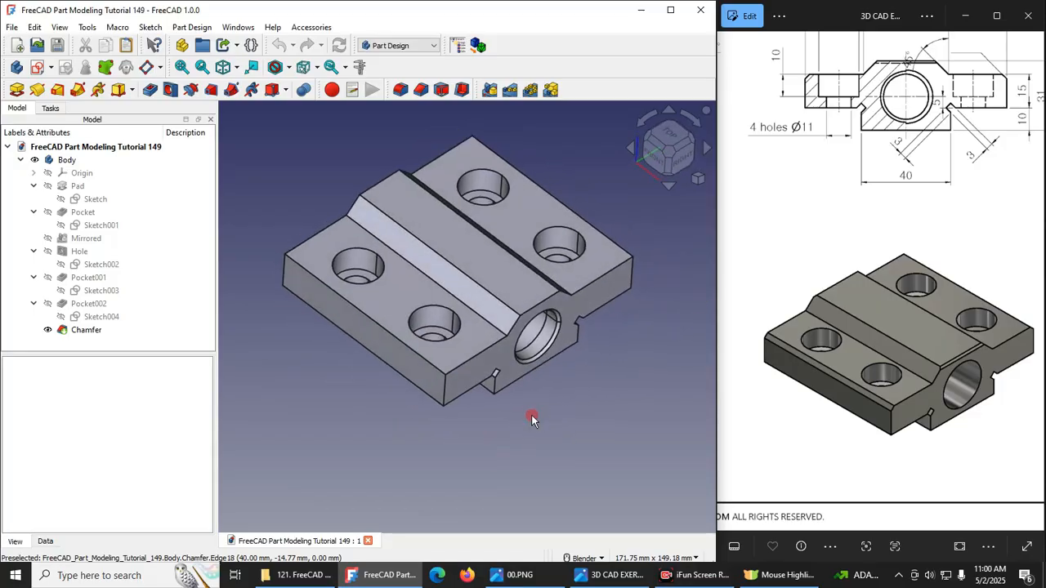
# Examine the dimensions and views in the 3D exercise 287 drawing and compare them with the finished FreeCAD part from another angle.
pyautogui.doubleClick(905, 298)
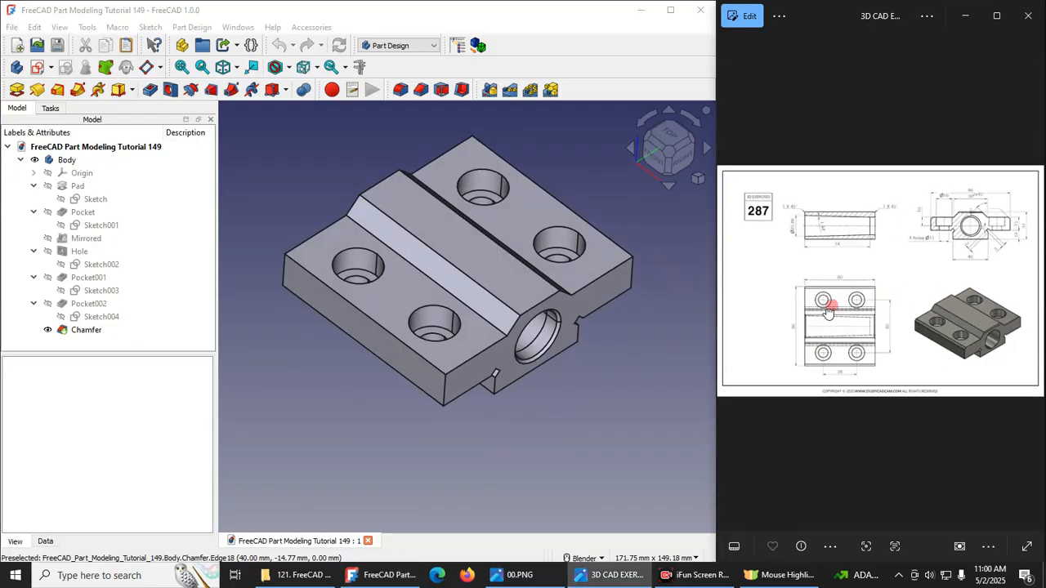
pyautogui.scroll(4, 835, 308)
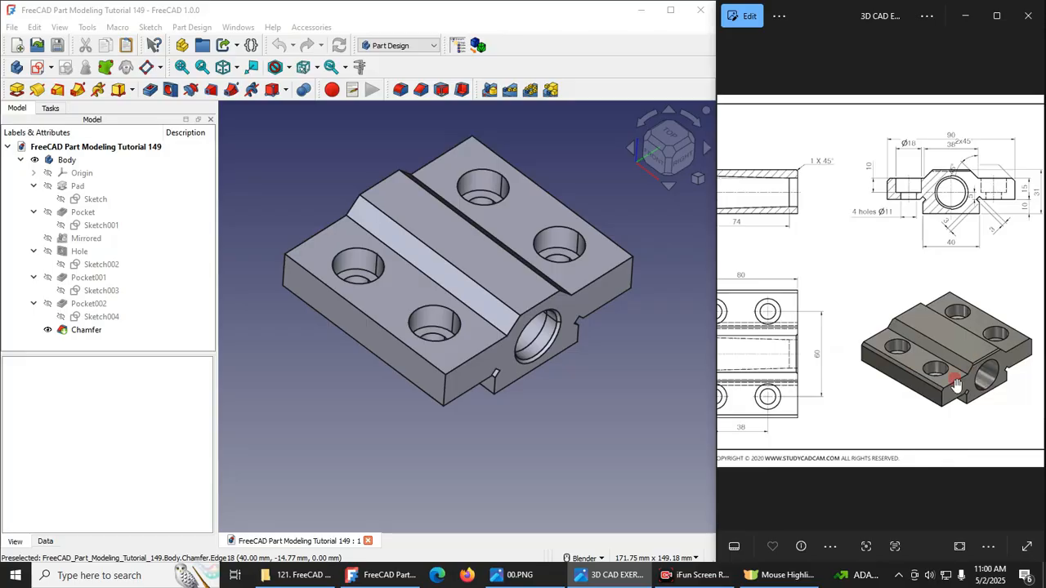
pyautogui.scroll(2, 995, 380)
pyautogui.moveTo(924, 375); pyautogui.dragTo(844, 356)
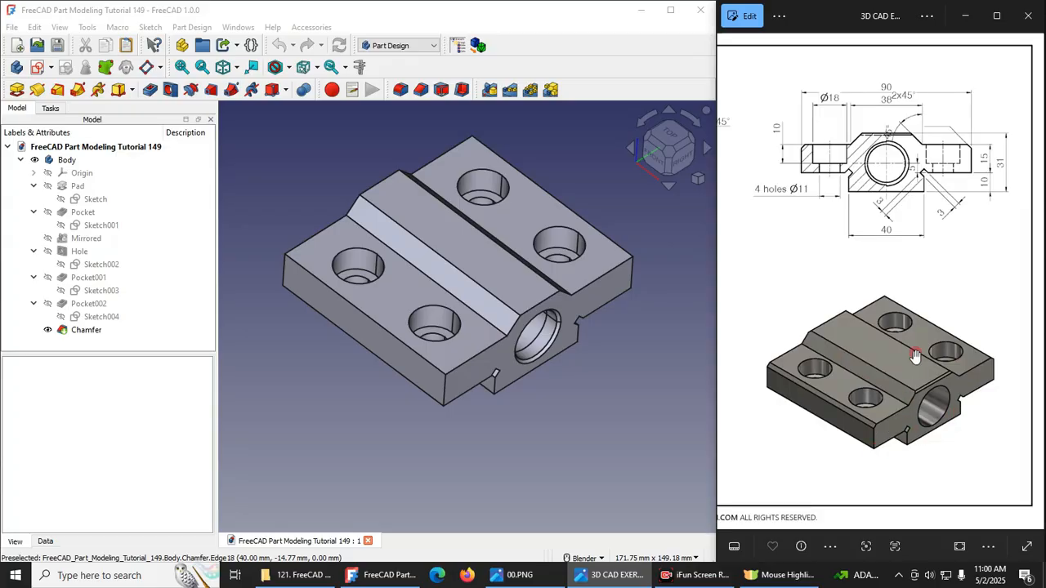
pyautogui.moveTo(840, 314); pyautogui.dragTo(977, 298)
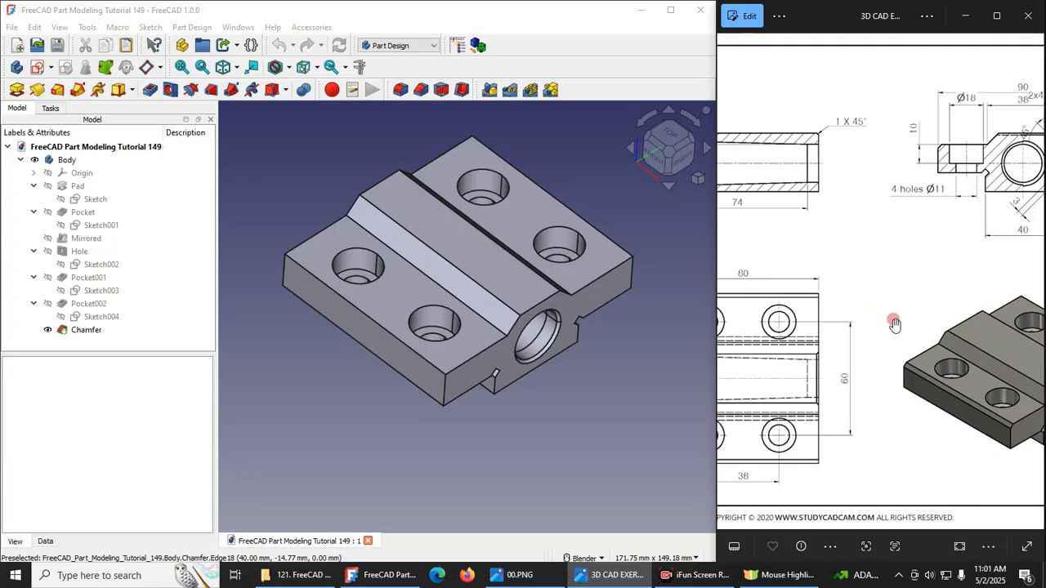
pyautogui.moveTo(894, 323); pyautogui.dragTo(985, 295)
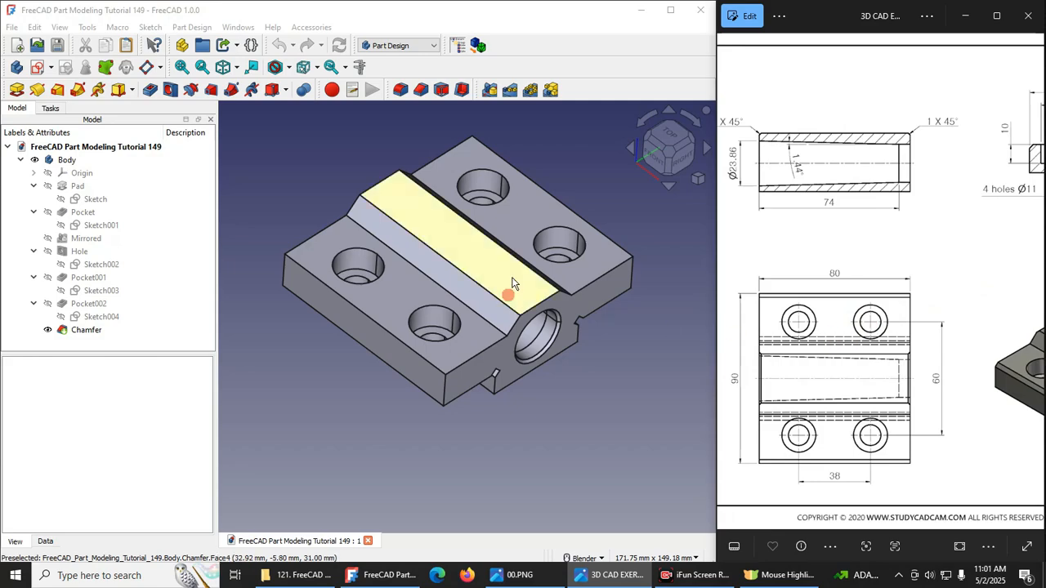
pyautogui.moveTo(572, 397); pyautogui.dragTo(636, 382, button='middle')
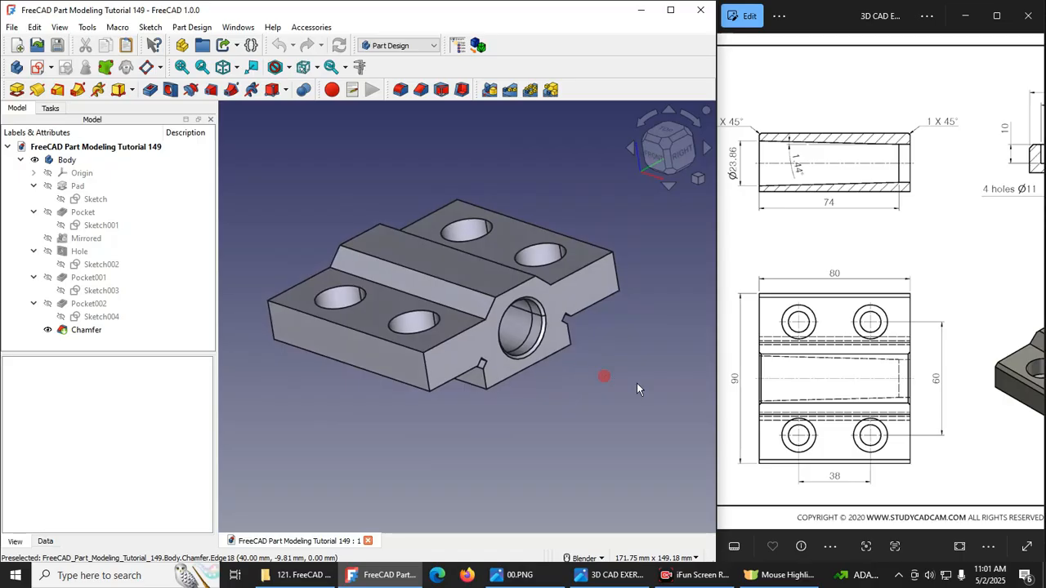
pyautogui.moveTo(842, 377)
pyautogui.mouseDown()
pyautogui.moveTo(883, 374)
pyautogui.moveTo(805, 355)
pyautogui.moveTo(836, 357)
pyautogui.moveTo(772, 357)
pyautogui.mouseUp()
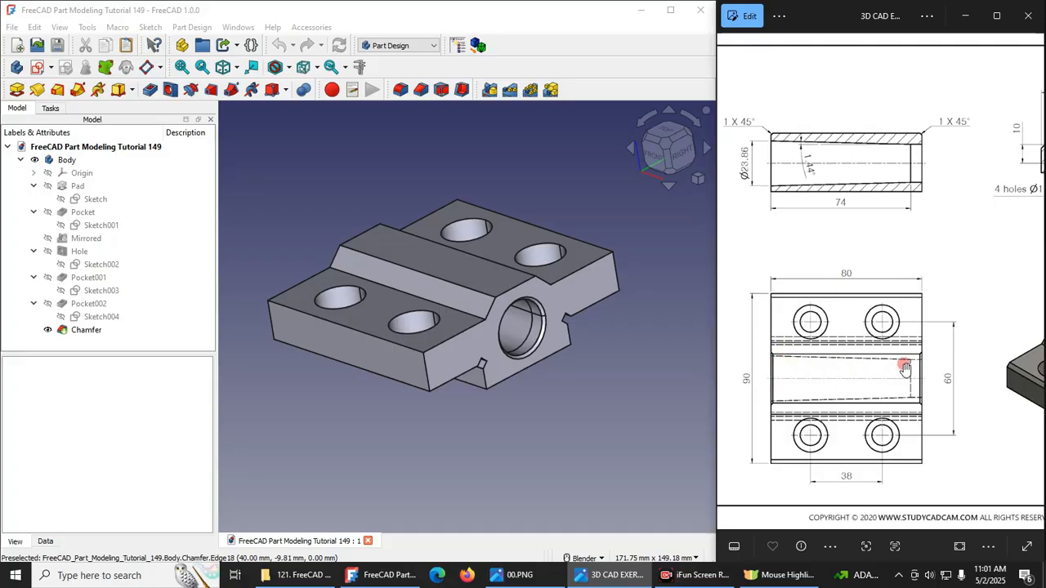
pyautogui.scroll(-2, 652, 387)
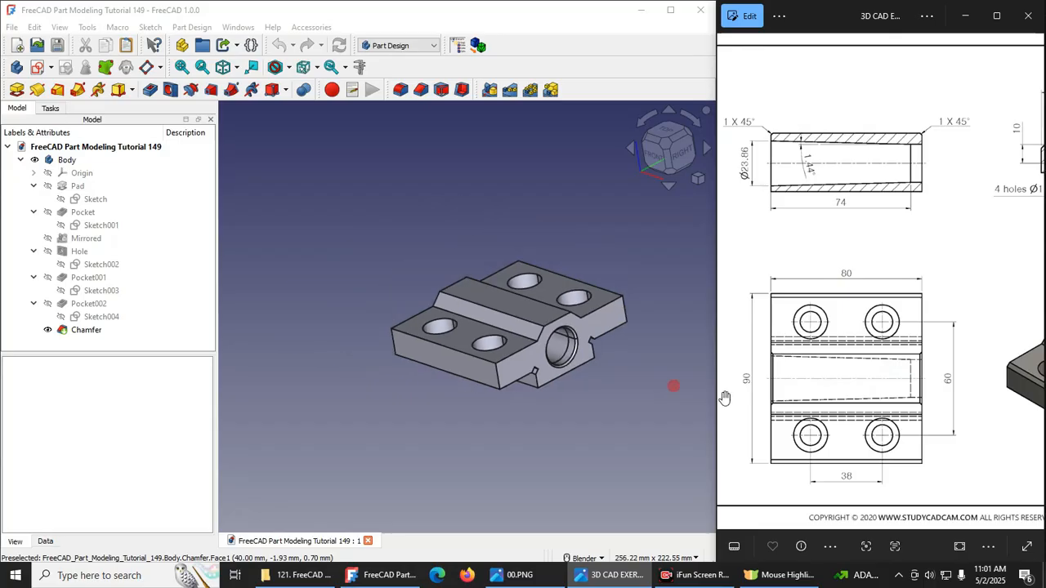
pyautogui.moveTo(967, 410)
pyautogui.mouseDown()
pyautogui.moveTo(803, 412)
pyautogui.moveTo(929, 416)
pyautogui.mouseUp()
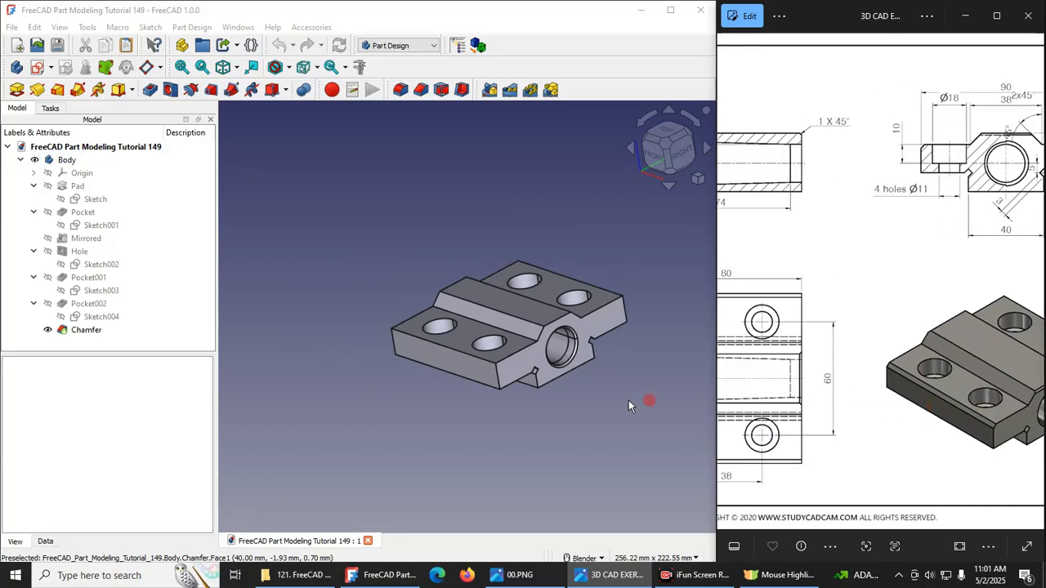
# Show the finished part in isometric view and compare it with the complete exercise 287 drawing.
pyautogui.click(697, 178)
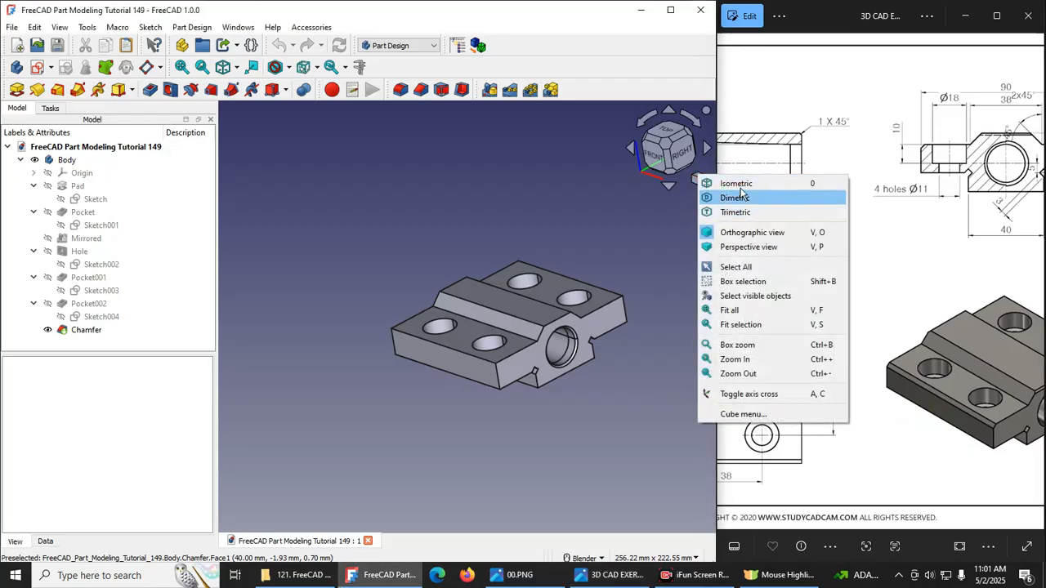
pyautogui.click(709, 183)
pyautogui.scroll(3, 556, 378)
pyautogui.scroll(-1, 407, 335)
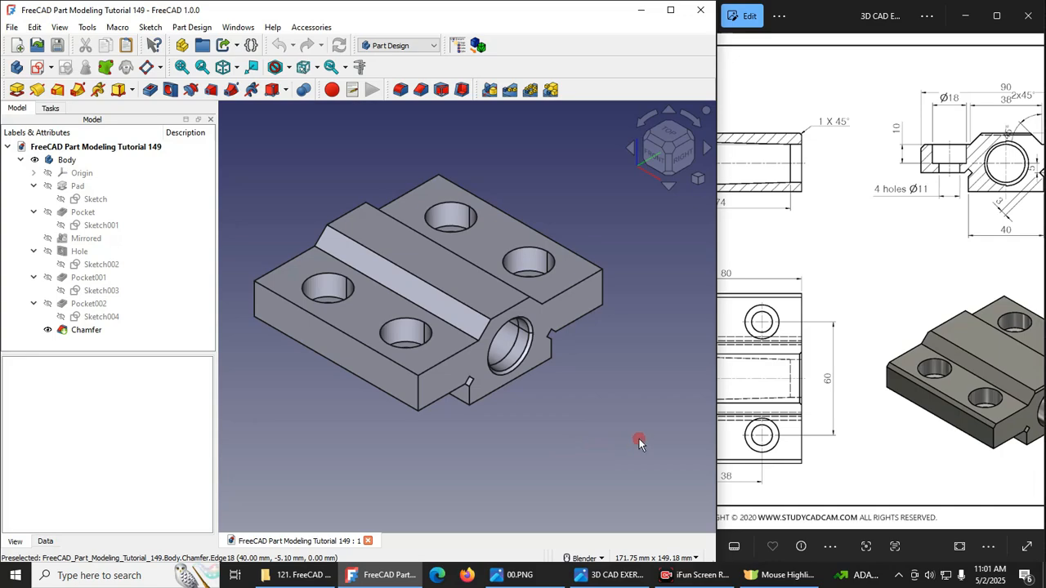
pyautogui.click(848, 388)
pyautogui.scroll(-4, 848, 387)
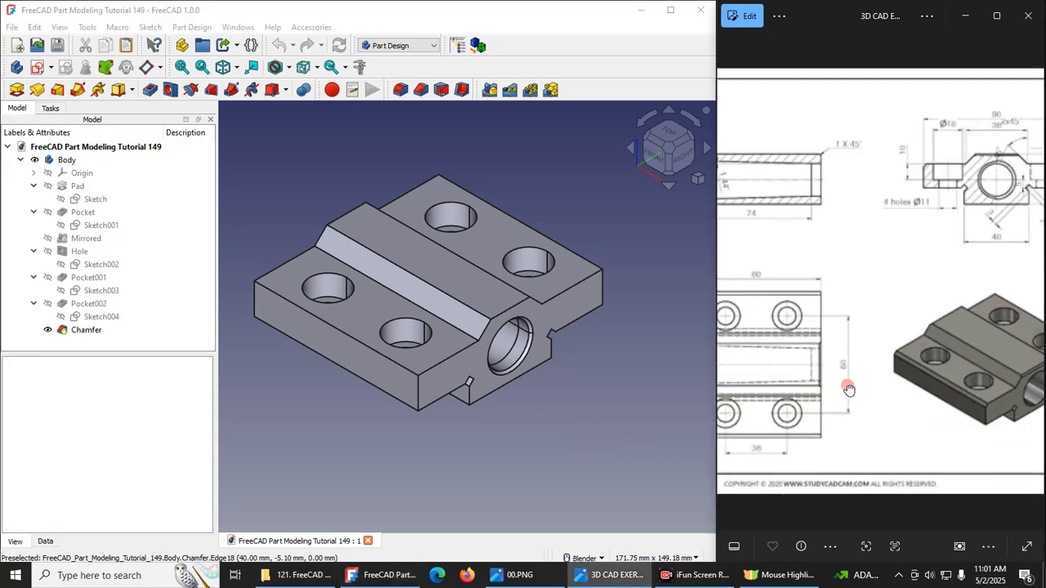
pyautogui.scroll(1, 849, 327)
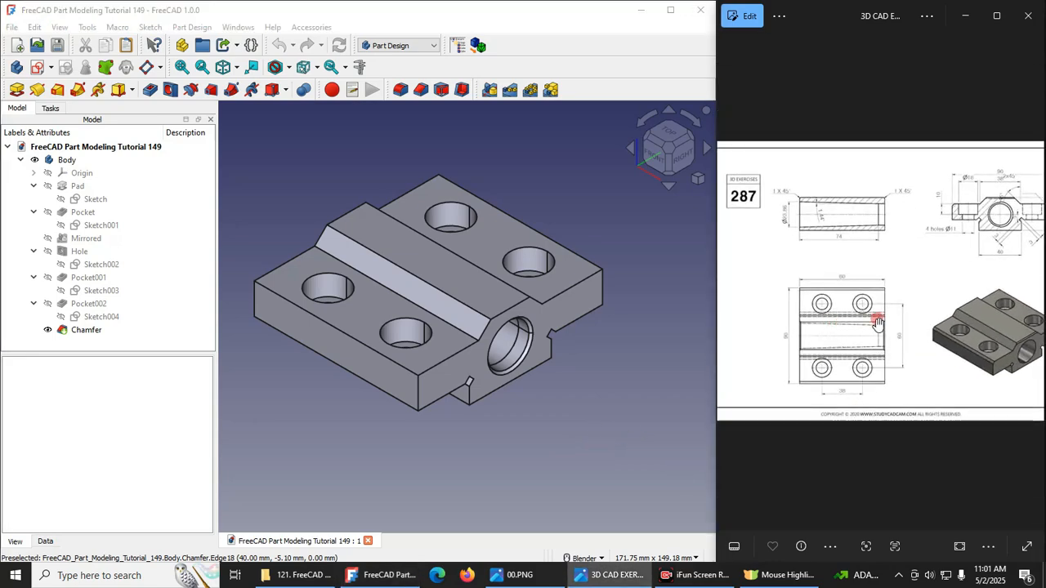
pyautogui.scroll(2, 877, 323)
pyautogui.moveTo(903, 283)
pyautogui.mouseDown()
pyautogui.moveTo(842, 280)
pyautogui.moveTo(896, 283)
pyautogui.moveTo(865, 288)
pyautogui.mouseUp()
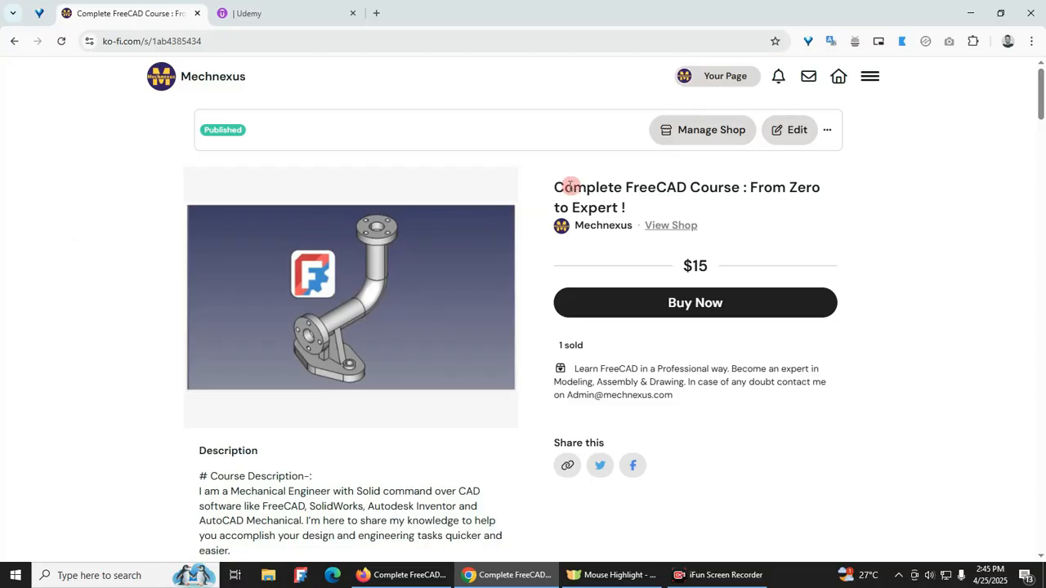
# Highlight the course title on the Ko-fi listing and view the overview of the Udemy course page in Firefox.
pyautogui.moveTo(556, 187); pyautogui.dragTo(822, 204)
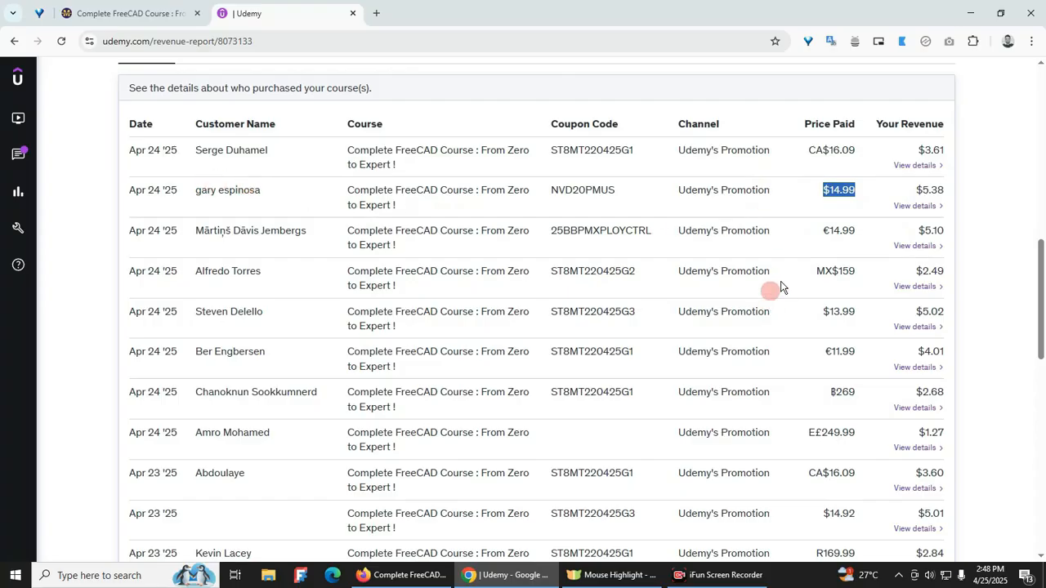
pyautogui.click(403, 580)
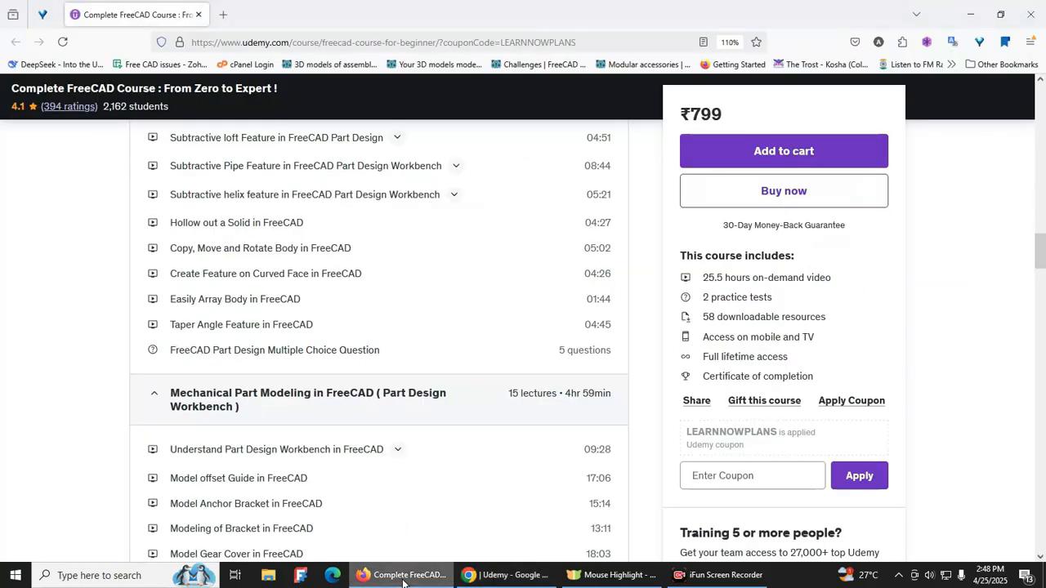
pyautogui.scroll(5, 471, 339)
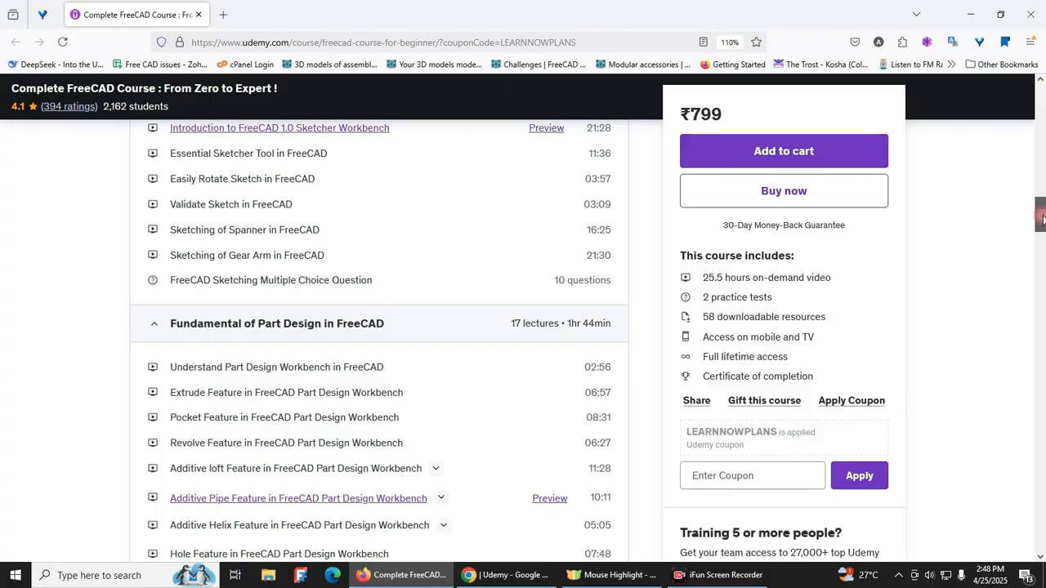
pyautogui.moveTo(1040, 217); pyautogui.dragTo(1029, 77)
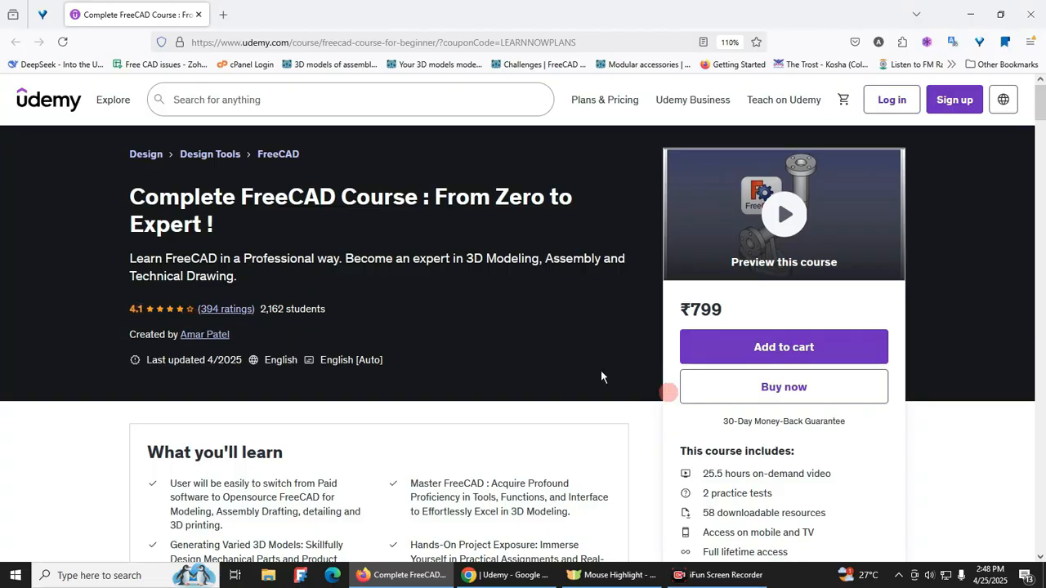
# Review the Udemy course content and expand the section Miscellaneous Part Modeling in FreeCAD (All Workbenches).
pyautogui.scroll(-6, 531, 323)
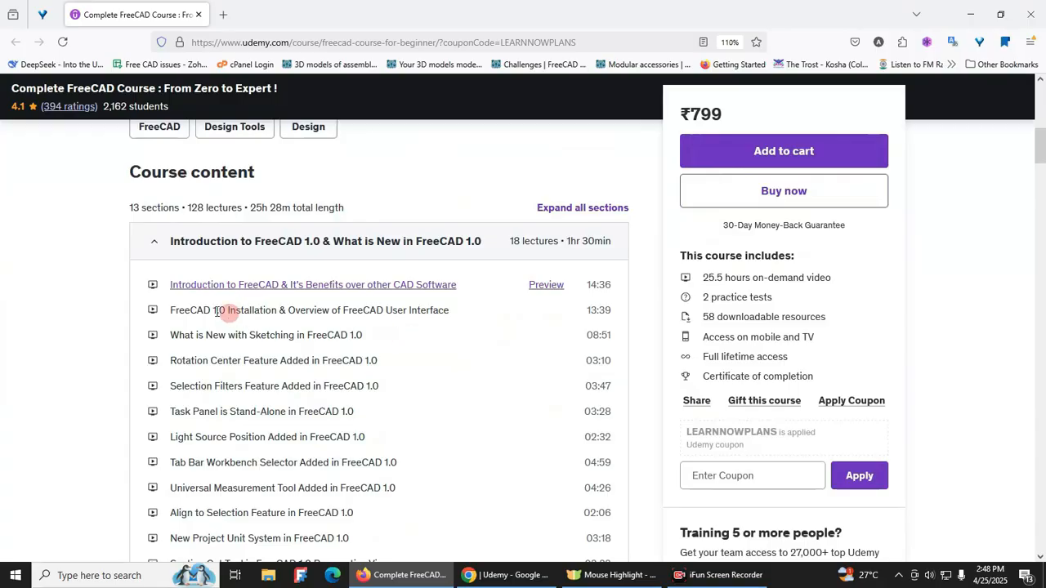
pyautogui.scroll(-5, 270, 255)
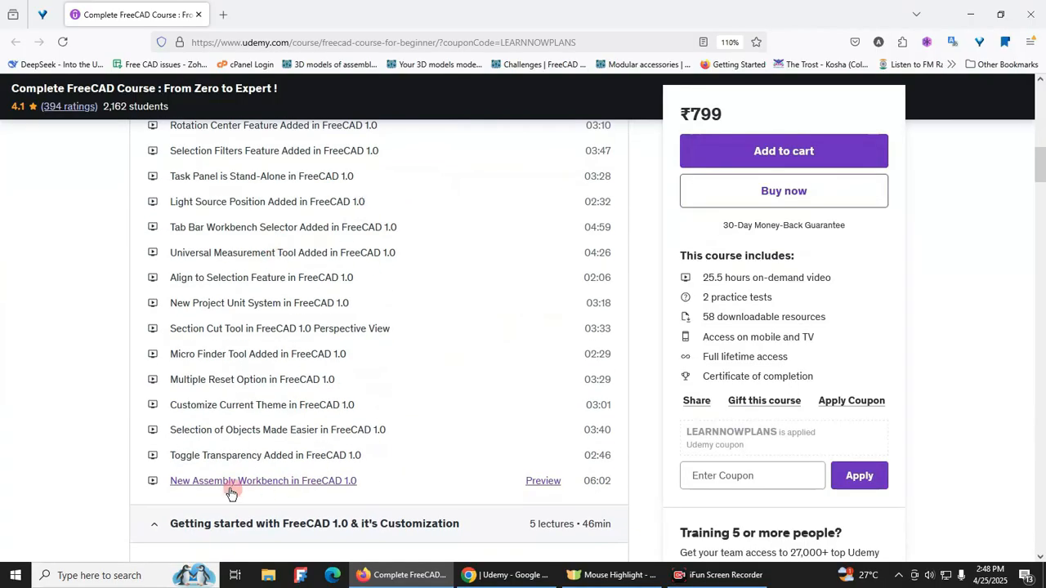
pyautogui.scroll(-14, 299, 320)
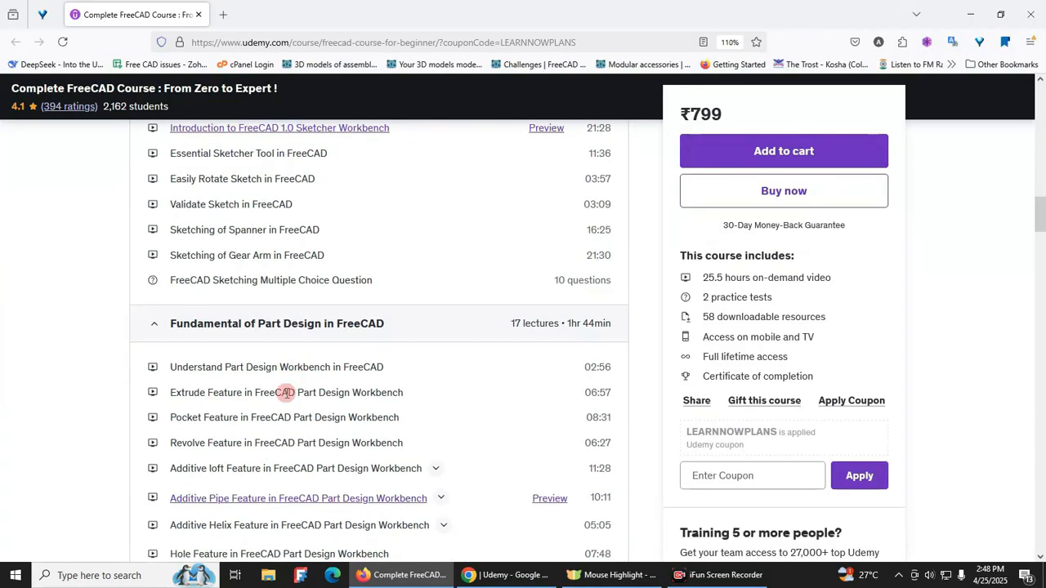
pyautogui.scroll(-20, 287, 396)
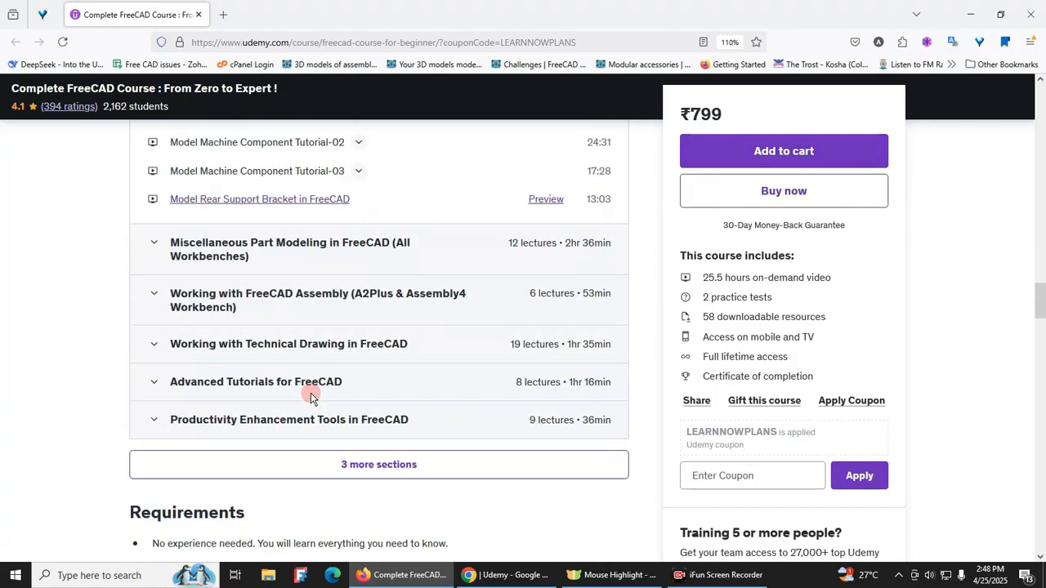
pyautogui.click(272, 255)
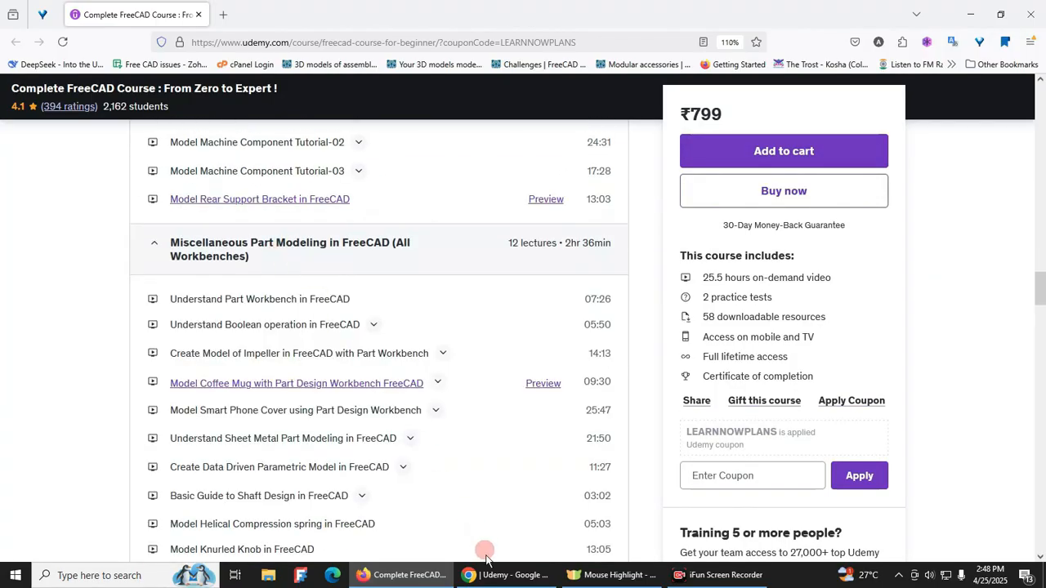
# Check the Udemy revenue report in Chrome and return to the course page's overview in Firefox.
pyautogui.click(490, 575)
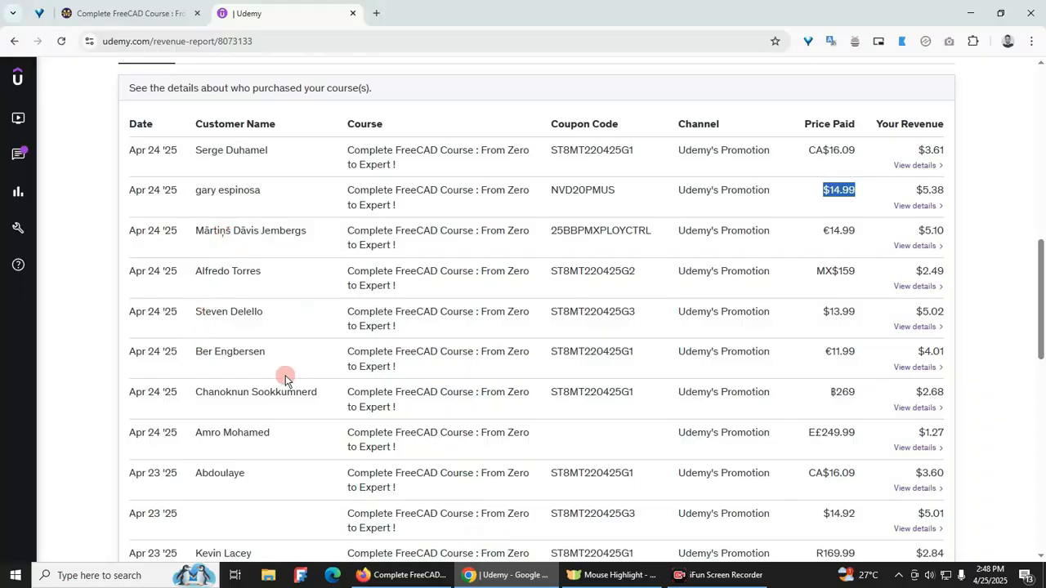
pyautogui.click(405, 575)
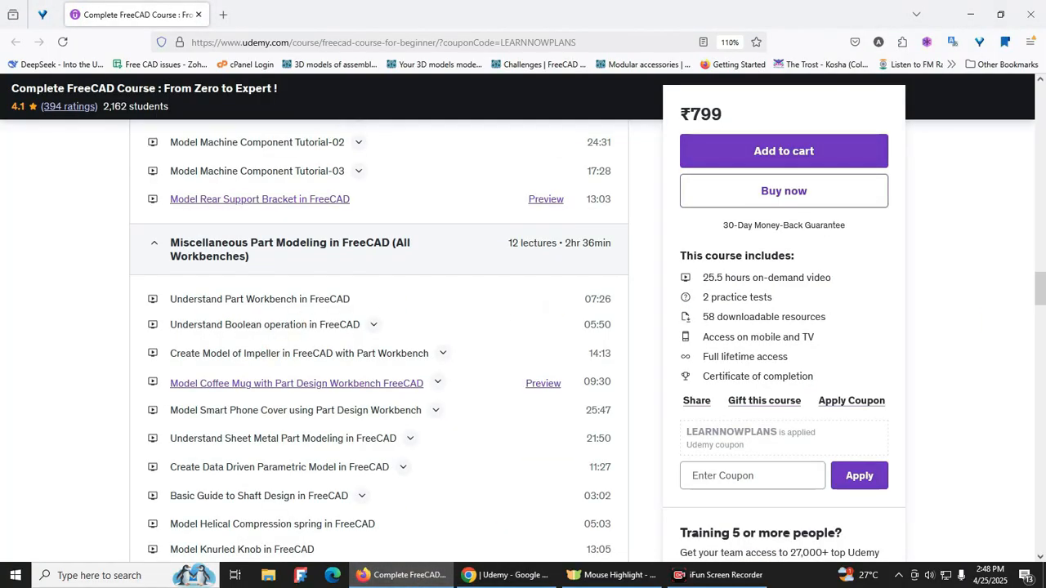
pyautogui.moveTo(1041, 296); pyautogui.dragTo(1021, 88)
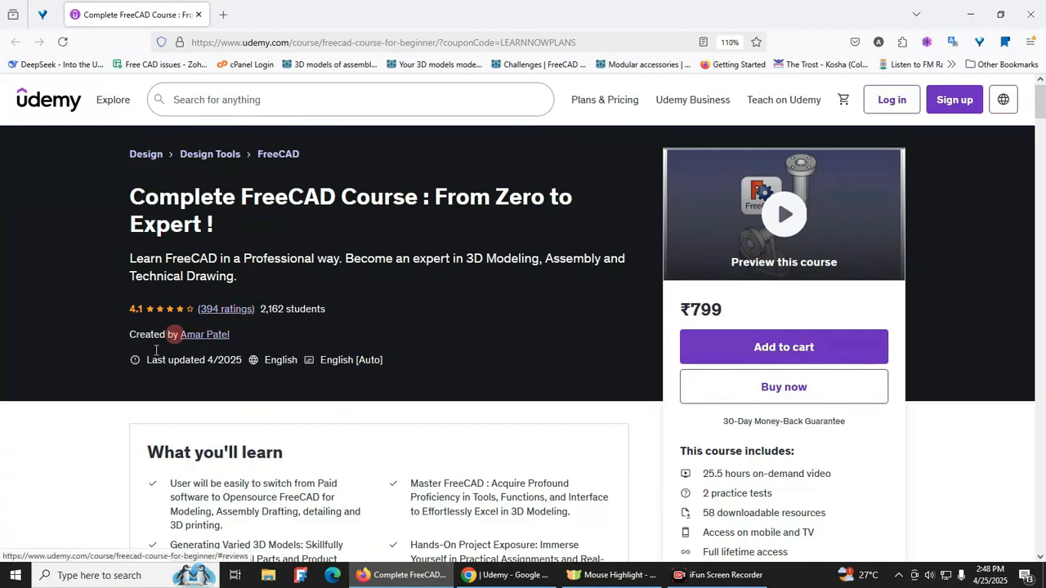
# View the Ko-fi course listing and open the "Complete FreeCAD Course : From Zero to Expert !" folder in Google Drive to see its sections.
pyautogui.click(500, 575)
pyautogui.click(147, 13)
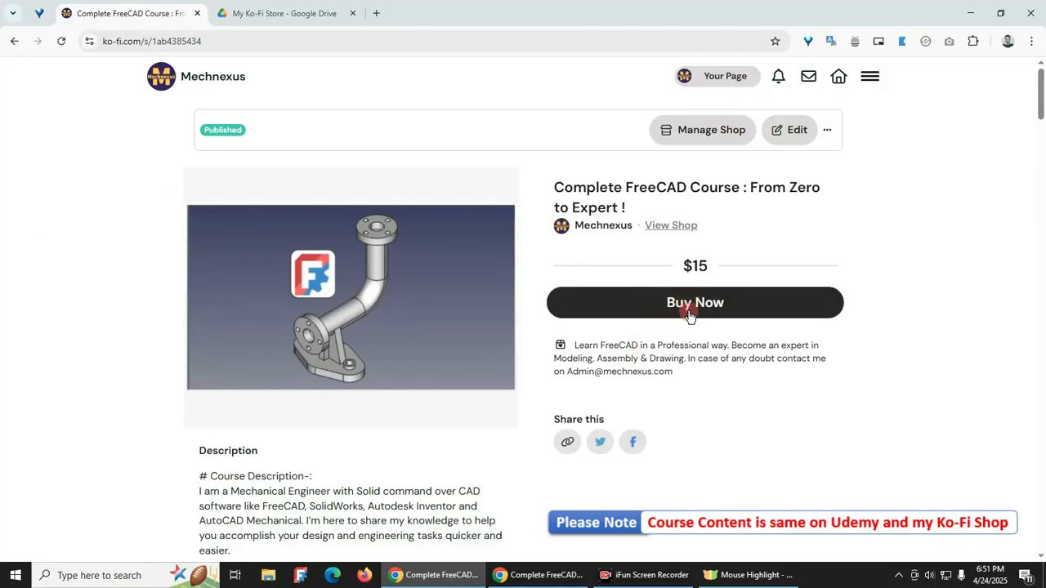
pyautogui.click(296, 13)
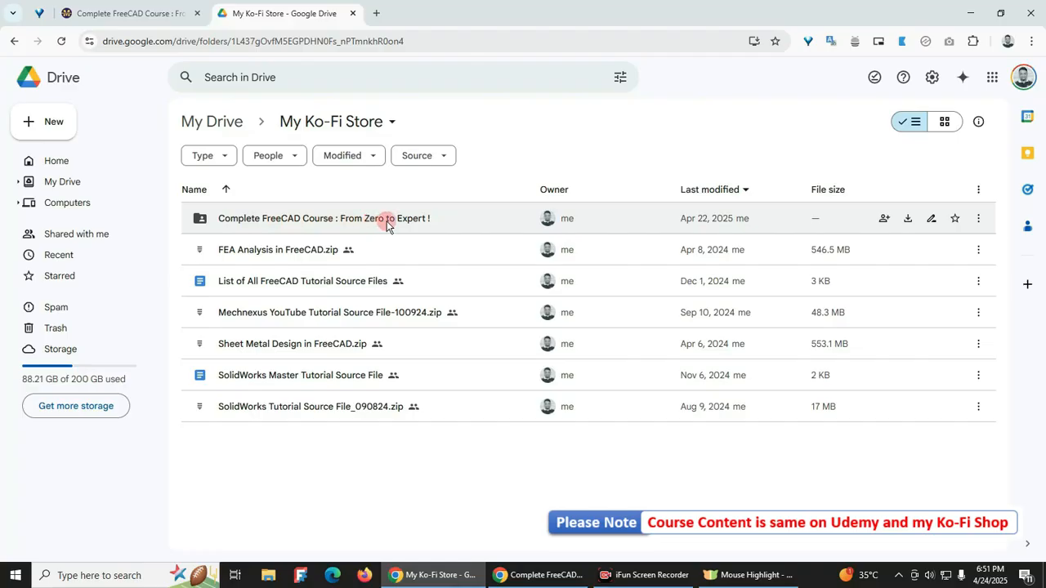
pyautogui.click(295, 219)
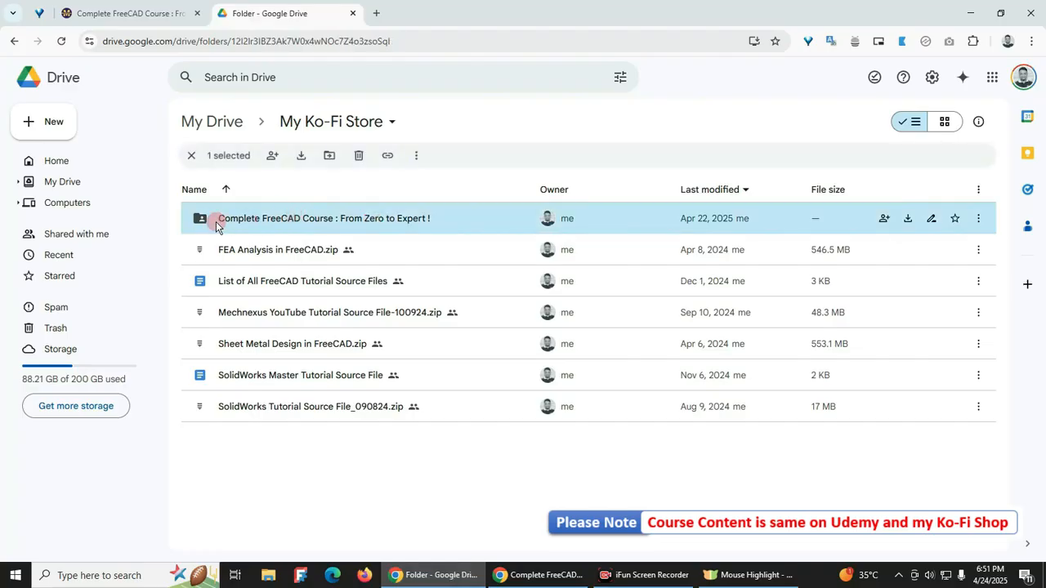
pyautogui.doubleClick(215, 221)
pyautogui.scroll(-2, 282, 370)
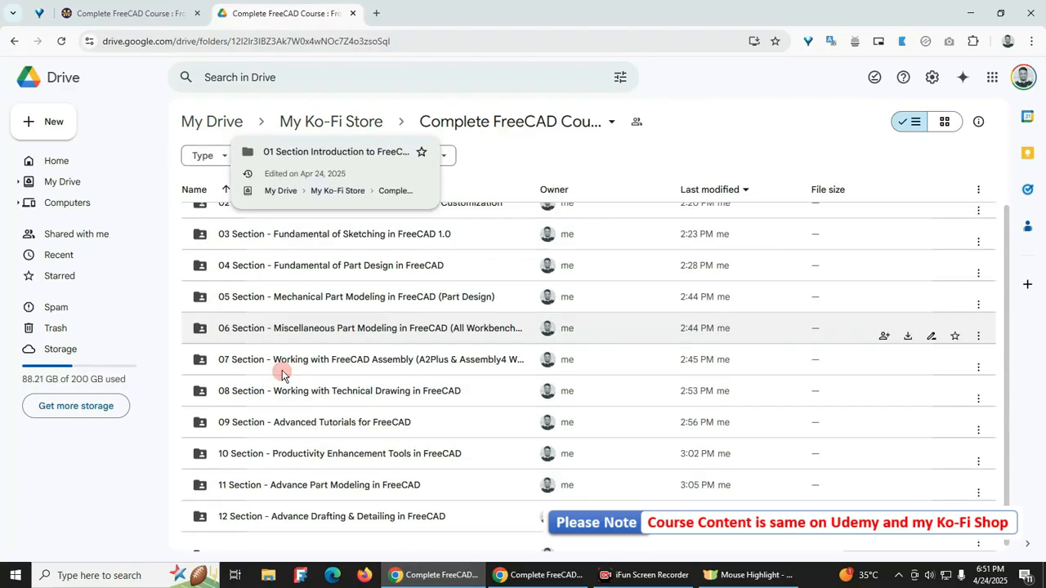
# Read the course description and the lecture lists of Sections 1 to 4 on the Ko-fi listing.
pyautogui.click(135, 13)
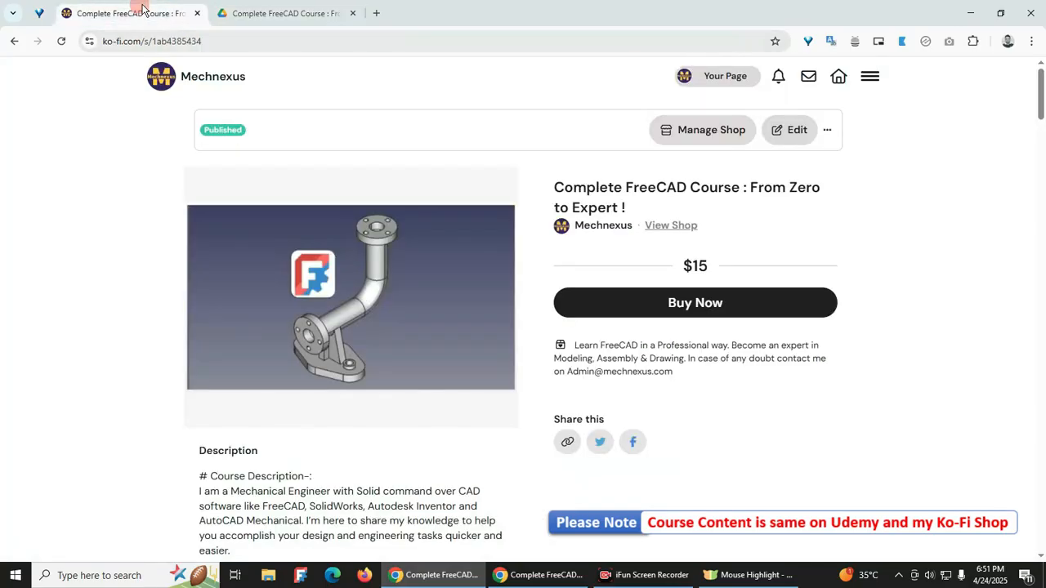
pyautogui.scroll(-1, 229, 357)
pyautogui.scroll(-9, 229, 357)
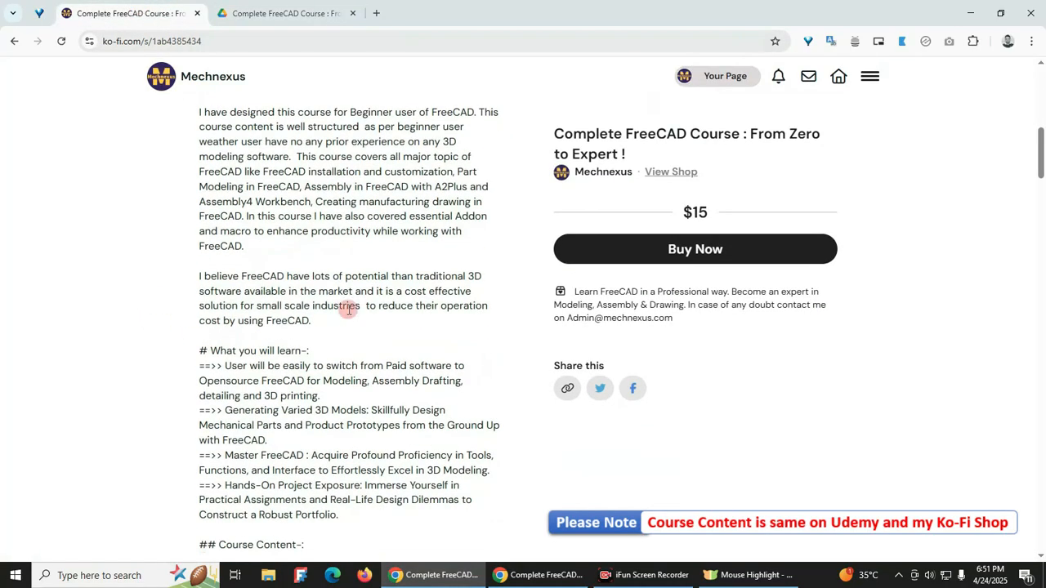
pyautogui.scroll(-6, 411, 359)
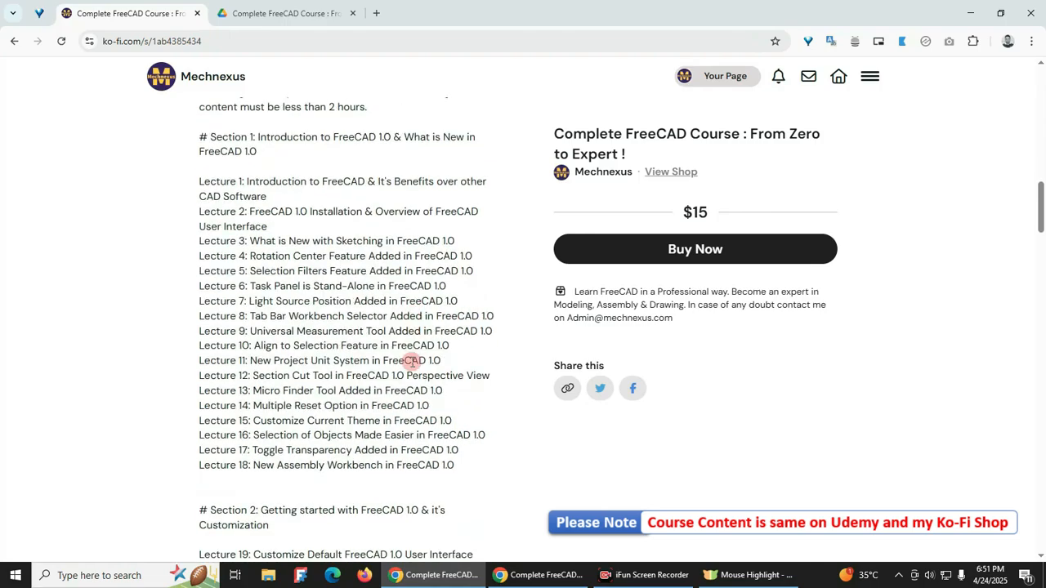
pyautogui.scroll(3, 411, 359)
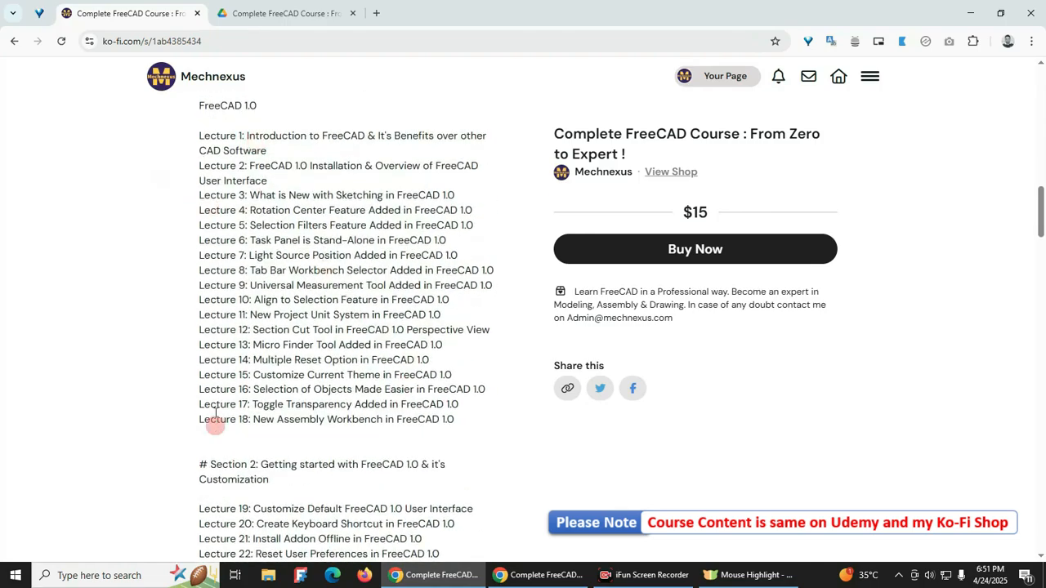
pyautogui.scroll(-3, 245, 412)
pyautogui.scroll(-2, 285, 409)
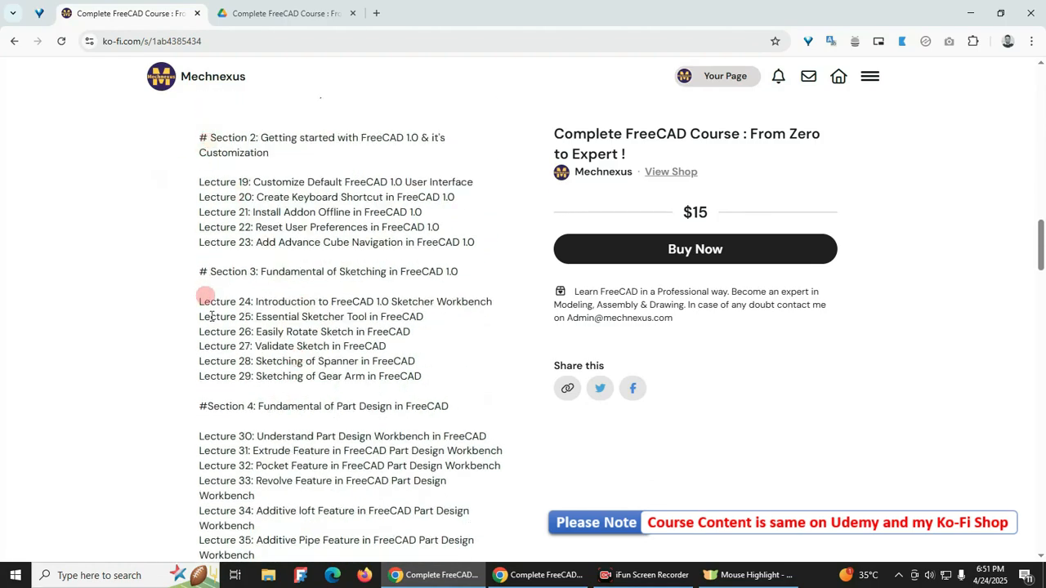
# Compare the course's section folders in Google Drive with the section and lecture lists on the Ko-fi listing.
pyautogui.scroll(-2, 244, 355)
pyautogui.click(290, 13)
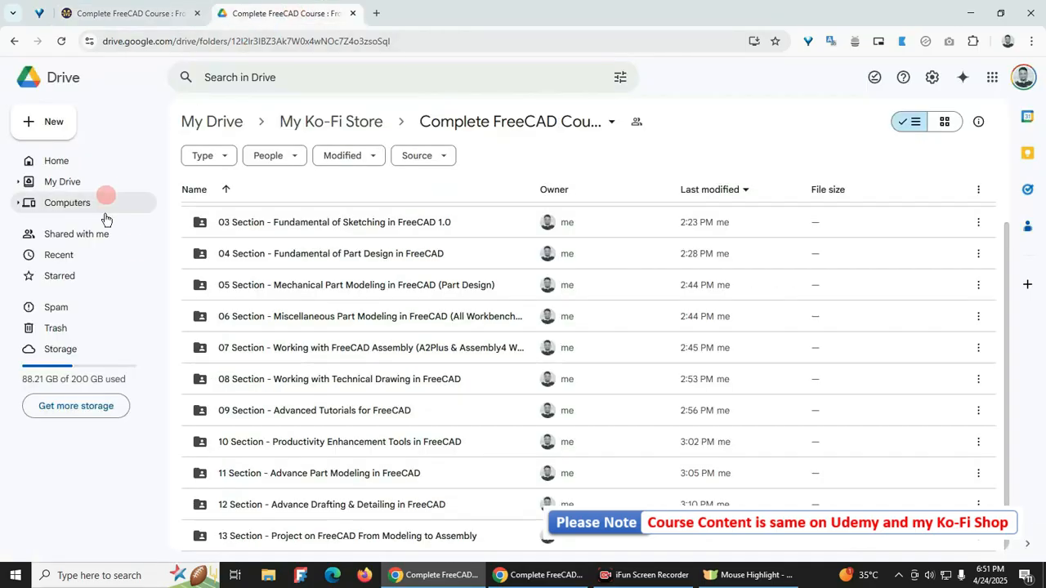
pyautogui.scroll(2, 283, 314)
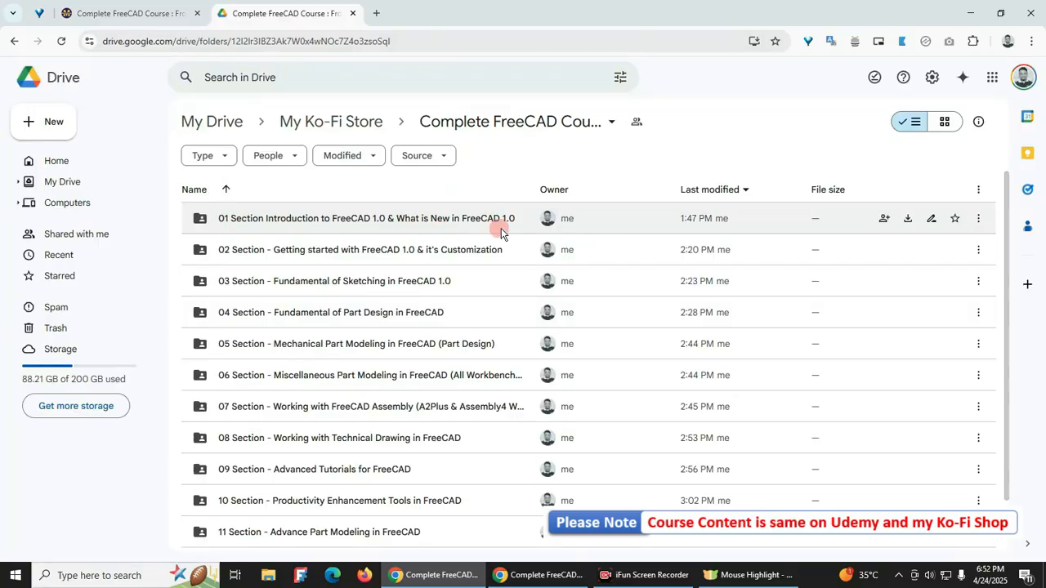
pyautogui.click(130, 13)
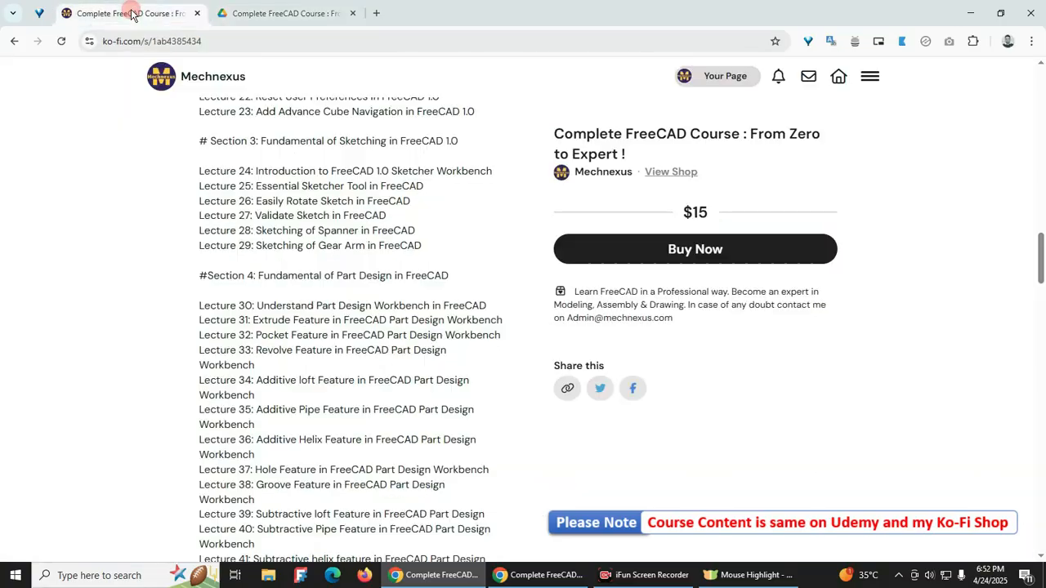
pyautogui.scroll(8, 301, 460)
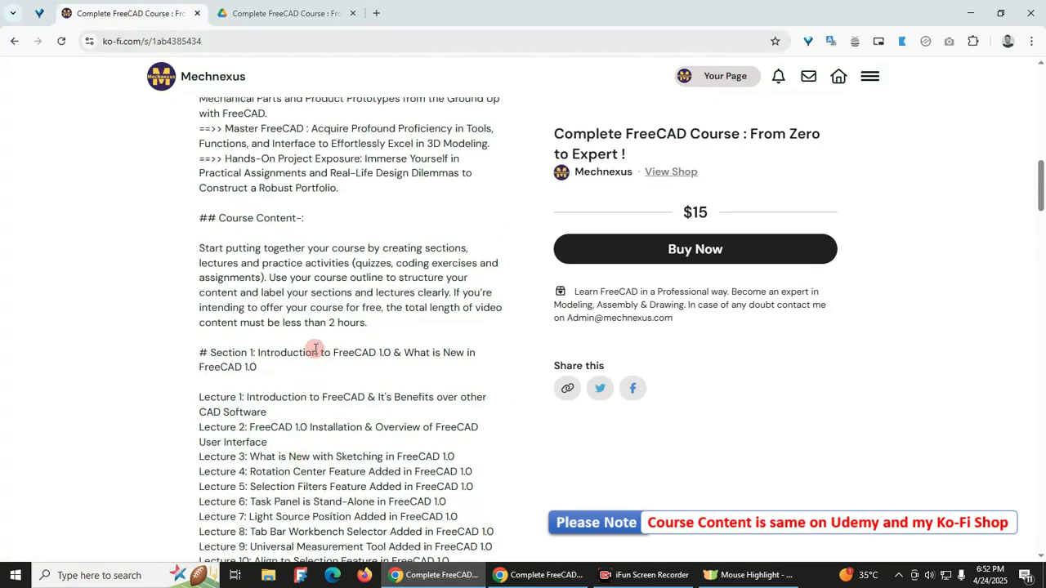
pyautogui.scroll(-2, 317, 347)
pyautogui.scroll(-2, 298, 327)
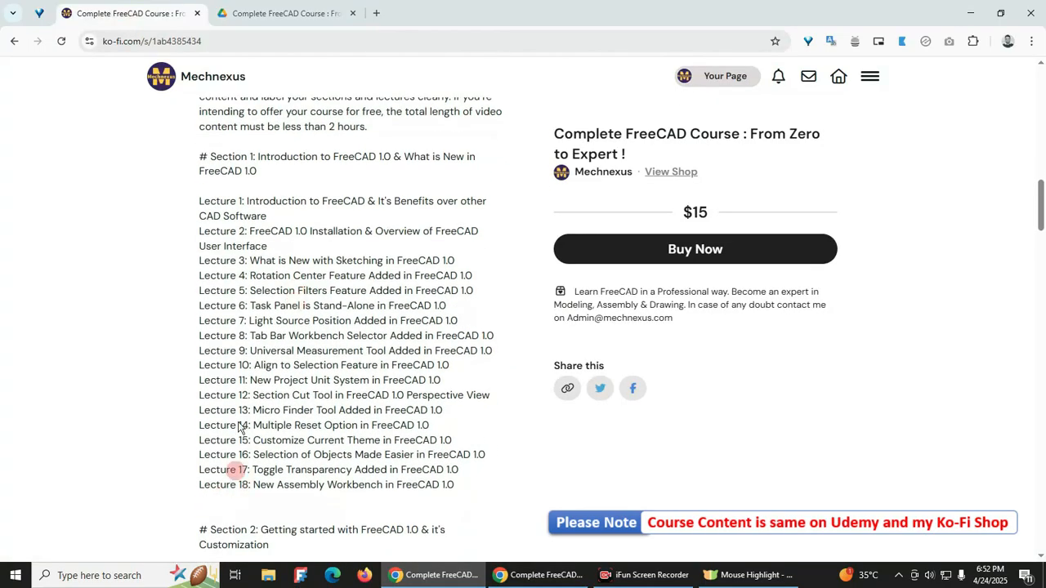
# Open the Google Drive folder "01 Section Introduction to FreeCAD 1.0 & What is New in FreeCAD 1.0" and browse its lecture folders.
pyautogui.click(274, 14)
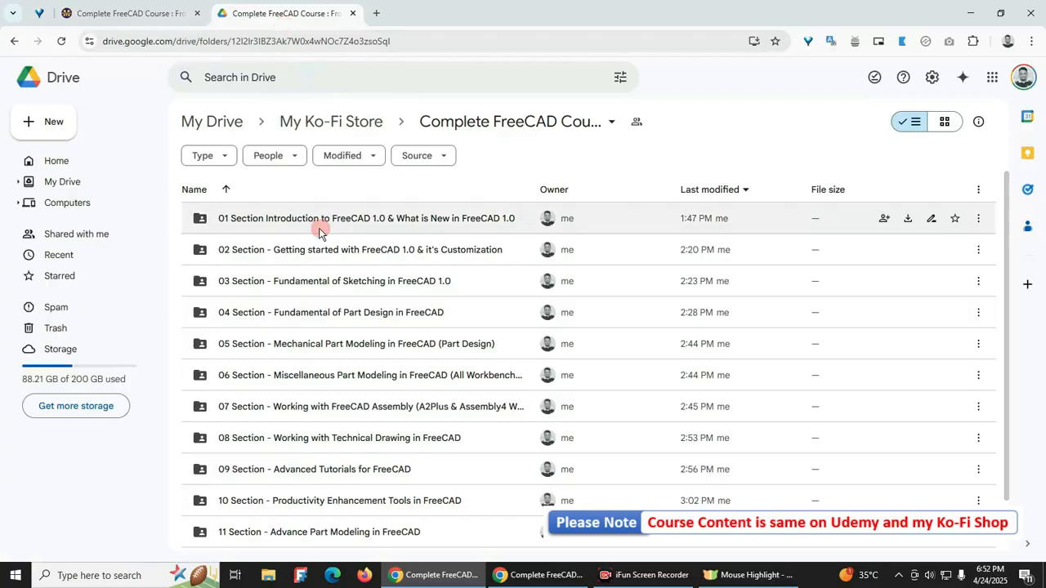
pyautogui.doubleClick(262, 219)
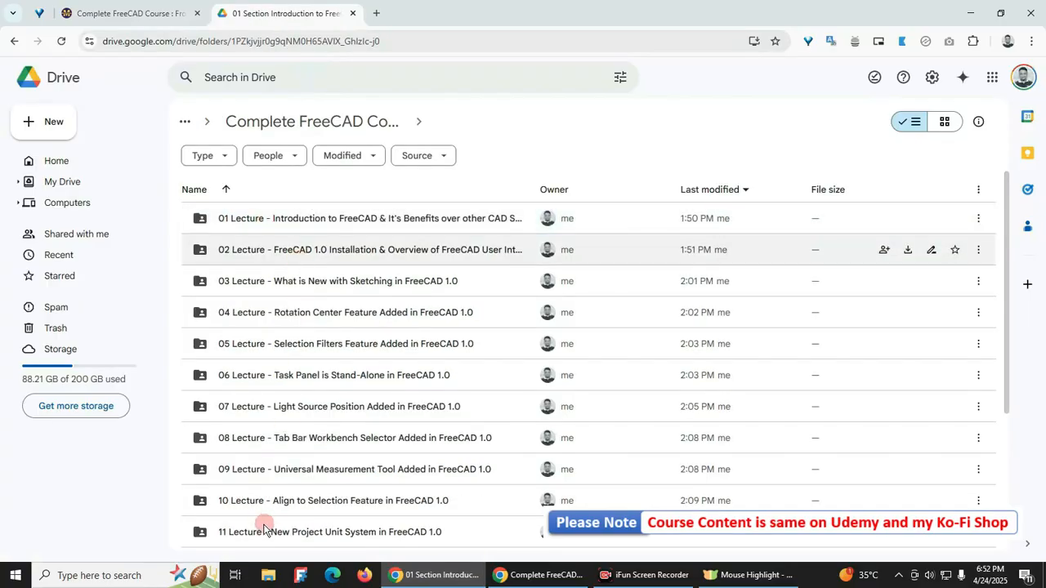
pyautogui.scroll(-3, 258, 543)
pyautogui.scroll(3, 246, 444)
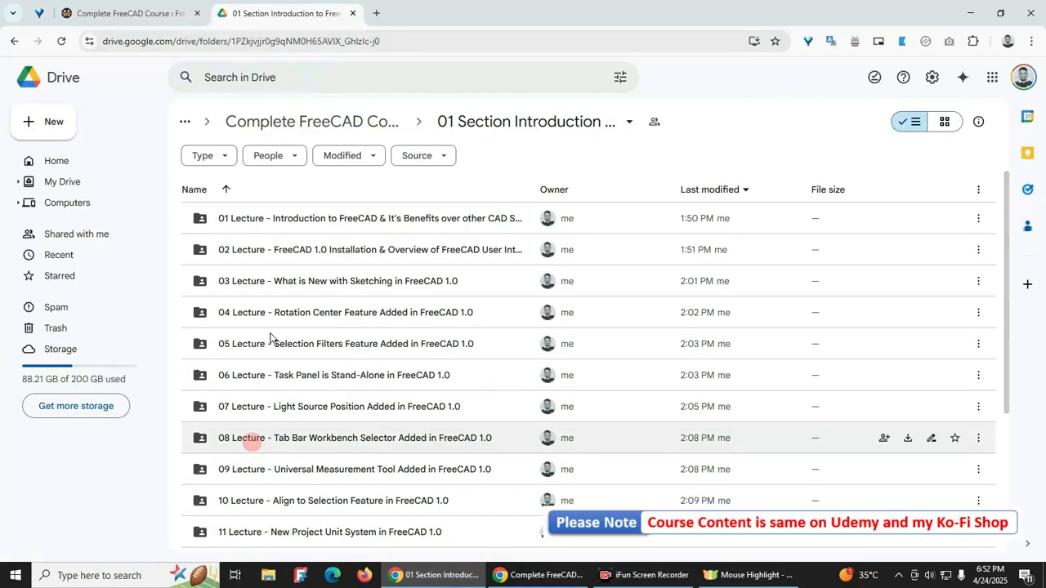
# Open the 01 Lecture folder, view its video file's available actions including Download, and return to the 01 Section folder.
pyautogui.doubleClick(251, 221)
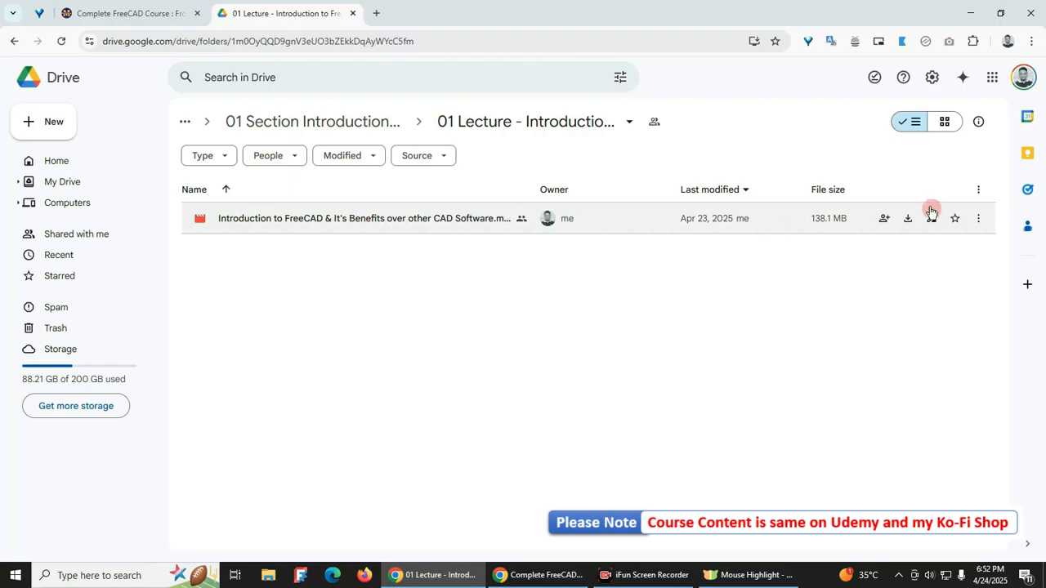
pyautogui.click(978, 221)
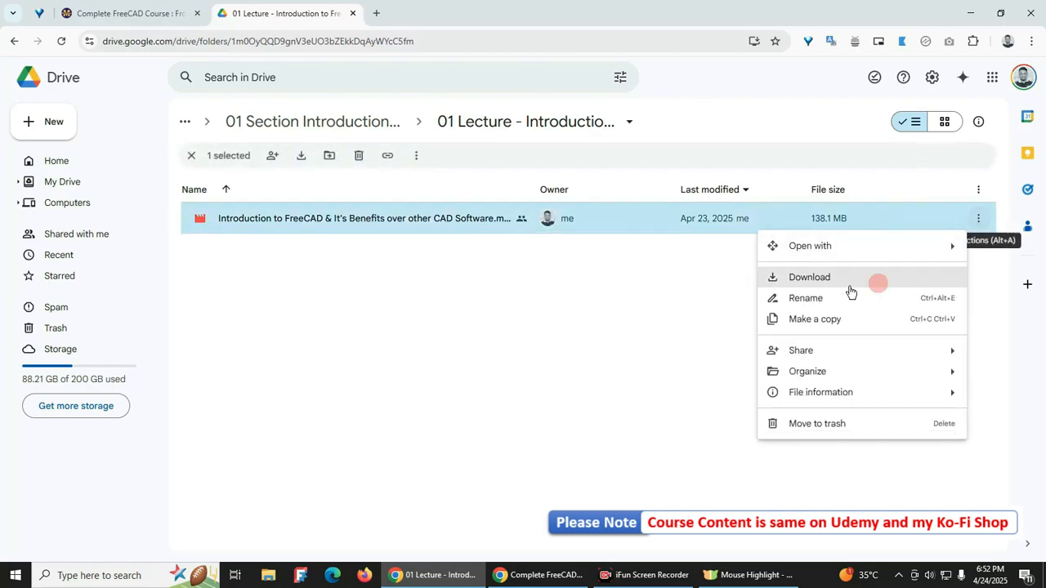
pyautogui.click(410, 371)
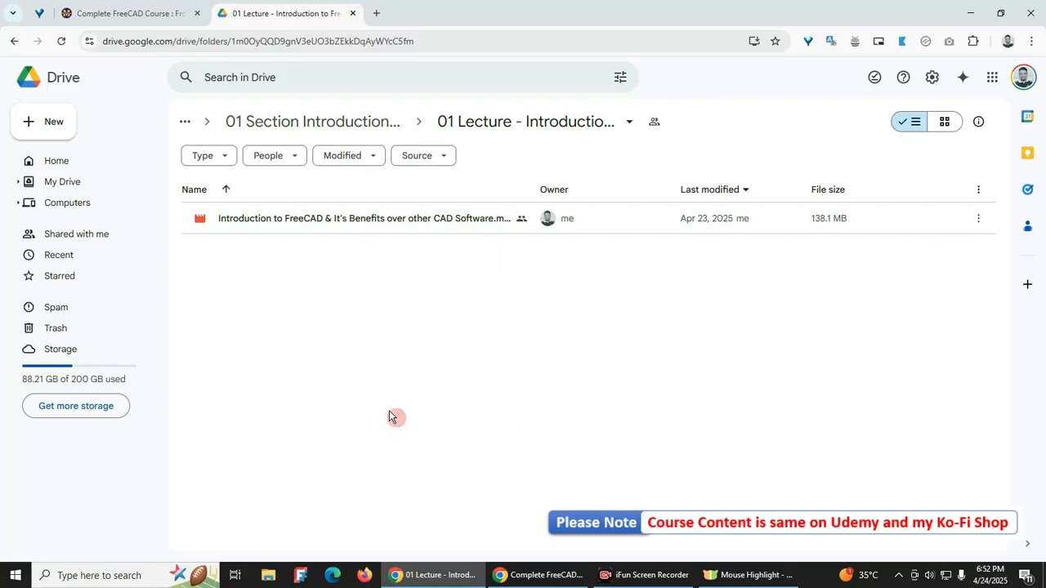
pyautogui.click(273, 121)
# Review the start of the Ko-fi course listing and its description, and highlight the contact e-mail below the purchase option.
pyautogui.click(140, 14)
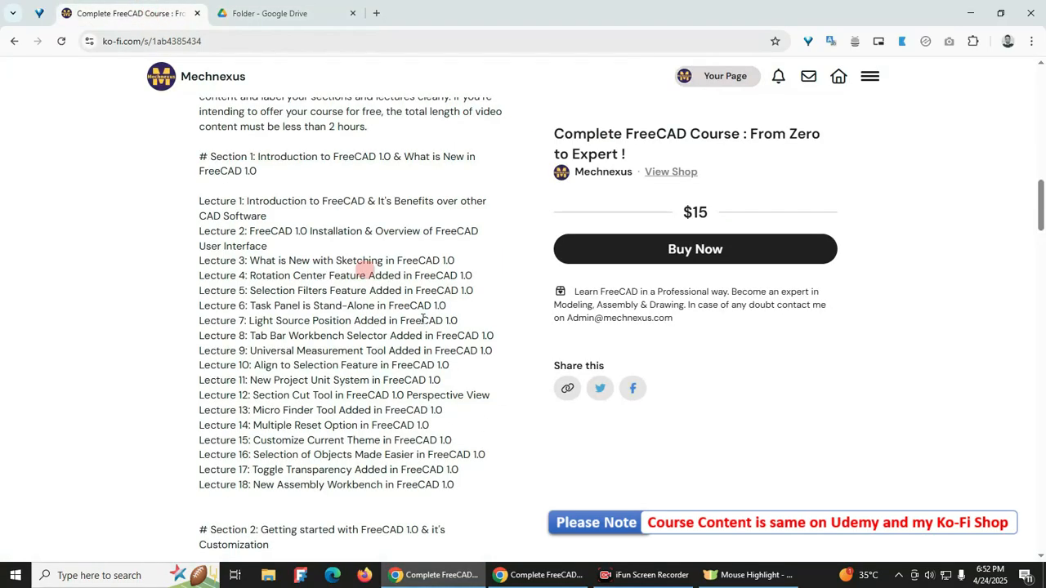
pyautogui.scroll(10, 379, 399)
pyautogui.scroll(5, 379, 398)
pyautogui.scroll(-2, 339, 445)
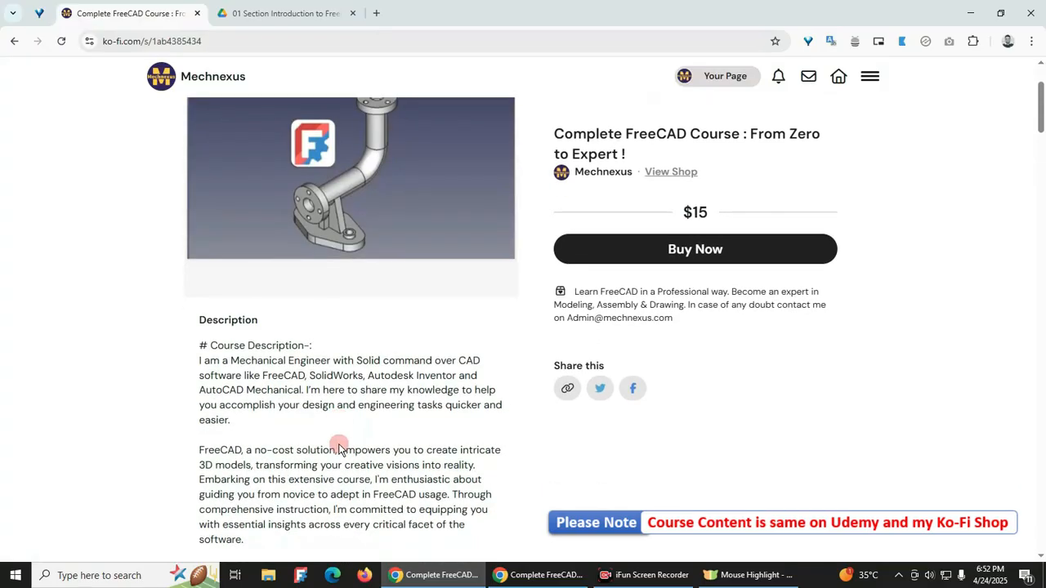
pyautogui.scroll(-1, 343, 445)
pyautogui.scroll(3, 780, 270)
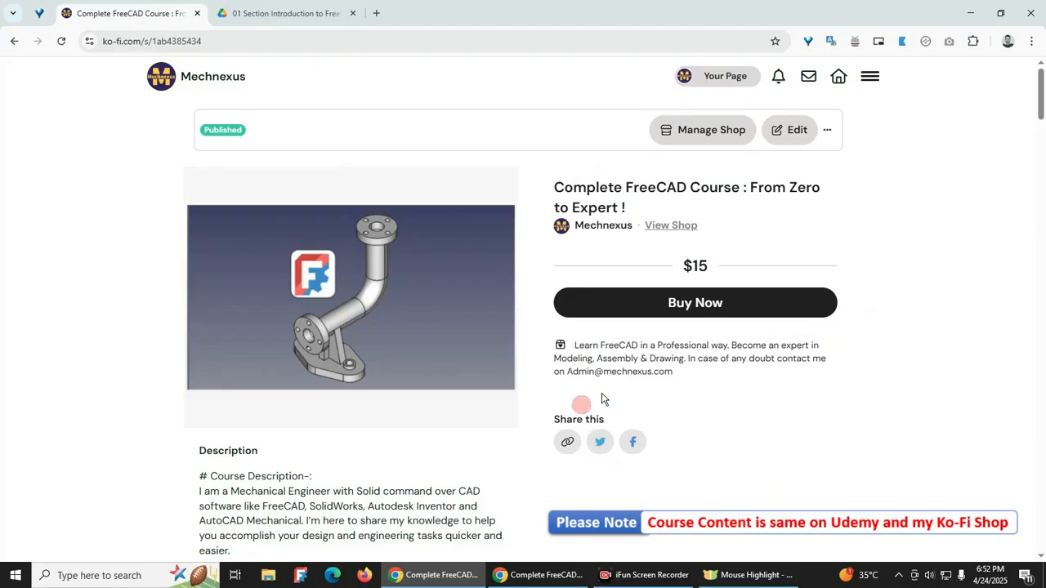
pyautogui.moveTo(568, 373); pyautogui.dragTo(675, 375)
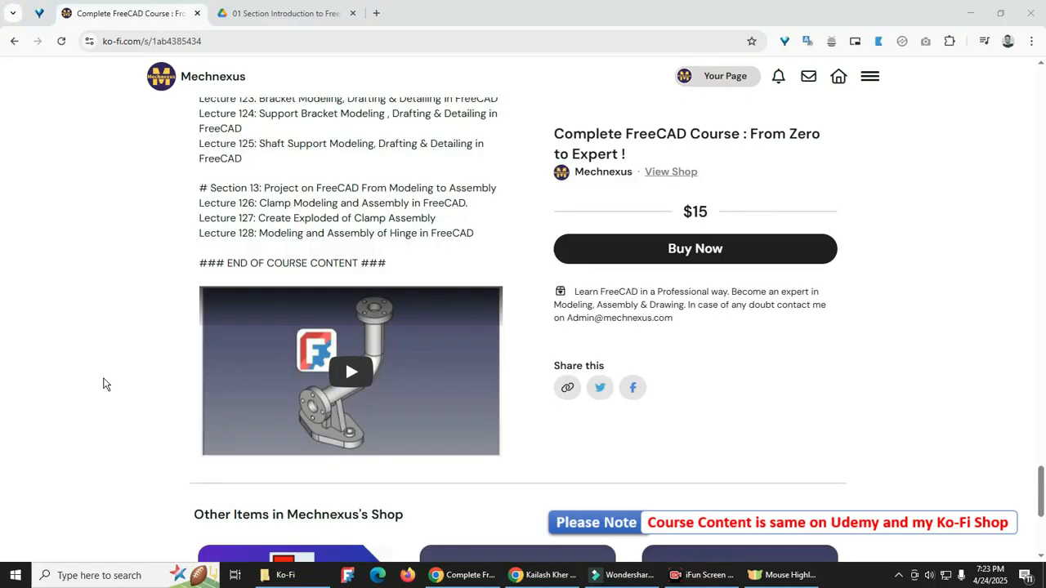
# View the embedded course video and the other shop items at the end of the Ko-fi listing.
pyautogui.scroll(-3, 105, 384)
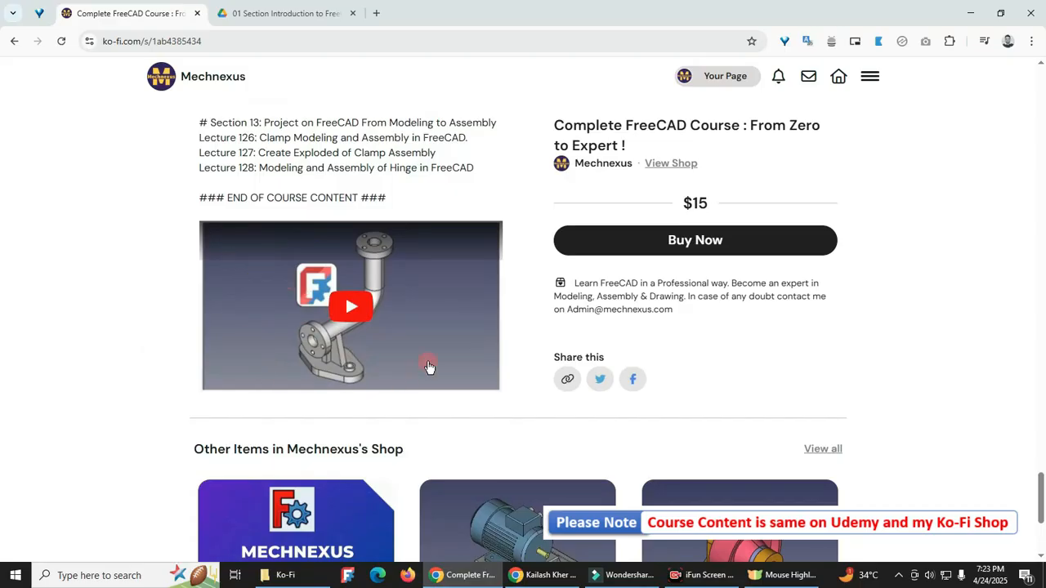
pyautogui.scroll(-3, 430, 362)
pyautogui.scroll(-1, 152, 315)
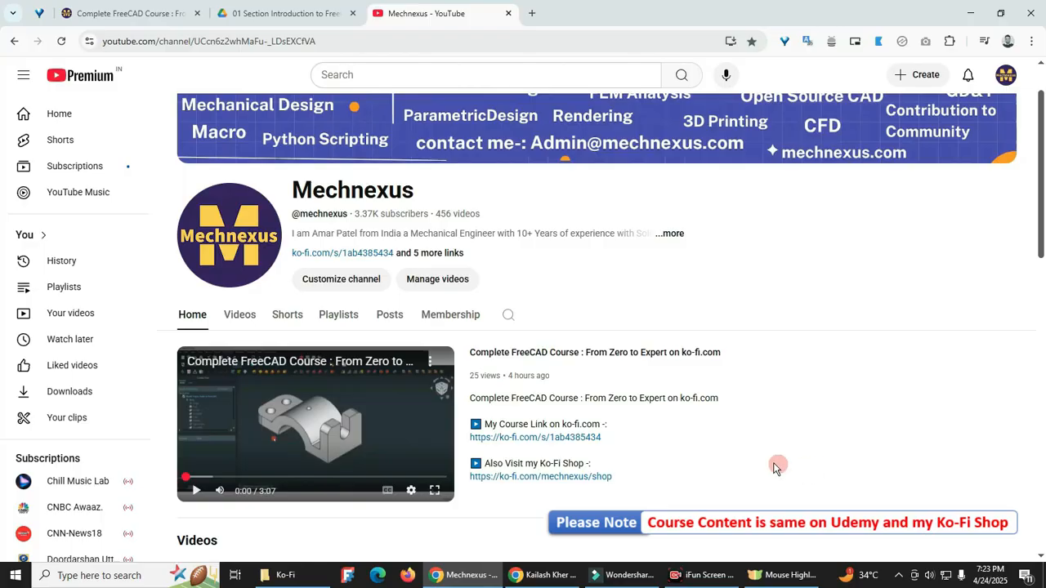
# Look through the Mechnexus YouTube channel's home page, including the featured course video's Ko-fi links, the videos and the Shorts.
pyautogui.scroll(-1, 664, 453)
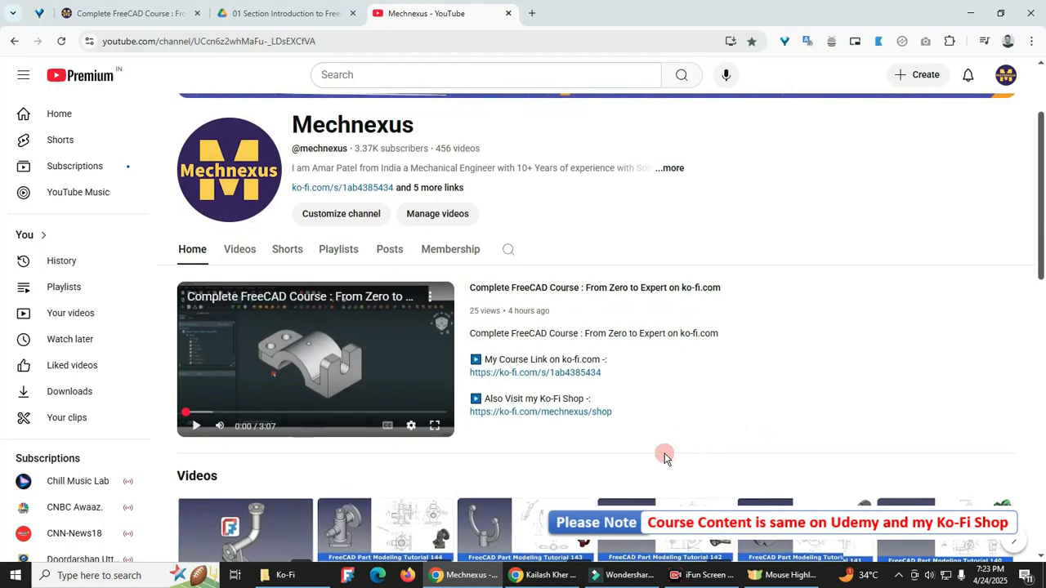
pyautogui.scroll(2, 664, 452)
pyautogui.scroll(-2, 514, 314)
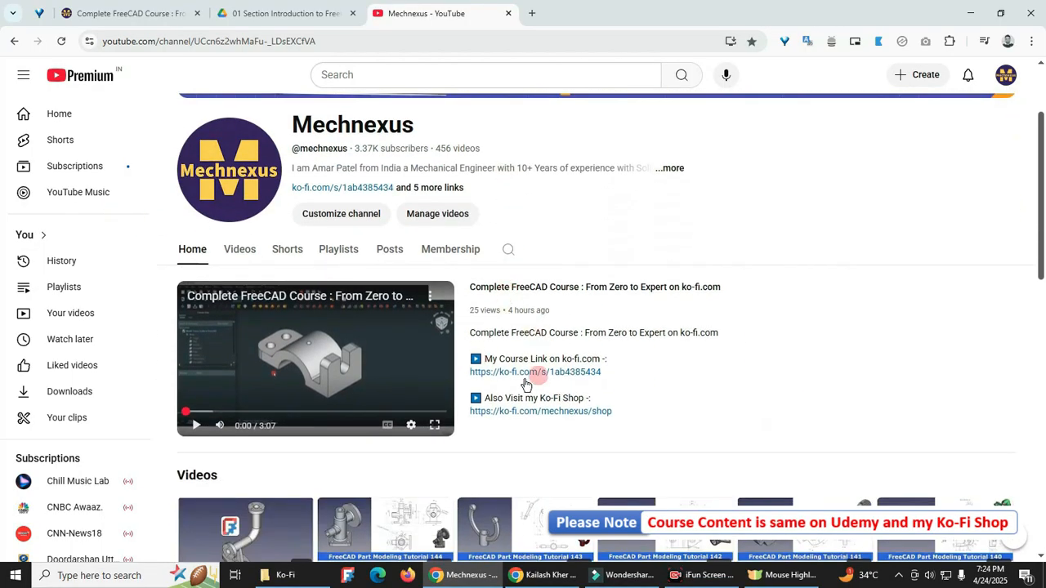
pyautogui.scroll(-1, 574, 387)
pyautogui.scroll(-3, 574, 386)
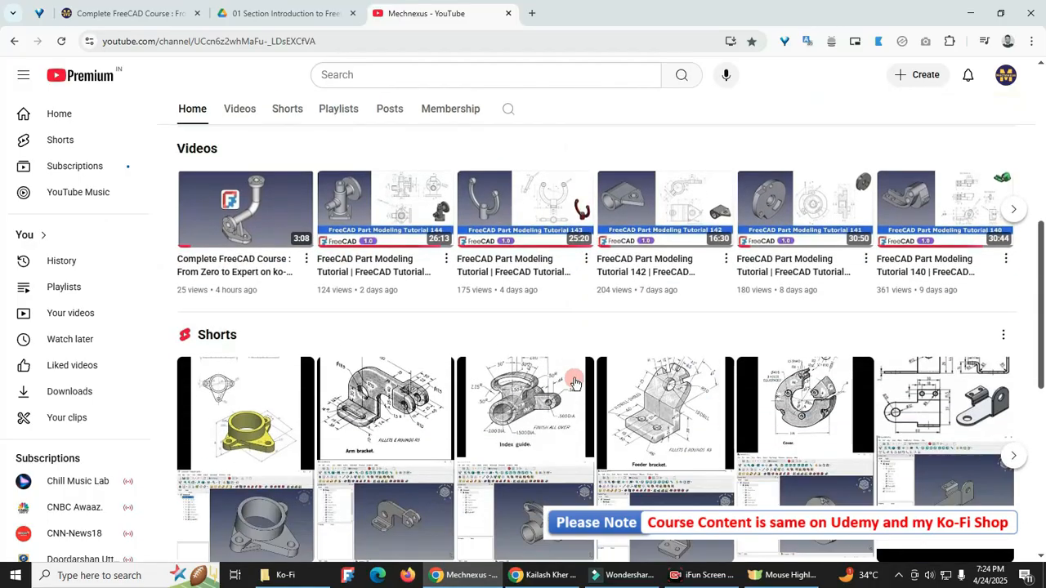
pyautogui.scroll(4, 539, 381)
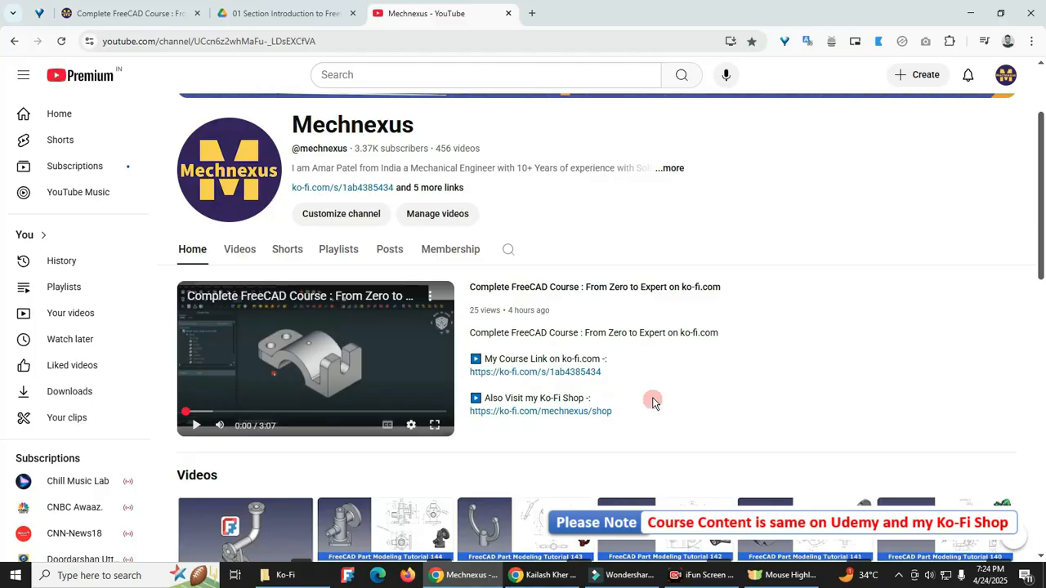
# Return to the Ko-fi course listing and look back through its lecture lists from Section 13 to the earlier sections.
pyautogui.click(175, 14)
pyautogui.scroll(15, 256, 308)
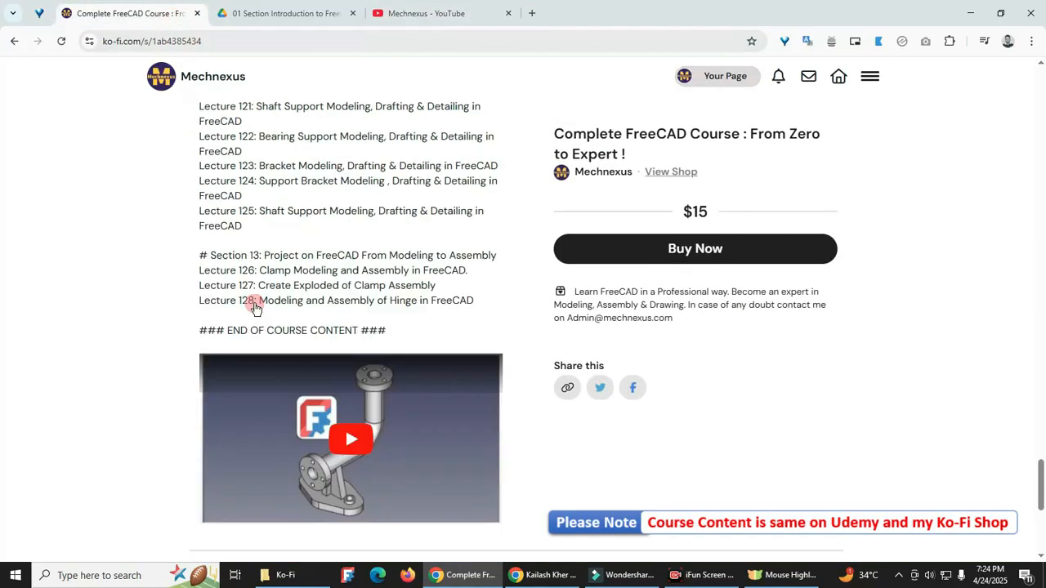
pyautogui.scroll(20, 256, 308)
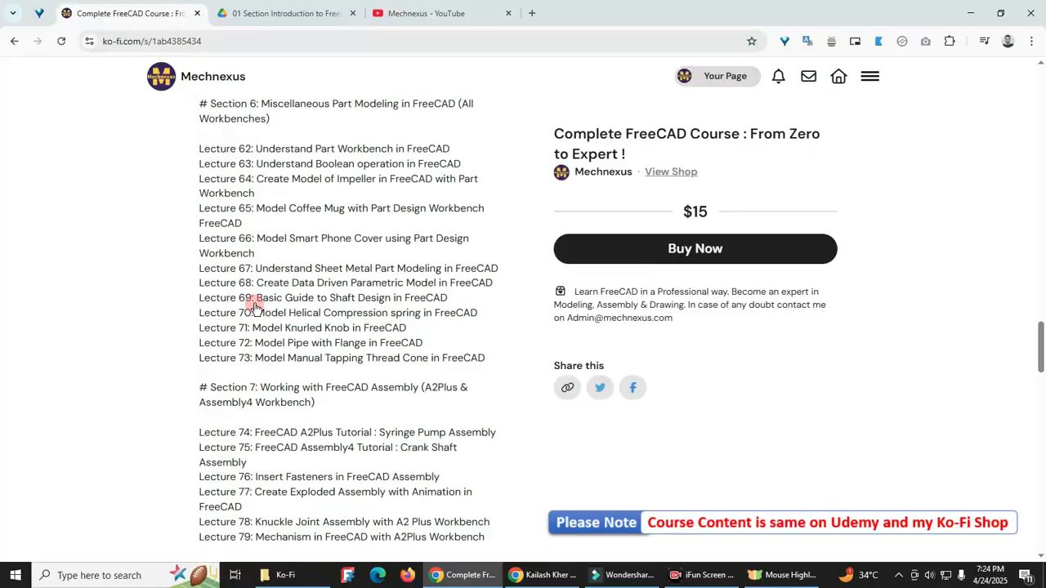
pyautogui.scroll(15, 256, 308)
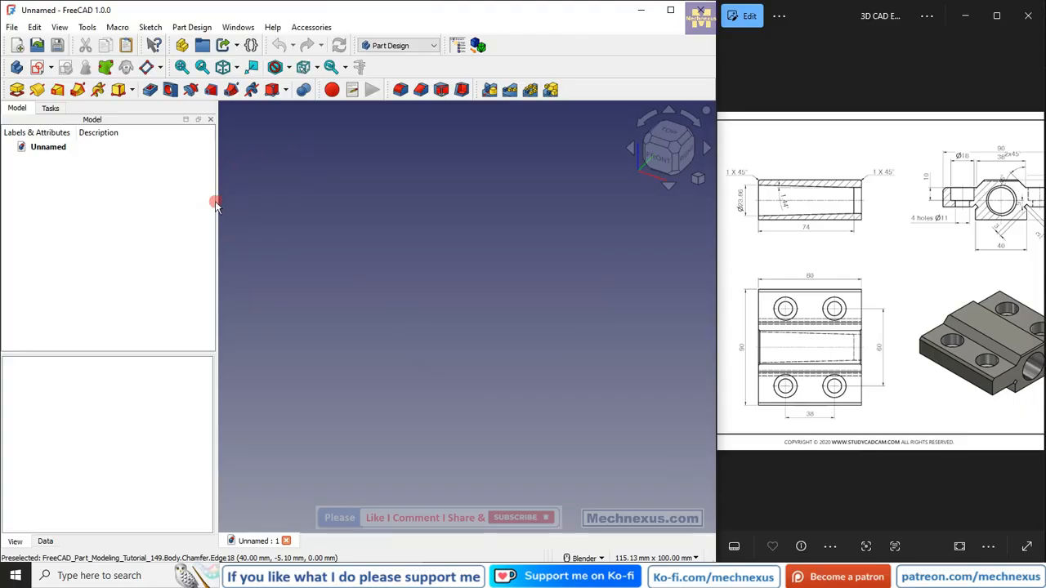
# Narrow the model tree in FreeCAD, create a new body in the document and show its origin planes.
pyautogui.moveTo(207, 201); pyautogui.dragTo(171, 201)
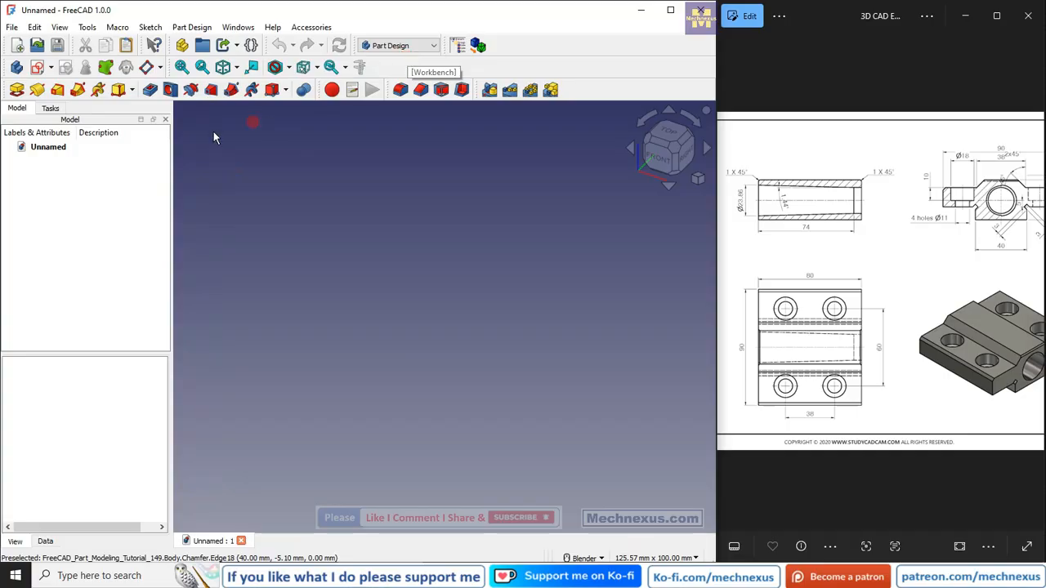
pyautogui.click(17, 69)
pyautogui.click(72, 172)
pyautogui.press('space')
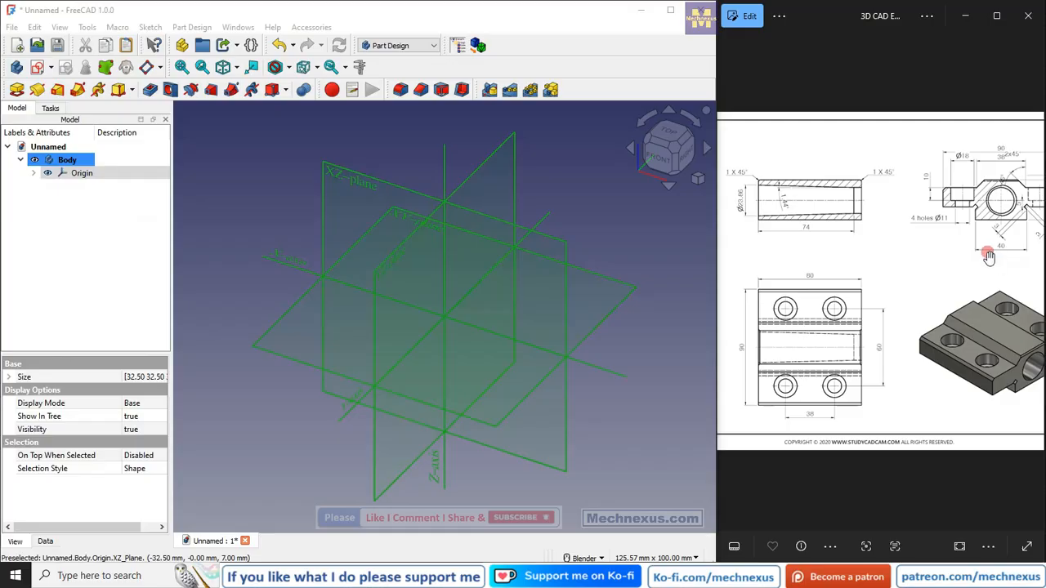
# Examine the part drawing's sectioned end view and its dimensions alongside the other views to plan the base profile.
pyautogui.moveTo(997, 252)
pyautogui.mouseDown()
pyautogui.moveTo(907, 255)
pyautogui.moveTo(919, 209)
pyautogui.mouseUp()
pyautogui.scroll(2, 919, 208)
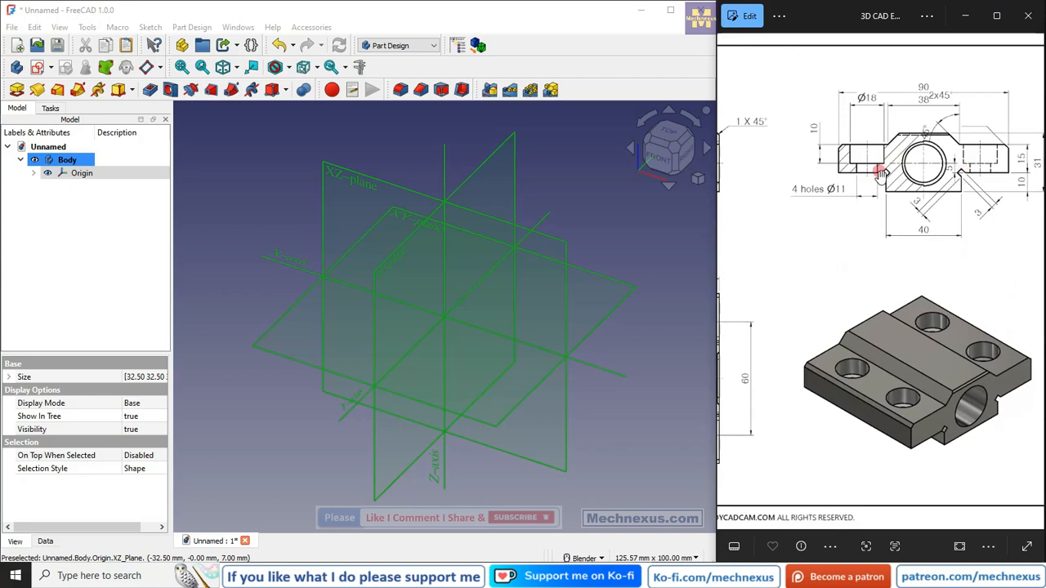
pyautogui.scroll(-4, 902, 203)
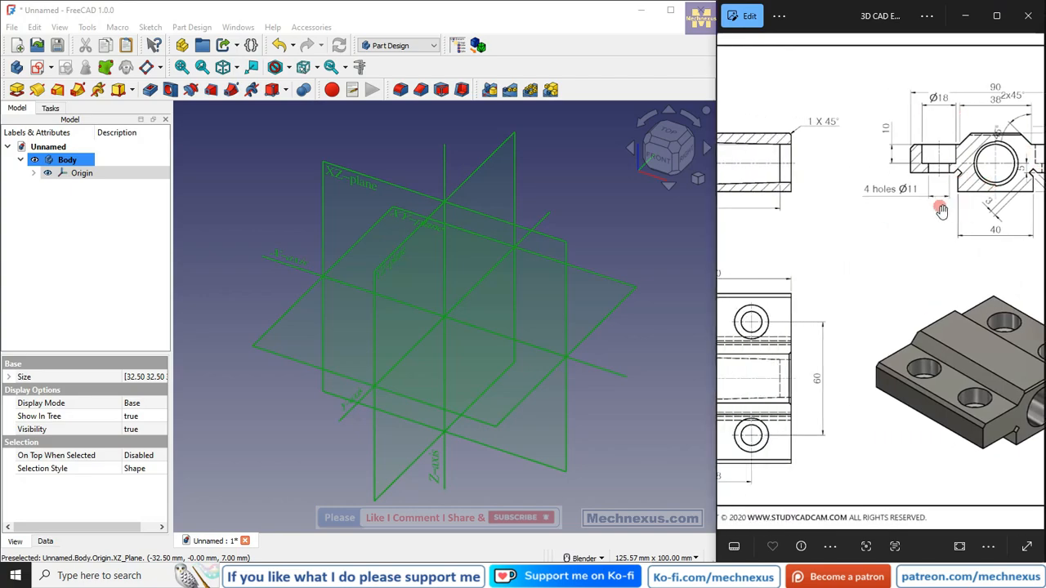
pyautogui.scroll(1, 829, 272)
pyautogui.scroll(2, 927, 269)
pyautogui.moveTo(924, 272); pyautogui.dragTo(883, 269)
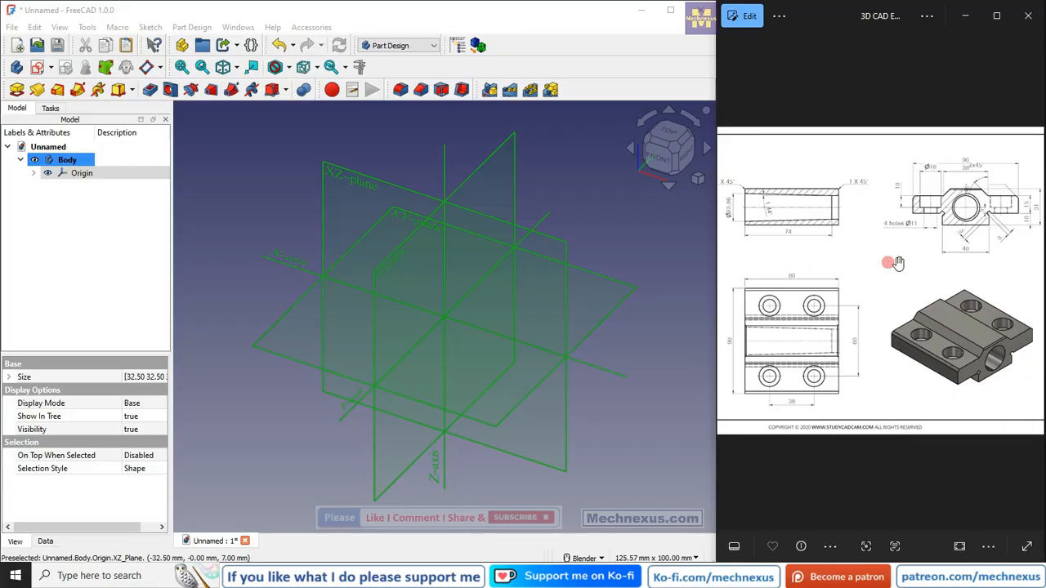
pyautogui.scroll(2, 960, 208)
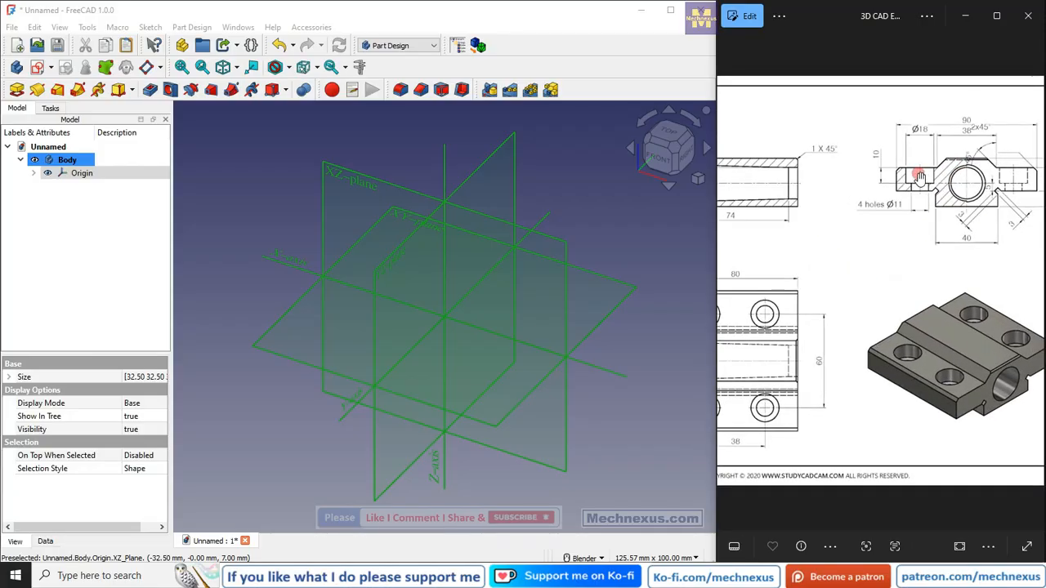
pyautogui.scroll(-1, 900, 228)
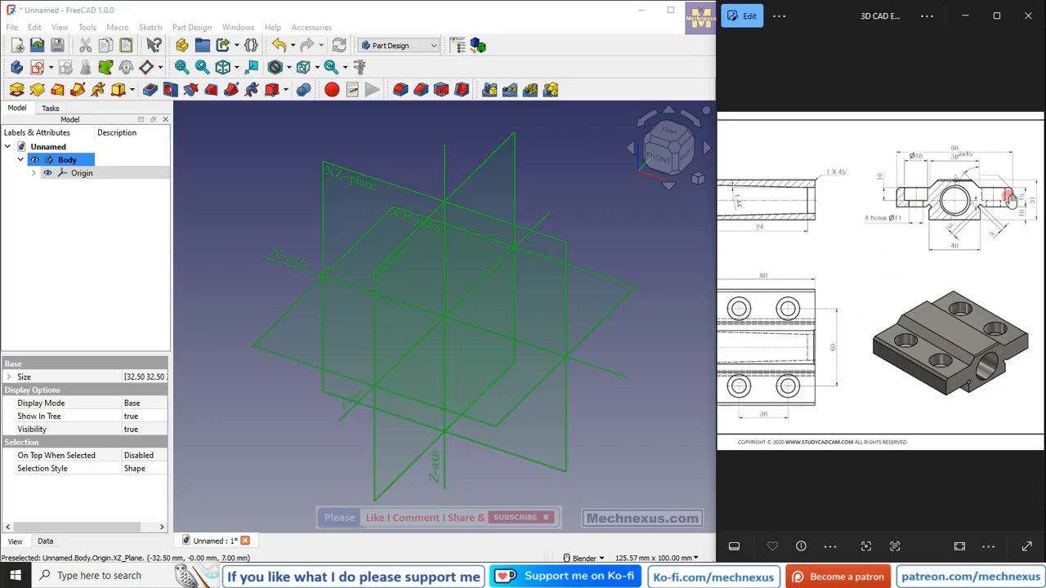
pyautogui.scroll(-2, 868, 255)
pyautogui.scroll(2, 867, 254)
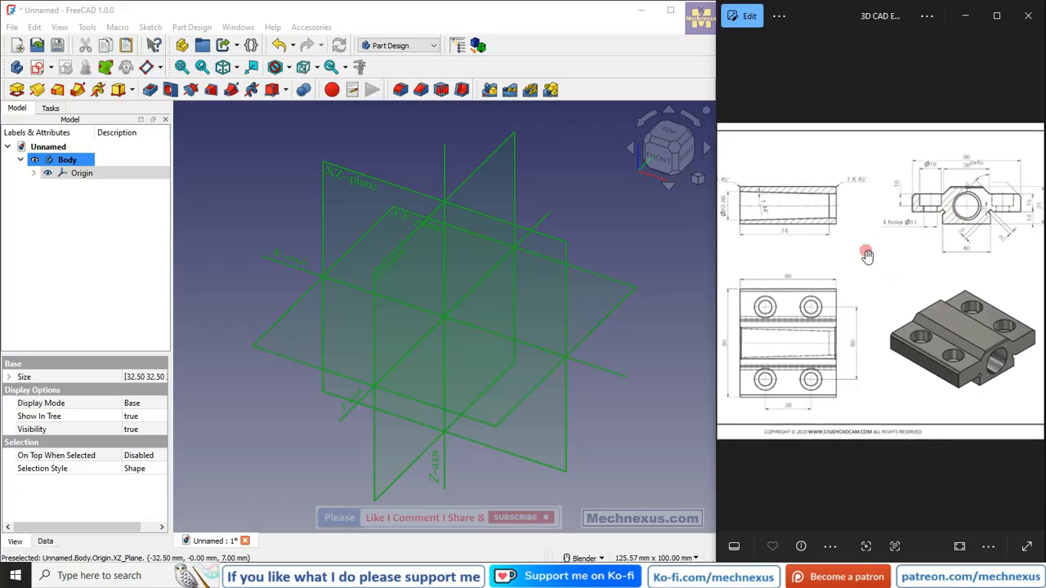
pyautogui.moveTo(924, 275); pyautogui.dragTo(867, 277)
pyautogui.scroll(2, 985, 182)
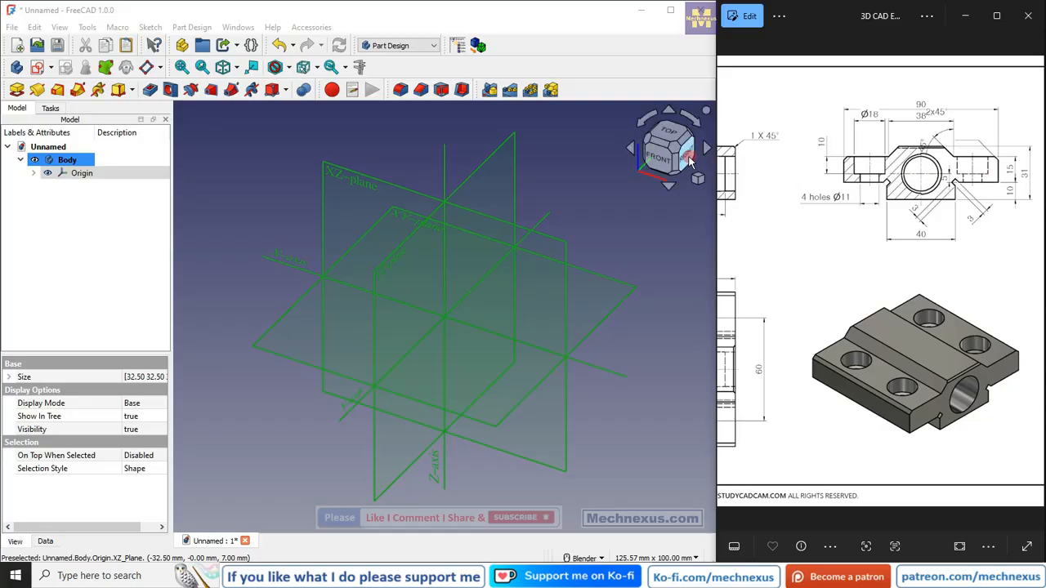
# Create a new sketch on the YZ plane of the body and hide the origin planes.
pyautogui.click(689, 161)
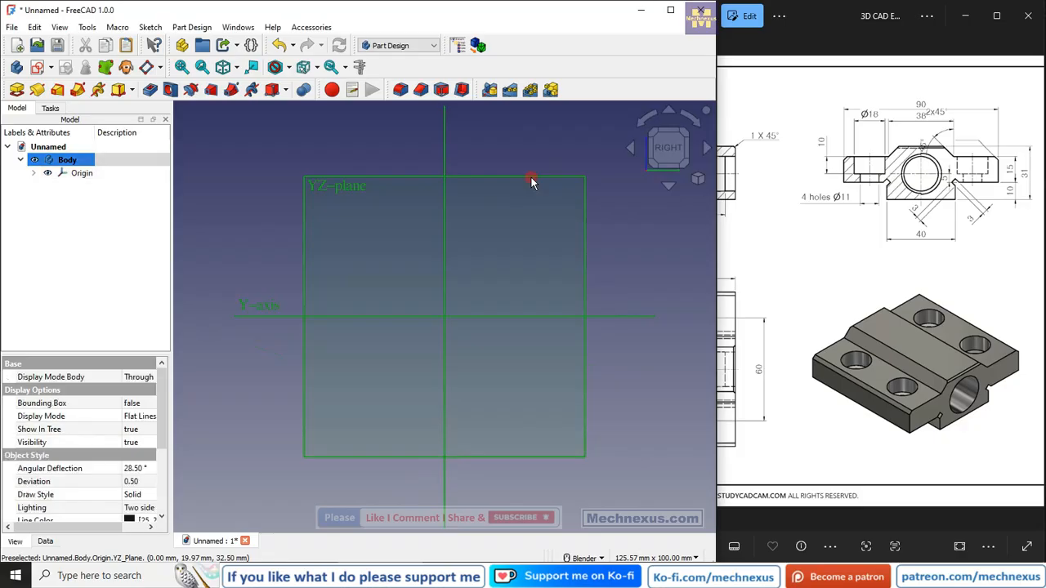
pyautogui.click(548, 150)
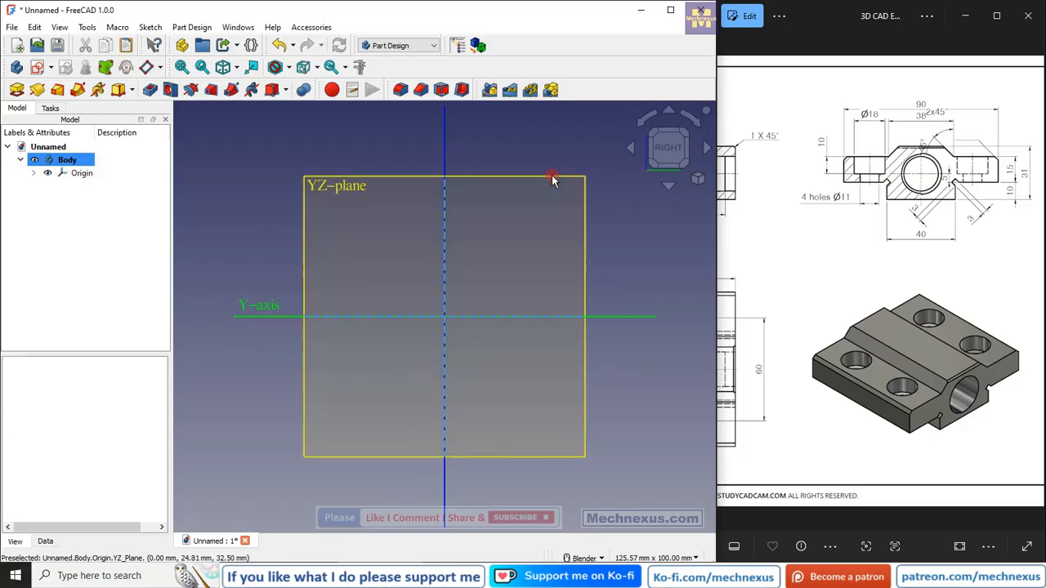
pyautogui.click(553, 175)
pyautogui.click(38, 69)
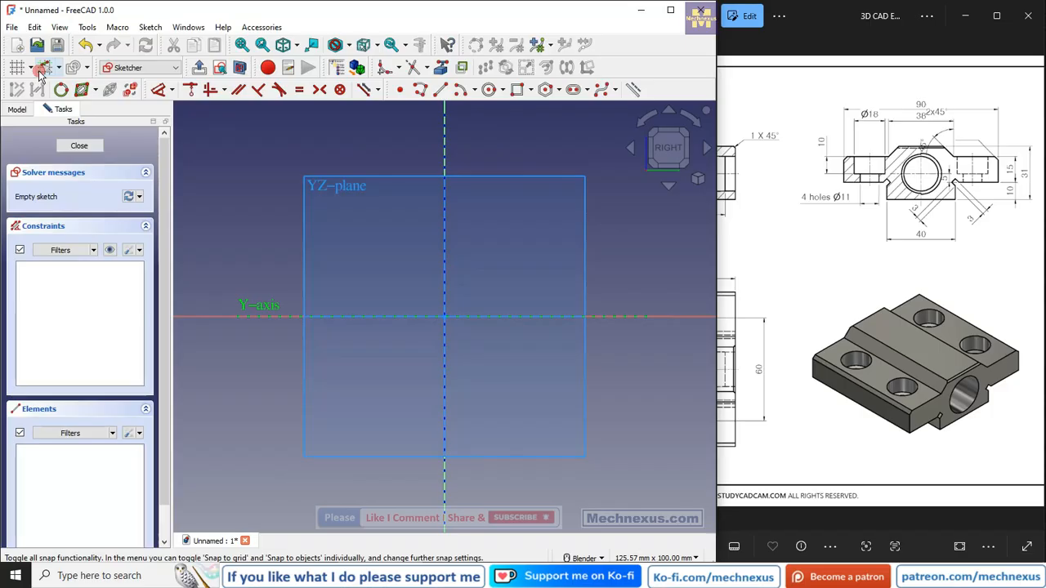
pyautogui.click(16, 109)
pyautogui.click(80, 175)
pyautogui.press('space')
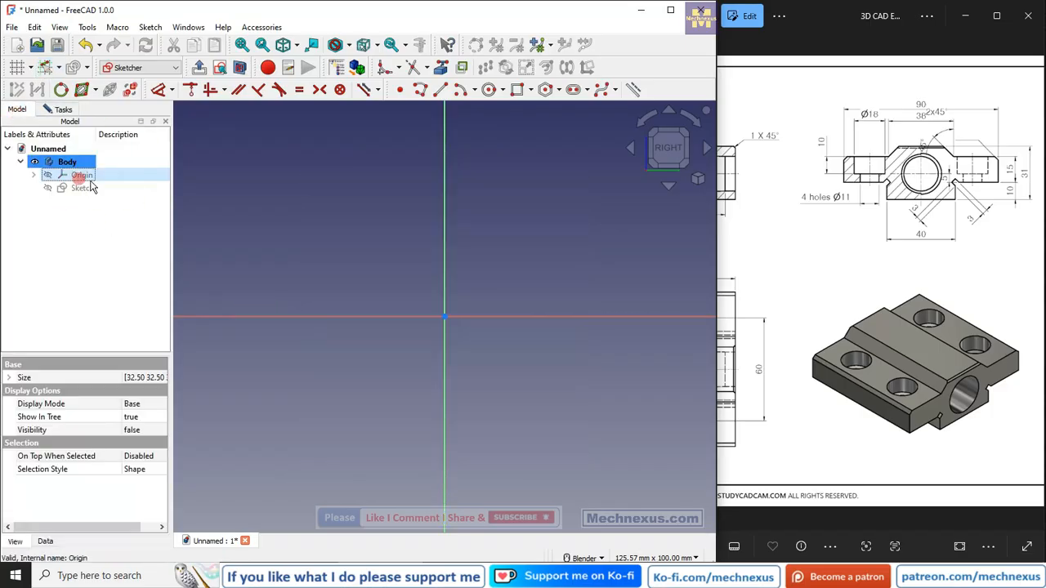
pyautogui.click(510, 379)
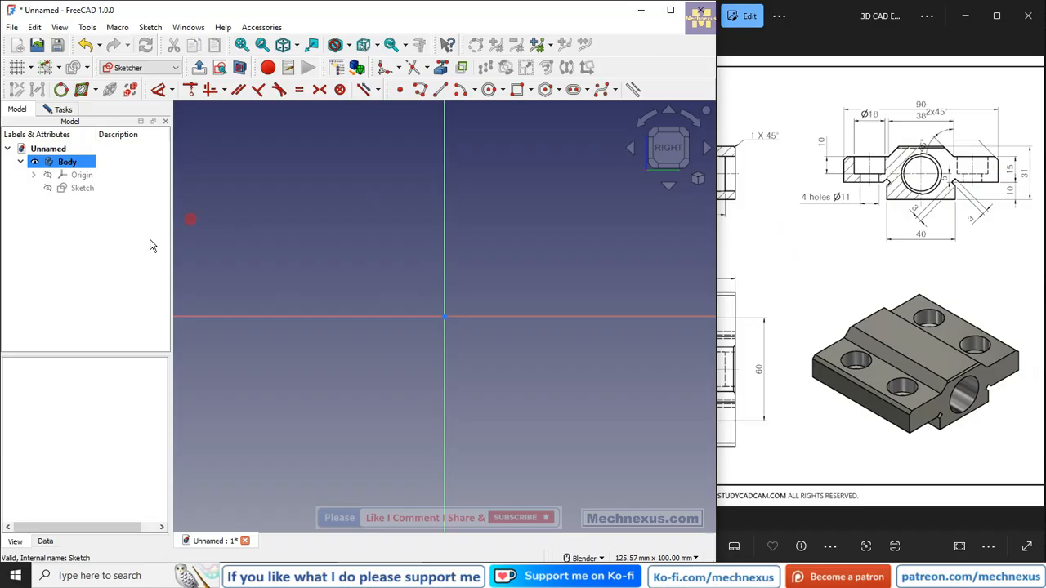
# Sketch a closed stepped profile with a base about 82 mm wide on the horizontal axis and a trapezoidal raised section in the middle.
pyautogui.click(420, 90)
pyautogui.click(649, 317)
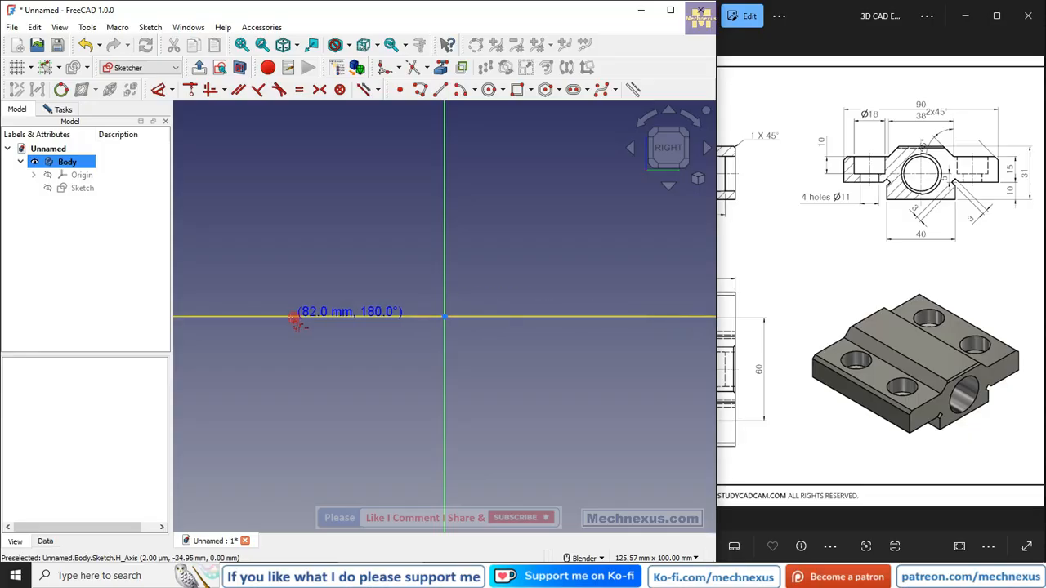
pyautogui.click(292, 317)
pyautogui.click(293, 210)
pyautogui.click(393, 210)
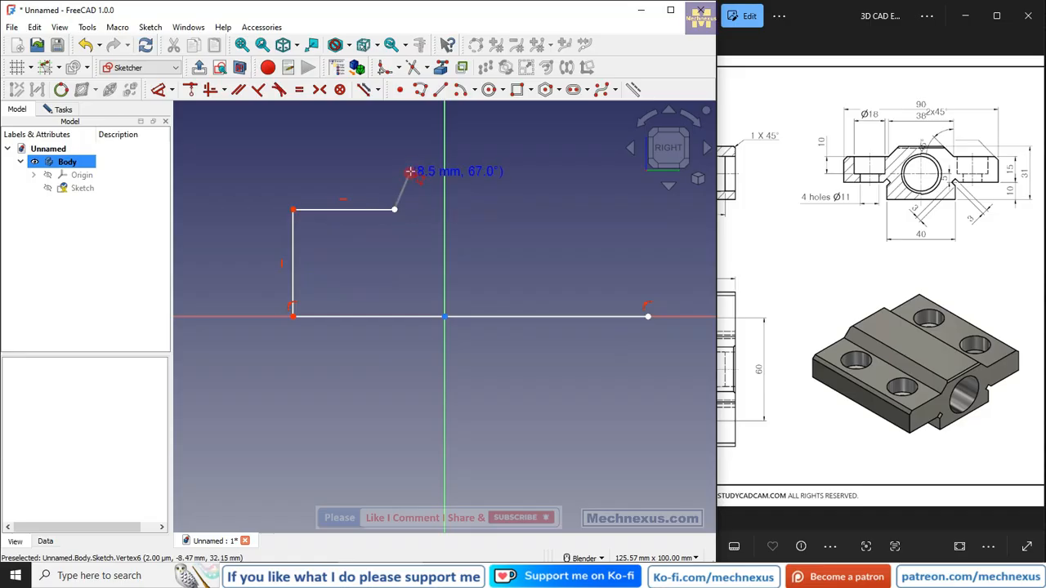
pyautogui.click(416, 163)
pyautogui.click(500, 163)
pyautogui.click(527, 201)
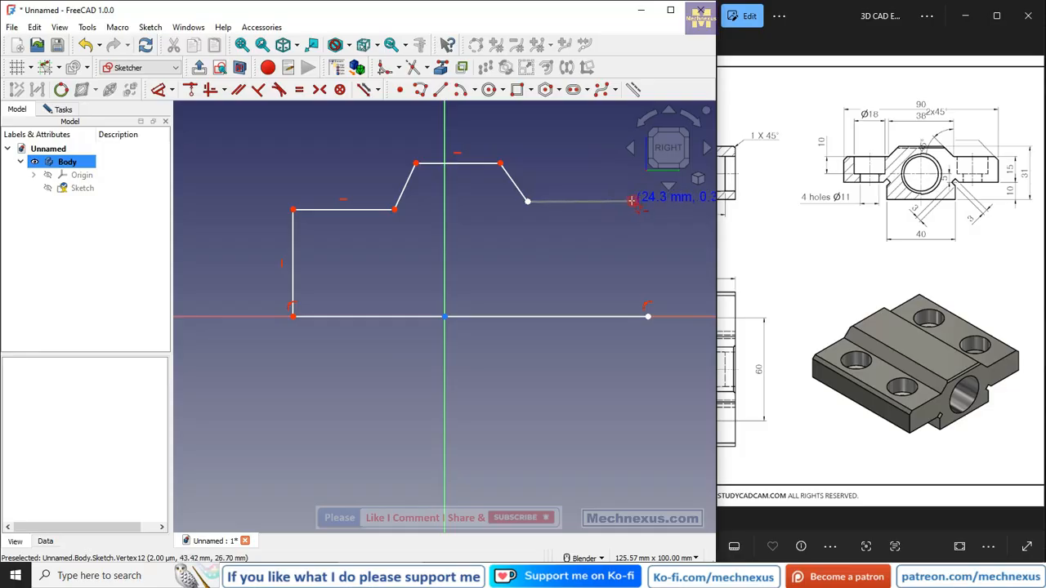
pyautogui.click(648, 201)
pyautogui.click(647, 317)
pyautogui.scroll(-2, 551, 279)
pyautogui.scroll(2, 479, 255)
pyautogui.rightClick(525, 256)
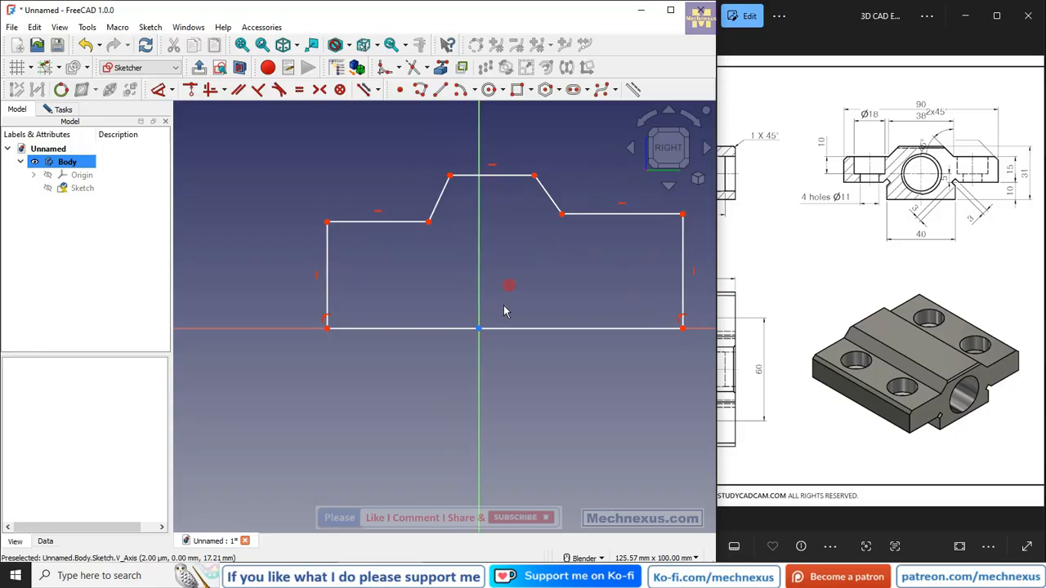
pyautogui.click(299, 273)
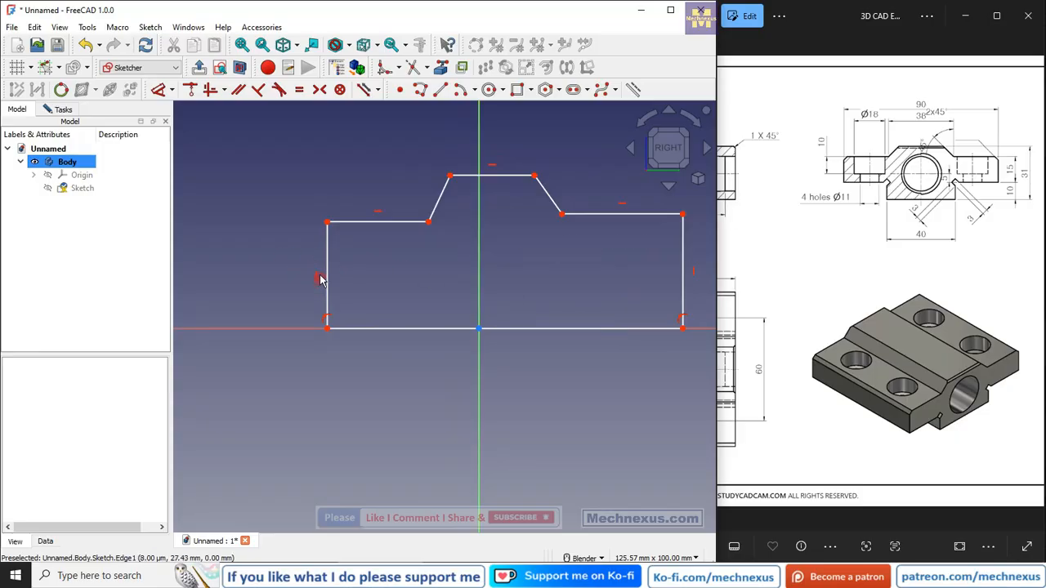
pyautogui.click(310, 263)
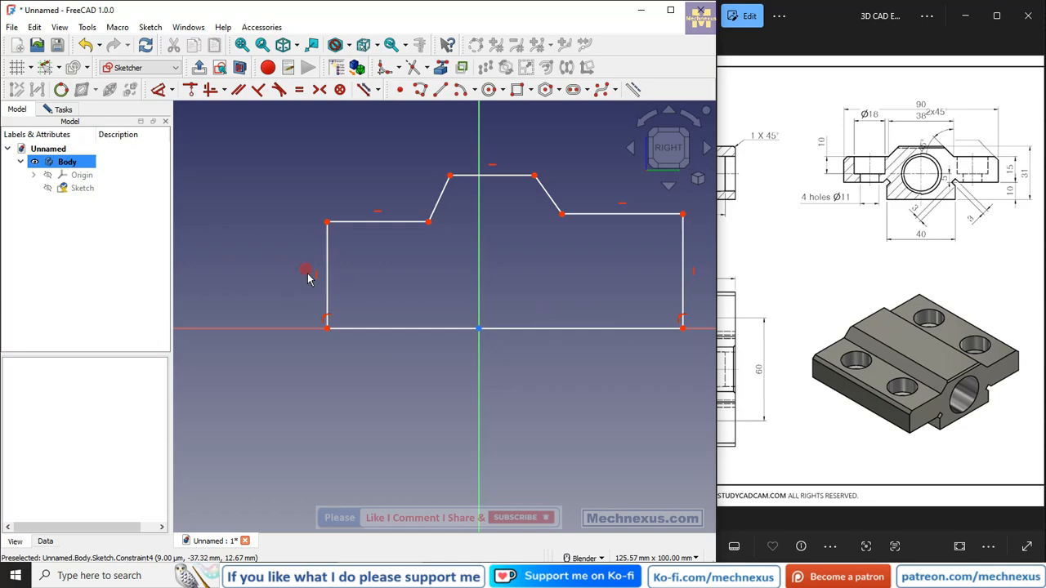
pyautogui.click(576, 263)
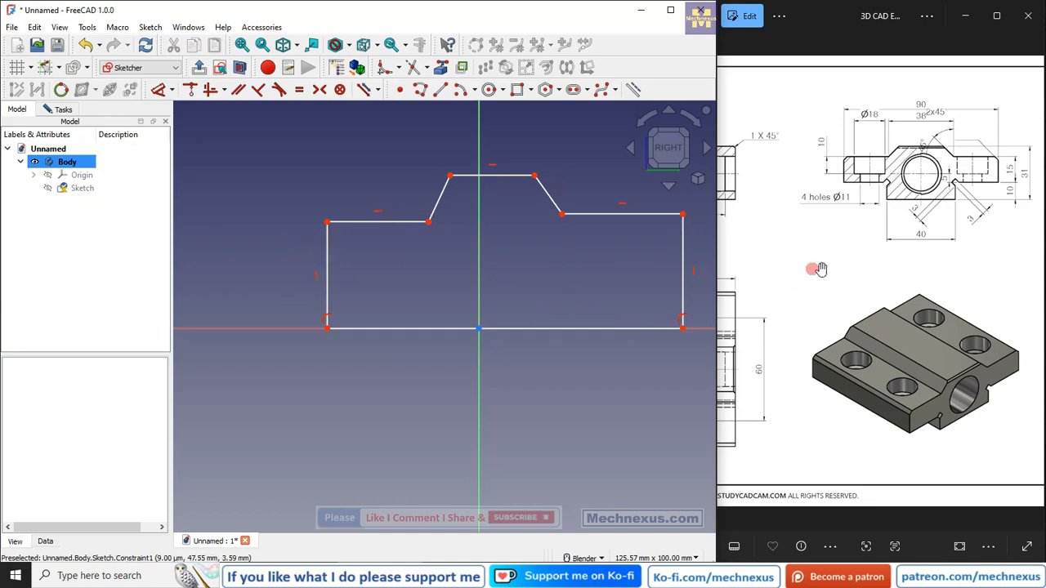
pyautogui.click(831, 238)
pyautogui.click(322, 275)
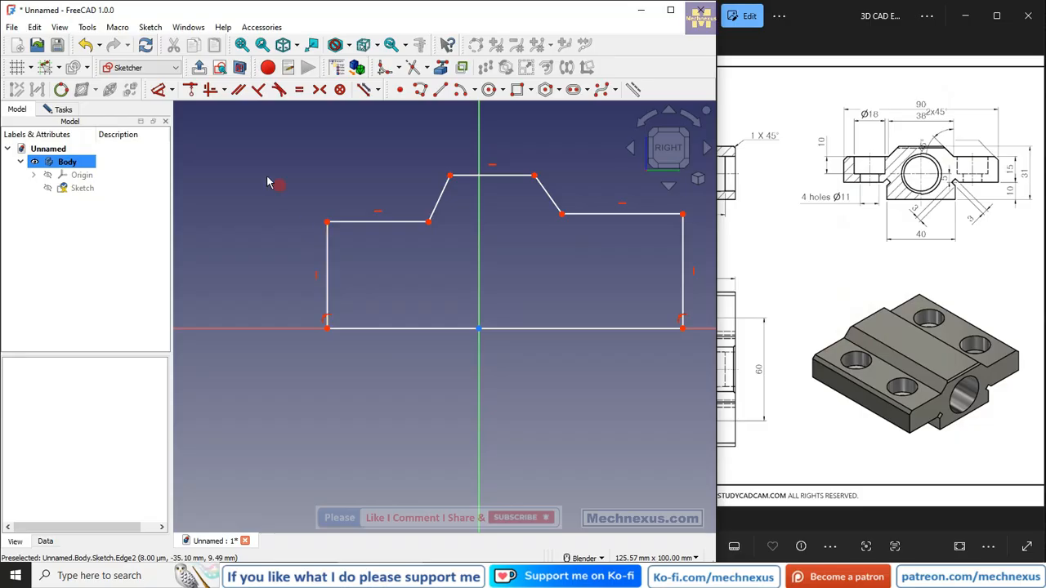
# Make the two end points of the profile's base line symmetric about the vertical axis.
pyautogui.click(319, 89)
pyautogui.click(326, 329)
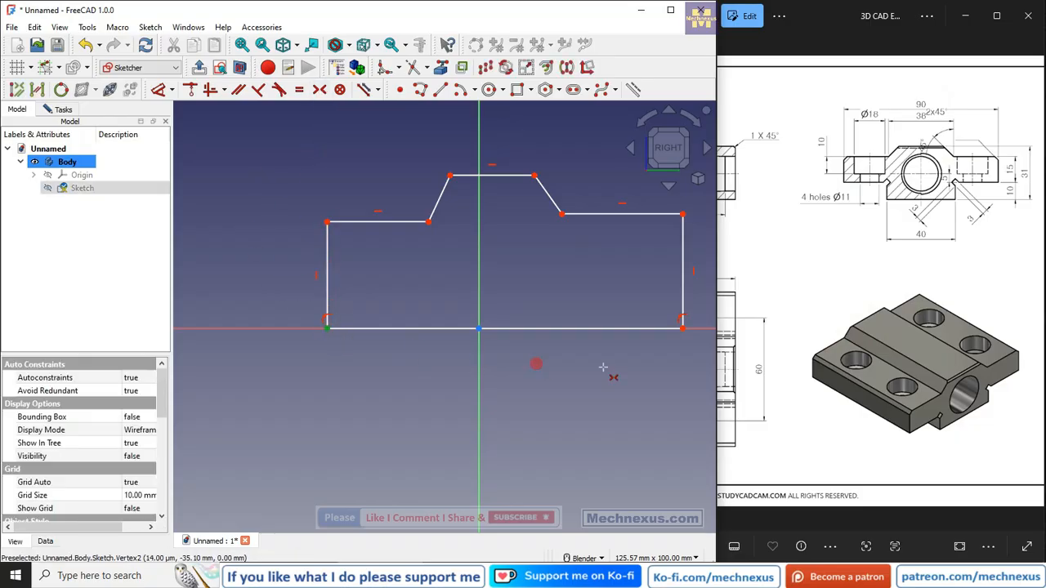
pyautogui.click(679, 330)
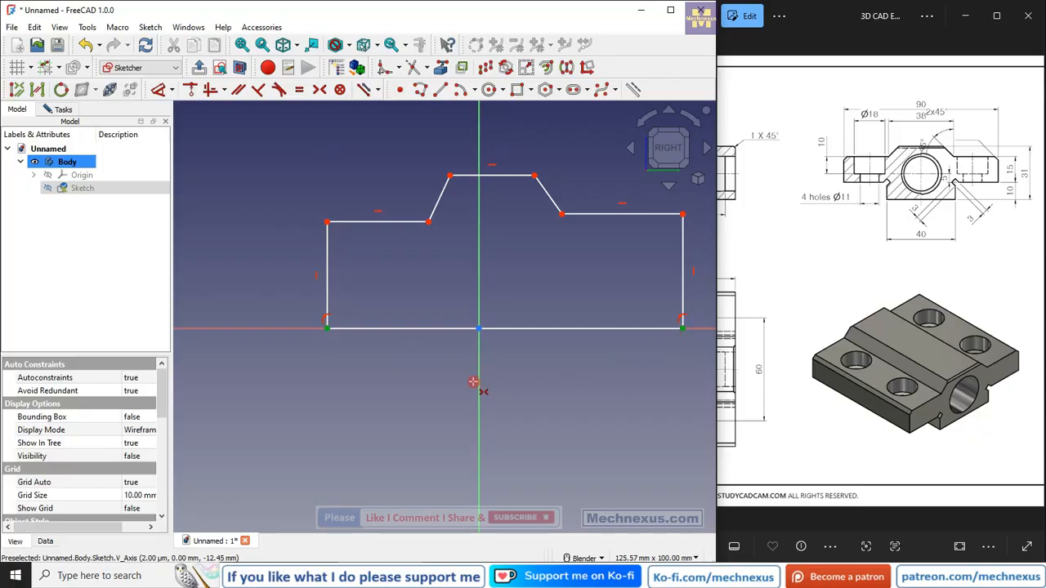
pyautogui.click(479, 381)
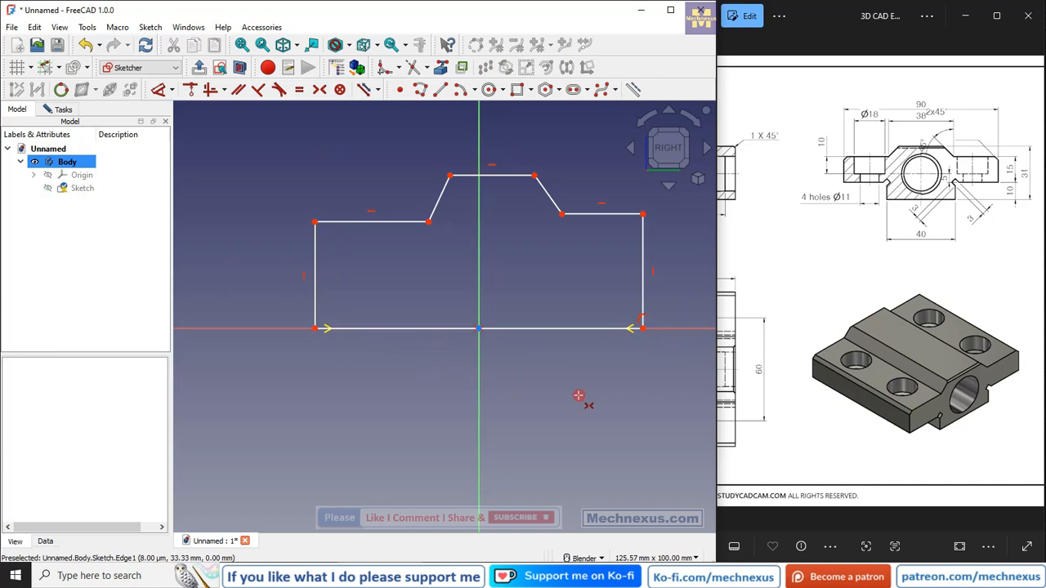
# Dimension the profile's base line to 90 mm.
pyautogui.click(159, 91)
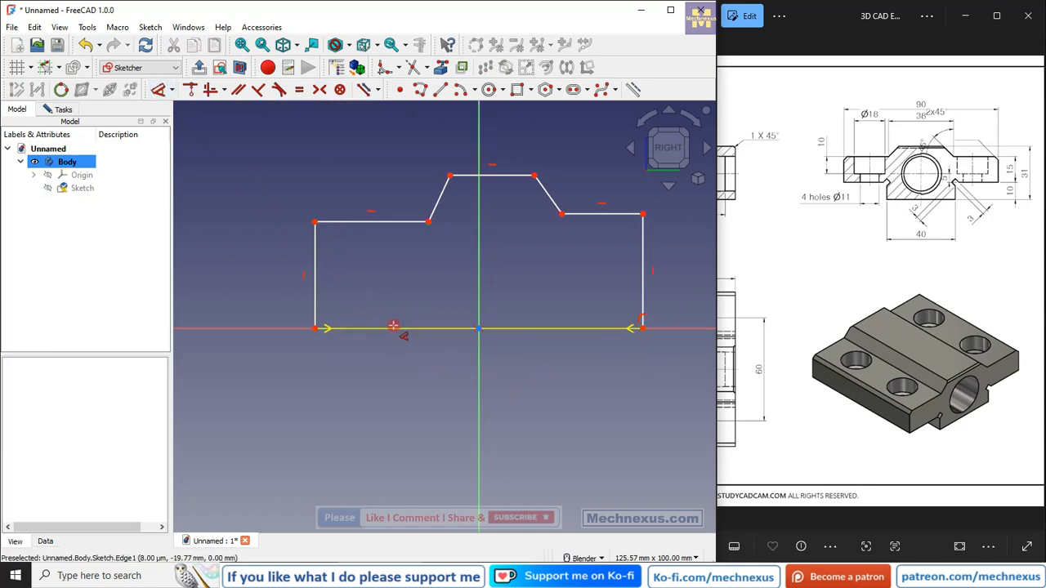
pyautogui.click(393, 326)
pyautogui.click(331, 375)
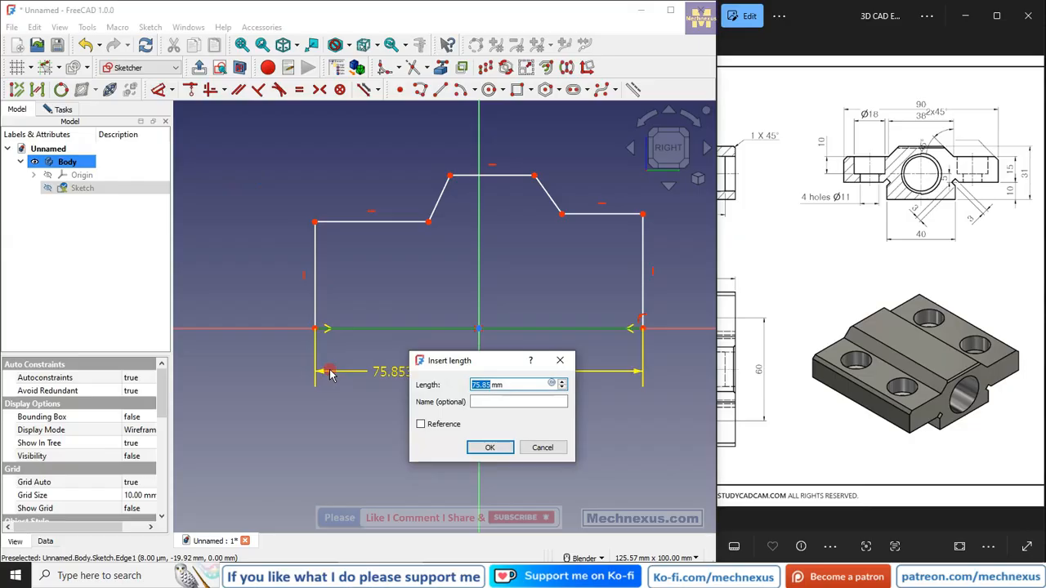
pyautogui.write('90')
pyautogui.press('Return')
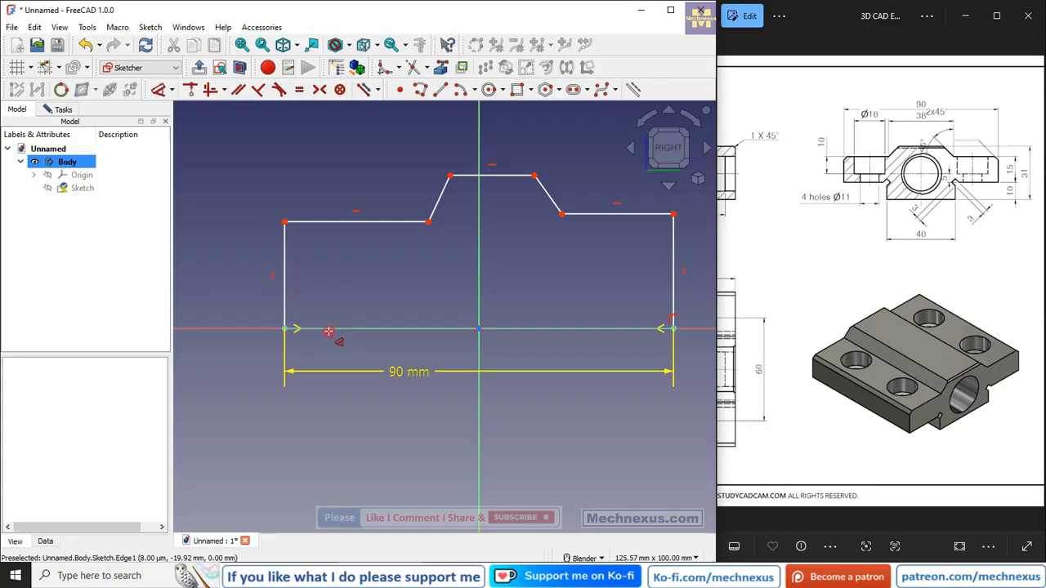
# Dimension the profile's left vertical edge to 25 mm.
pyautogui.moveTo(938, 219); pyautogui.dragTo(901, 216)
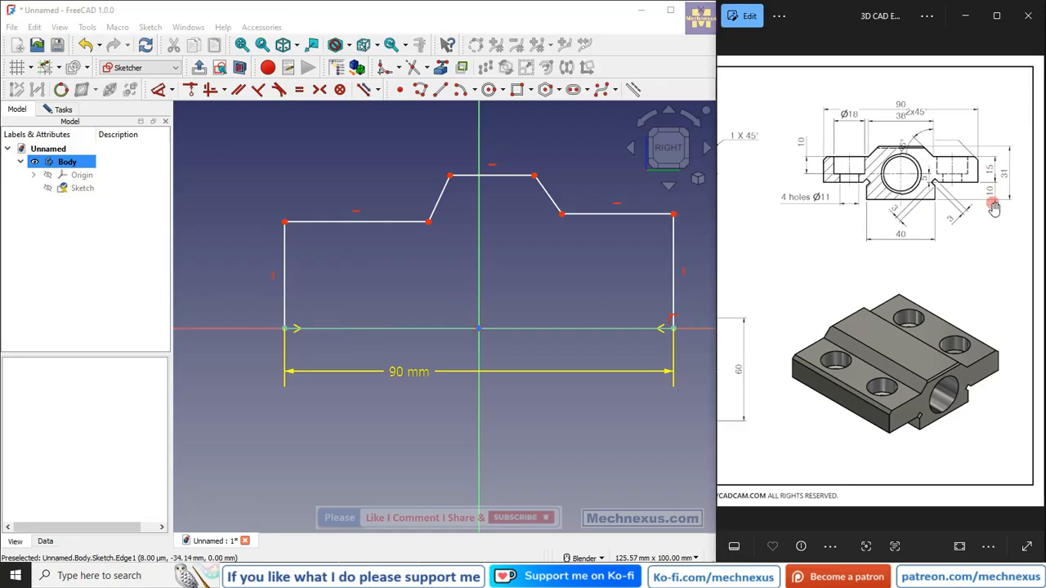
pyautogui.click(284, 280)
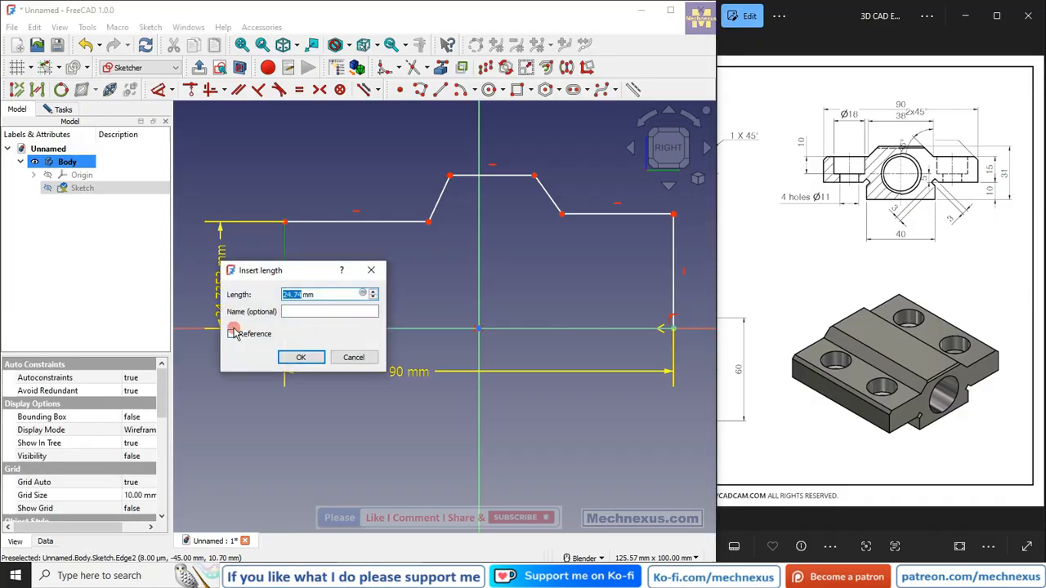
pyautogui.write('25')
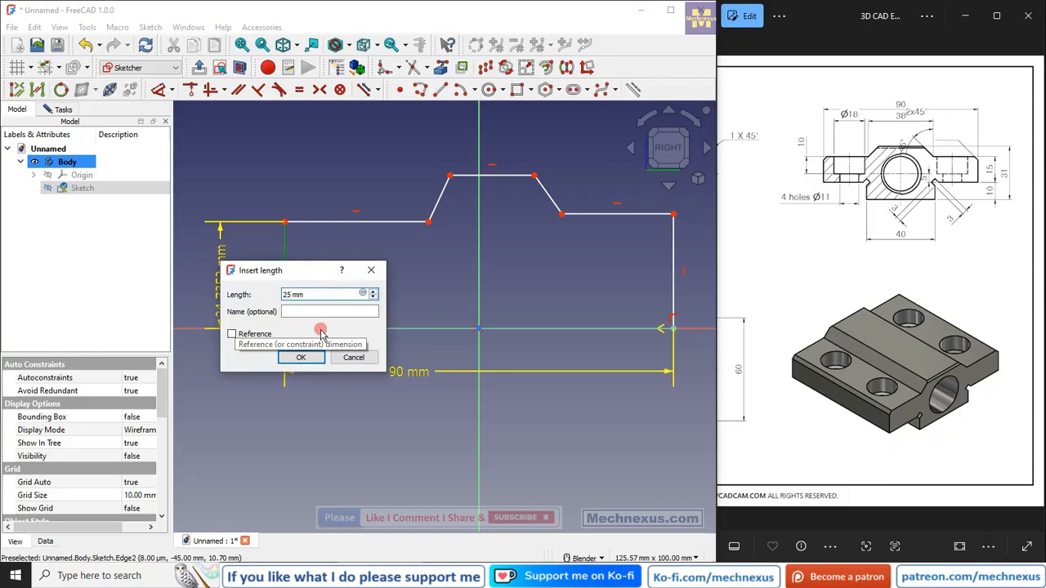
pyautogui.click(317, 357)
# Align the upper outer corners of the two shoulders horizontally with a constraint.
pyautogui.scroll(-1, 385, 263)
pyautogui.scroll(1, 342, 263)
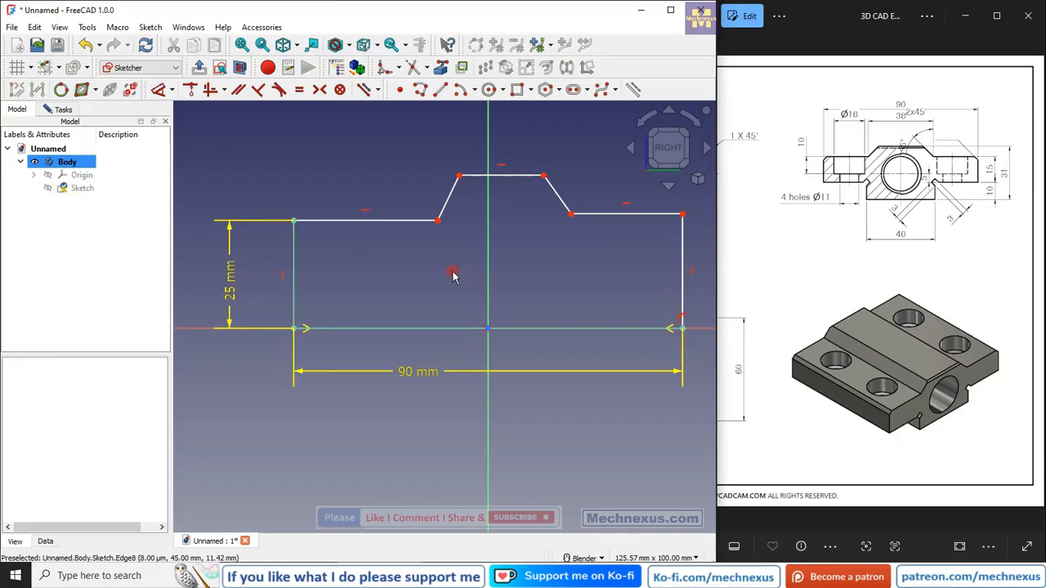
pyautogui.click(682, 214)
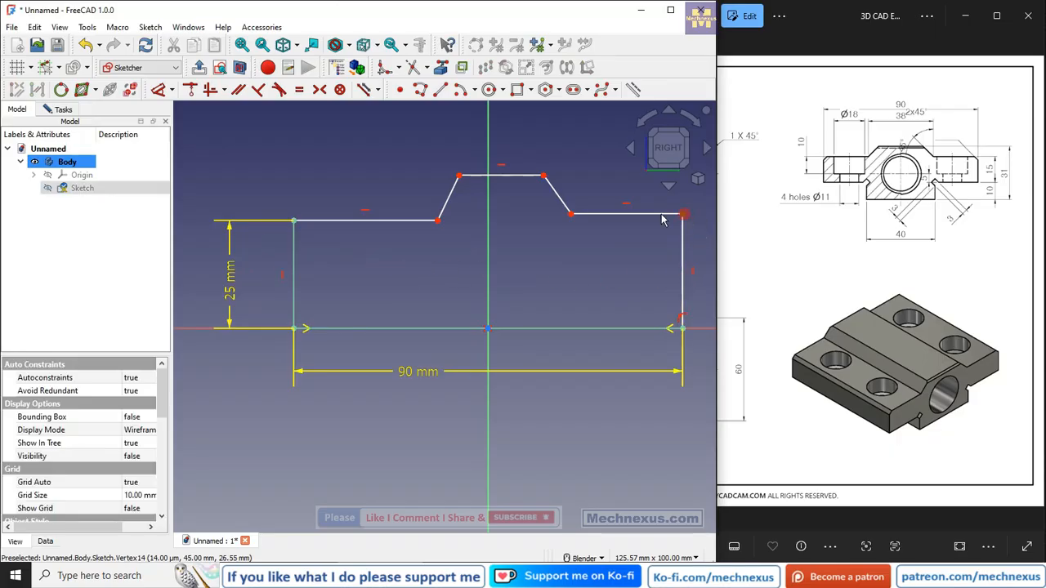
pyautogui.click(295, 220)
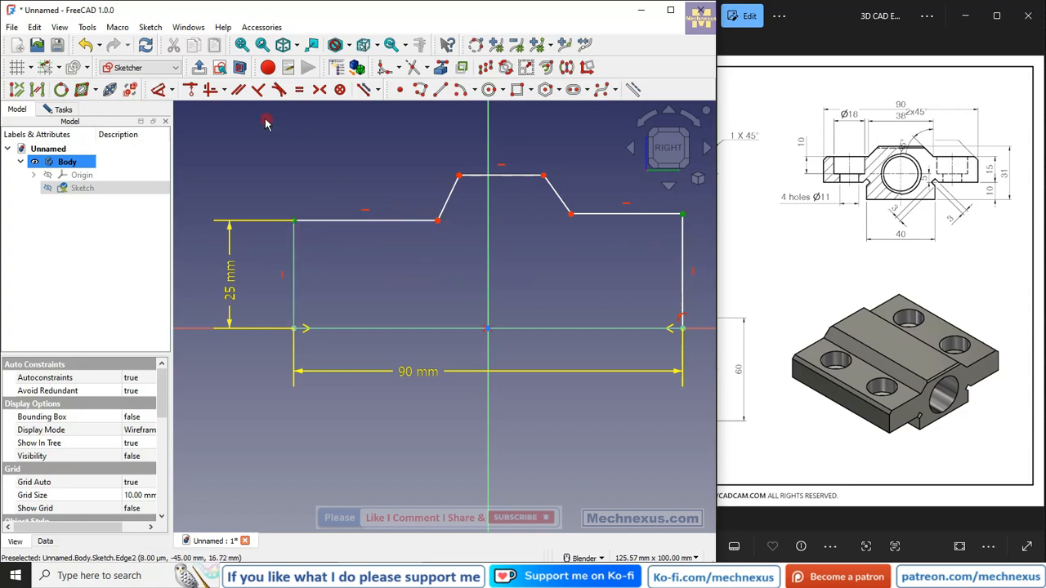
pyautogui.click(210, 89)
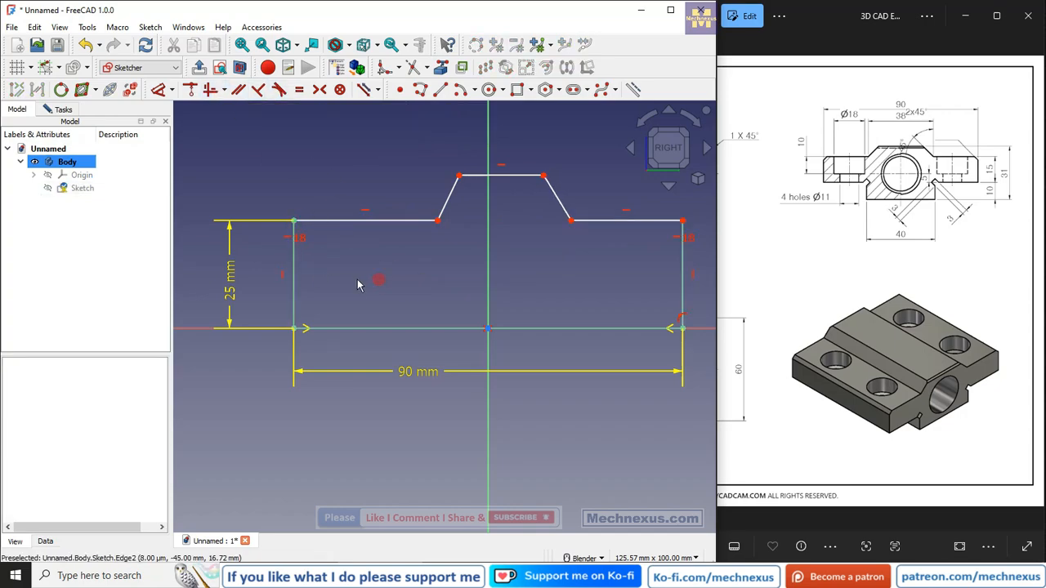
pyautogui.click(294, 281)
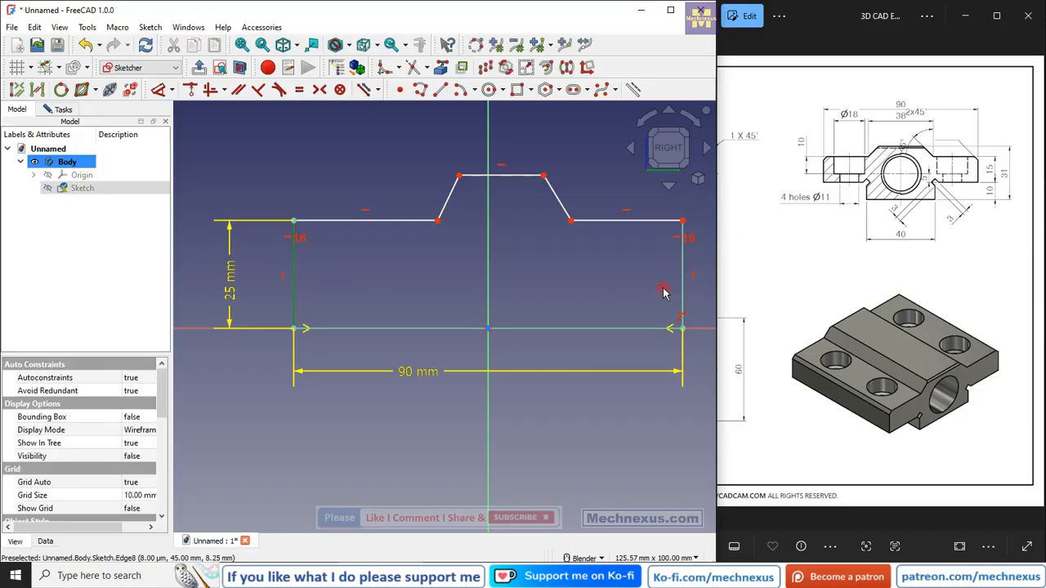
pyautogui.click(580, 280)
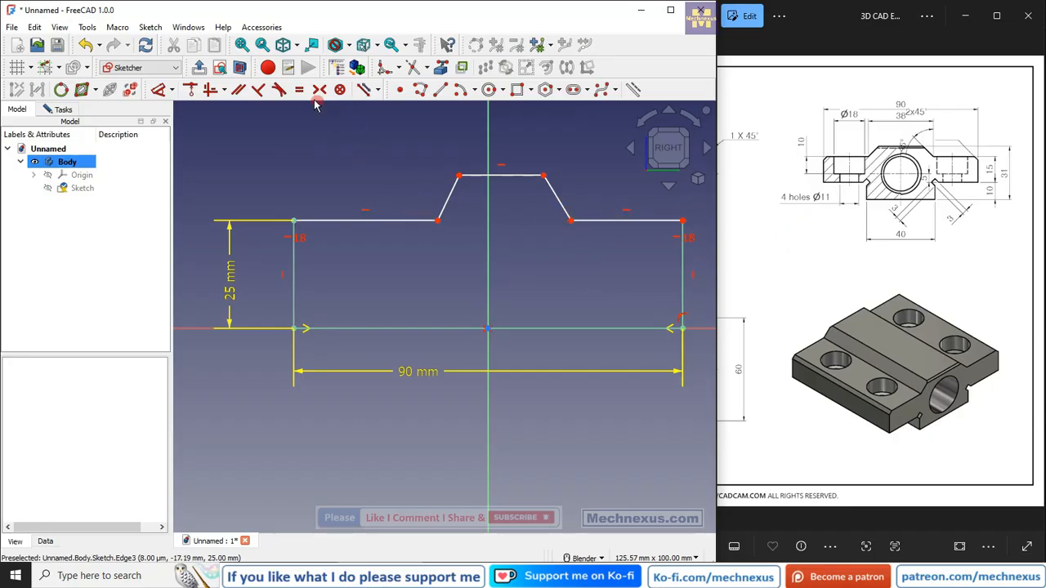
# Make the two lower corners of the raised middle section symmetric about the vertical axis.
pyautogui.click(438, 220)
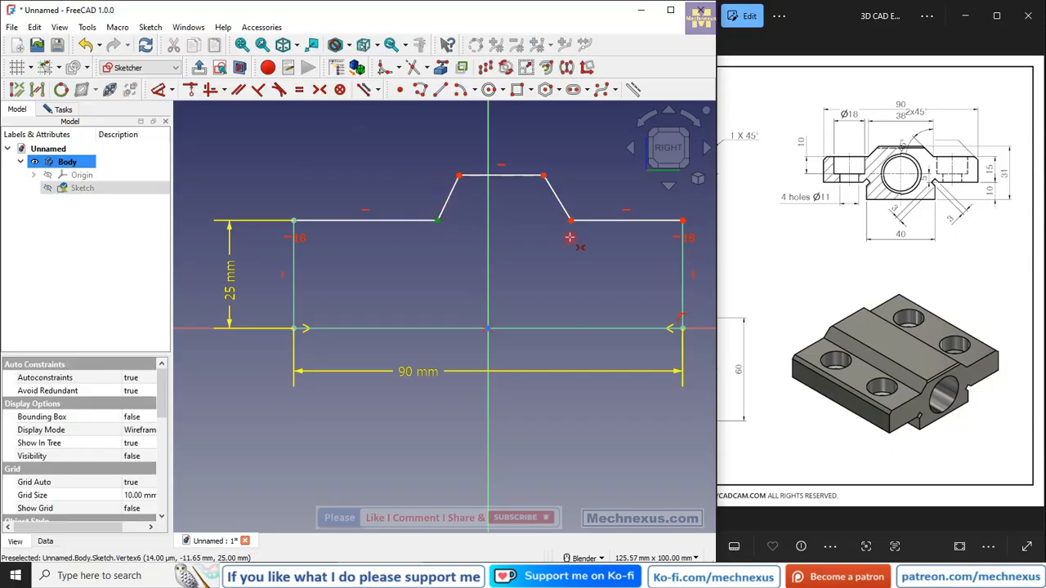
pyautogui.click(571, 221)
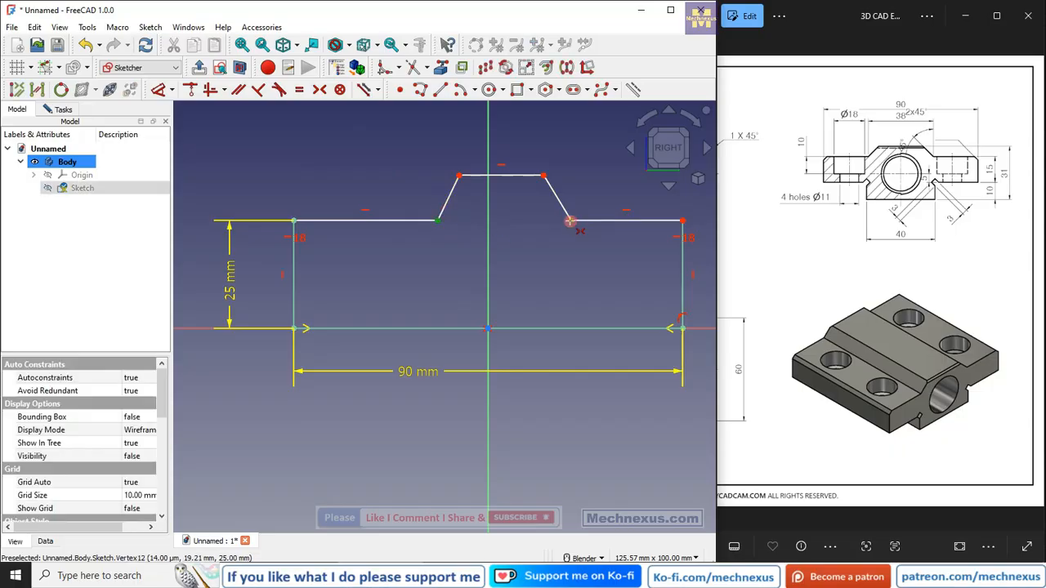
pyautogui.click(487, 256)
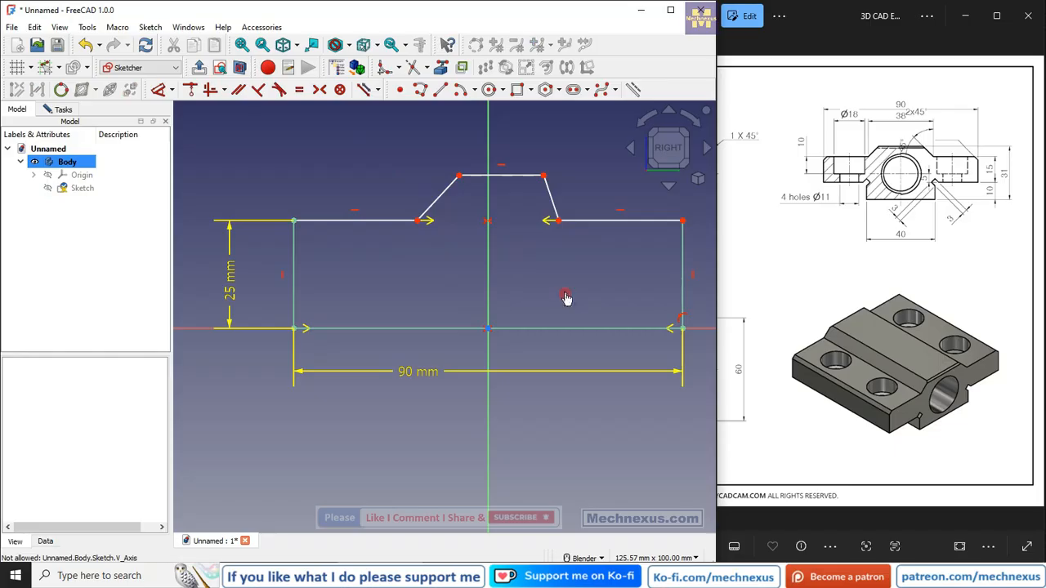
pyautogui.click(159, 90)
pyautogui.click(419, 222)
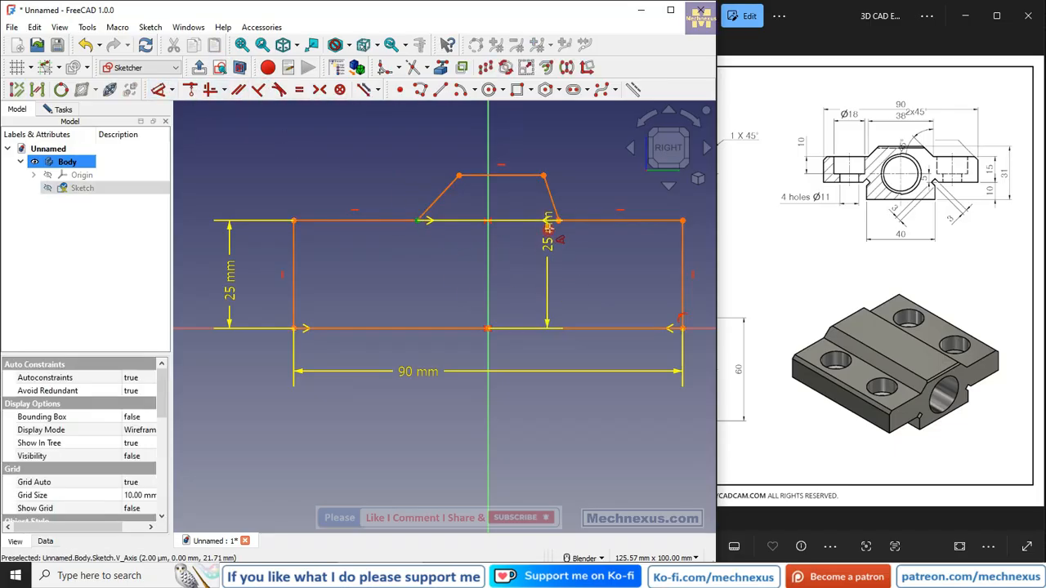
pyautogui.click(561, 224)
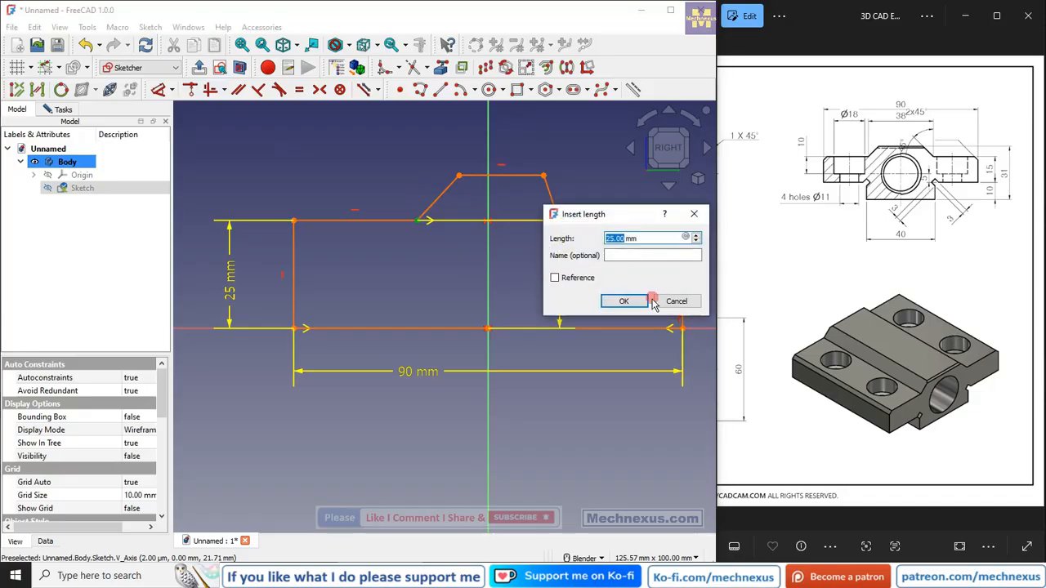
pyautogui.click(672, 300)
# Dimension the distance between the two lower corners of the raised middle section to 31 mm.
pyautogui.click(558, 220)
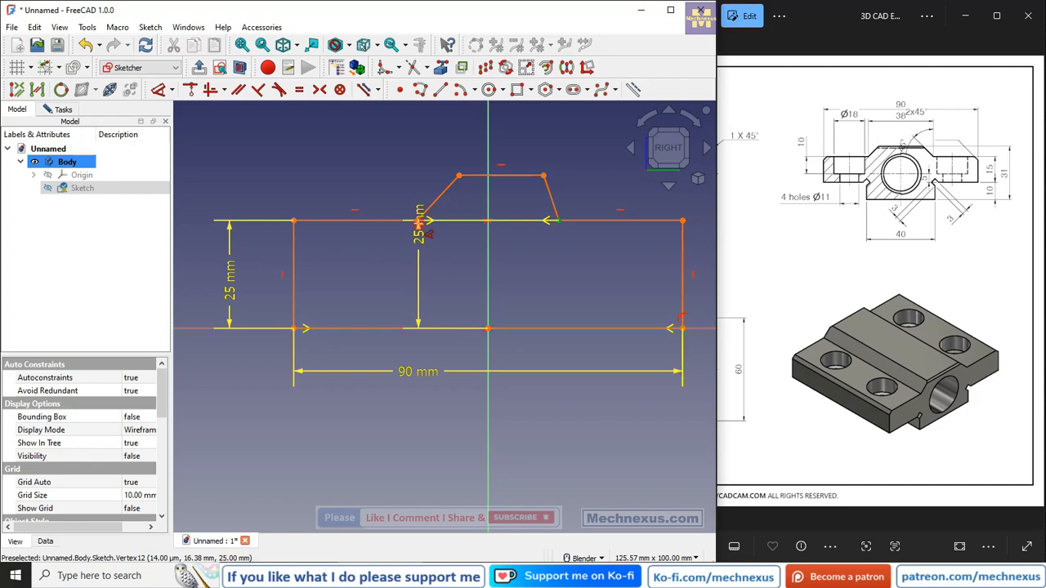
pyautogui.scroll(8, 419, 219)
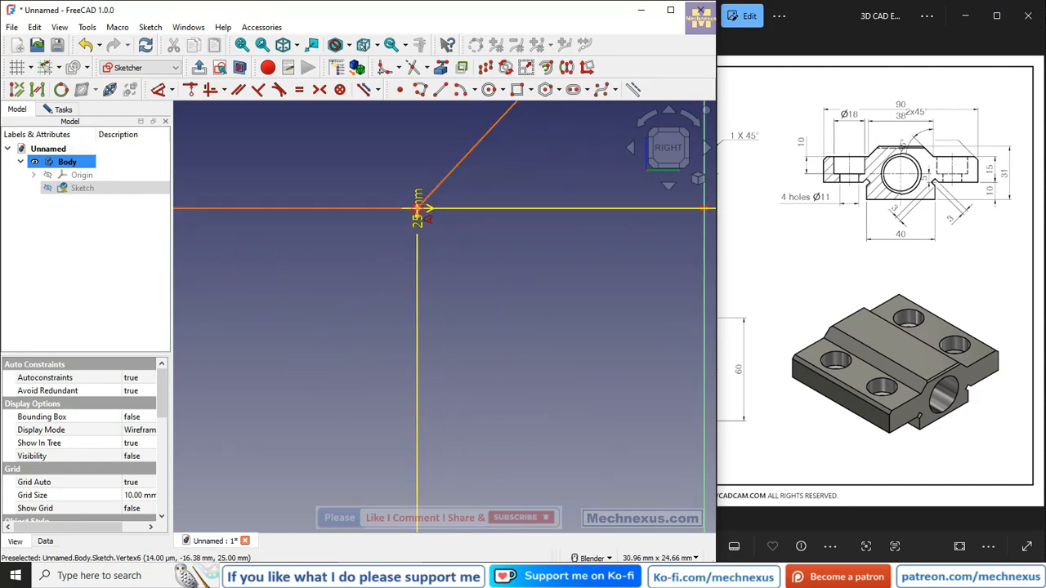
pyautogui.scroll(-8, 480, 253)
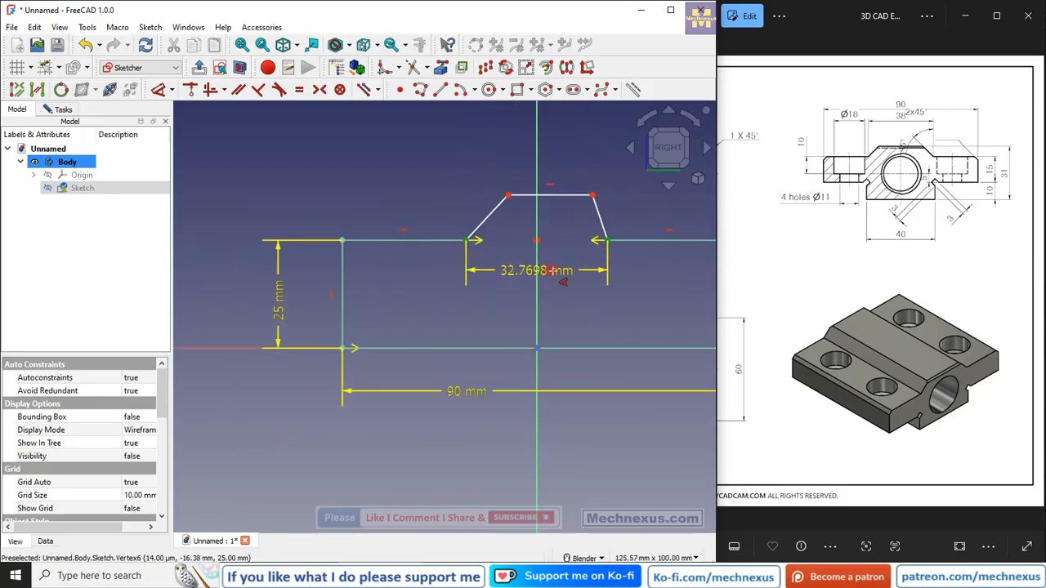
pyautogui.click(576, 279)
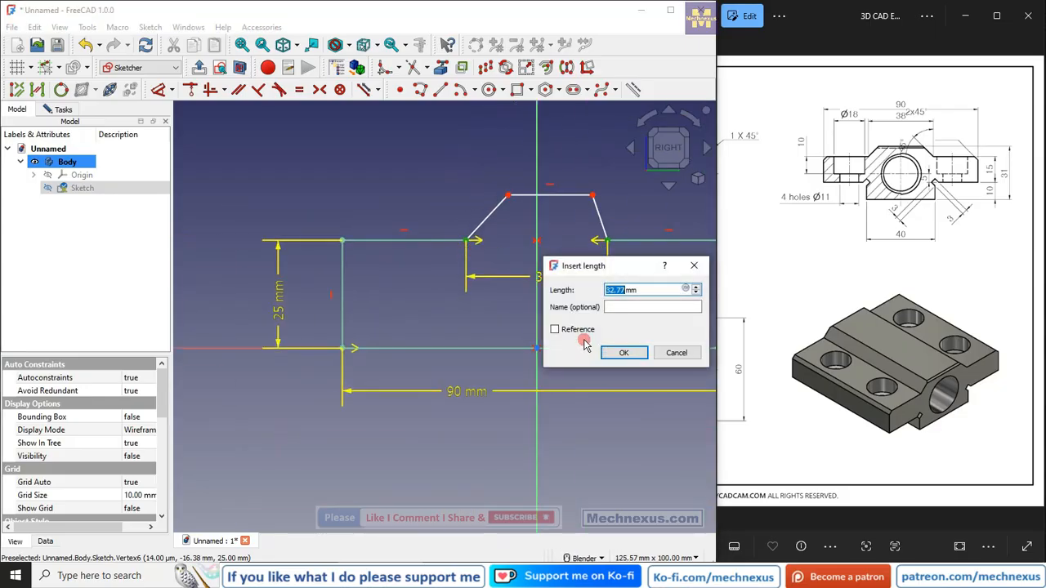
pyautogui.write('31')
pyautogui.press('Return')
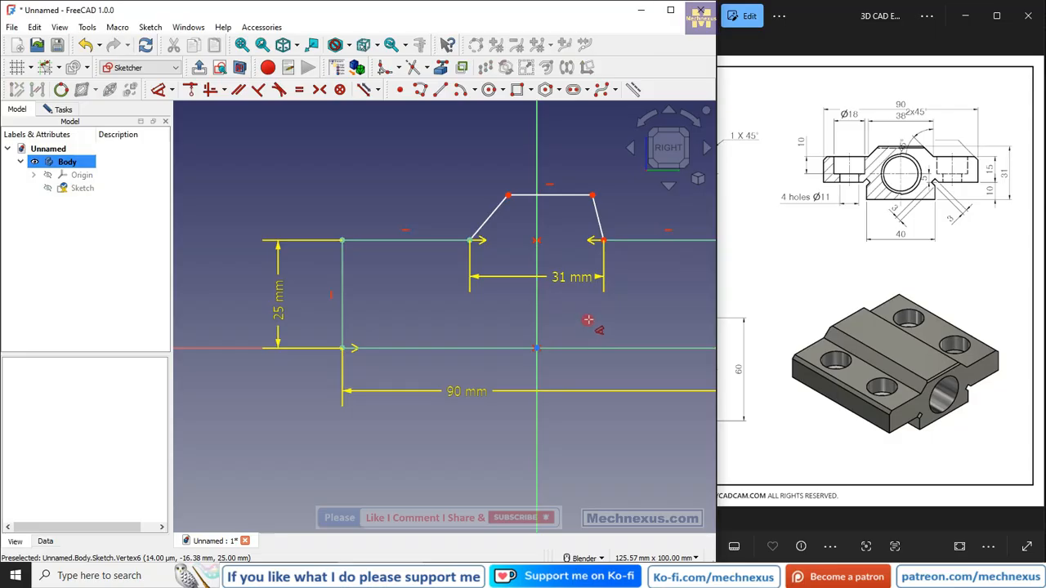
# Constrain the raised section's left sloped edge to a 45° angle from the adjoining shoulder line.
pyautogui.scroll(2, 548, 190)
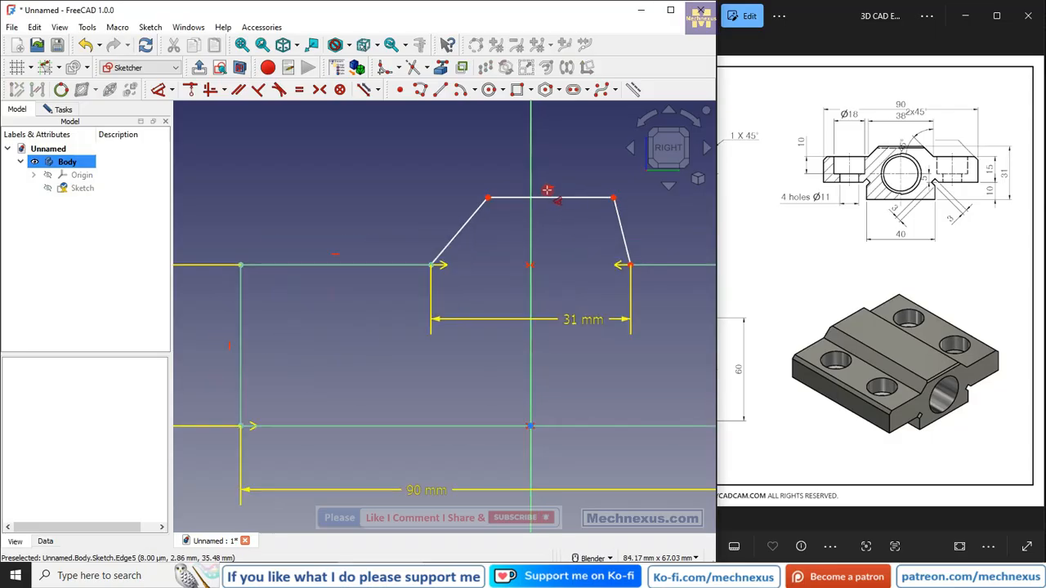
pyautogui.click(424, 266)
pyautogui.click(464, 229)
pyautogui.click(508, 230)
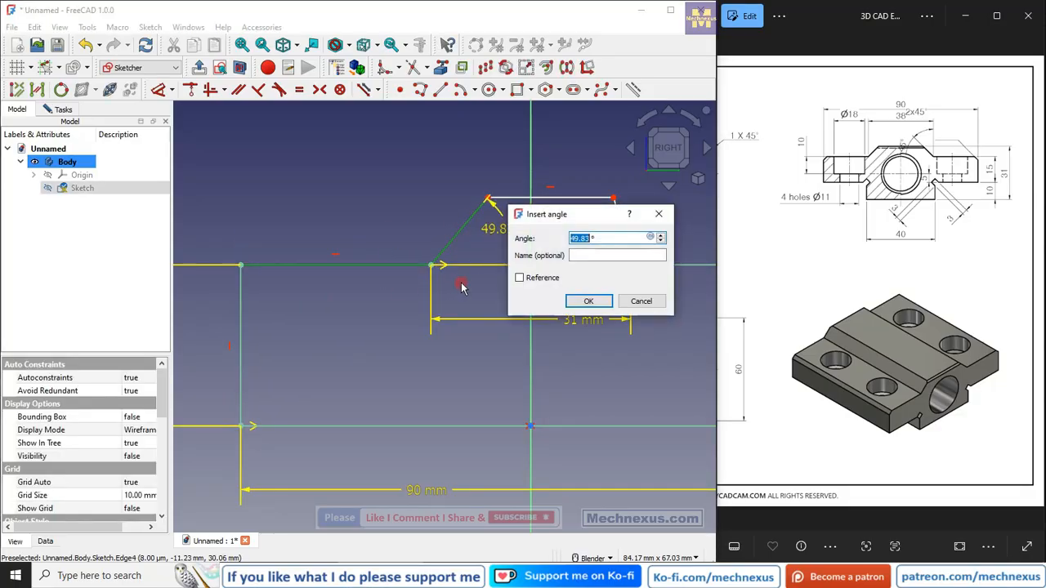
pyautogui.press('Return')
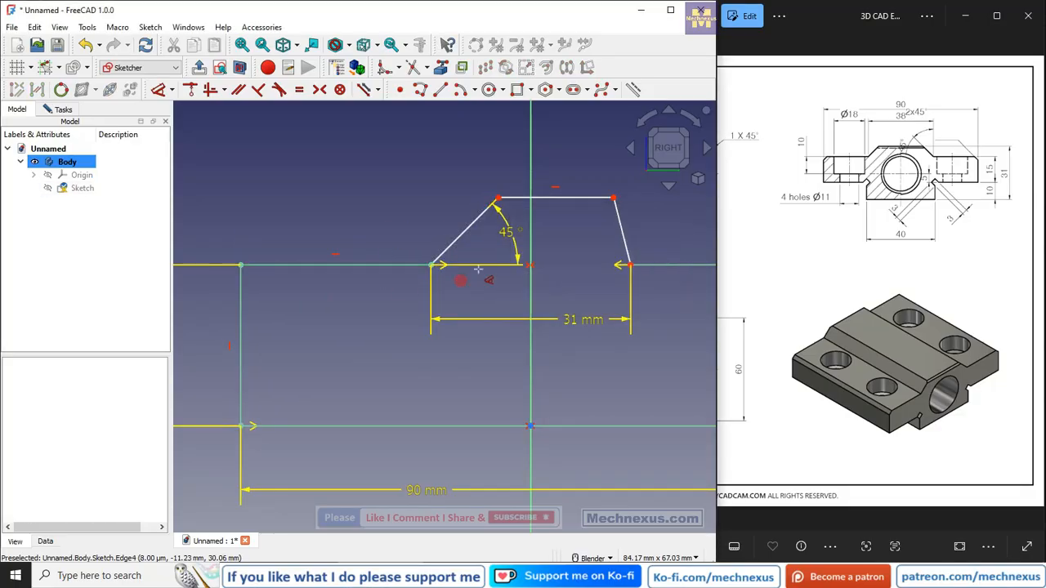
# Constrain the raised section's right sloped edge to a 45° angle from the right shoulder line.
pyautogui.click(628, 249)
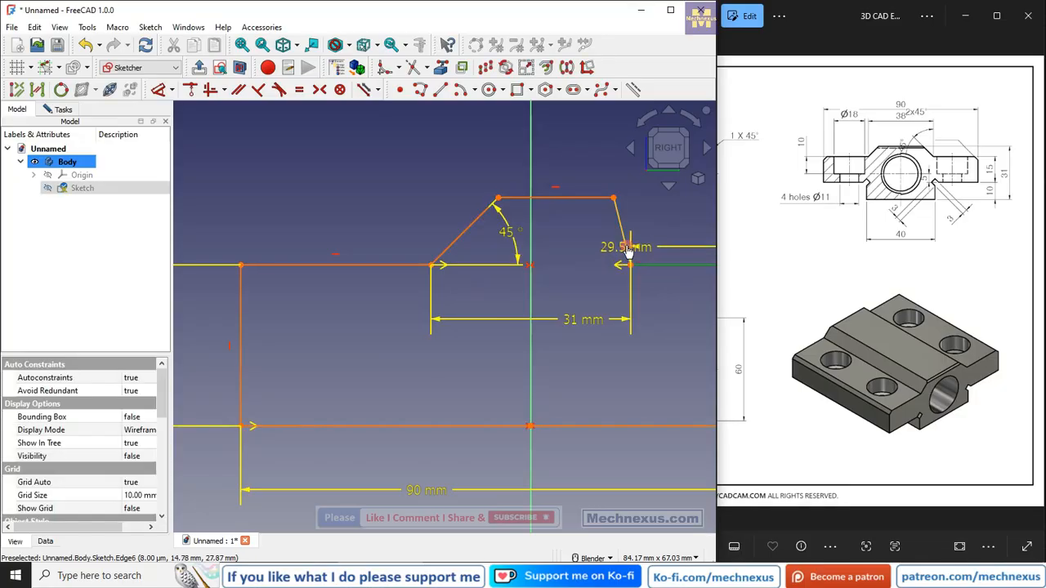
pyautogui.click(576, 261)
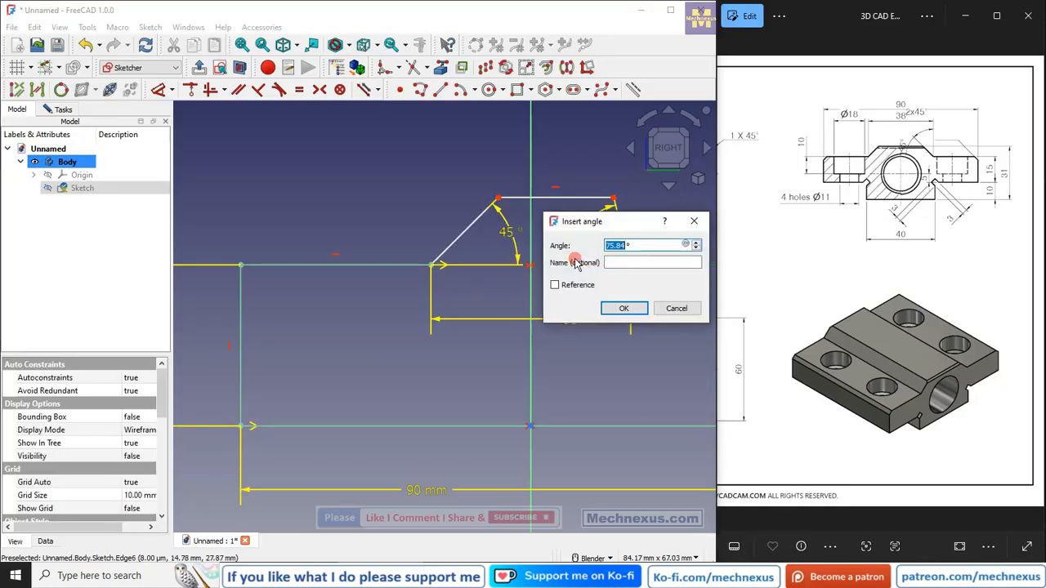
pyautogui.write('45')
pyautogui.press('Return')
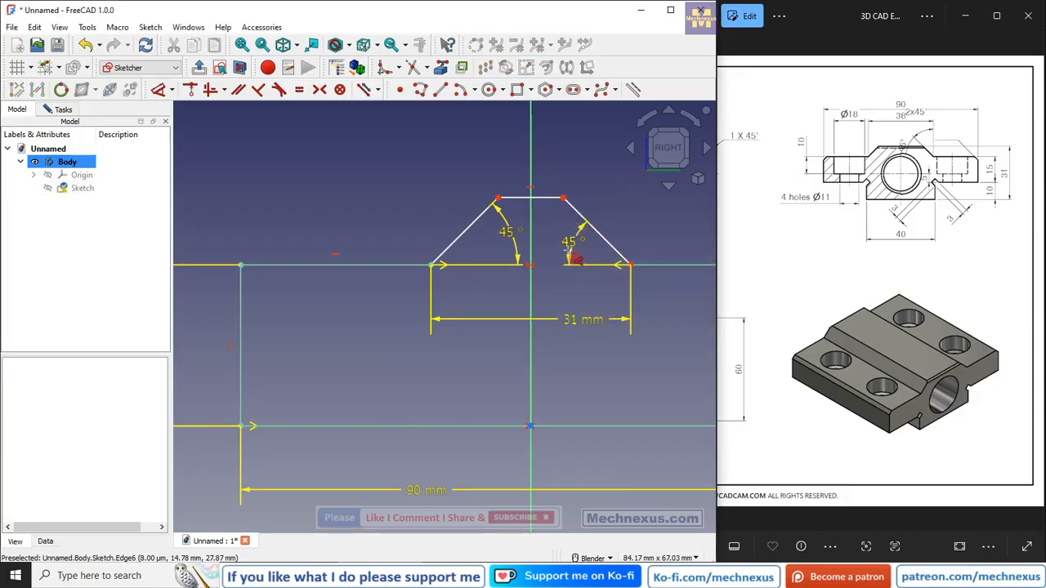
# Dimension the profile's overall height to 31 mm, from the base corner to the raised section's upper corner.
pyautogui.scroll(3, 553, 233)
pyautogui.scroll(-3, 553, 231)
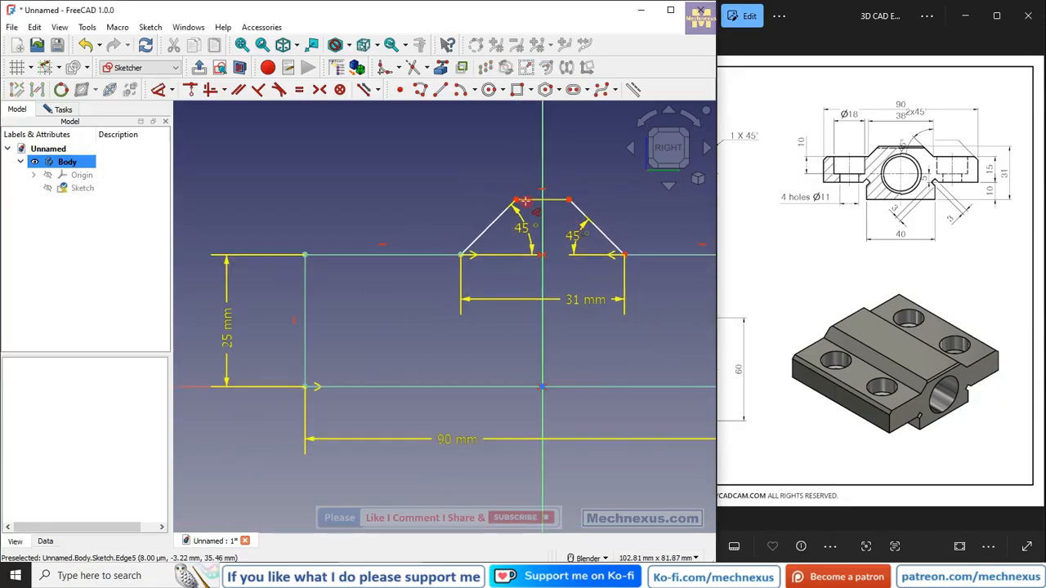
pyautogui.click(516, 200)
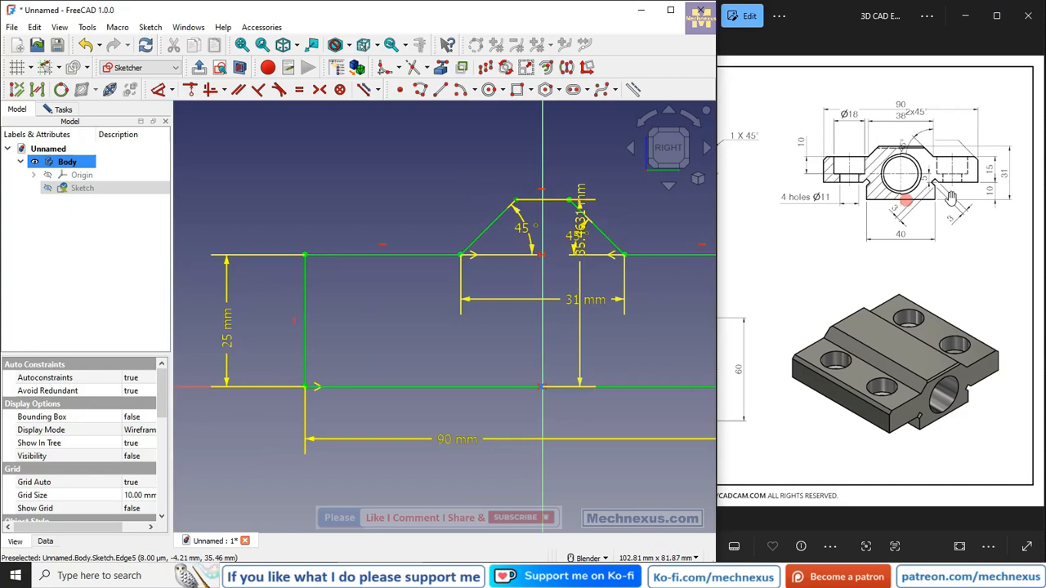
pyautogui.click(305, 387)
pyautogui.scroll(-3, 425, 349)
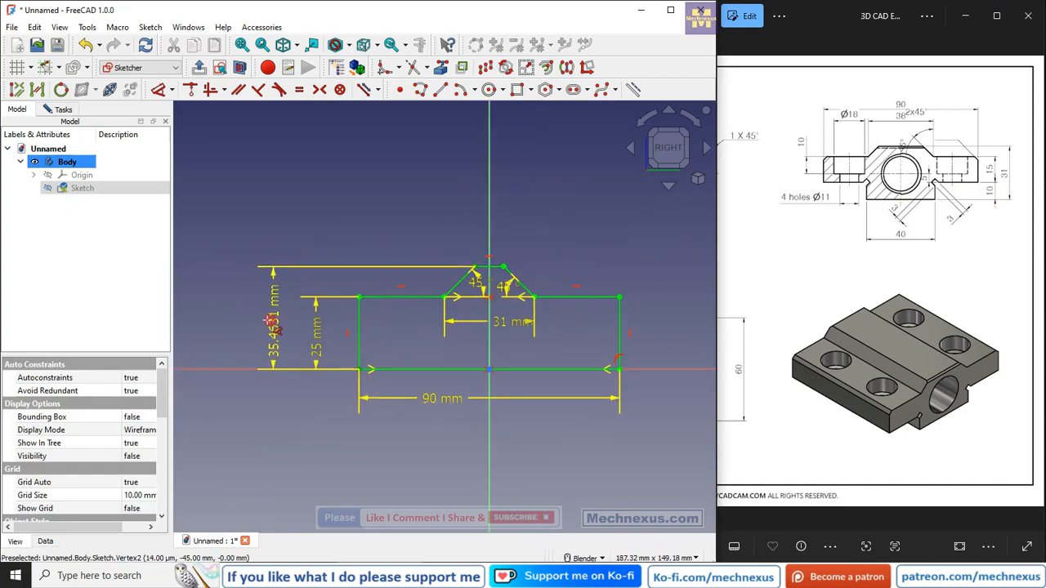
pyautogui.click(268, 321)
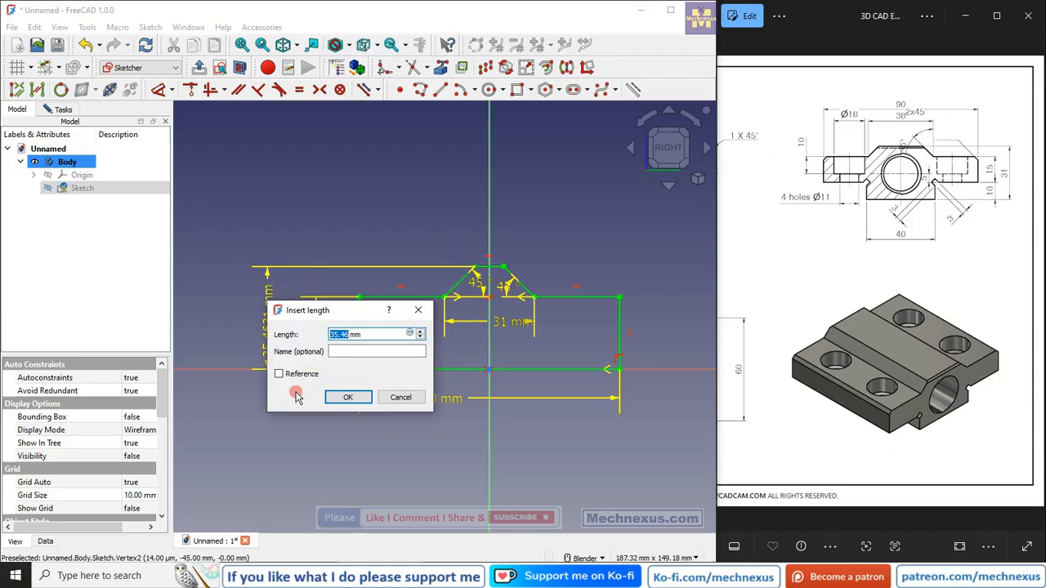
pyautogui.press('Return')
pyautogui.scroll(3, 531, 261)
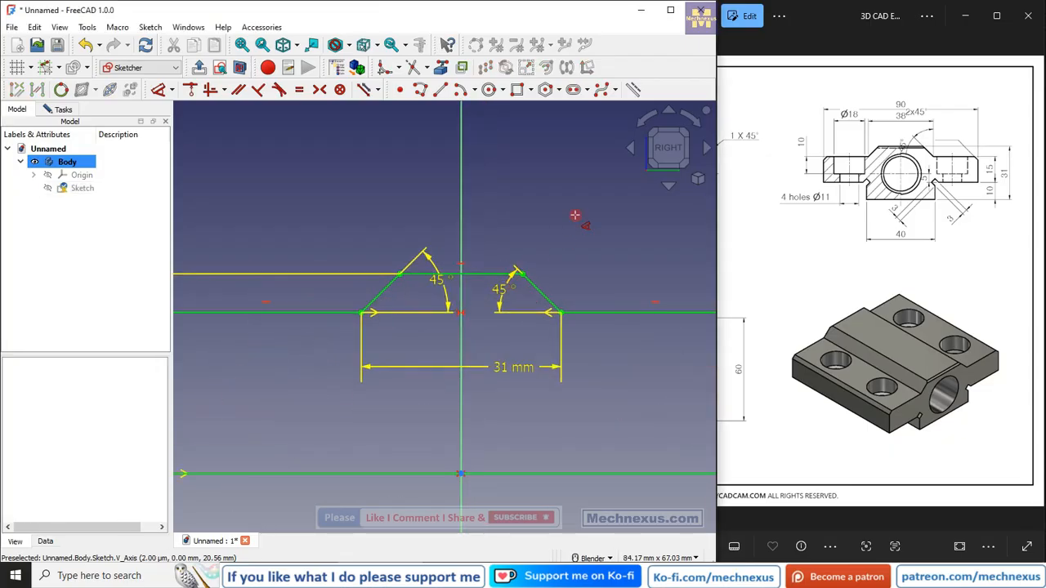
# Reposition the left slope's 45° angle label so it sits close to the sloped edge.
pyautogui.scroll(2, 482, 273)
pyautogui.moveTo(517, 312)
pyautogui.mouseDown()
pyautogui.moveTo(518, 299)
pyautogui.moveTo(536, 308)
pyautogui.mouseUp()
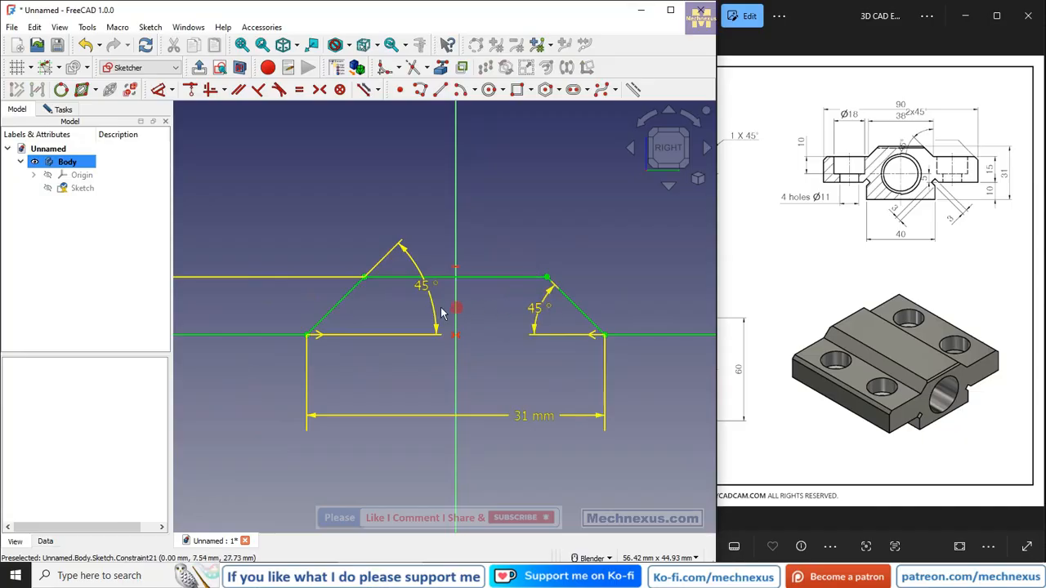
pyautogui.moveTo(431, 298); pyautogui.dragTo(385, 294)
# Try to add a driving length dimension to the raised section's top edge.
pyautogui.click(189, 89)
pyautogui.click(398, 277)
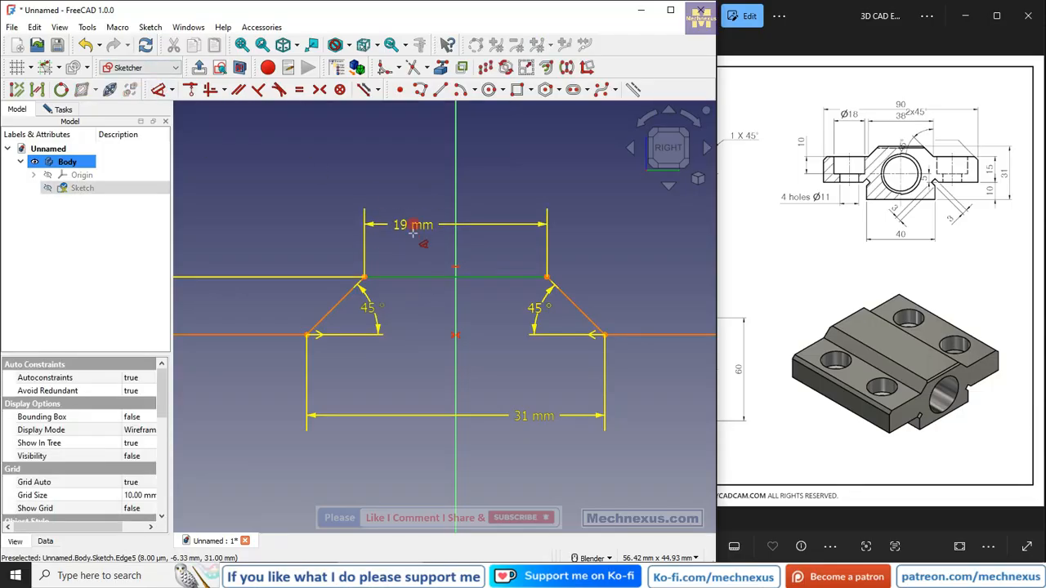
pyautogui.click(415, 220)
pyautogui.click(494, 301)
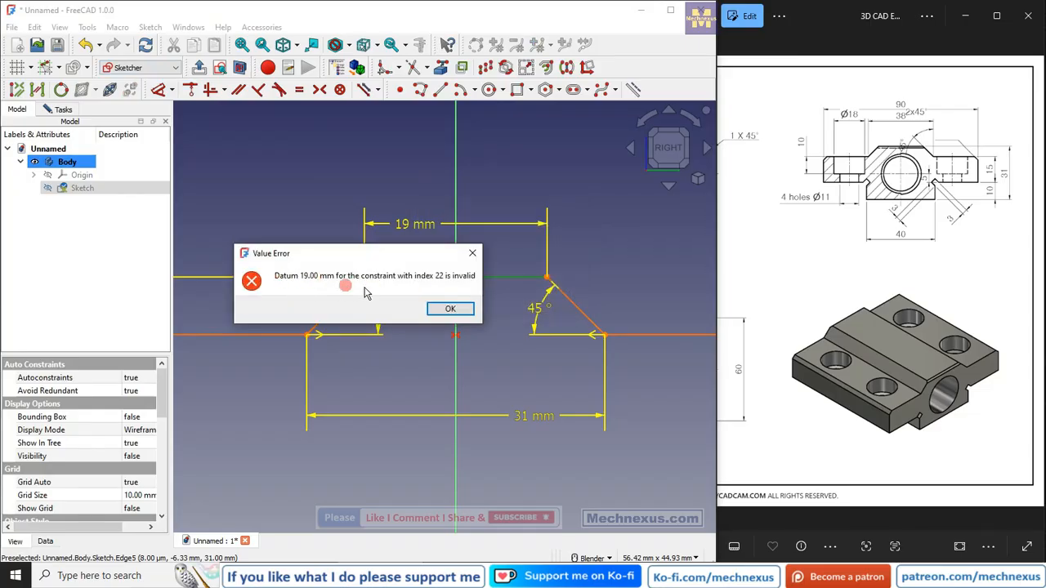
pyautogui.click(449, 311)
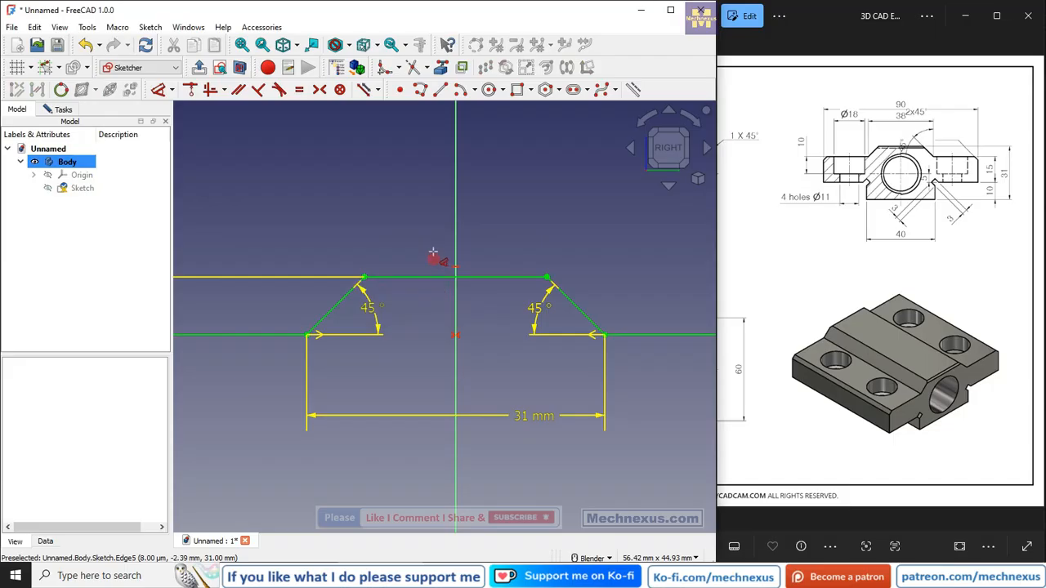
# Add a reference length dimension to the raised section's top edge, placed above it.
pyautogui.click(436, 279)
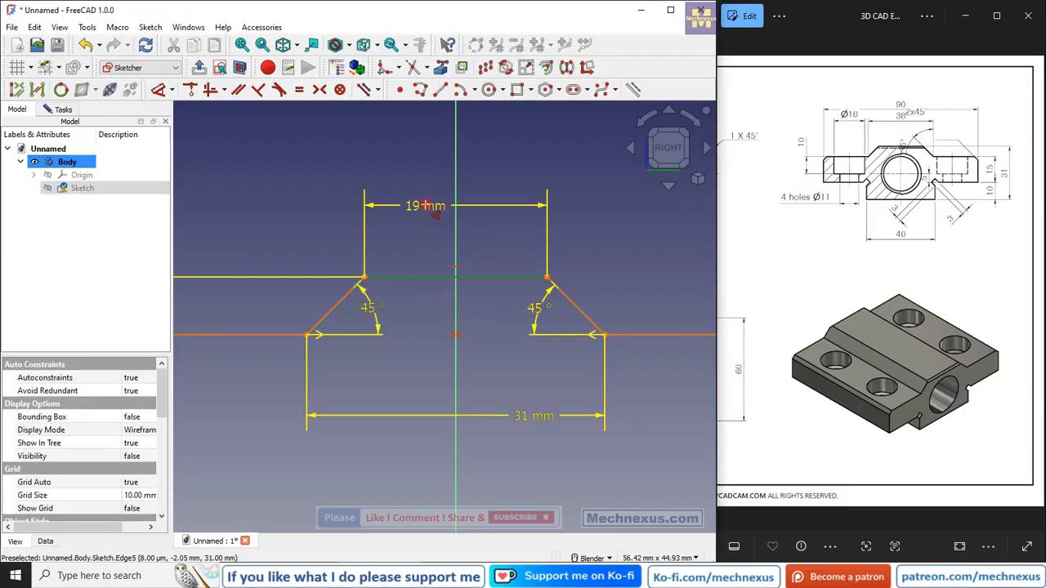
pyautogui.click(431, 209)
pyautogui.click(506, 281)
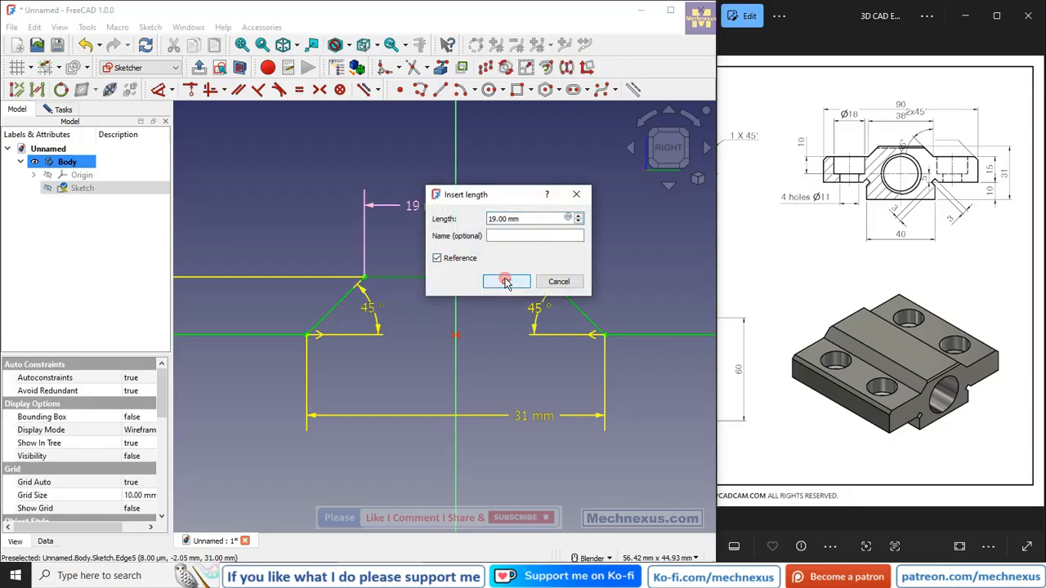
# Move the top edge's reference dimension label outside its extension lines, to the left of the raised section.
pyautogui.scroll(-2, 471, 263)
pyautogui.scroll(3, 471, 263)
pyautogui.scroll(-3, 505, 204)
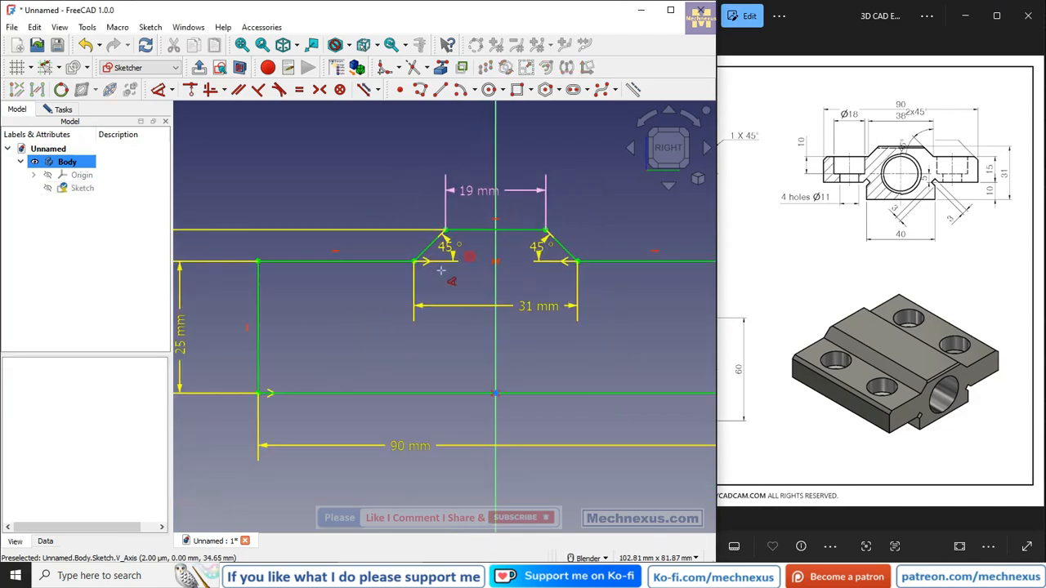
pyautogui.scroll(-3, 380, 290)
pyautogui.scroll(2, 390, 280)
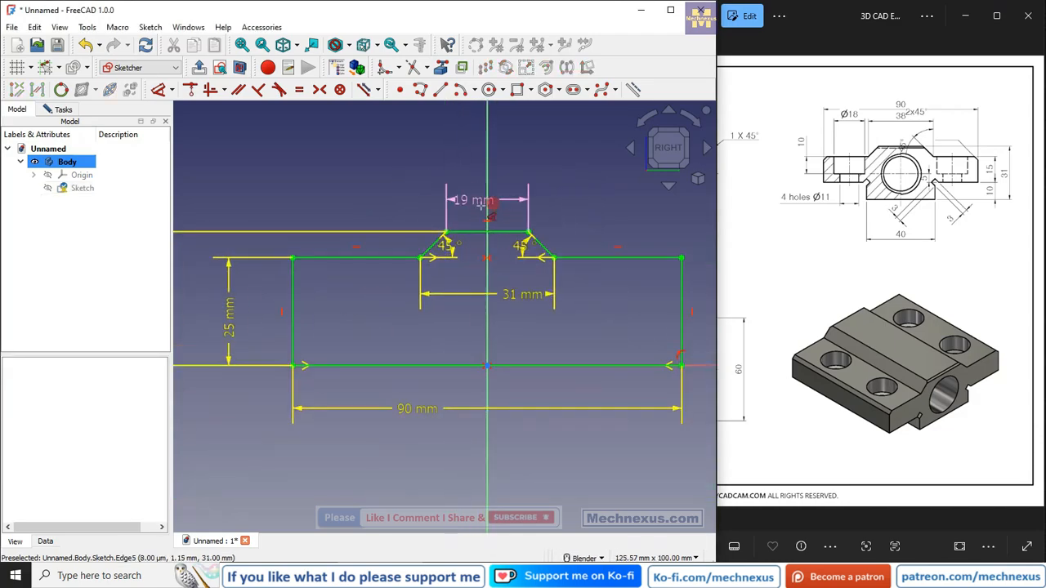
pyautogui.scroll(2, 468, 210)
pyautogui.moveTo(478, 196); pyautogui.dragTo(379, 199)
pyautogui.scroll(-3, 612, 205)
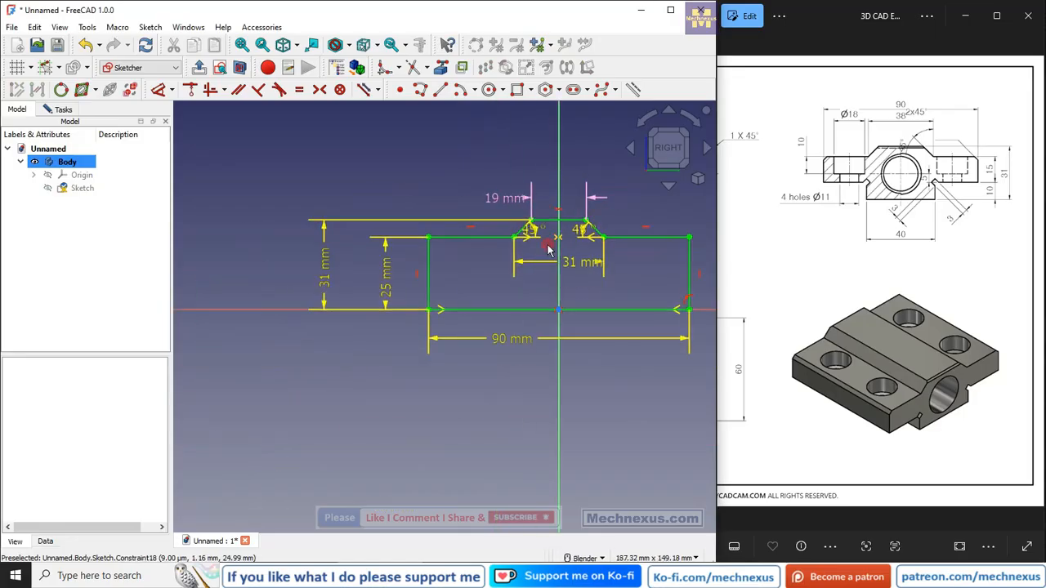
# Finish editing the profile sketch and return to Part Design, reopening it once to check it.
pyautogui.click(67, 111)
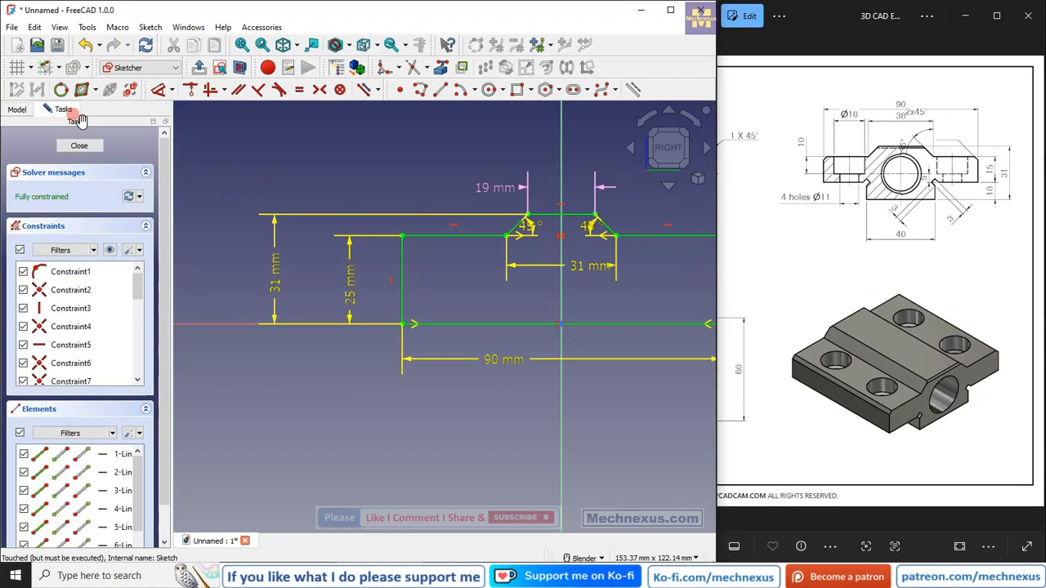
pyautogui.click(79, 147)
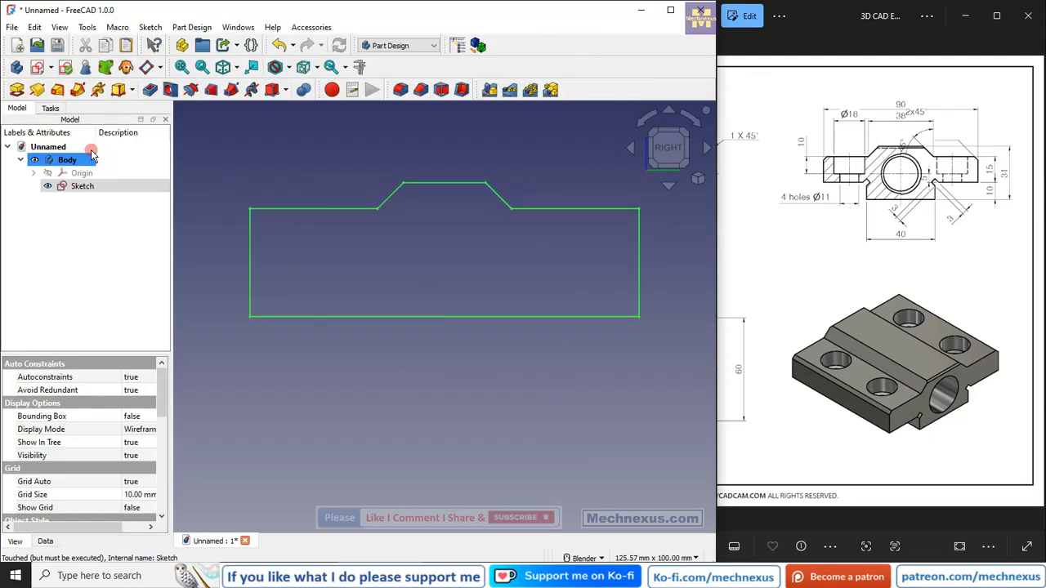
pyautogui.doubleClick(82, 185)
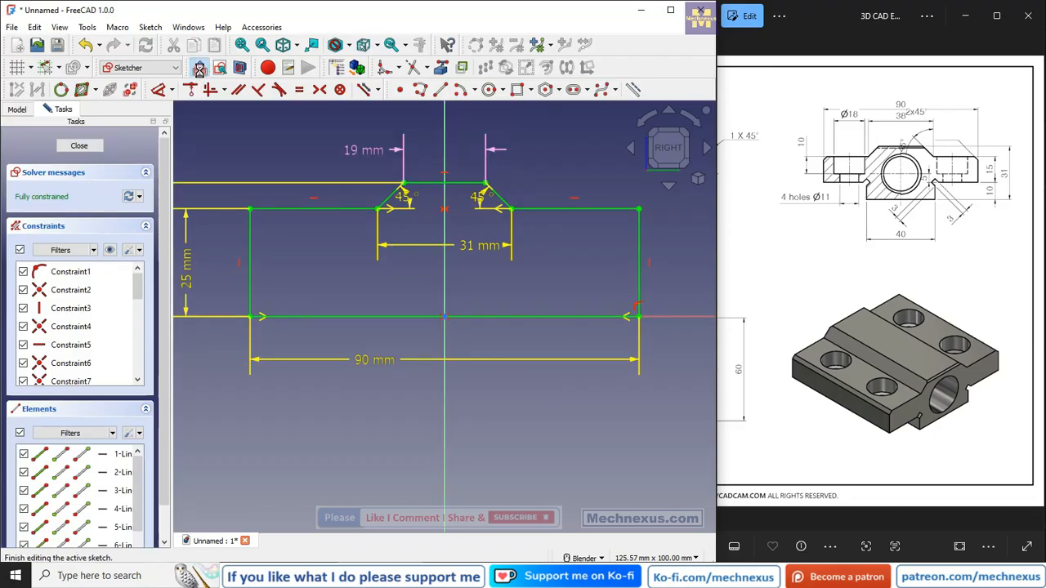
pyautogui.click(200, 70)
pyautogui.click(341, 364)
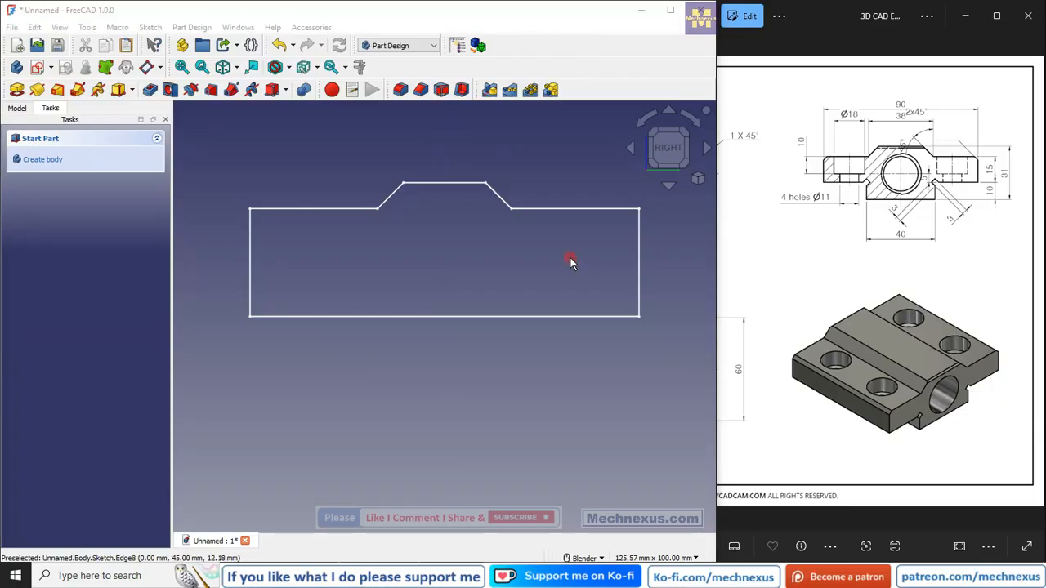
# Pad the profile sketch 80 mm, symmetric to the sketch plane, and show the solid in isometric view.
pyautogui.moveTo(879, 272); pyautogui.dragTo(1004, 267)
pyautogui.moveTo(864, 274)
pyautogui.mouseDown()
pyautogui.moveTo(986, 250)
pyautogui.moveTo(969, 250)
pyautogui.moveTo(966, 301)
pyautogui.moveTo(960, 275)
pyautogui.mouseUp()
pyautogui.moveTo(964, 322); pyautogui.dragTo(713, 317)
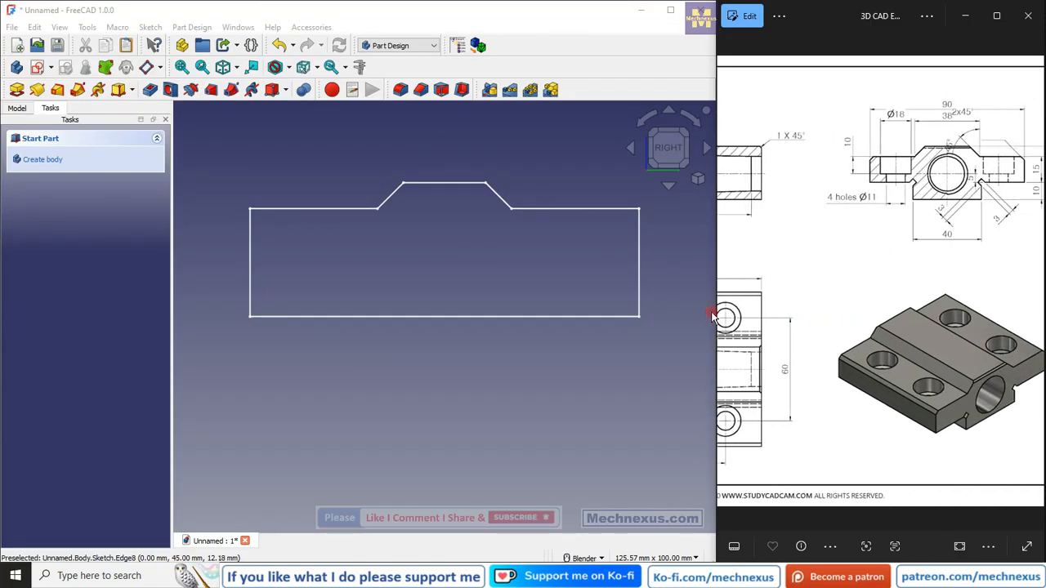
pyautogui.click(38, 161)
pyautogui.click(16, 108)
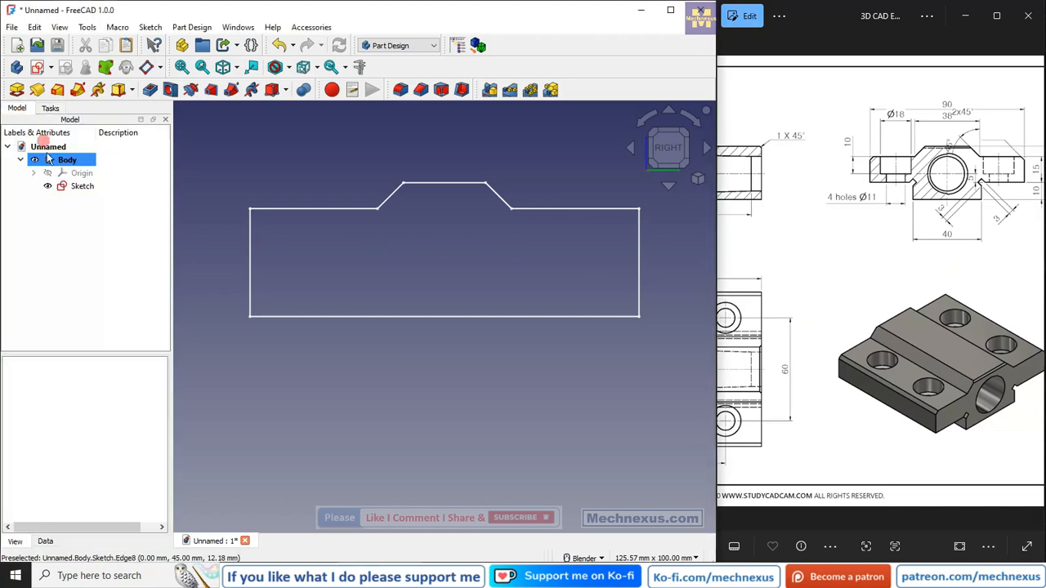
pyautogui.click(62, 187)
pyautogui.click(17, 90)
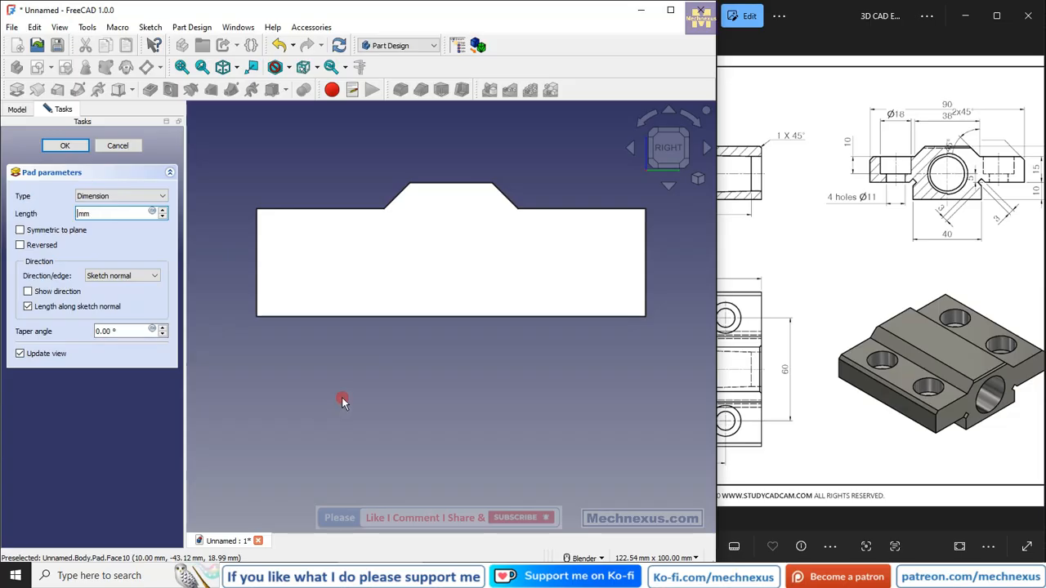
pyautogui.write('80')
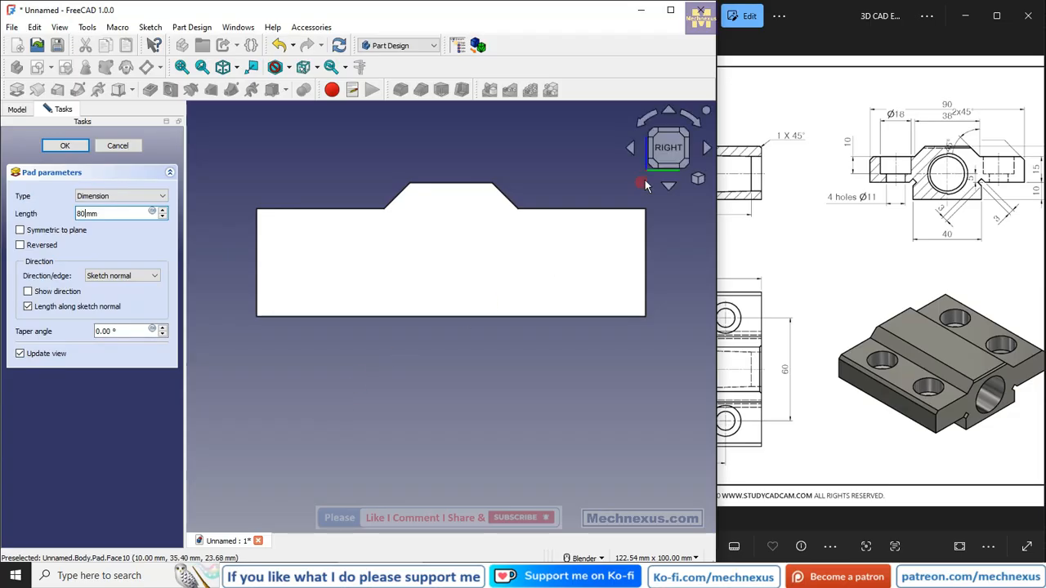
pyautogui.click(700, 183)
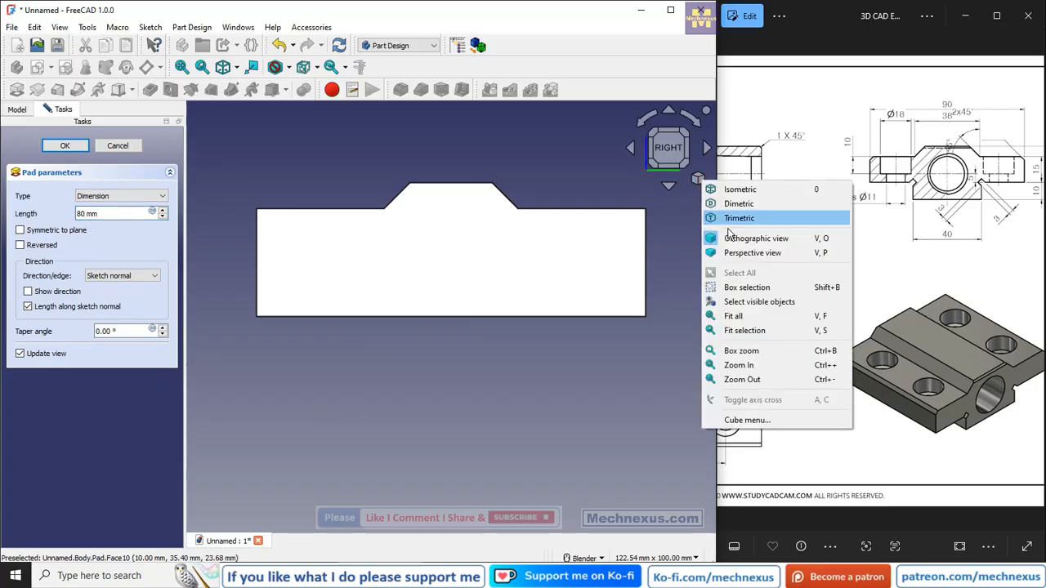
pyautogui.click(735, 193)
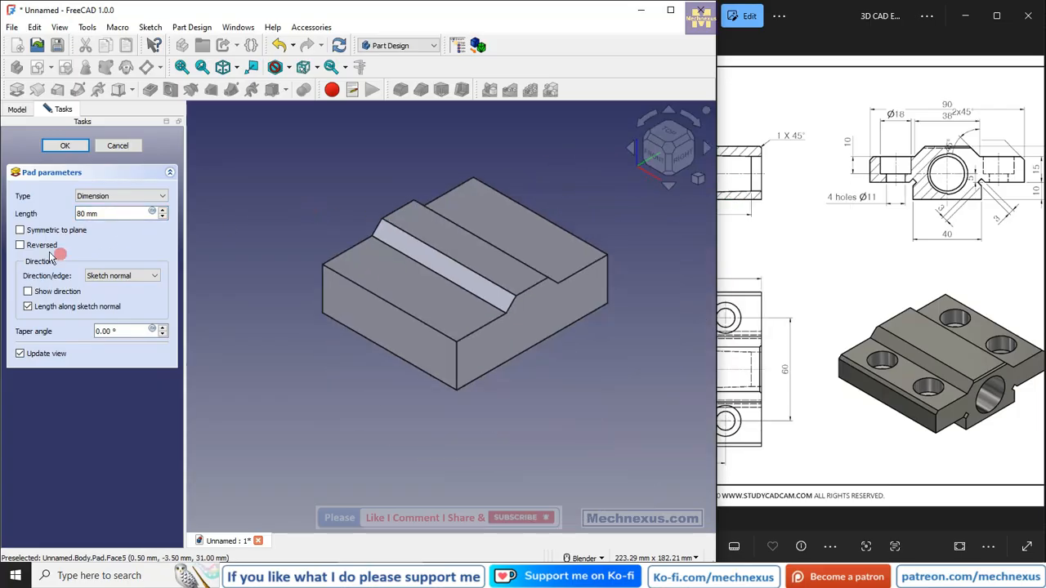
pyautogui.click(38, 235)
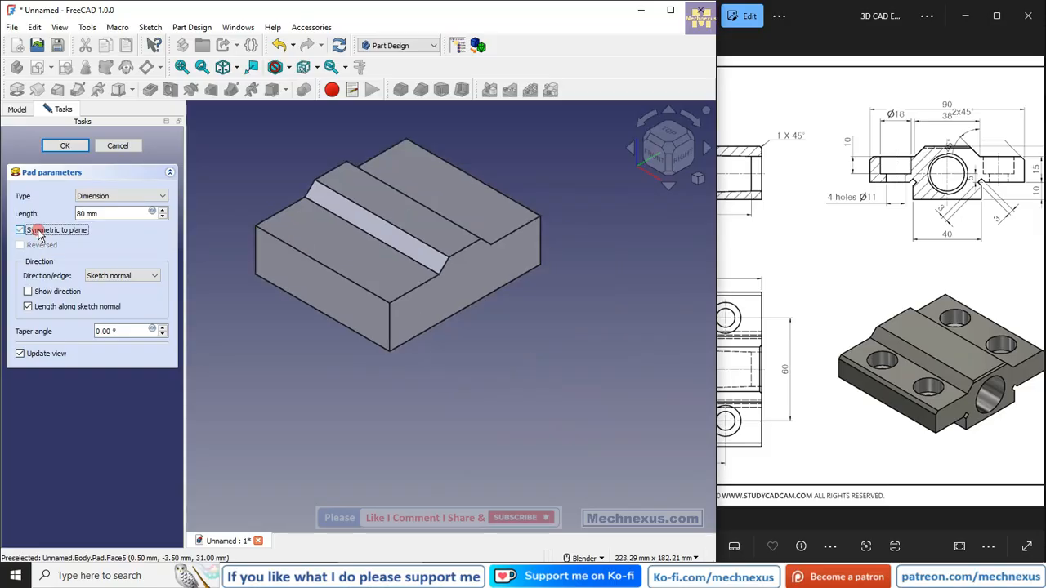
pyautogui.scroll(2, 314, 247)
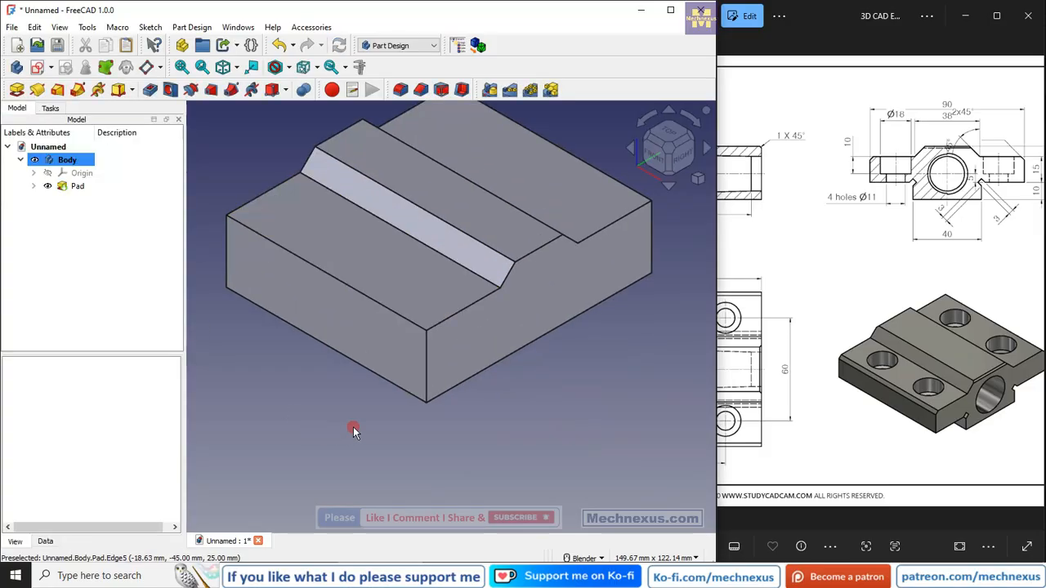
pyautogui.scroll(-2, 469, 437)
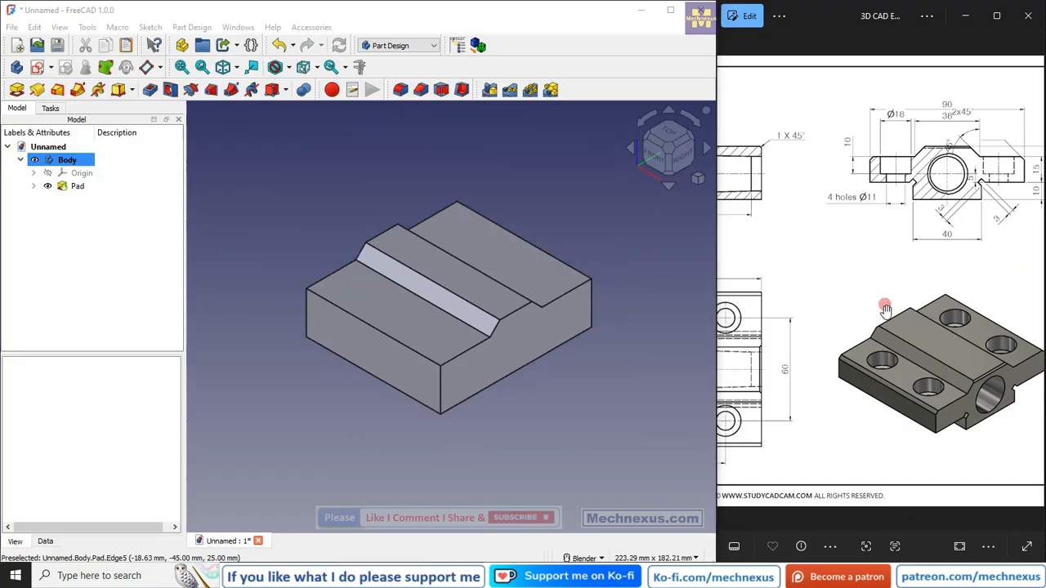
# Examine the drawing's isometric and end views for the lower side cut-outs and their angled relief slots.
pyautogui.scroll(-5, 973, 421)
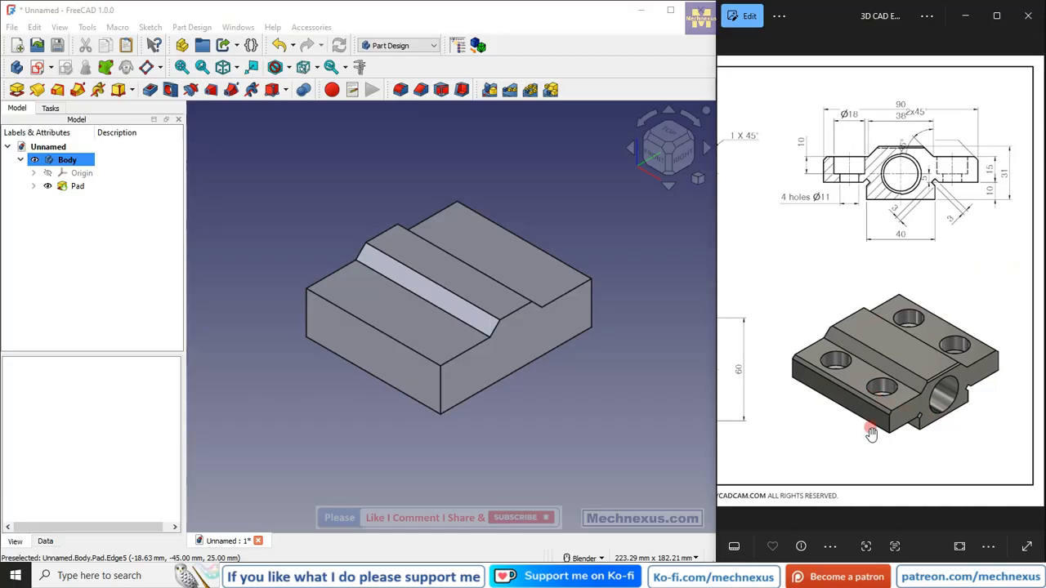
pyautogui.scroll(5, 978, 374)
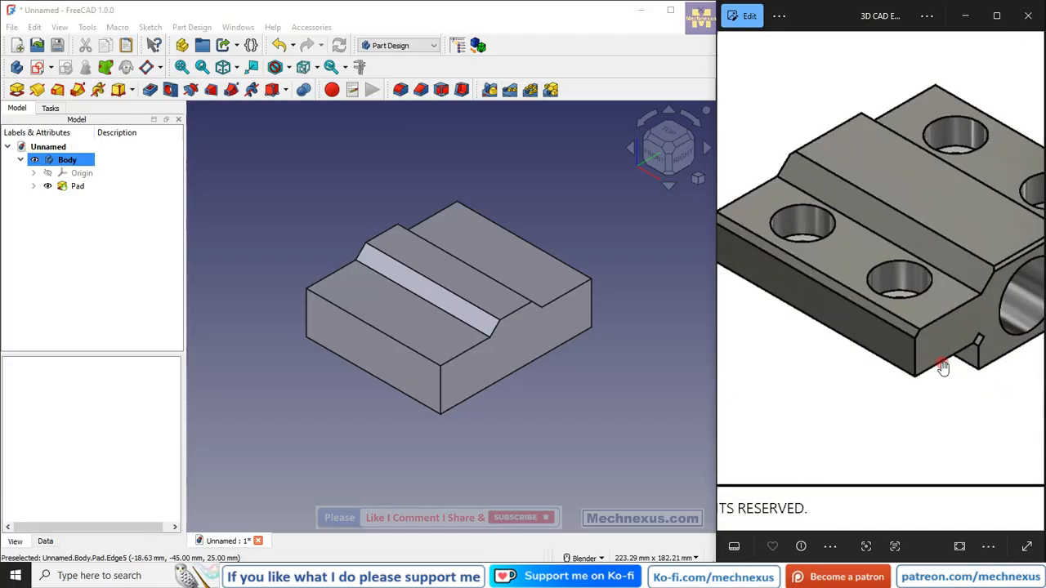
pyautogui.moveTo(974, 350); pyautogui.dragTo(862, 418)
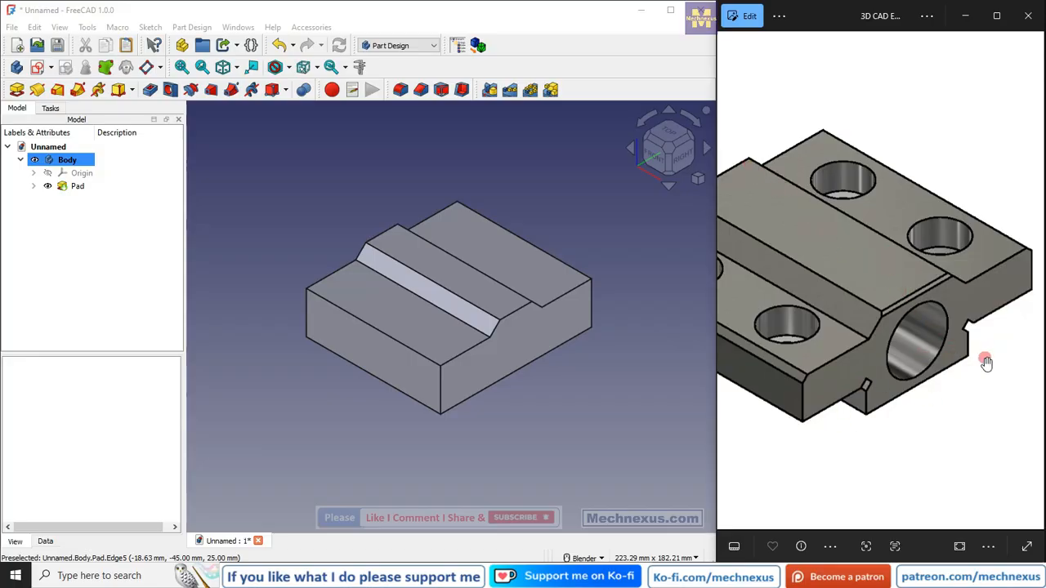
pyautogui.doubleClick(985, 361)
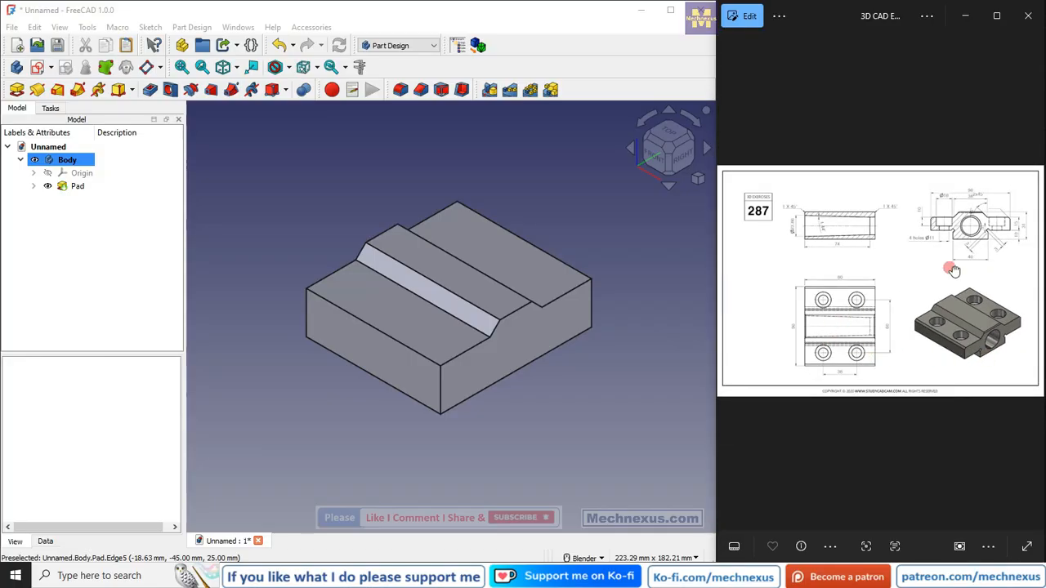
pyautogui.scroll(5, 950, 270)
pyautogui.scroll(-3, 863, 308)
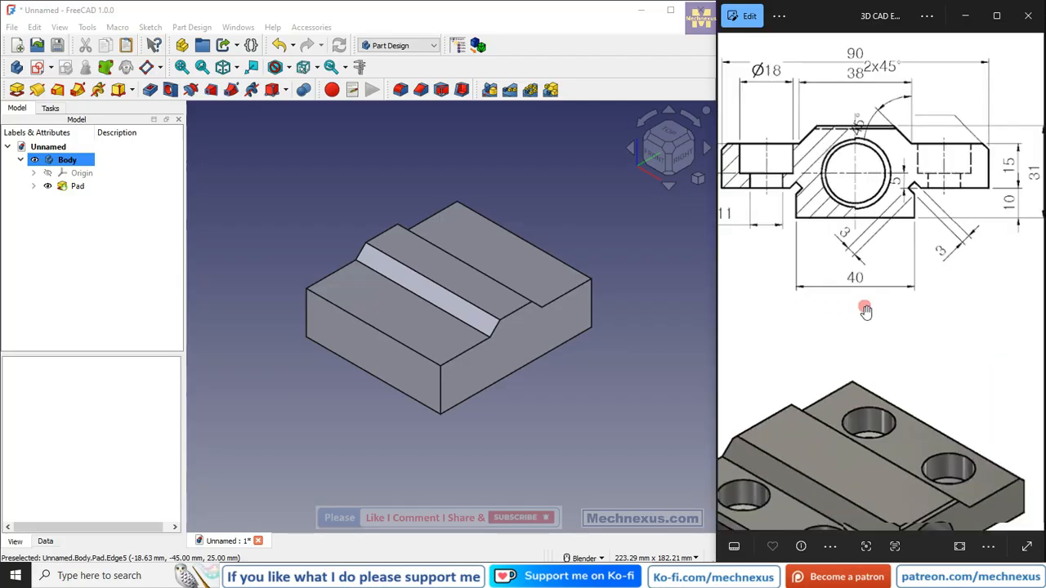
pyautogui.moveTo(807, 303); pyautogui.dragTo(884, 309)
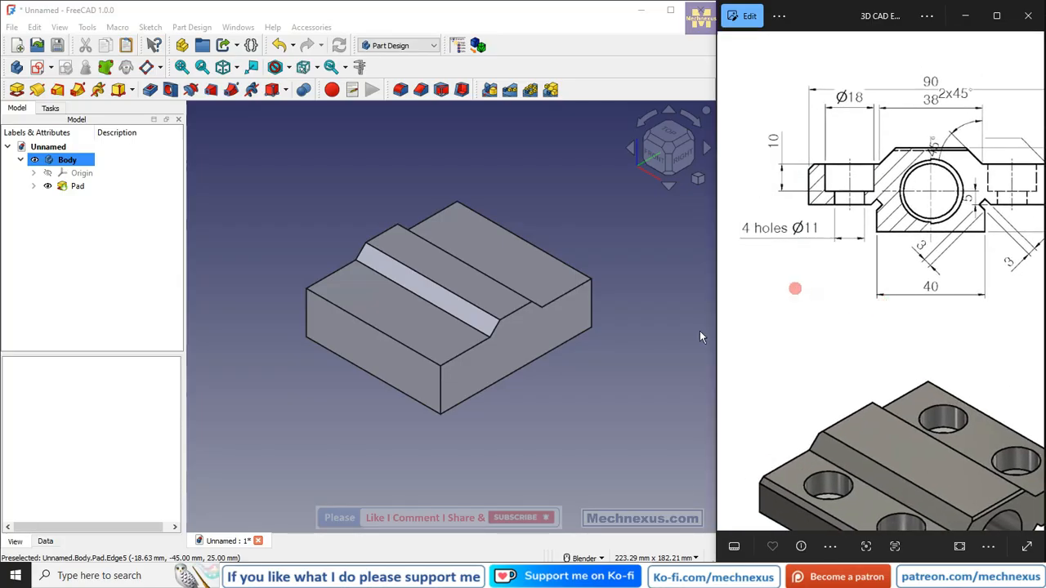
# Create a sketch on the block's profiled end face and reference the face's left and bottom edges as external geometry.
pyautogui.click(493, 373)
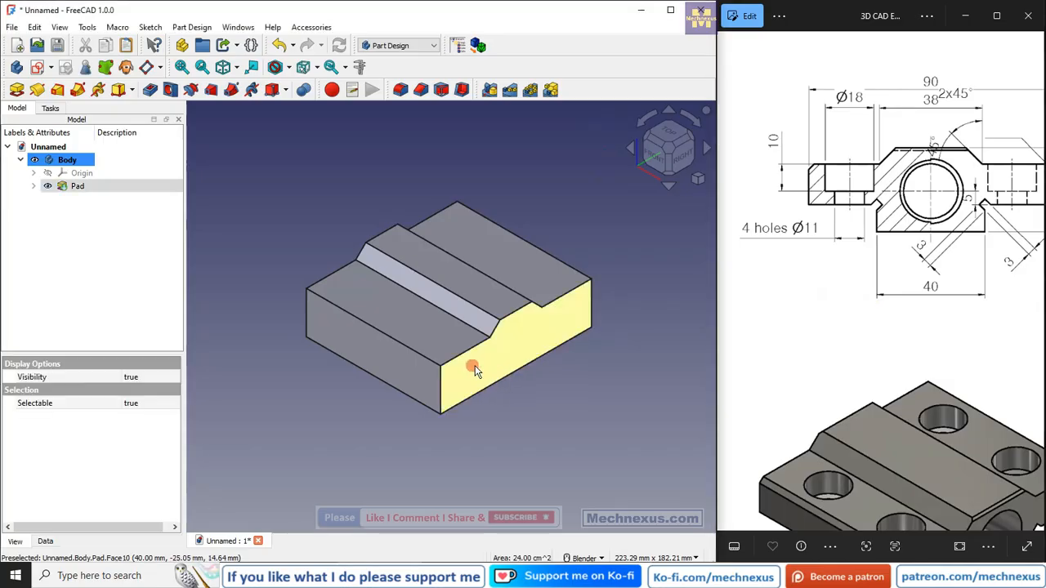
pyautogui.click(38, 69)
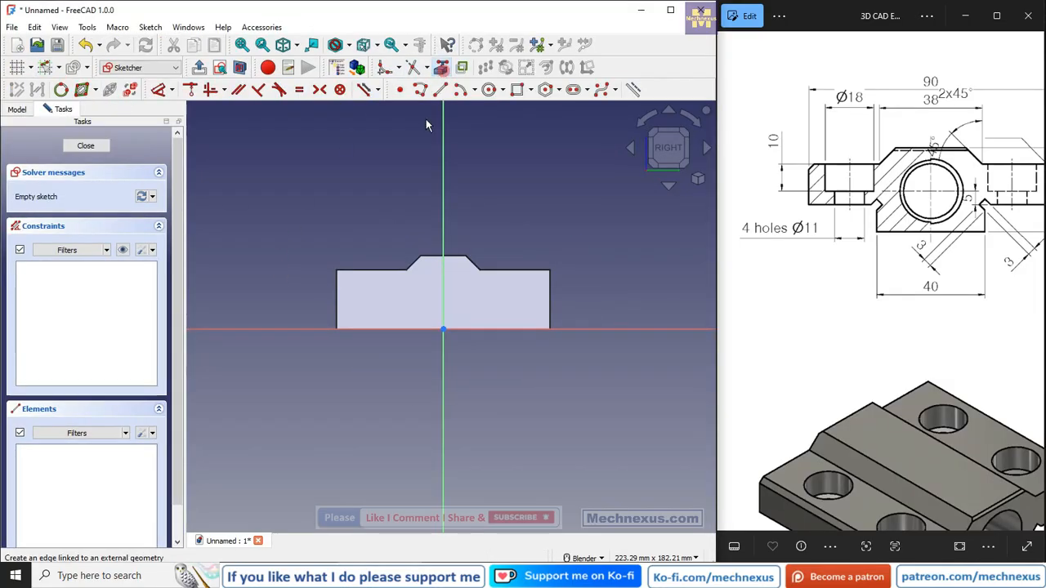
pyautogui.click(441, 69)
pyautogui.click(336, 299)
pyautogui.click(354, 328)
pyautogui.scroll(3, 353, 327)
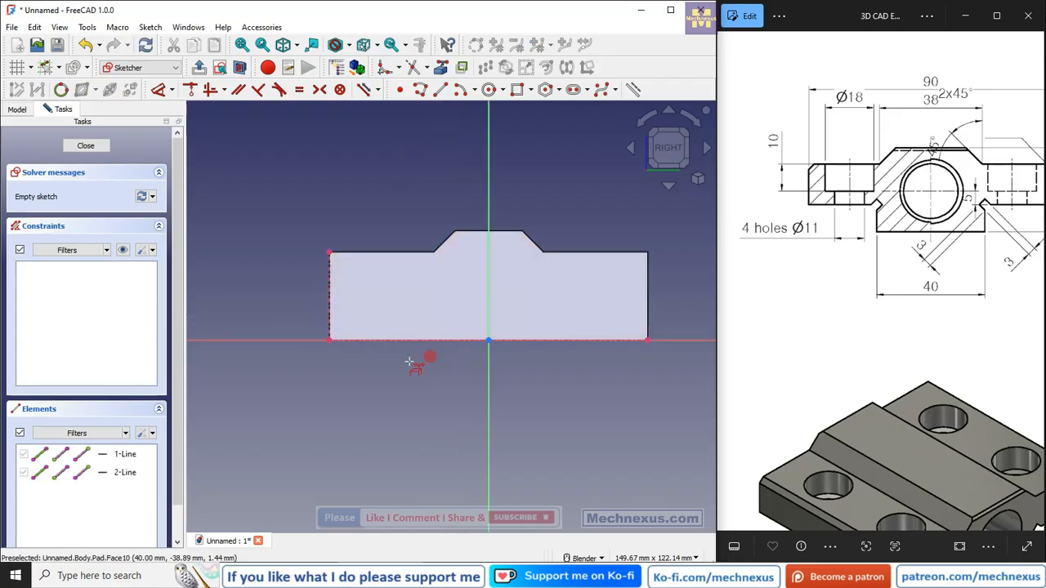
pyautogui.scroll(1, 318, 295)
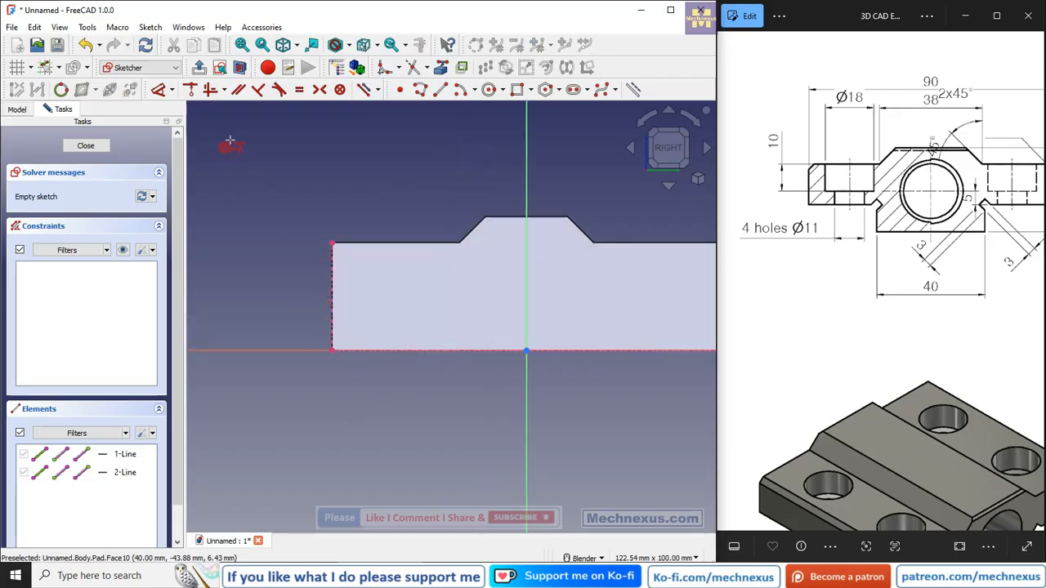
# Sketch a rectangle about 29 mm wide and 12 mm high from the lower-left corner of the end face.
pyautogui.click(517, 89)
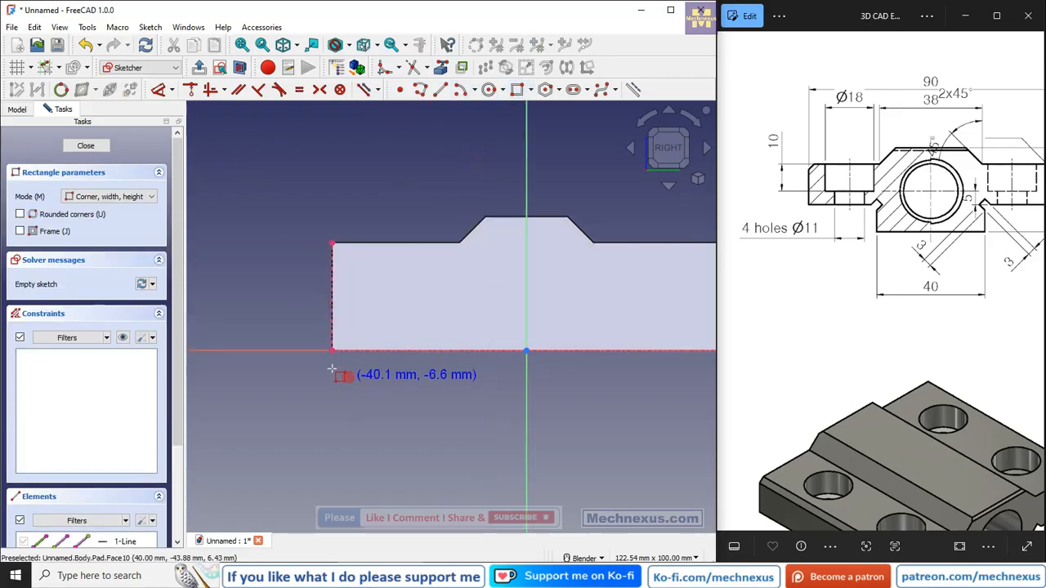
pyautogui.click(332, 350)
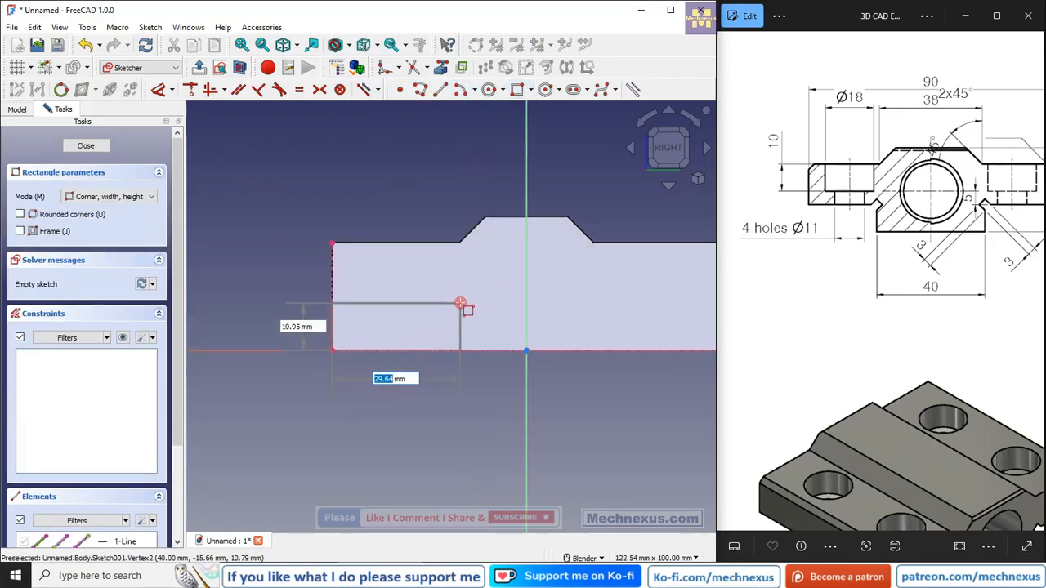
pyautogui.click(459, 298)
pyautogui.rightClick(489, 314)
pyautogui.scroll(2, 490, 311)
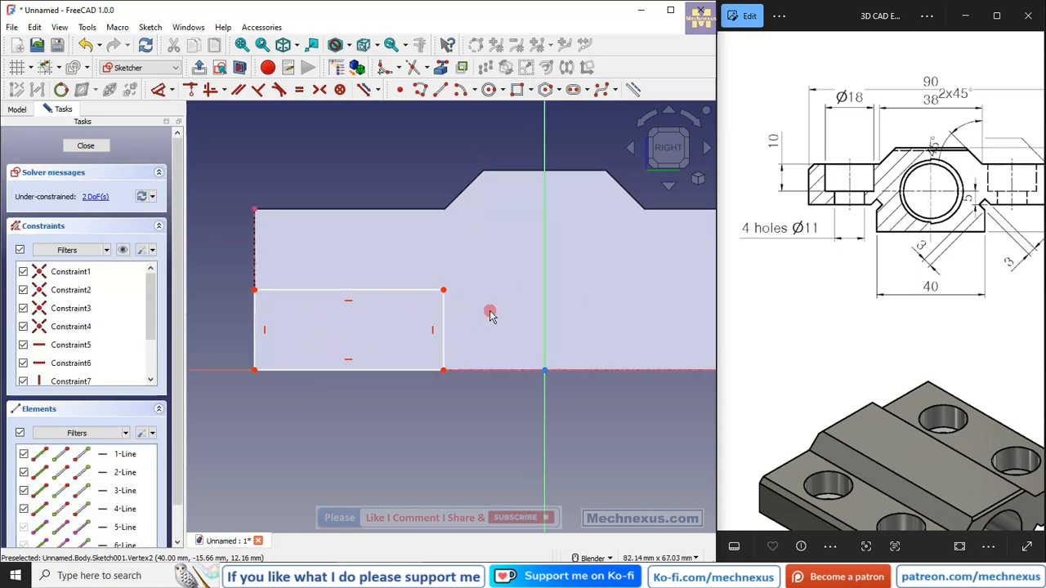
pyautogui.scroll(1, 425, 320)
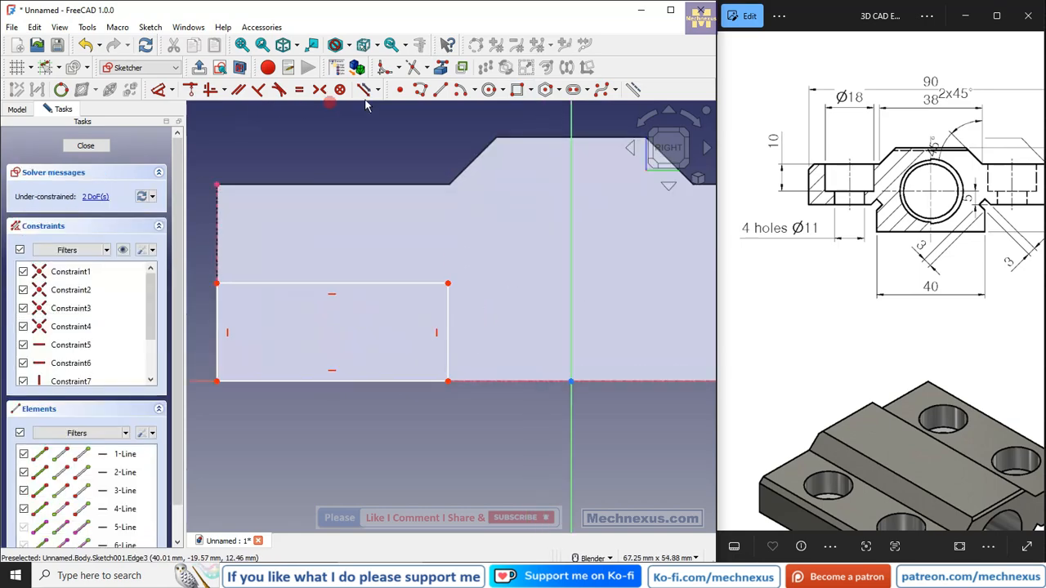
# Draw a diagonal line across the rectangle's upper-right corner, joining its top and right edges.
pyautogui.click(441, 90)
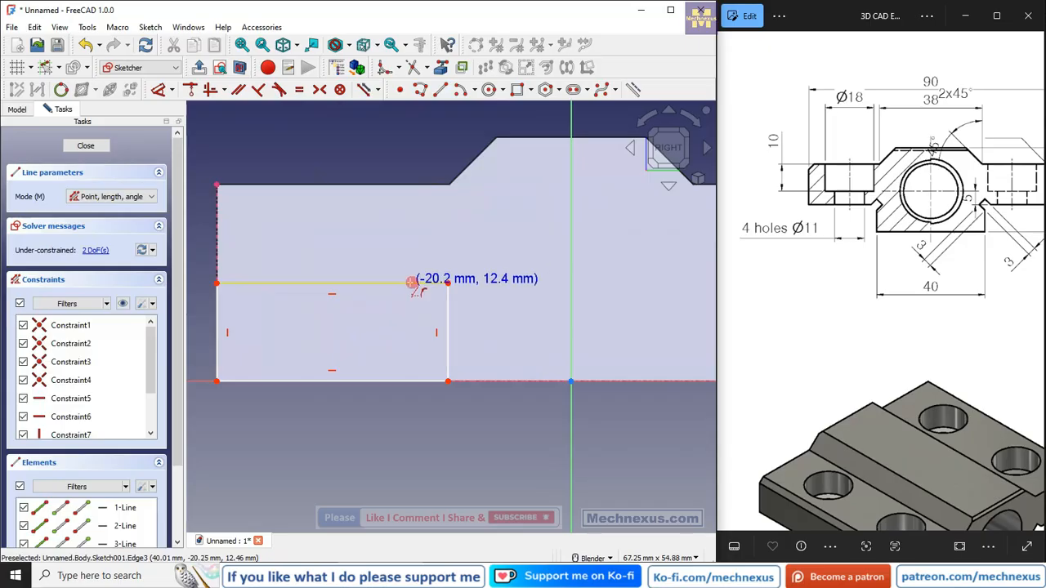
pyautogui.click(412, 283)
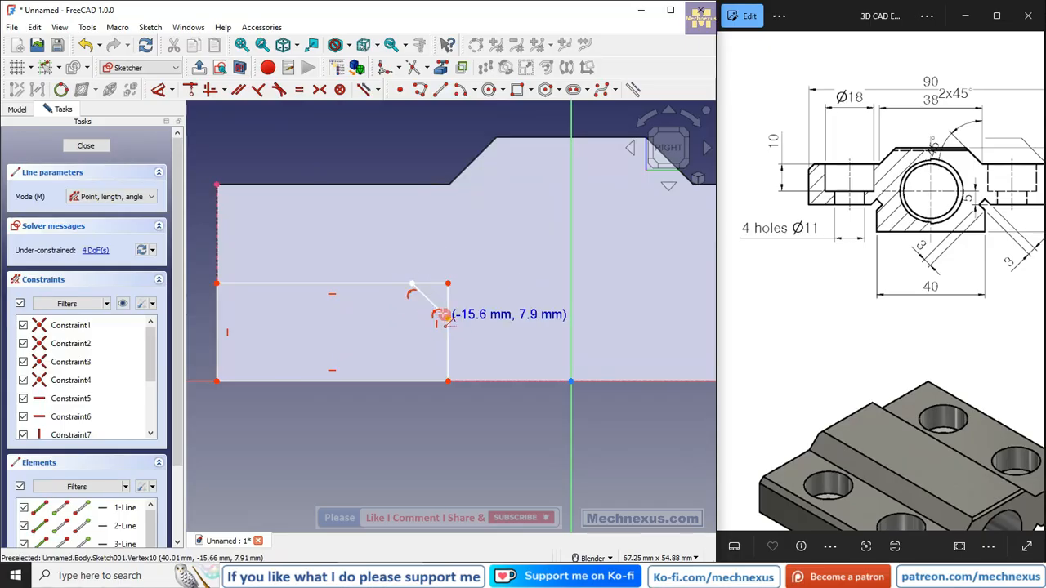
pyautogui.click(442, 317)
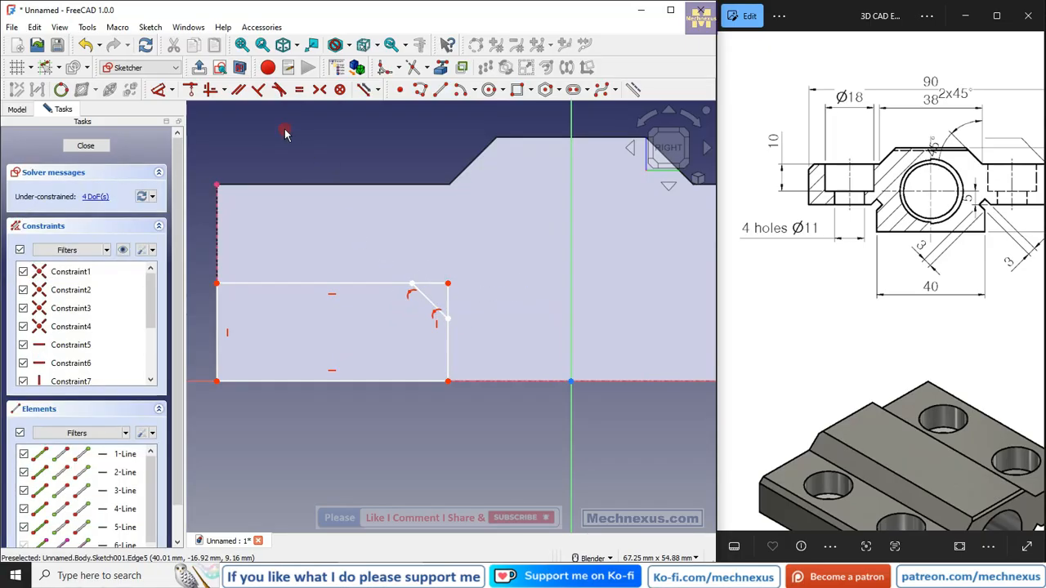
# Trim away the two corner segments beyond the diagonal and delete the diagonal line, leaving the rectangle's corner open.
pyautogui.scroll(2, 419, 278)
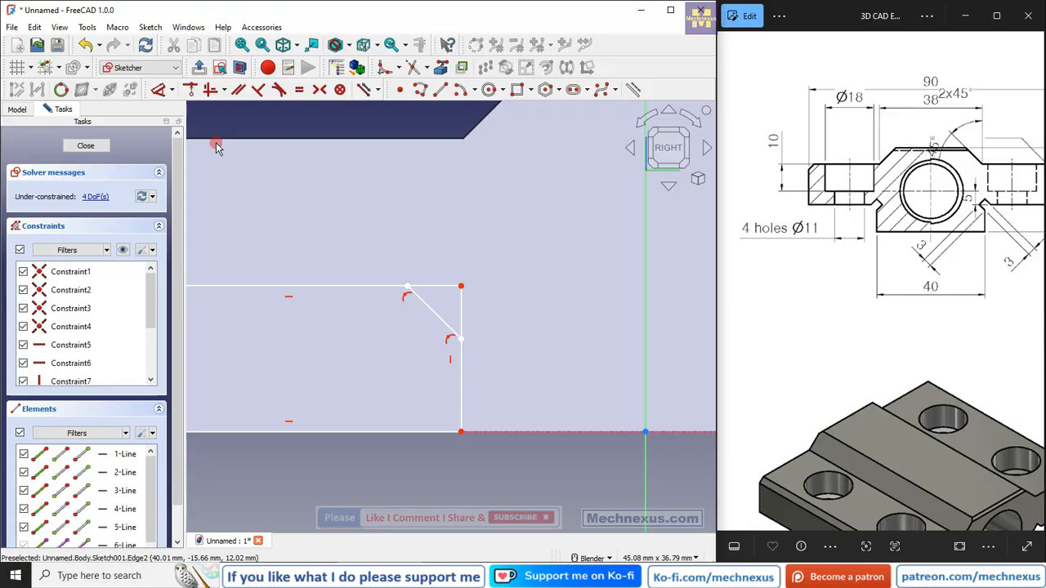
pyautogui.click(413, 68)
pyautogui.click(442, 285)
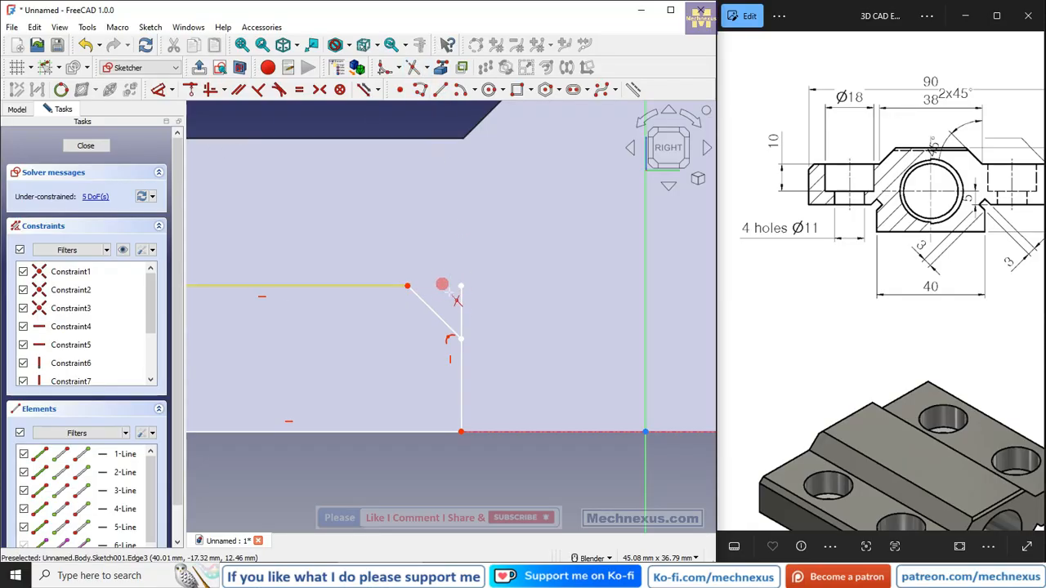
pyautogui.click(461, 303)
pyautogui.click(440, 327)
pyautogui.press('Delete')
pyautogui.scroll(-4, 455, 286)
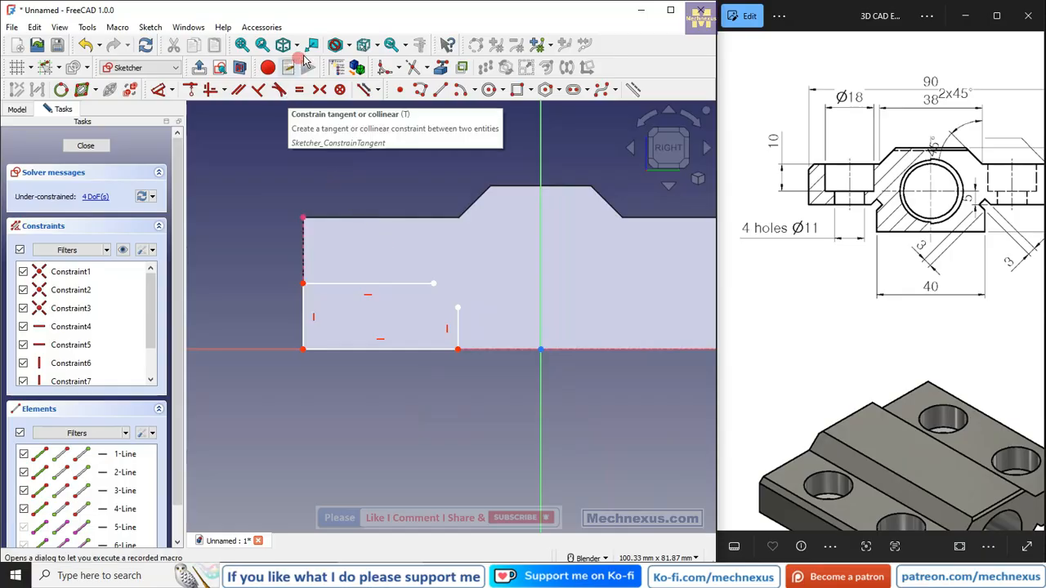
# Switch the display to wireframe so the sketch lines stand out from the solid.
pyautogui.click(349, 44)
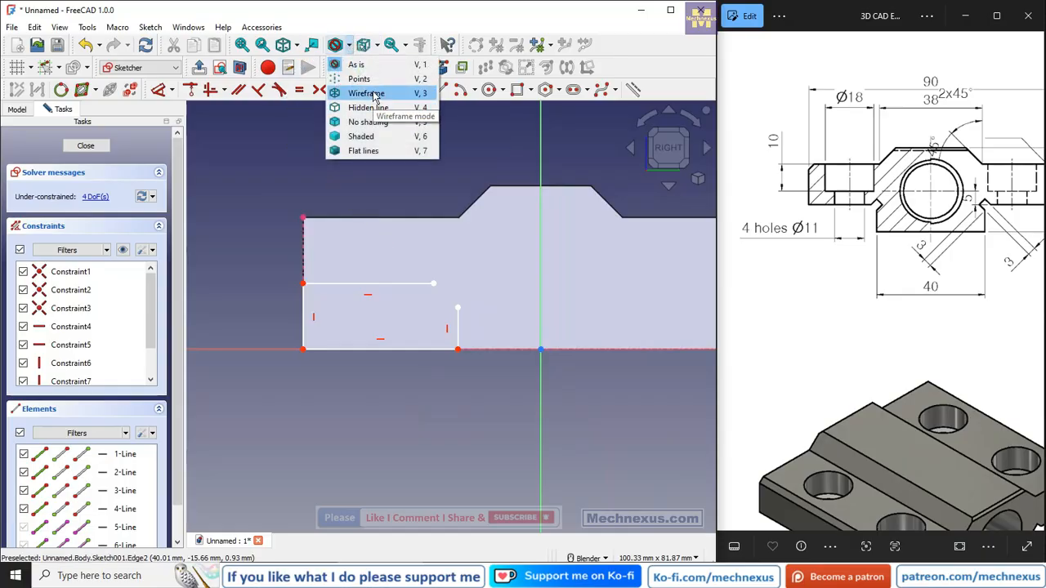
pyautogui.click(366, 93)
pyautogui.scroll(2, 455, 309)
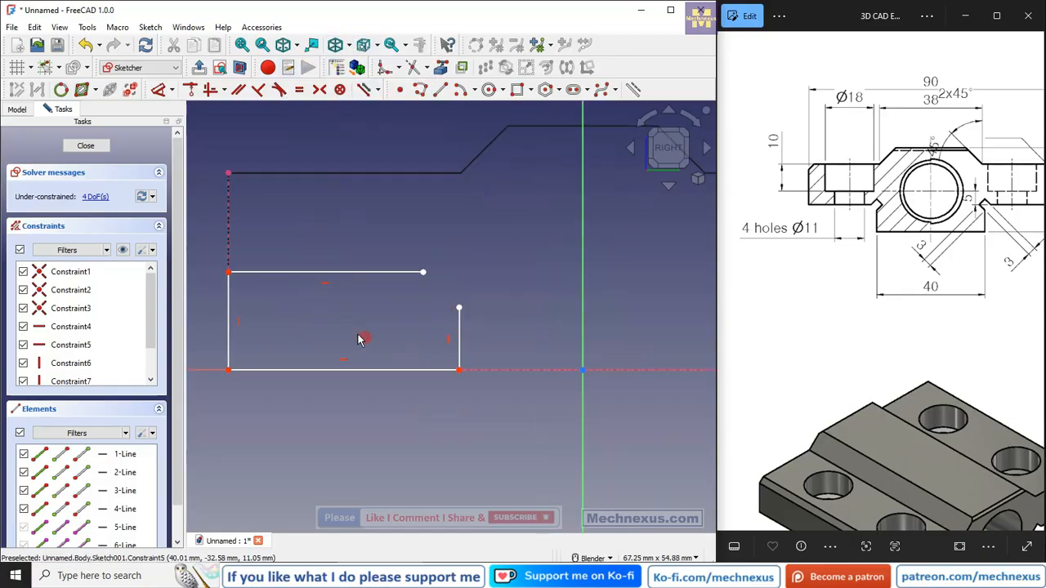
pyautogui.scroll(-1, 400, 336)
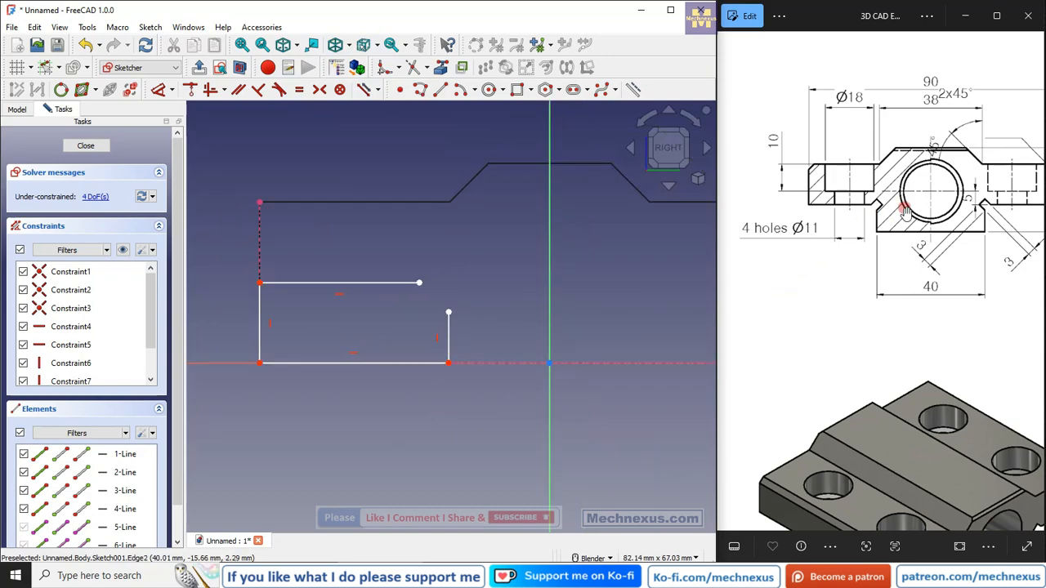
# Draw two lines slanting up and to the right from the open ends of the top and right edges for the relief slot.
pyautogui.scroll(2, 903, 211)
pyautogui.moveTo(941, 245); pyautogui.dragTo(841, 247)
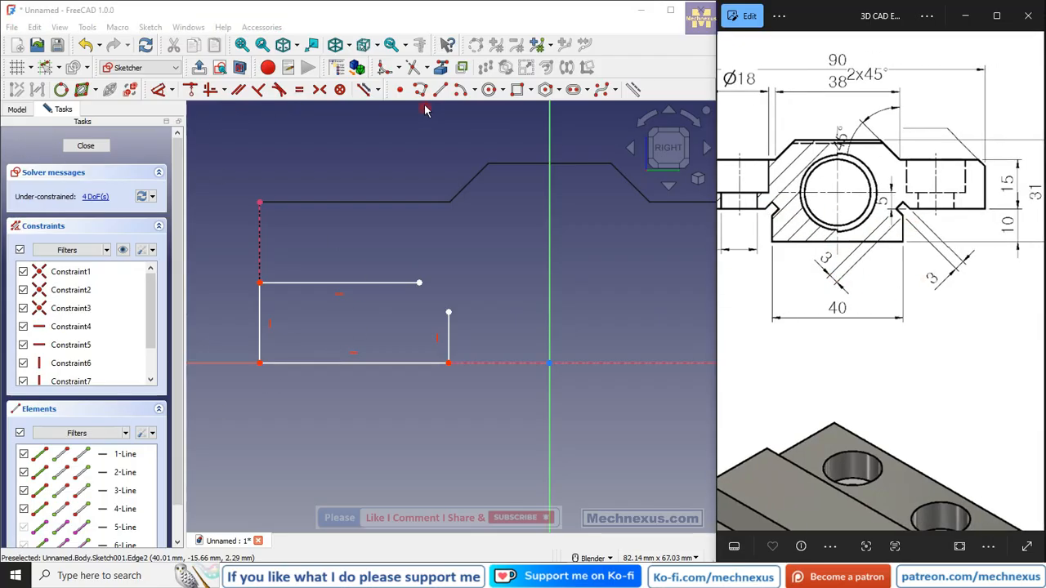
pyautogui.click(439, 89)
pyautogui.click(418, 281)
pyautogui.click(455, 248)
pyautogui.click(447, 310)
pyautogui.click(488, 282)
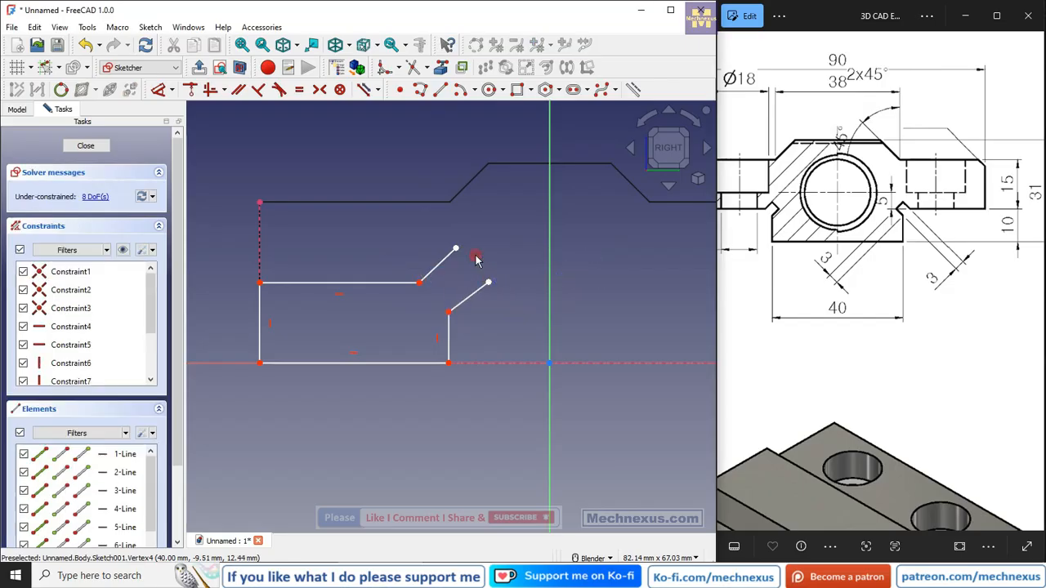
# Constrain the relief slot's two slanted lines to be parallel.
pyautogui.click(469, 300)
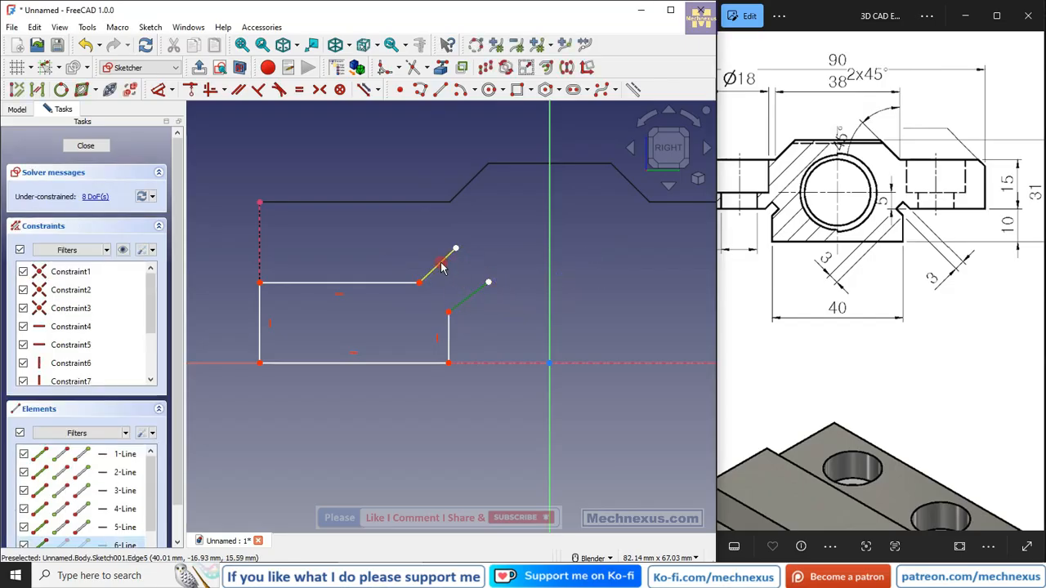
pyautogui.click(441, 266)
pyautogui.click(236, 90)
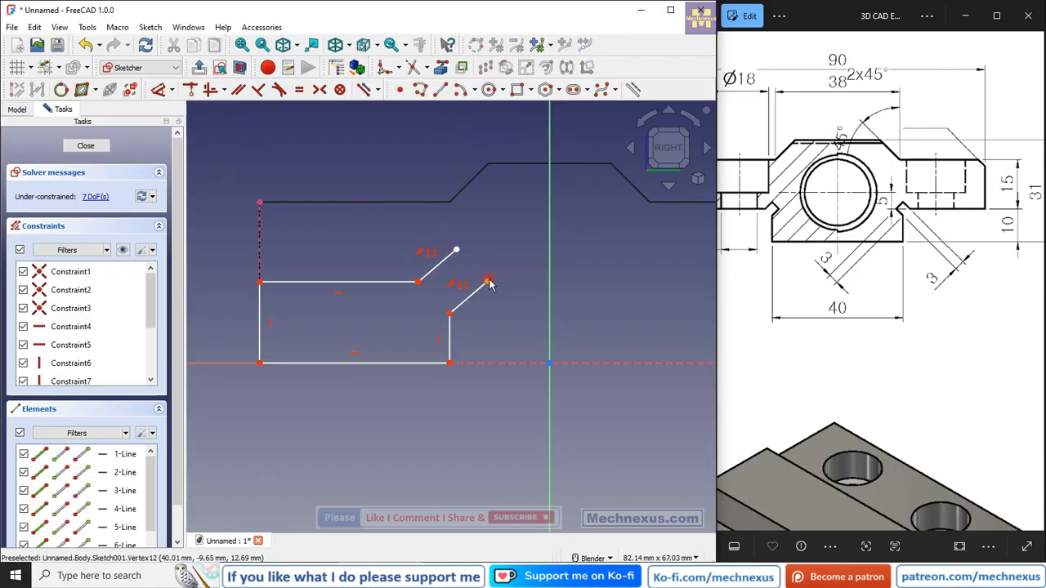
# Close the relief slot's open end with a line and make it perpendicular to the upper slanted line.
pyautogui.click(439, 89)
pyautogui.click(455, 249)
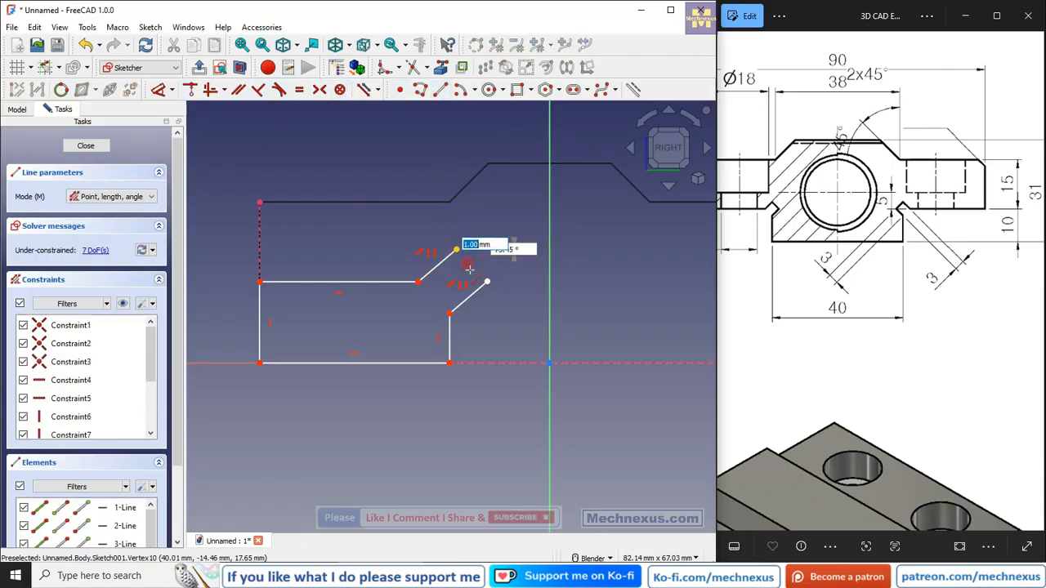
pyautogui.click(487, 281)
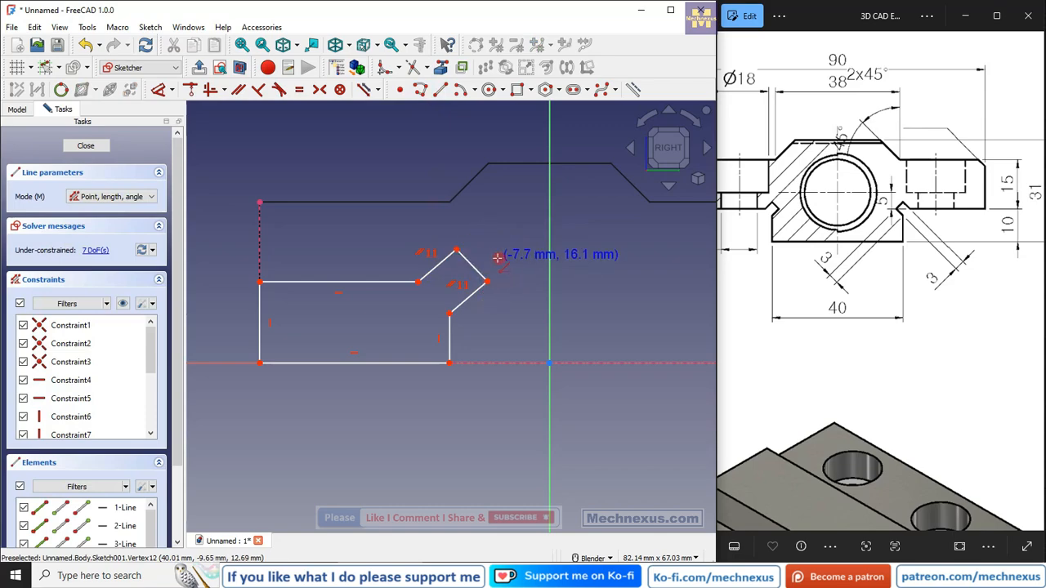
pyautogui.scroll(1, 472, 273)
pyautogui.moveTo(474, 270)
pyautogui.mouseDown()
pyautogui.moveTo(465, 275)
pyautogui.moveTo(458, 261)
pyautogui.moveTo(495, 276)
pyautogui.moveTo(468, 243)
pyautogui.moveTo(514, 295)
pyautogui.moveTo(439, 237)
pyautogui.moveTo(482, 278)
pyautogui.moveTo(479, 242)
pyautogui.moveTo(498, 233)
pyautogui.mouseUp()
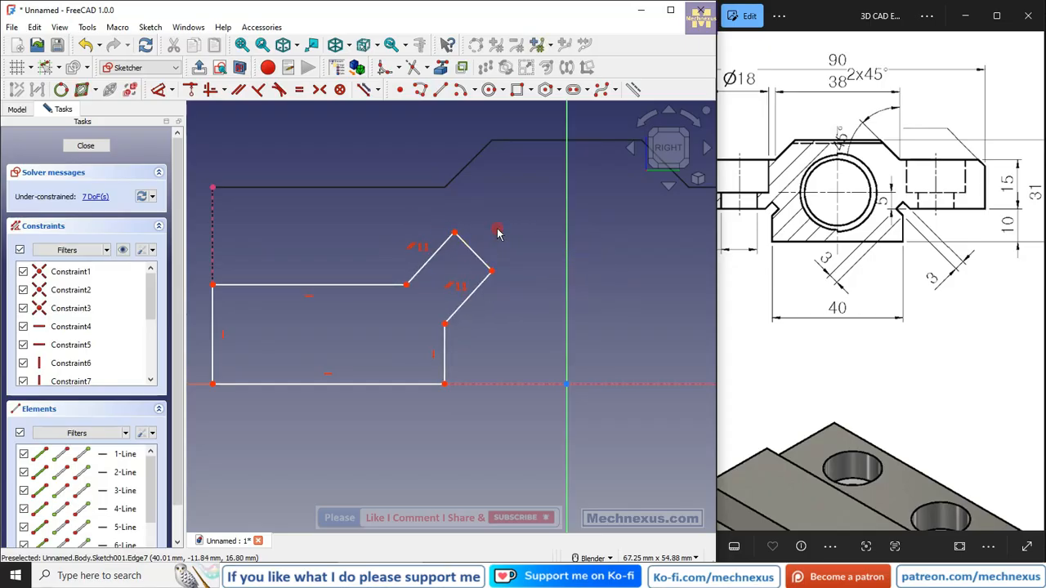
pyautogui.click(445, 247)
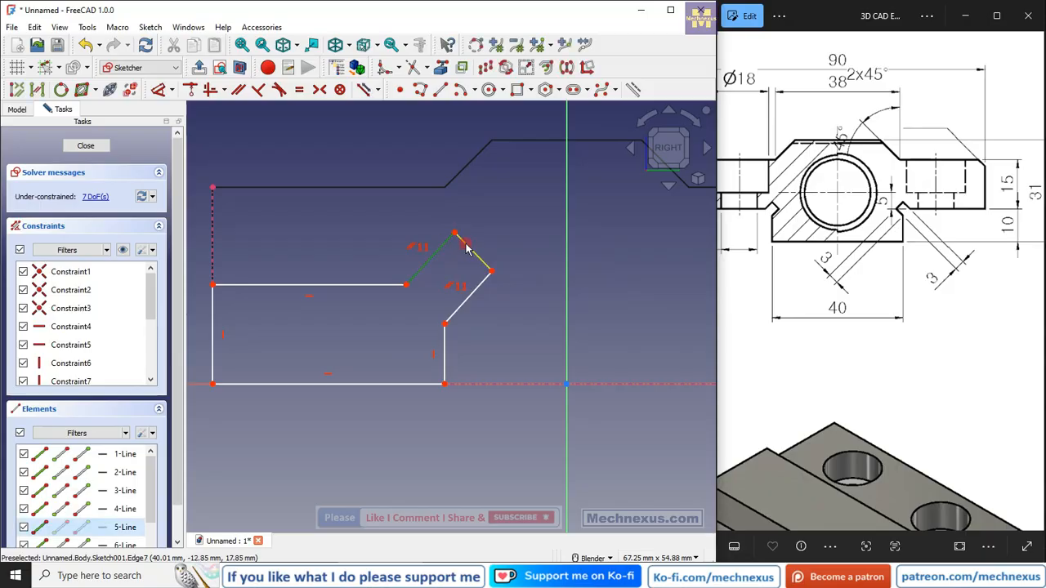
pyautogui.click(259, 92)
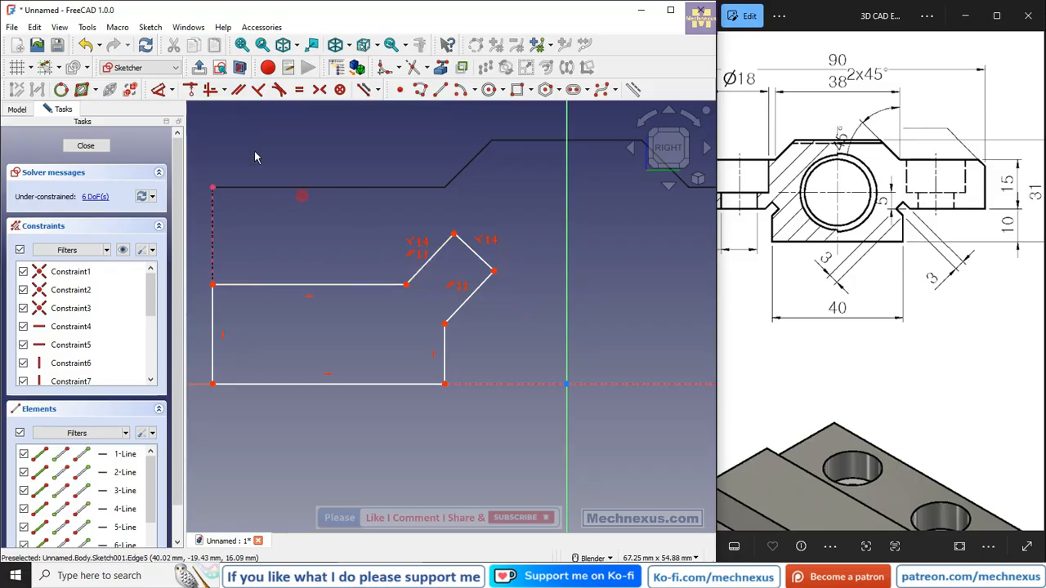
# Dimension the slot's upper slanted line at 3 mm and move the dimension label away from the slot outline.
pyautogui.click(159, 89)
pyautogui.click(431, 259)
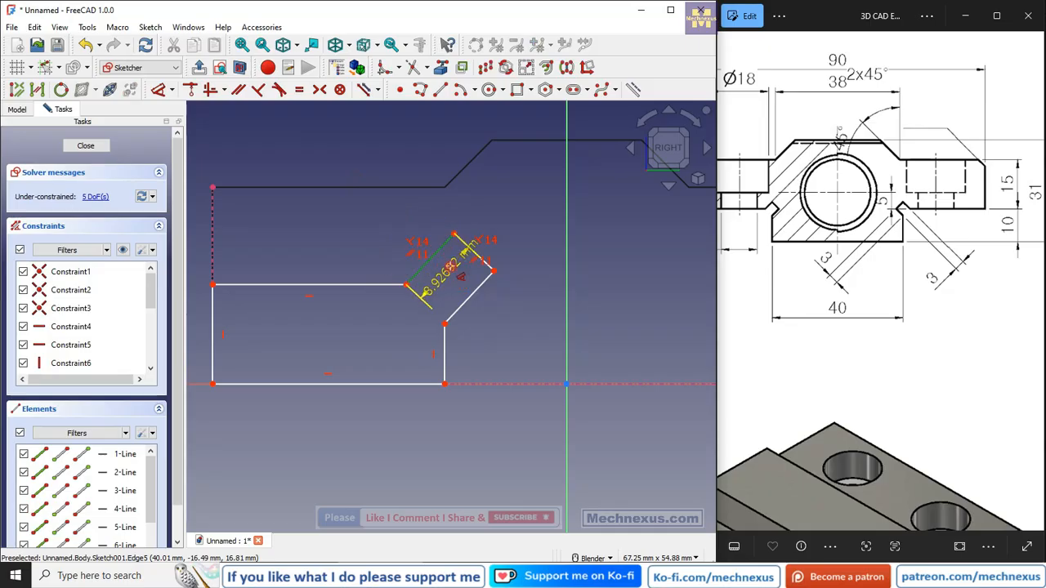
pyautogui.click(426, 287)
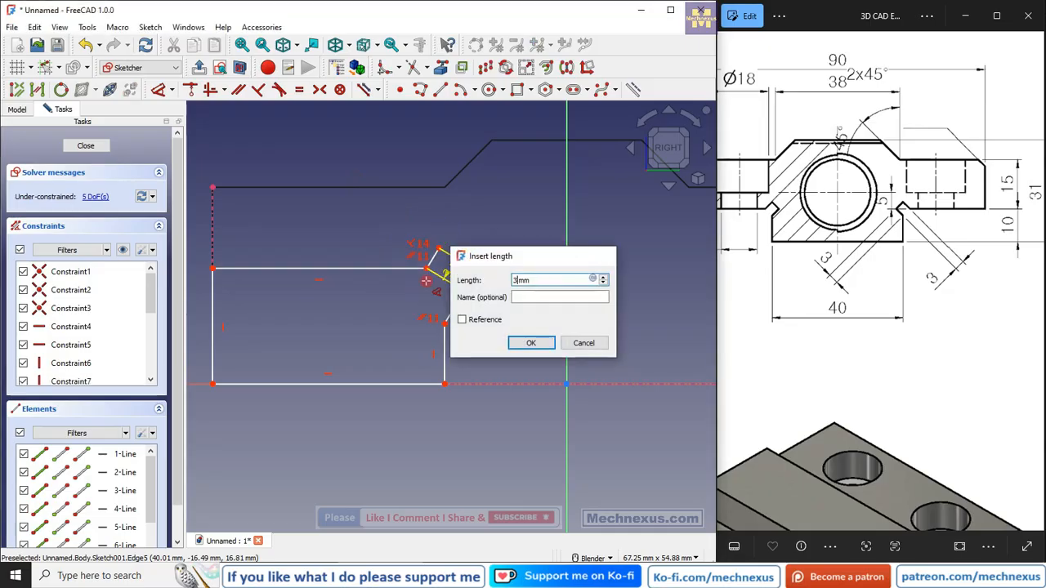
pyautogui.press('Return')
pyautogui.scroll(2, 459, 282)
pyautogui.moveTo(449, 263); pyautogui.dragTo(356, 211)
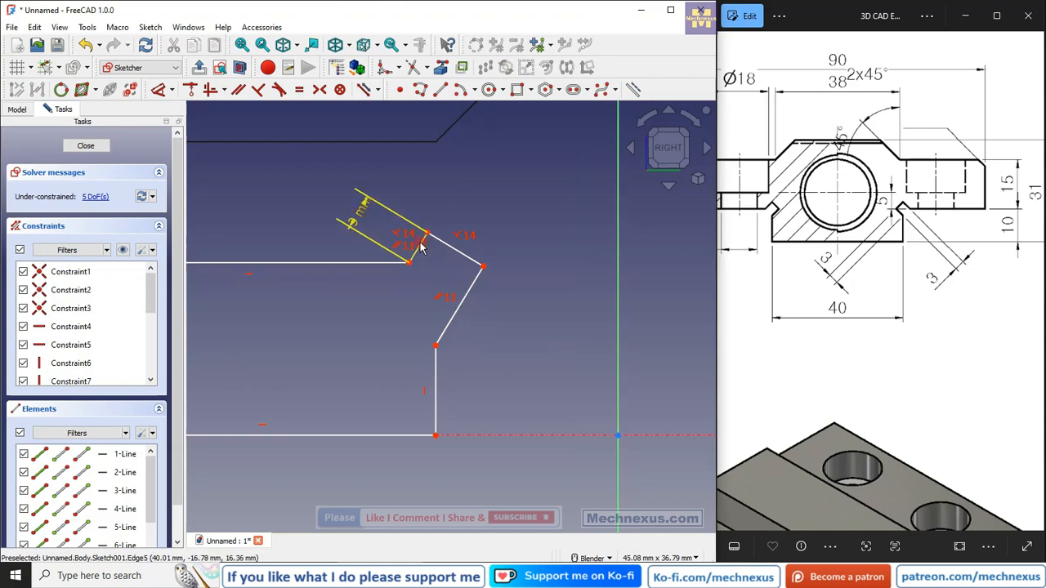
# Make the slot's two slanted side lines equal in length.
pyautogui.click(418, 246)
pyautogui.click(466, 303)
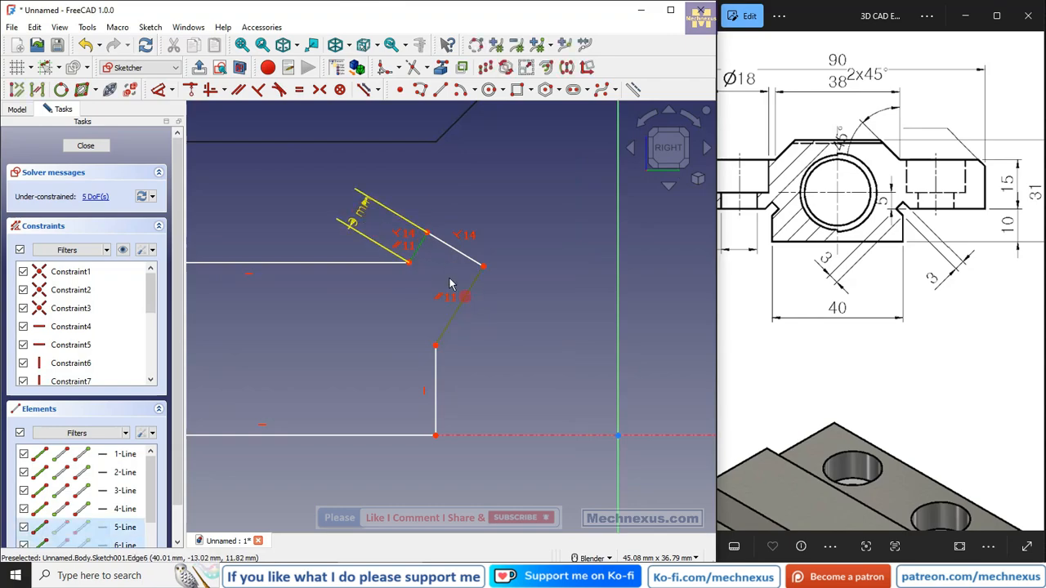
pyautogui.click(303, 90)
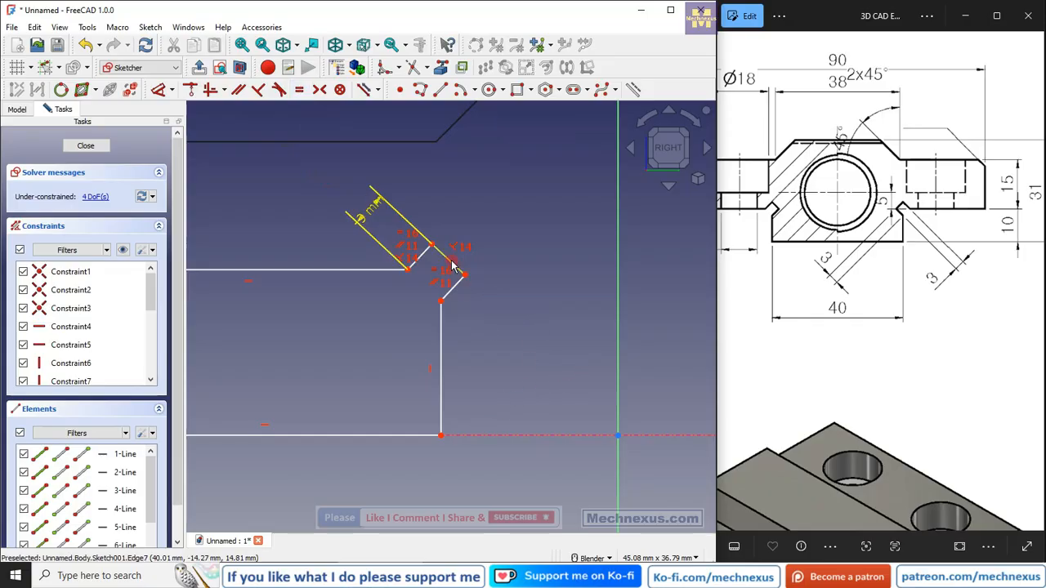
# Try a 3 mm length dimension on the slot's end line and delete that dimension.
pyautogui.click(160, 92)
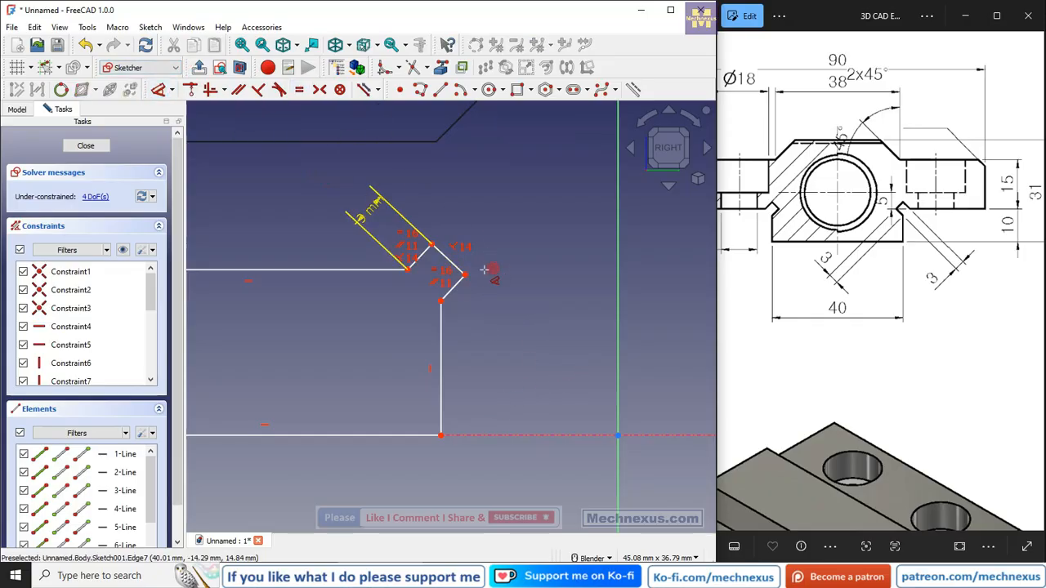
pyautogui.click(448, 260)
pyautogui.click(490, 230)
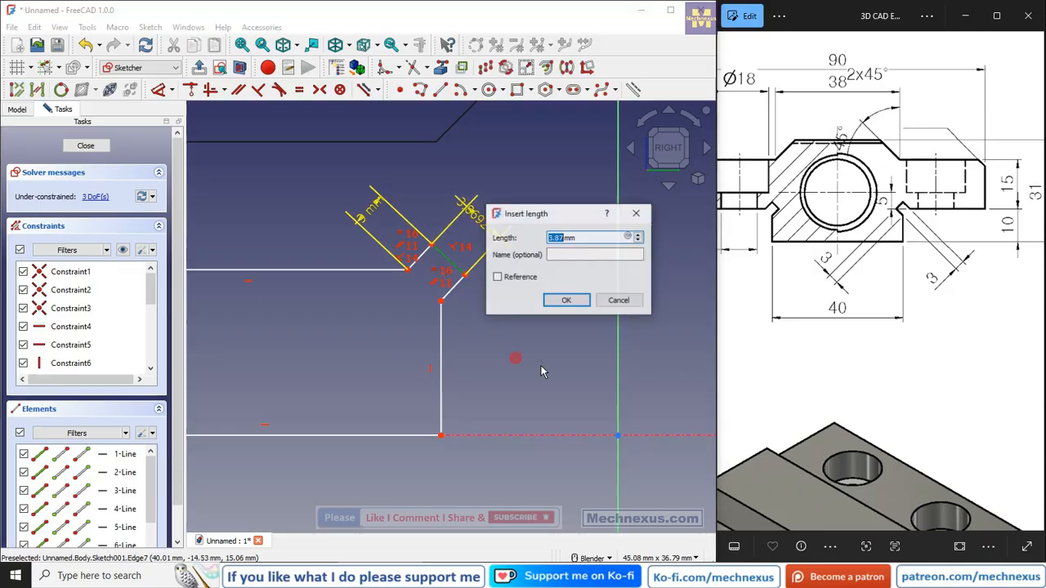
pyautogui.write('3')
pyautogui.press('Return')
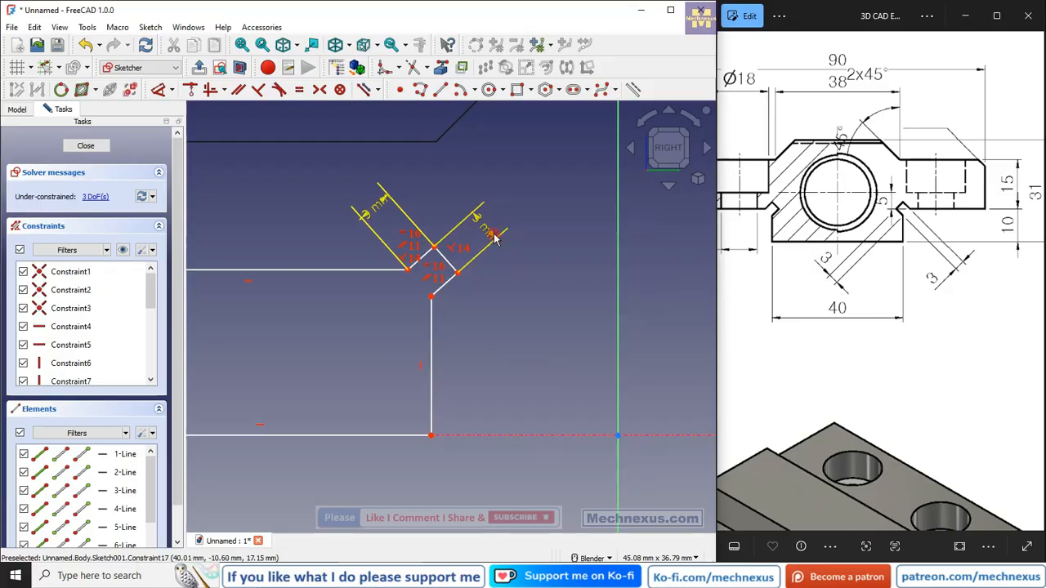
pyautogui.click(494, 237)
pyautogui.press('Delete')
# Make the slot's end line equal in length to the upper slanted side line.
pyautogui.scroll(2, 440, 248)
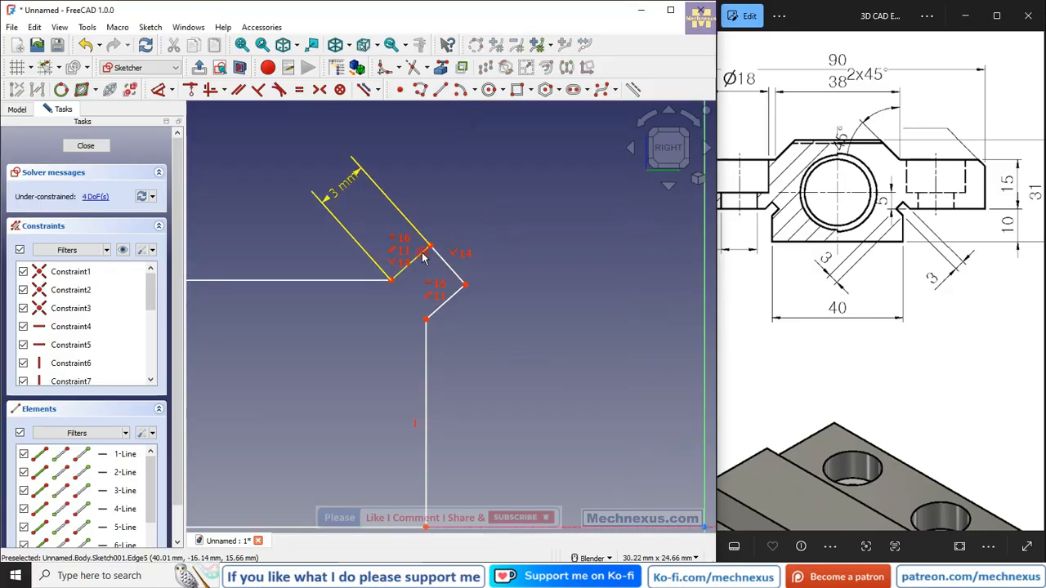
pyautogui.click(446, 261)
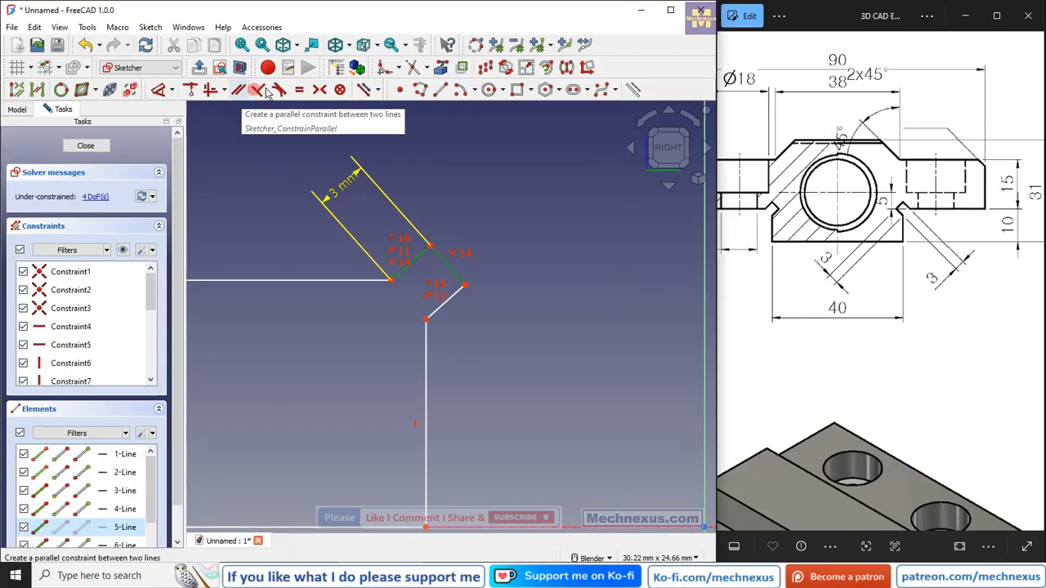
pyautogui.click(306, 91)
# Set a 45° angle between the cut-out's inner vertical edge and the slot's lower slanted line.
pyautogui.scroll(-2, 558, 278)
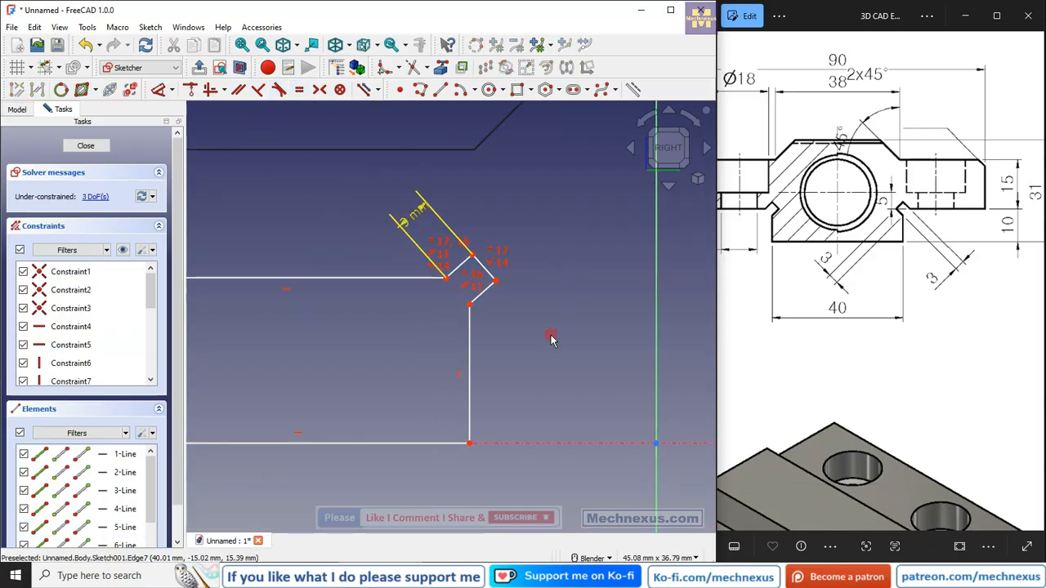
pyautogui.scroll(2, 471, 300)
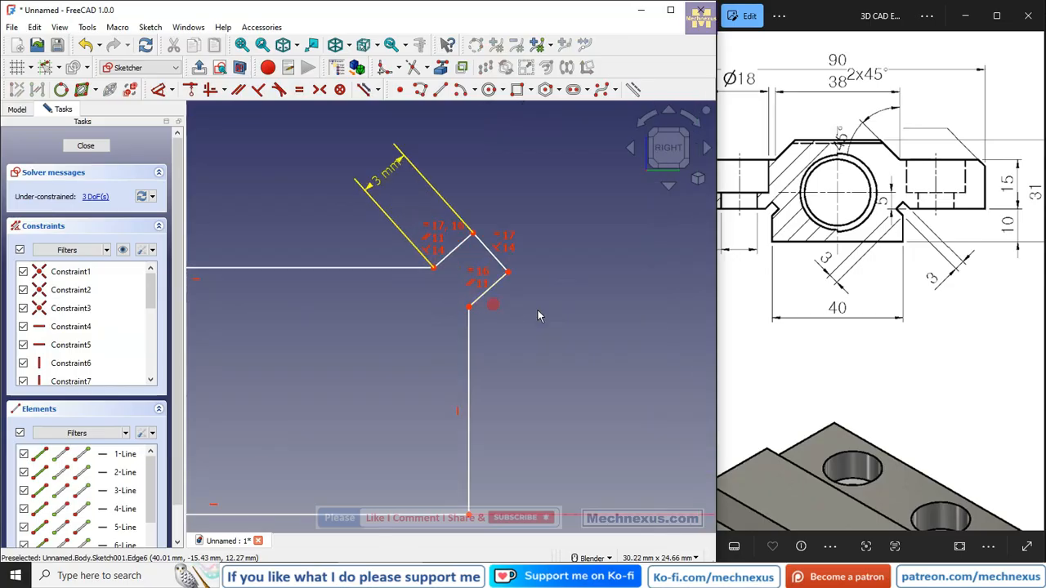
pyautogui.click(159, 89)
pyautogui.click(468, 322)
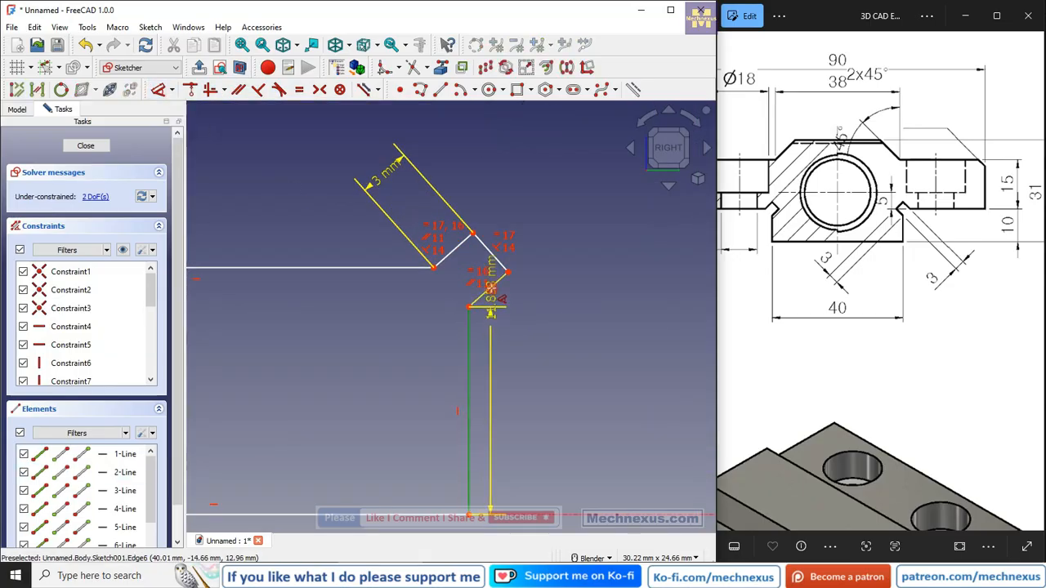
pyautogui.click(493, 291)
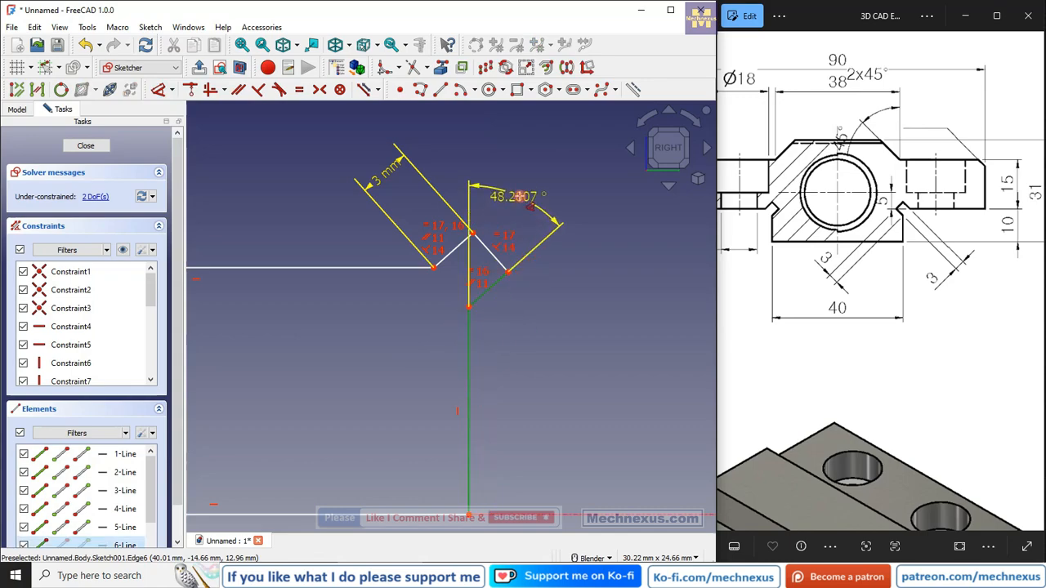
pyautogui.click(523, 199)
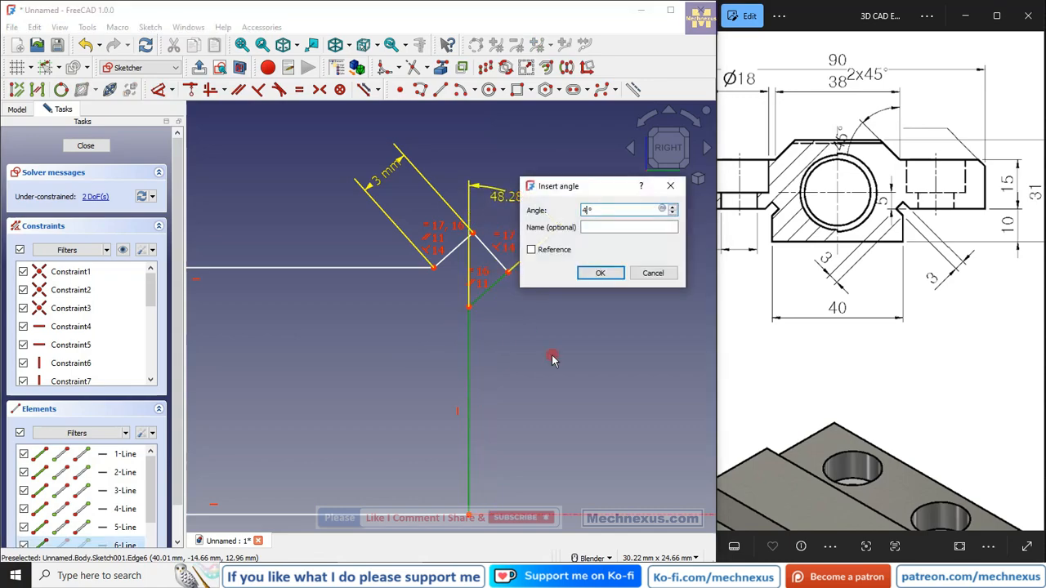
pyautogui.write('45')
pyautogui.press('Return')
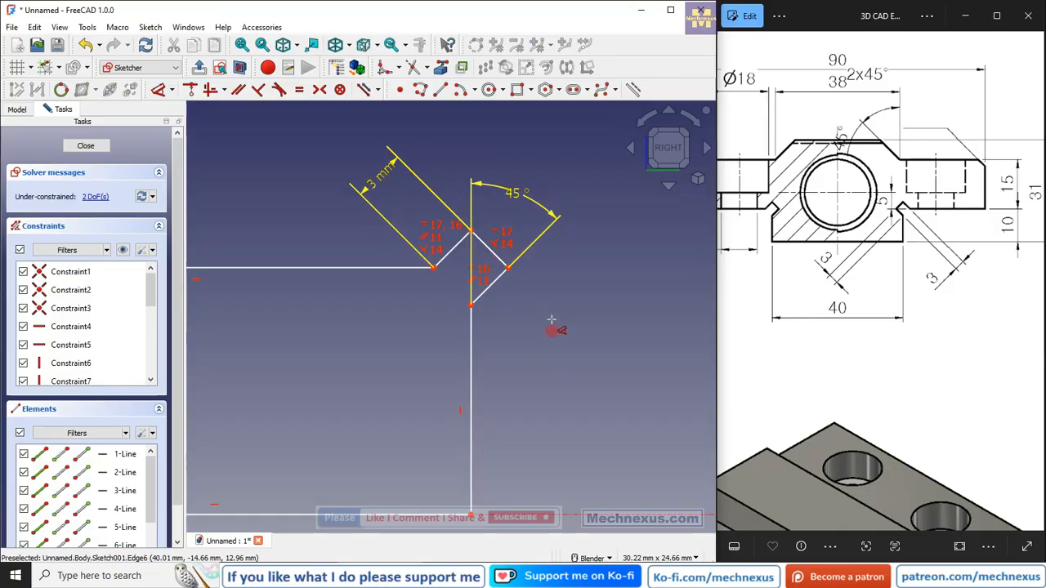
# Dimension the horizontal distance from the cut-out's lower inner corner to the sketch origin at 20 mm.
pyautogui.scroll(-3, 552, 325)
pyautogui.click(517, 402)
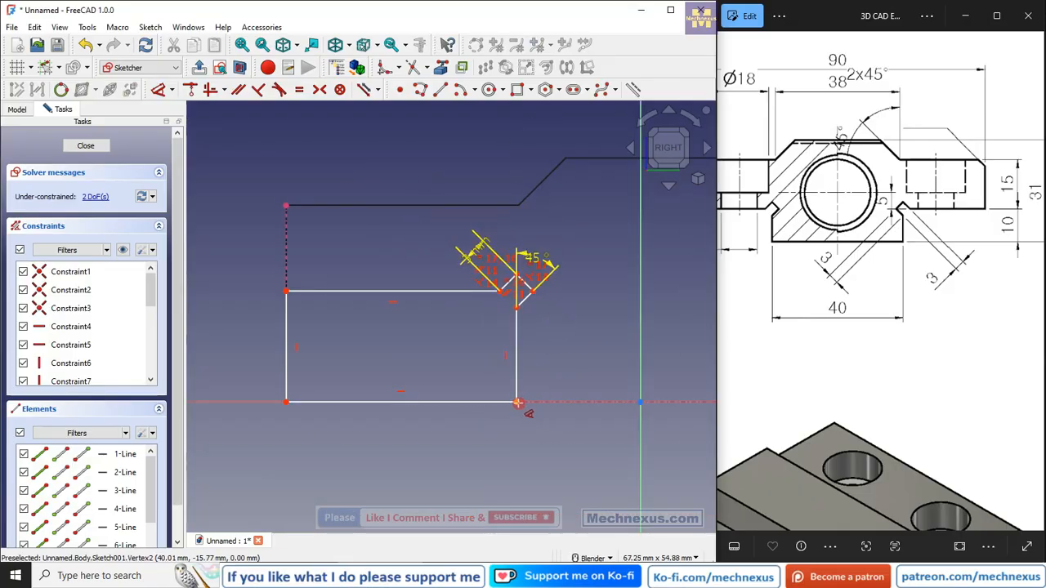
pyautogui.click(640, 406)
pyautogui.click(605, 451)
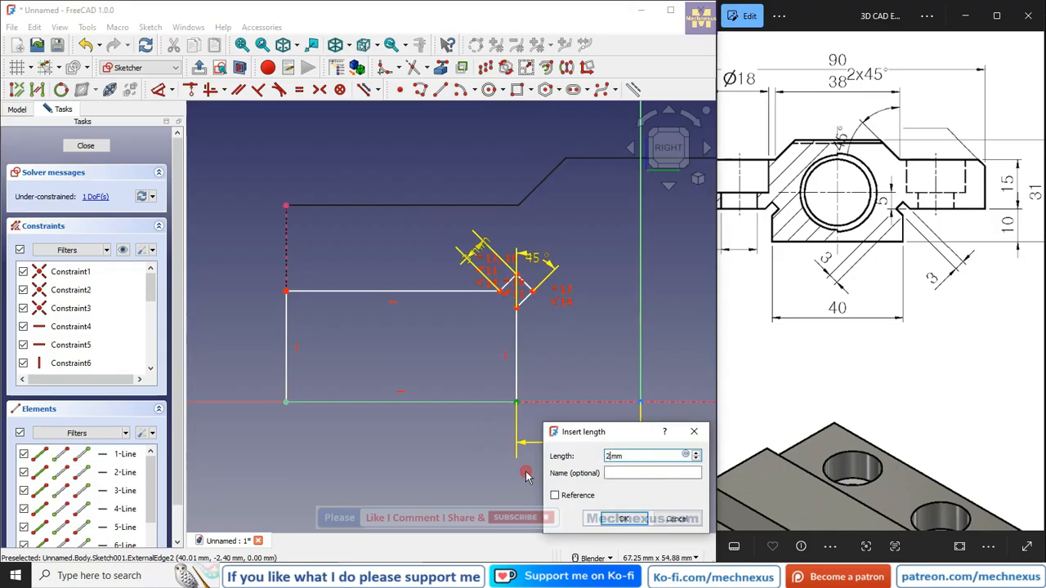
pyautogui.write('20')
pyautogui.press('Return')
pyautogui.rightClick(430, 324)
# Set the cut-out's outer vertical edge to a height of 10 mm.
pyautogui.scroll(2, 429, 325)
pyautogui.scroll(-2, 566, 366)
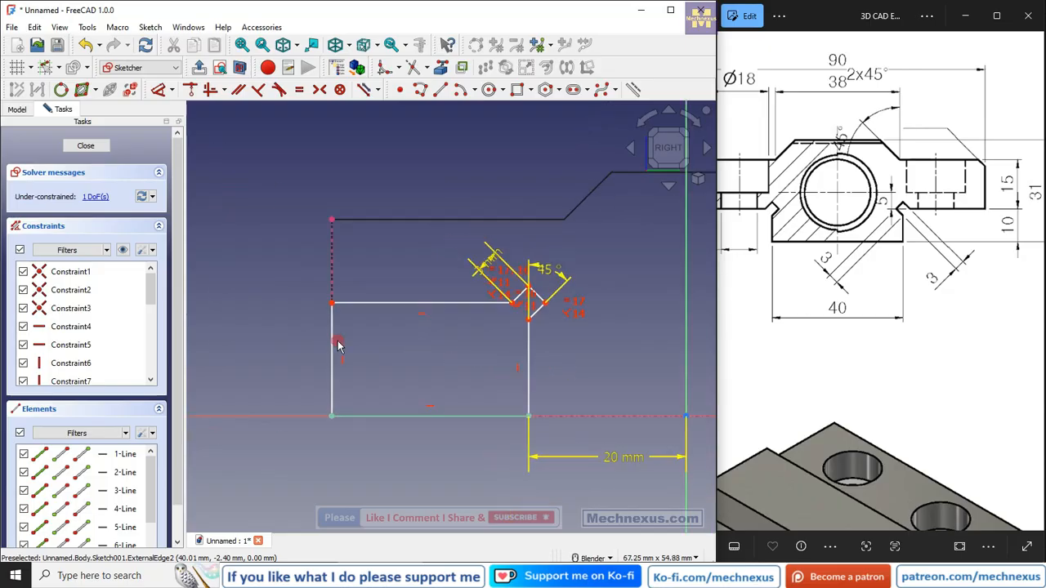
pyautogui.click(157, 89)
pyautogui.click(328, 355)
pyautogui.click(311, 426)
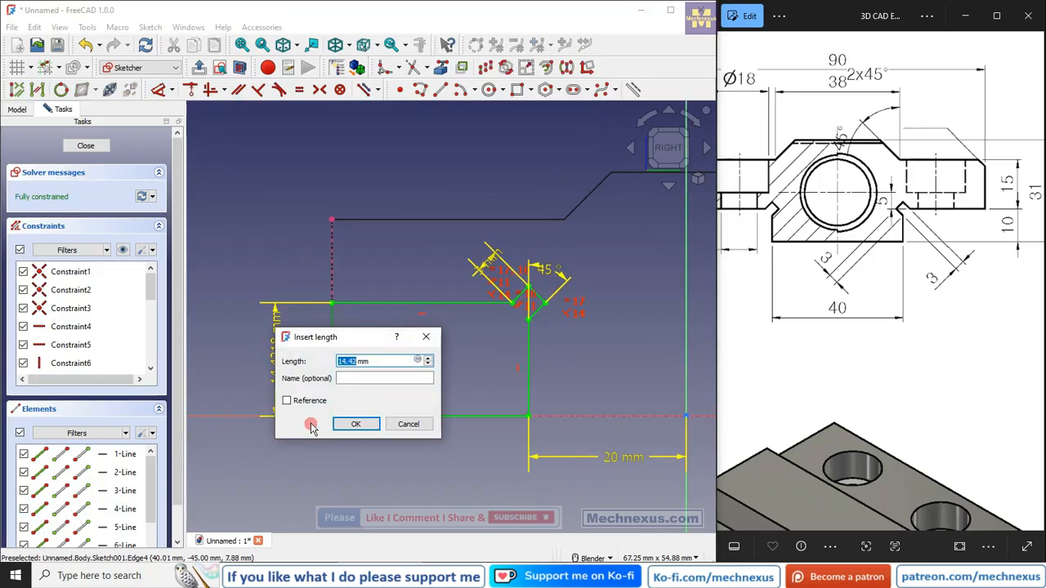
pyautogui.write('10')
pyautogui.press('Return')
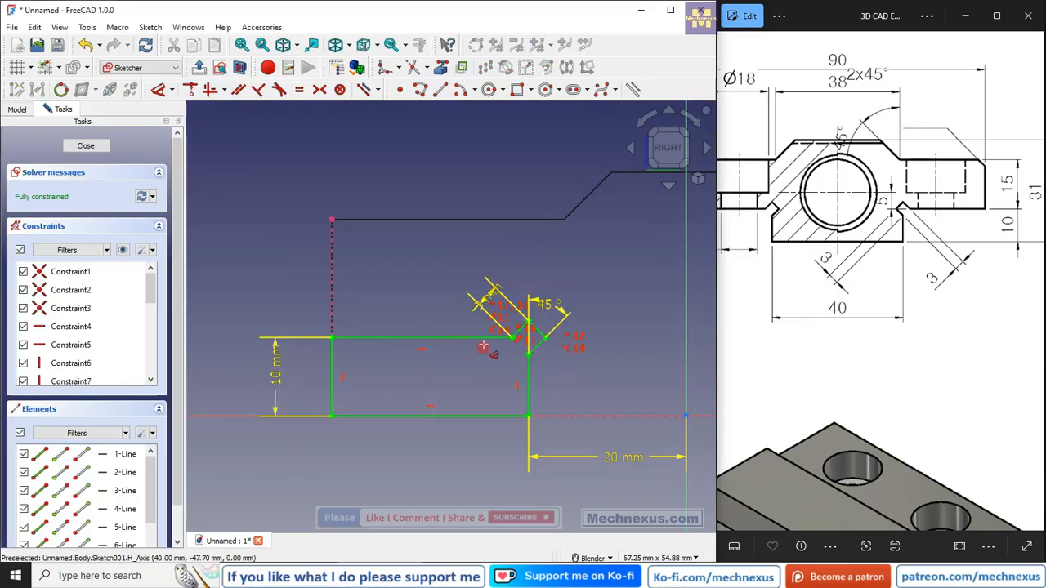
# Move the slot's 3 mm and 45° dimension labels clear of the constraint symbols.
pyautogui.scroll(1, 491, 284)
pyautogui.moveTo(493, 284); pyautogui.dragTo(542, 236)
pyautogui.scroll(1, 558, 293)
pyautogui.moveTo(558, 292); pyautogui.dragTo(567, 277)
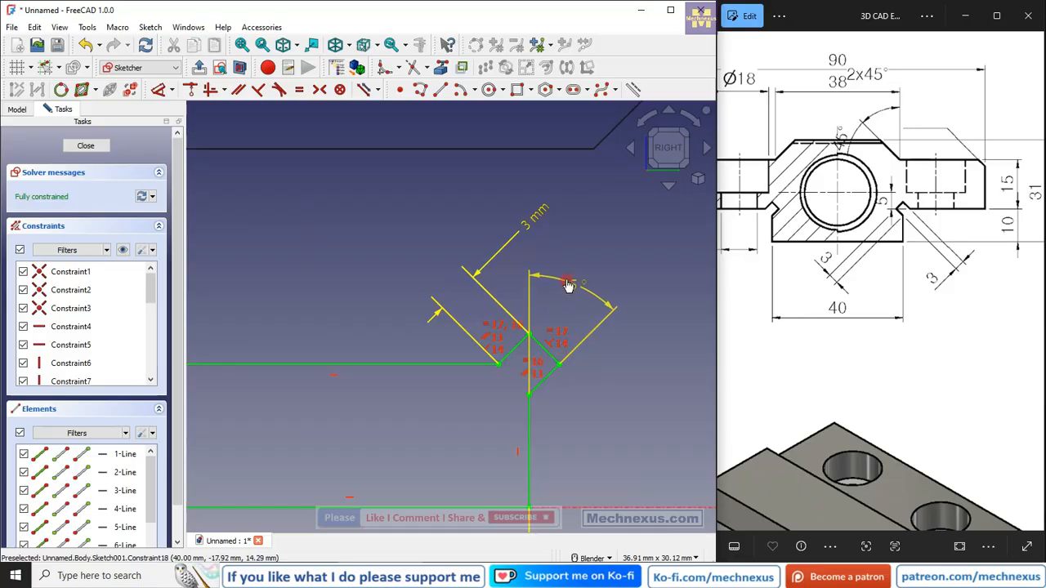
pyautogui.scroll(-2, 499, 357)
pyautogui.click(555, 370)
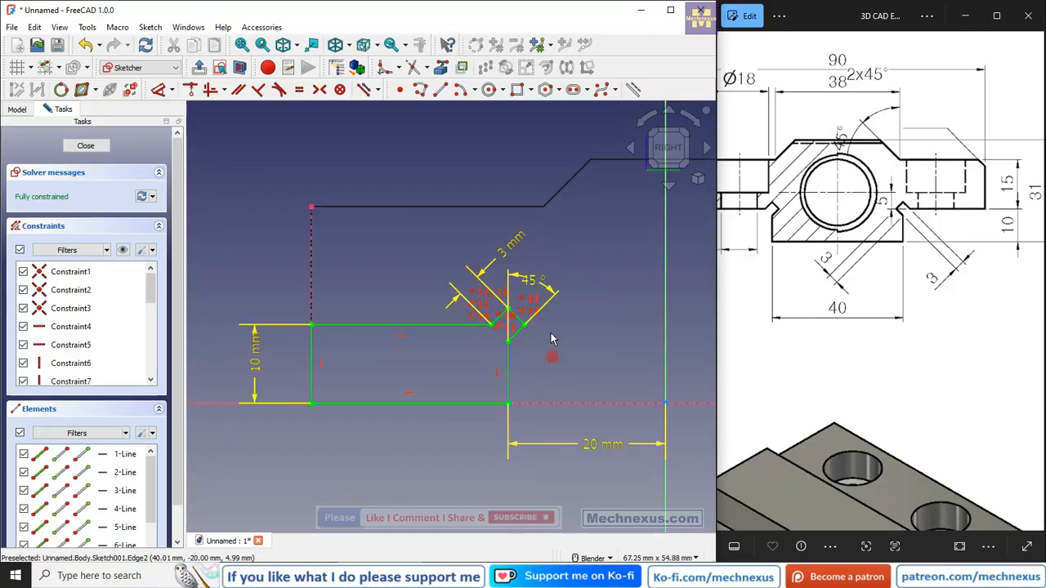
# Check the relief slot's geometry against the drawing and close the cut-out sketch.
pyautogui.scroll(2, 540, 299)
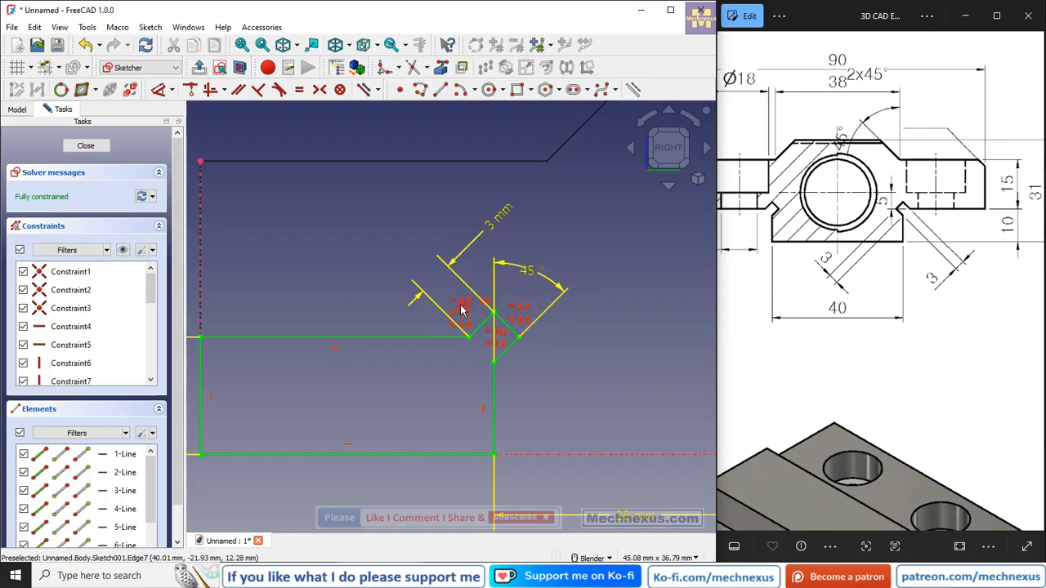
pyautogui.scroll(-2, 423, 365)
pyautogui.scroll(4, 527, 331)
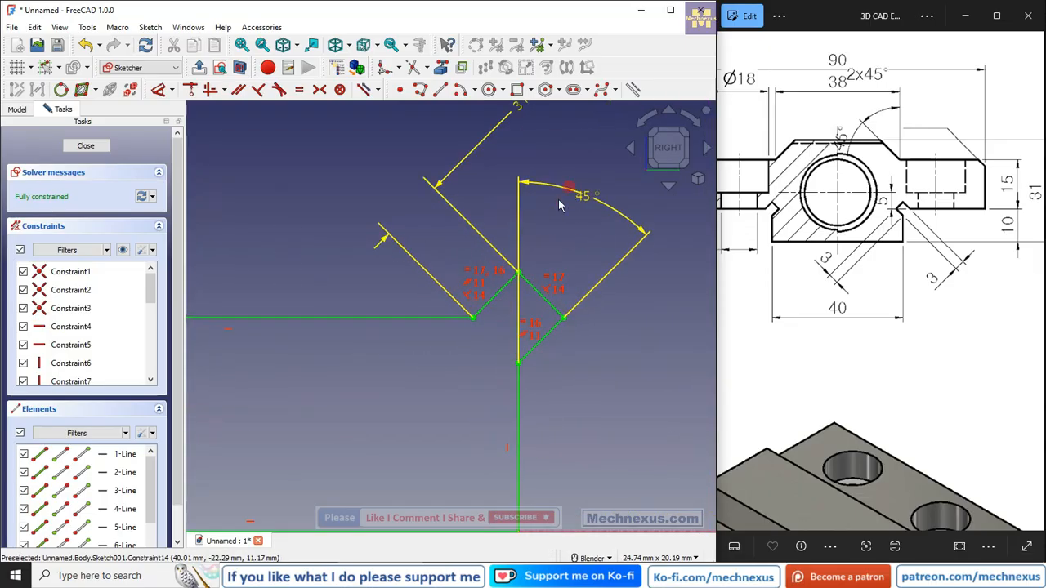
pyautogui.scroll(-2, 432, 323)
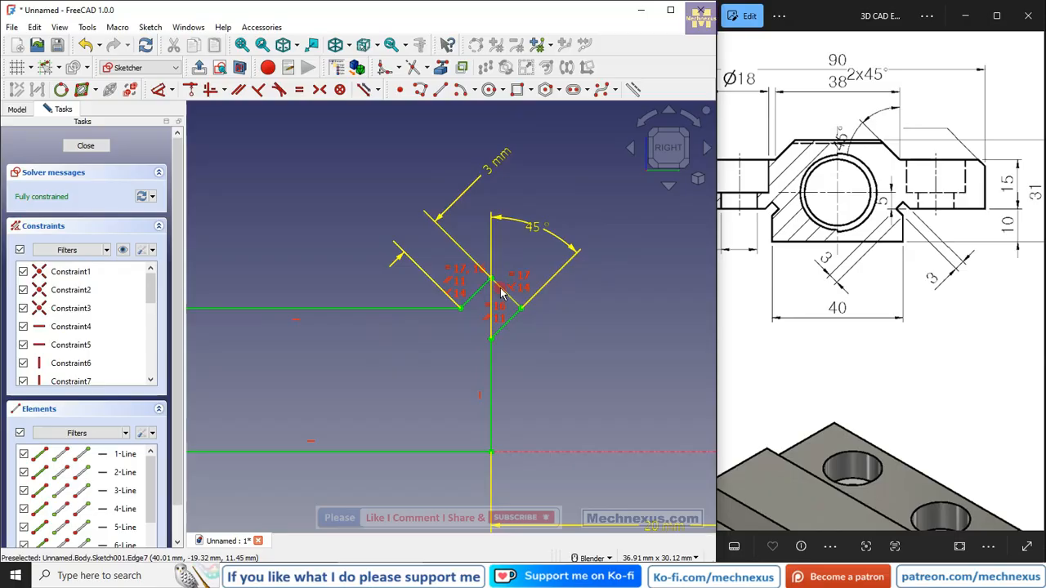
pyautogui.scroll(-3, 390, 306)
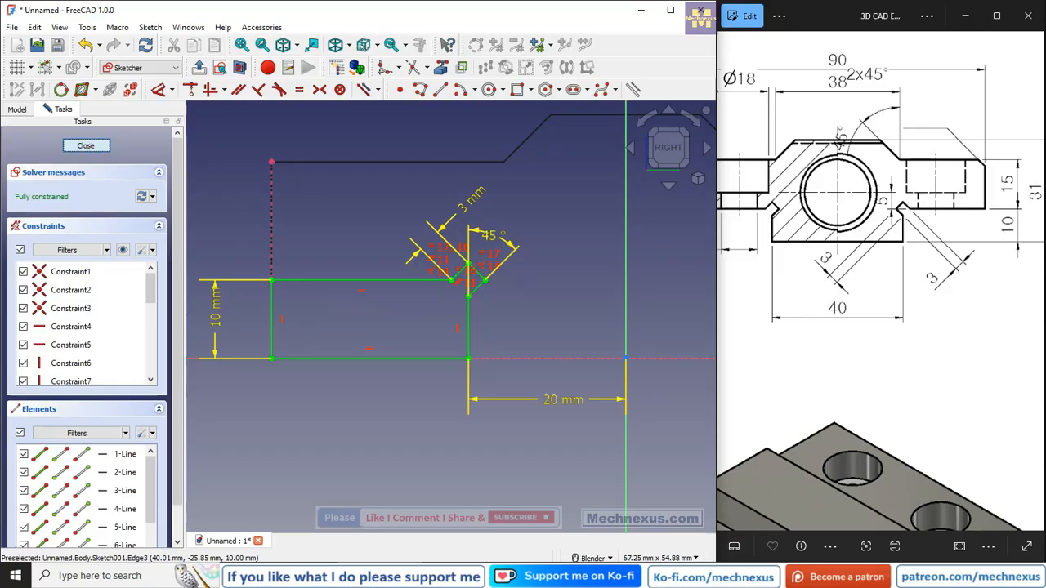
pyautogui.click(86, 146)
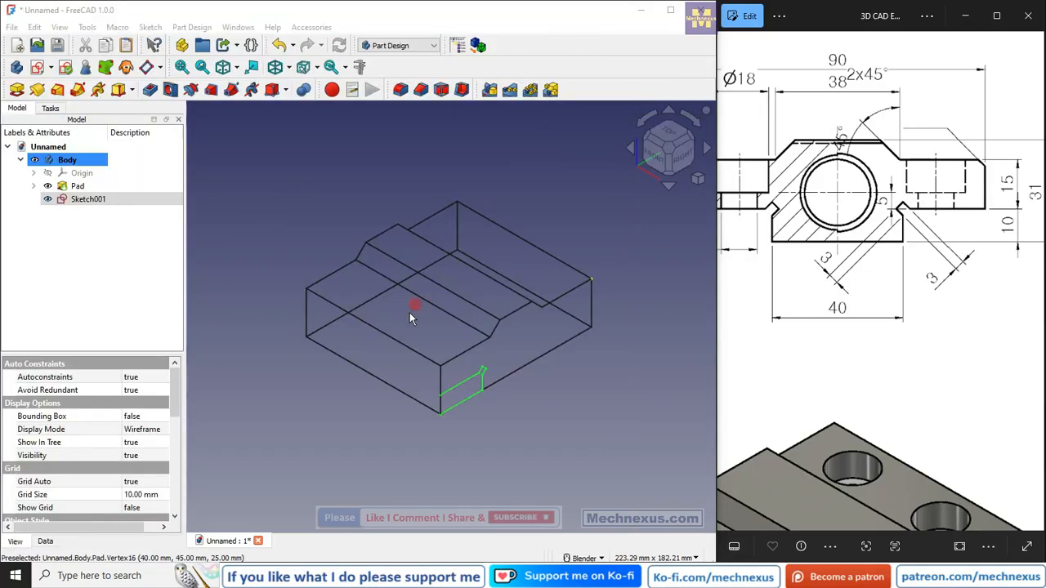
# Return the model to shaded display and pocket the lower cut-out sketch through all of the block.
pyautogui.click(289, 67)
pyautogui.click(299, 171)
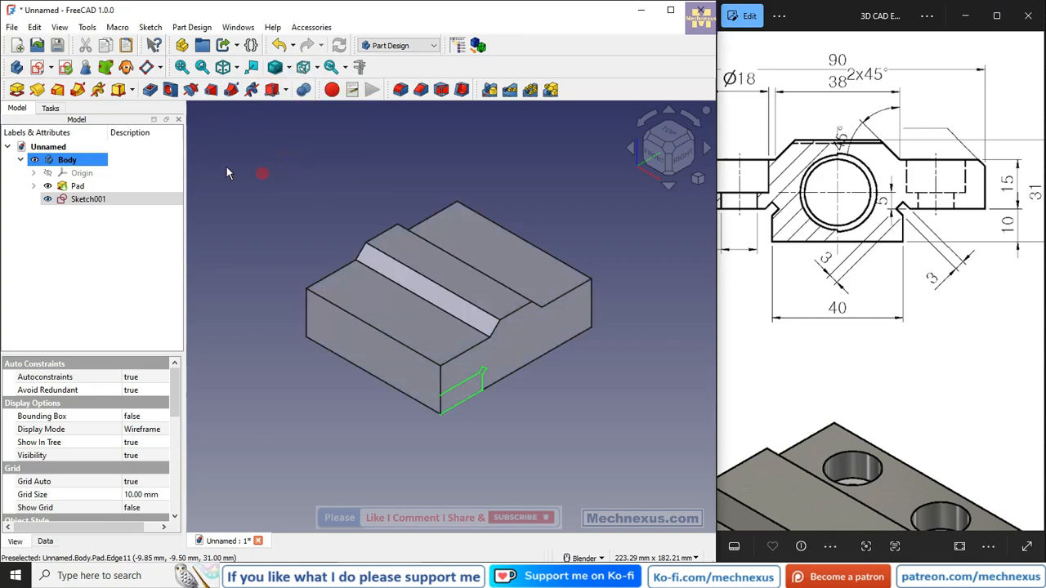
pyautogui.click(150, 88)
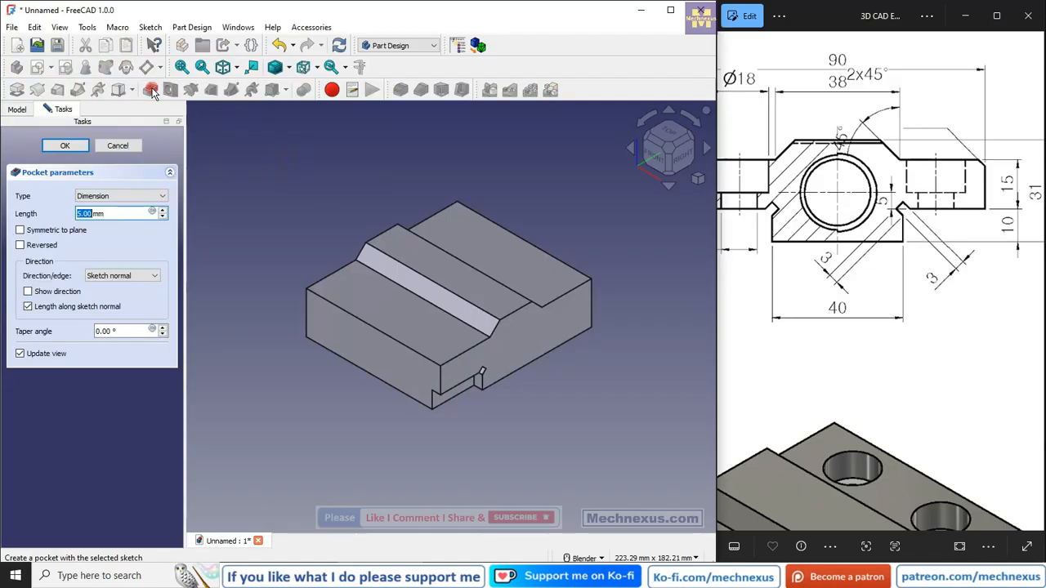
pyautogui.click(107, 196)
pyautogui.click(107, 210)
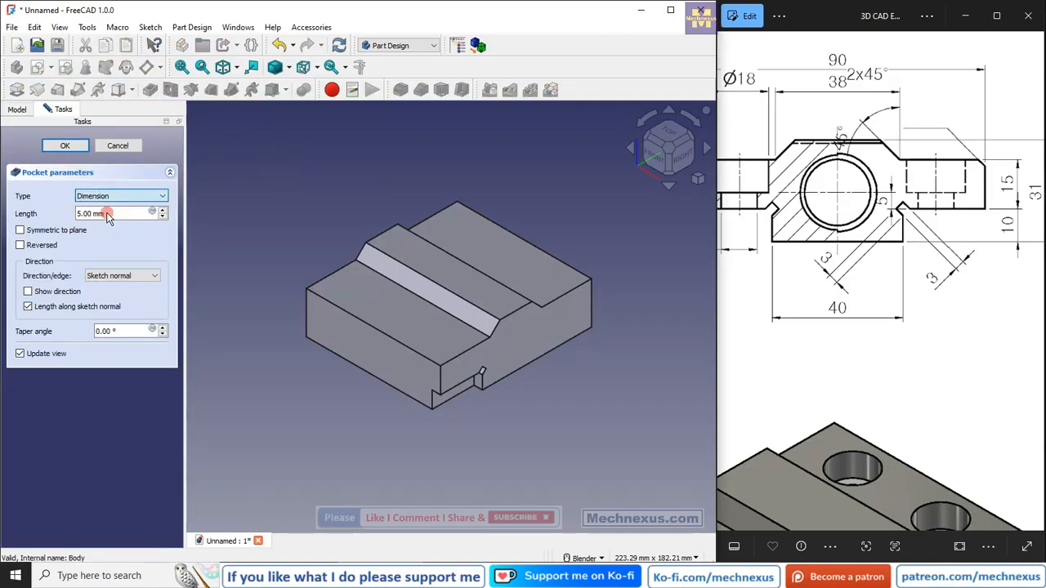
pyautogui.click(65, 146)
pyautogui.click(205, 173)
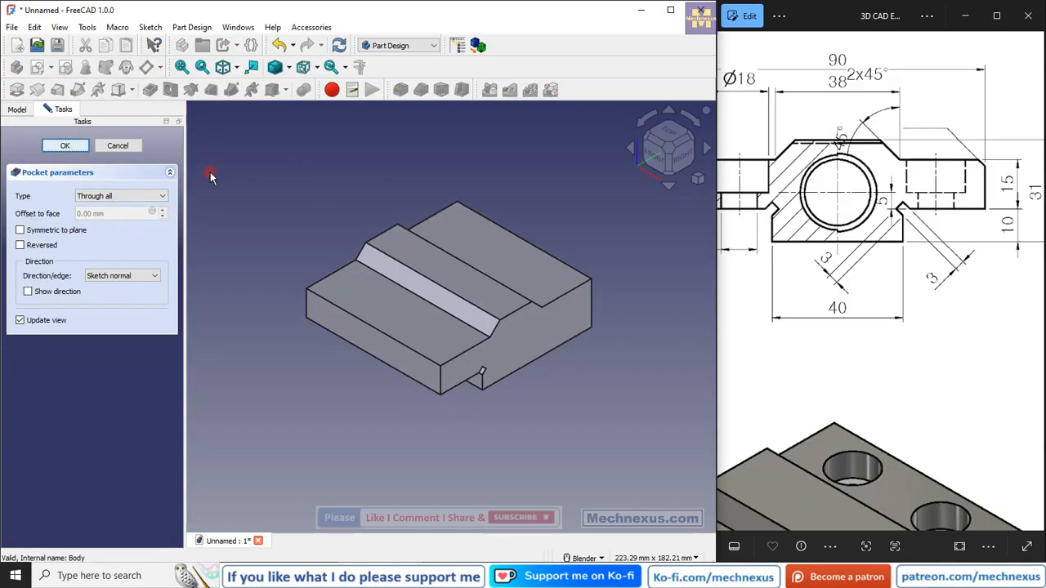
# Mirror the cut-out pocket about the base XZ plane.
pyautogui.click(82, 200)
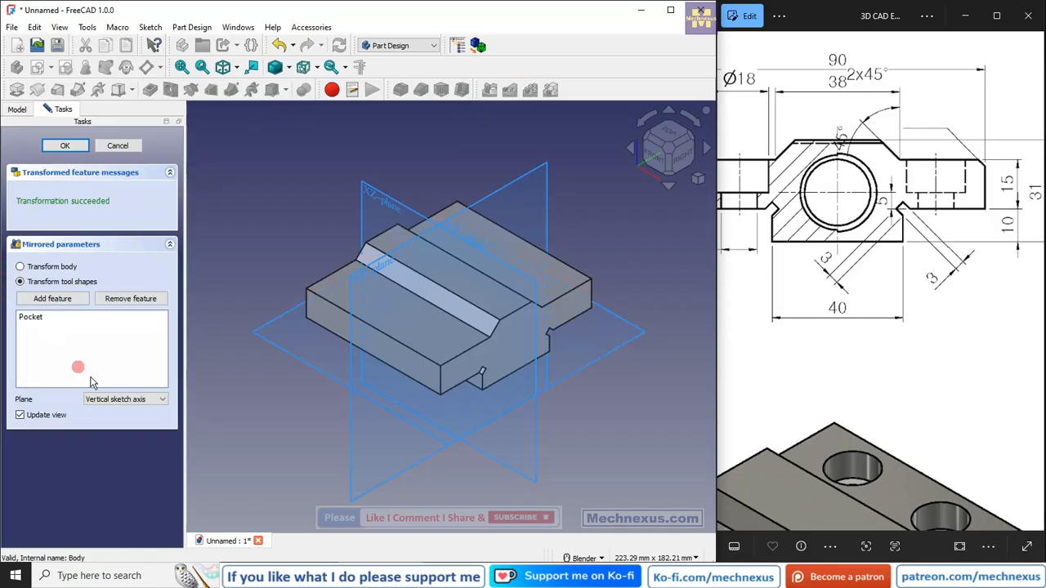
pyautogui.click(110, 400)
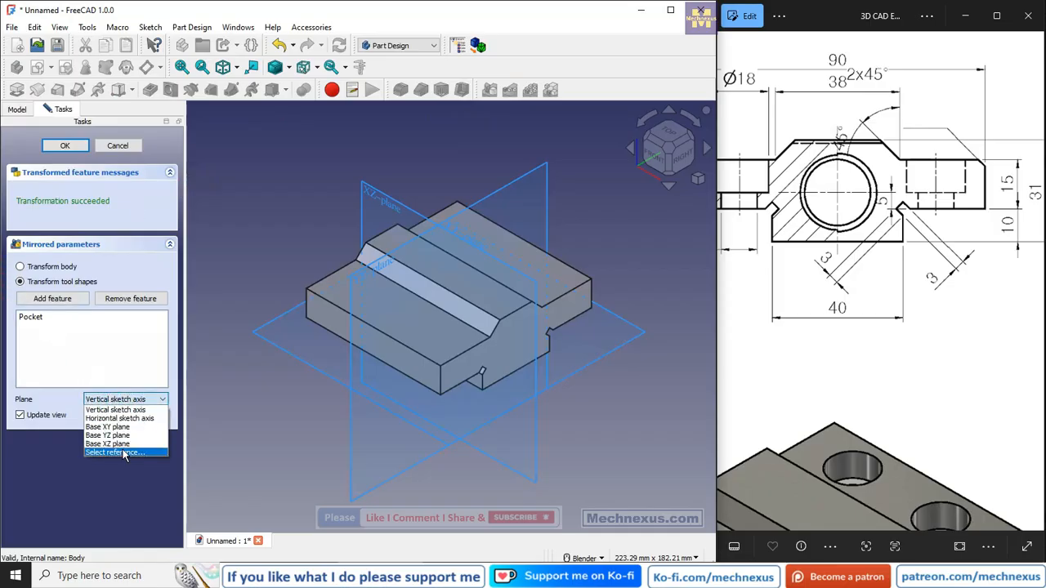
pyautogui.click(123, 454)
pyautogui.click(378, 199)
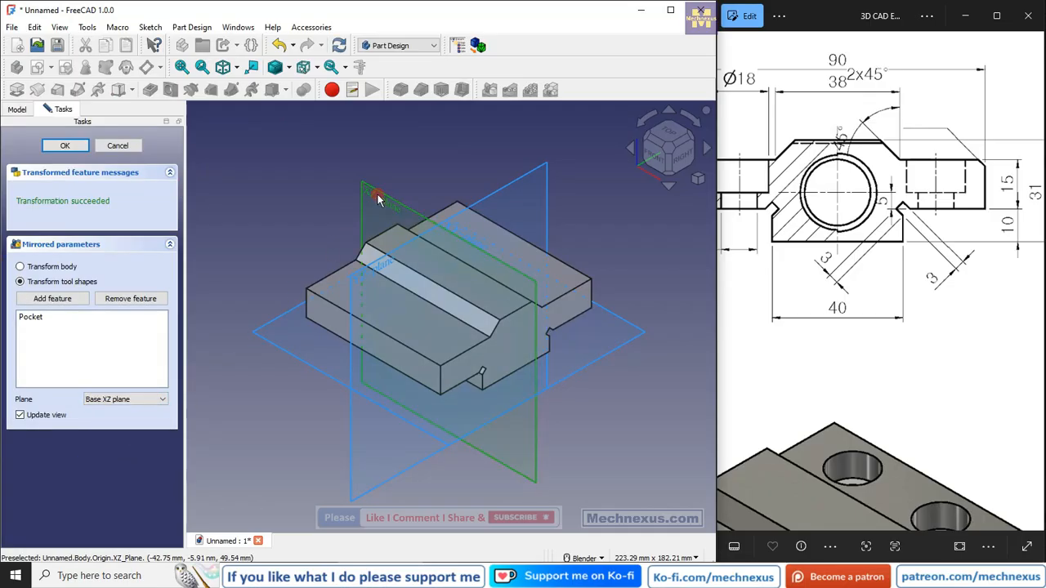
pyautogui.click(77, 145)
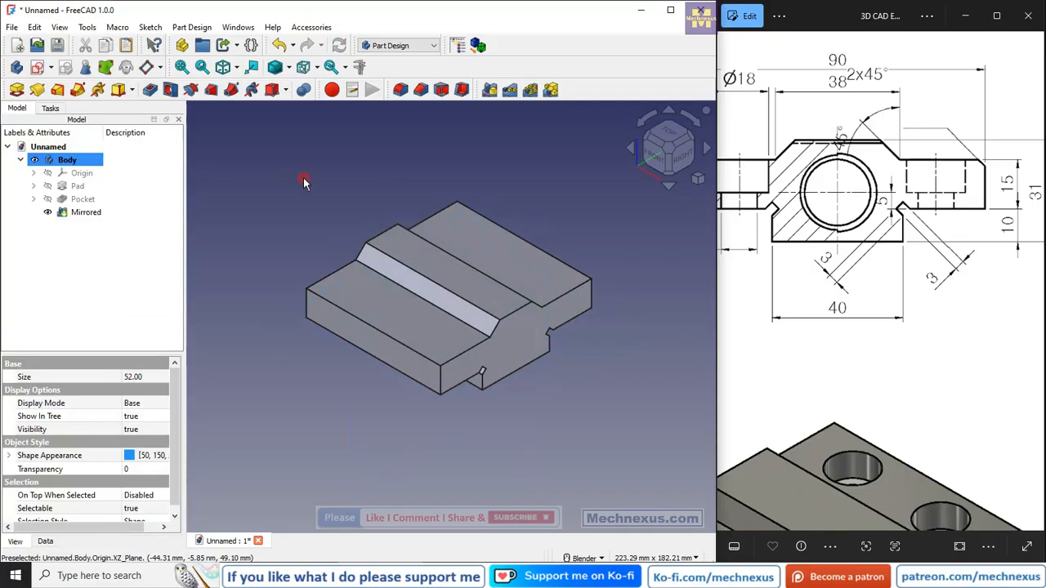
# Check the counterbored holes in the drawing and start a sketch on the top face of the front side flange.
pyautogui.moveTo(774, 372); pyautogui.dragTo(808, 187)
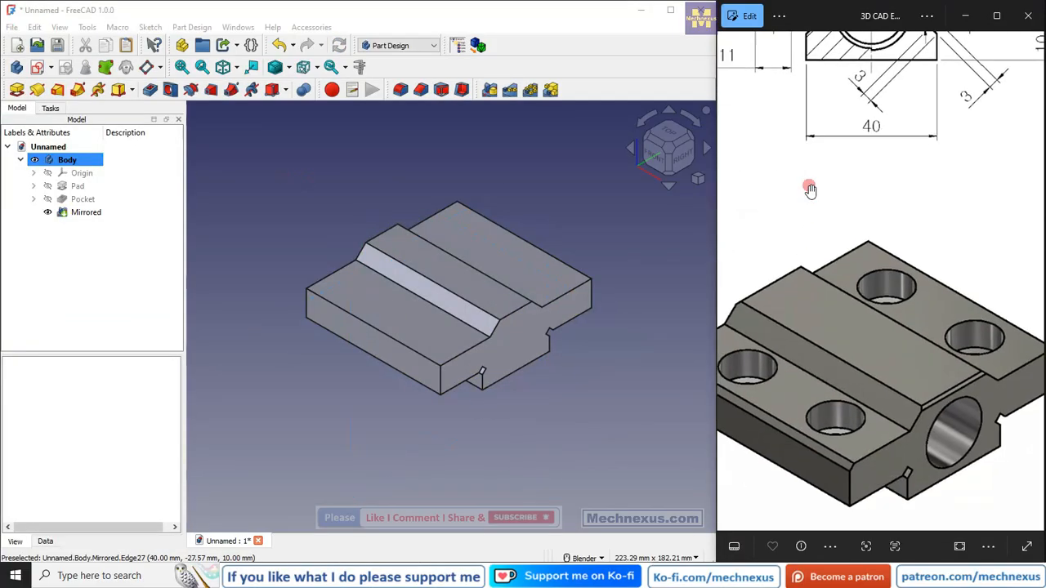
pyautogui.moveTo(855, 390); pyautogui.dragTo(790, 335)
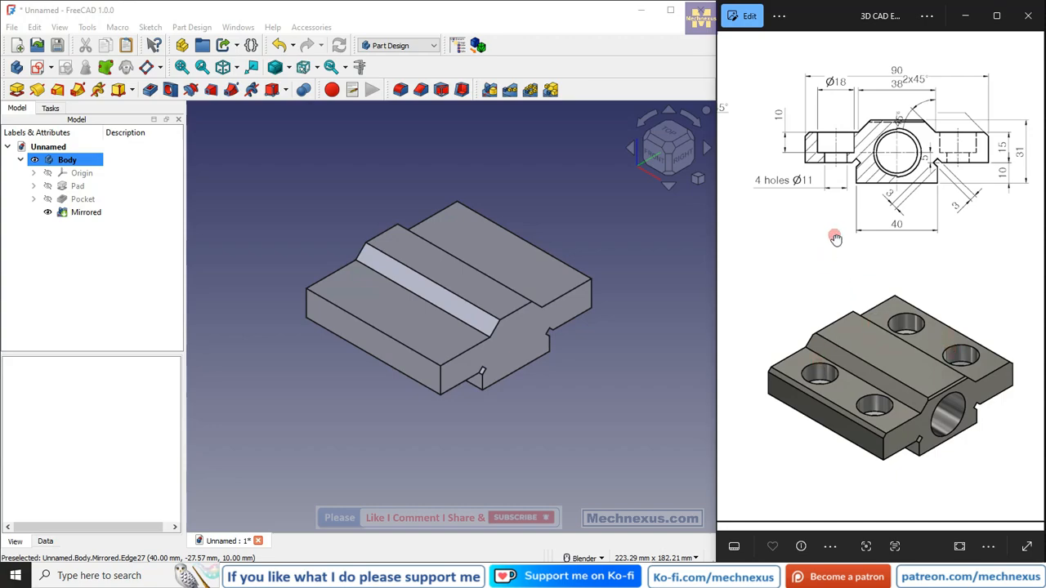
pyautogui.moveTo(835, 237); pyautogui.dragTo(844, 291)
pyautogui.scroll(1, 841, 152)
pyautogui.scroll(2, 839, 152)
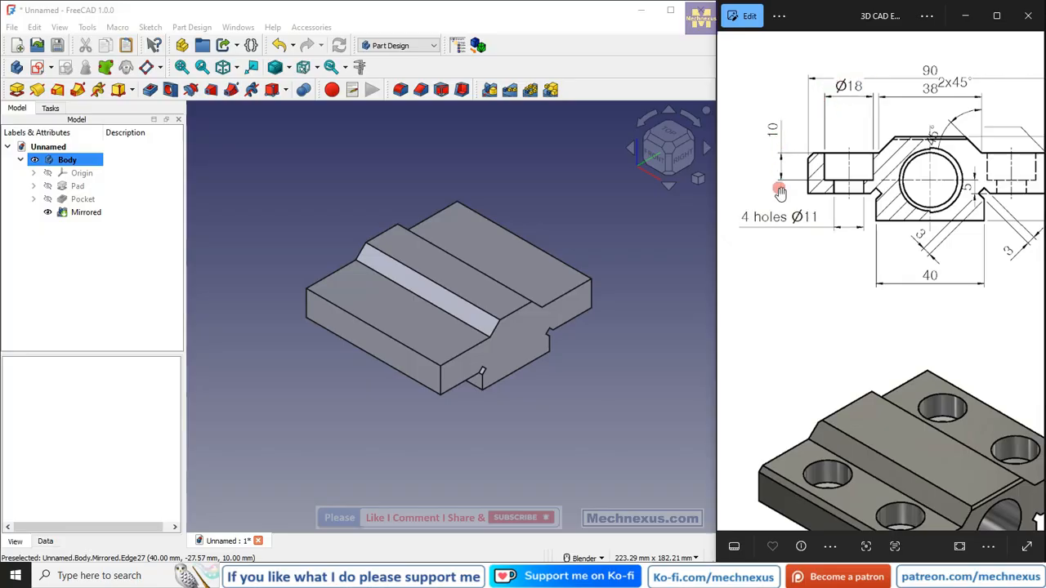
pyautogui.moveTo(922, 326); pyautogui.dragTo(887, 227)
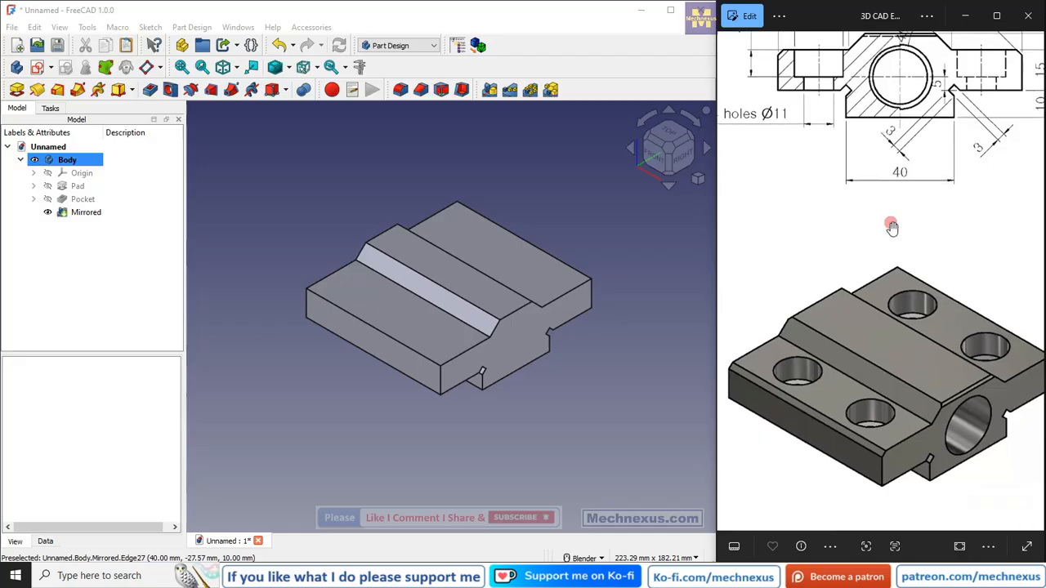
pyautogui.click(408, 310)
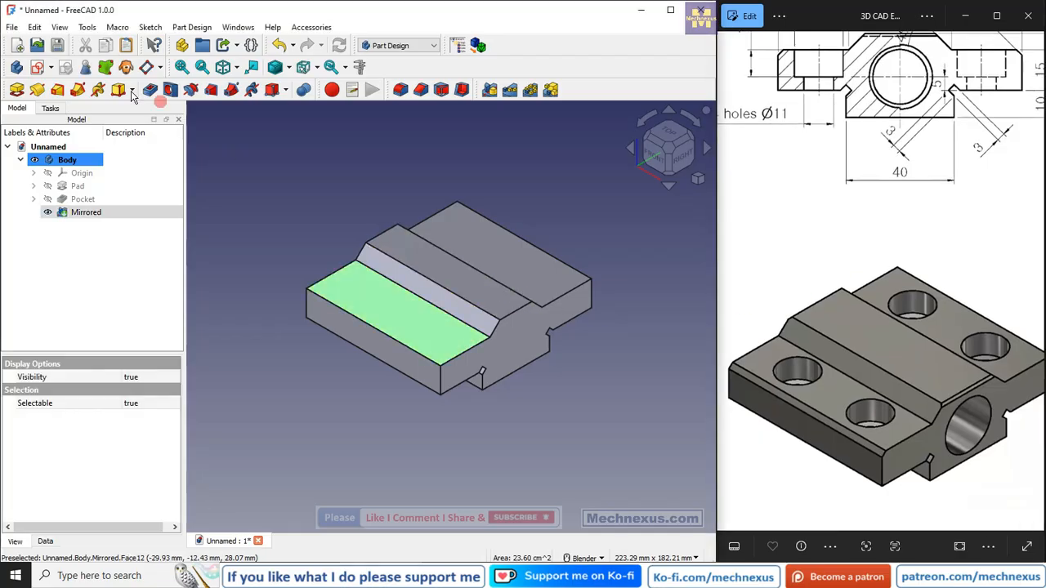
pyautogui.click(38, 68)
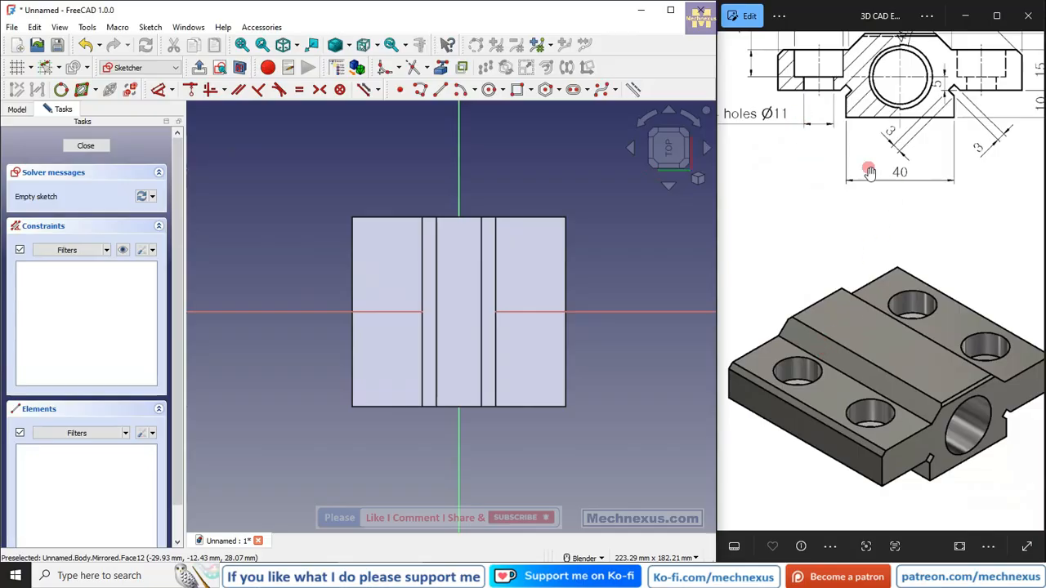
# Sketch a rectangle of about 58 by 57 mm around the origin, spanning both flanges, and convert it to construction geometry.
pyautogui.scroll(-3, 864, 224)
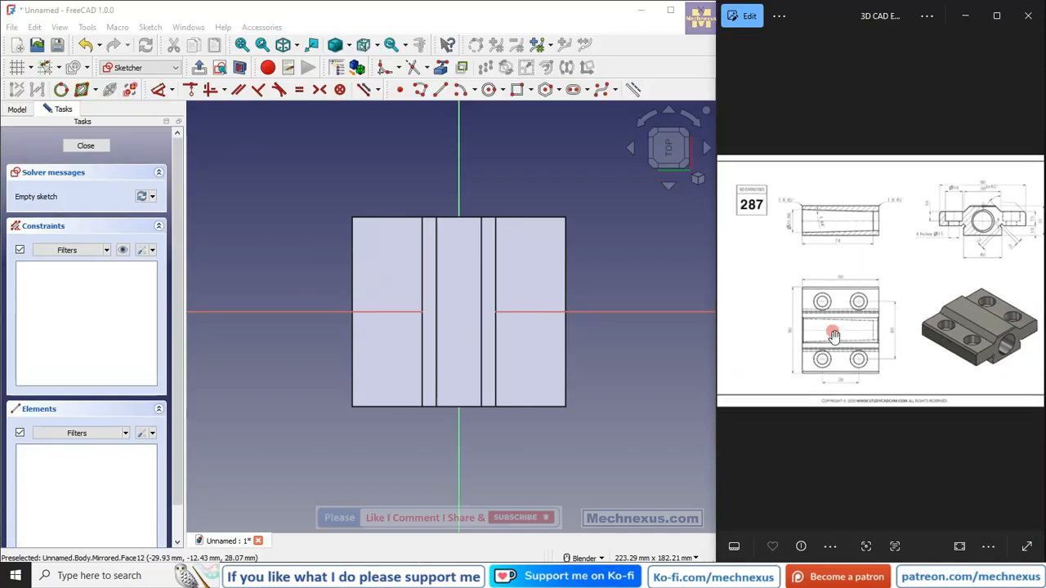
pyautogui.scroll(2, 828, 338)
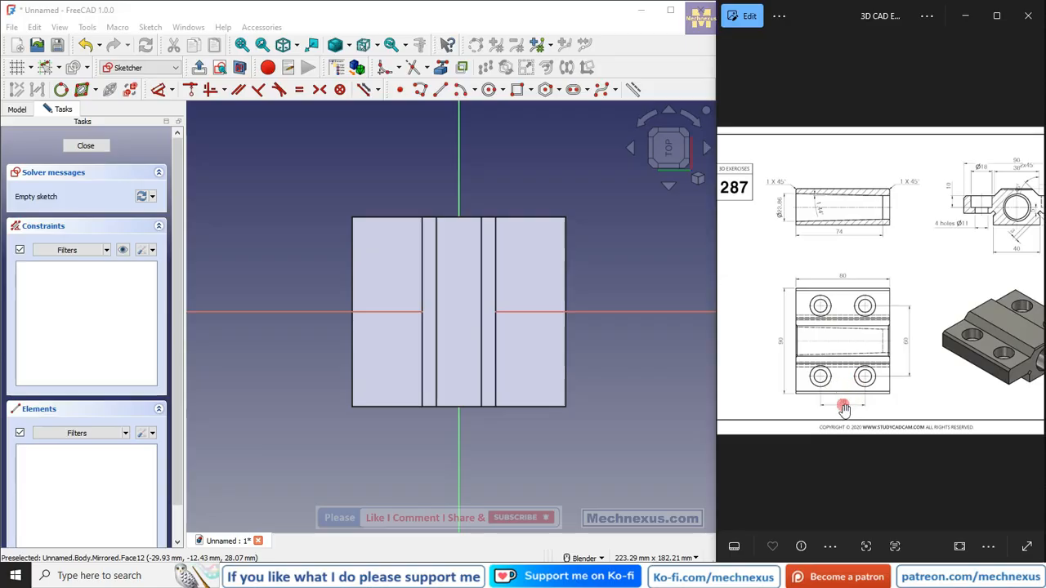
pyautogui.moveTo(840, 408)
pyautogui.mouseDown()
pyautogui.moveTo(976, 276)
pyautogui.moveTo(904, 264)
pyautogui.mouseUp()
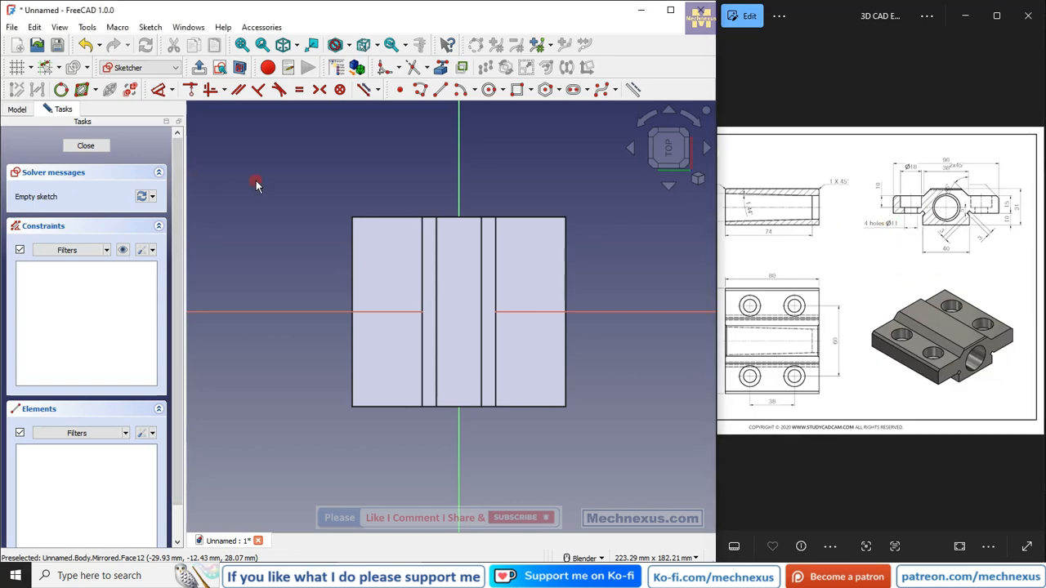
pyautogui.click(516, 89)
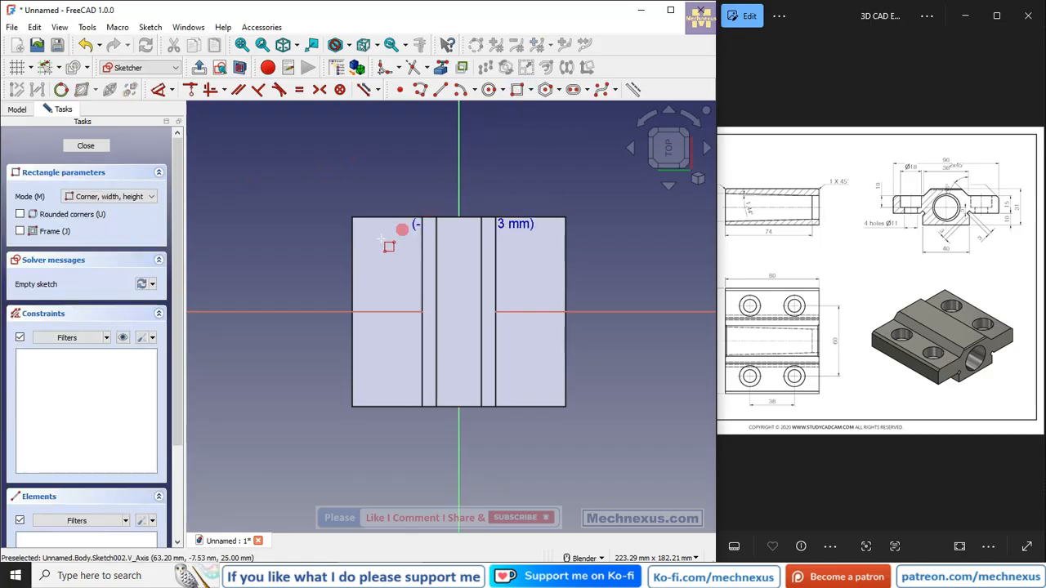
pyautogui.click(528, 381)
pyautogui.rightClick(611, 441)
pyautogui.moveTo(626, 447); pyautogui.dragTo(314, 173)
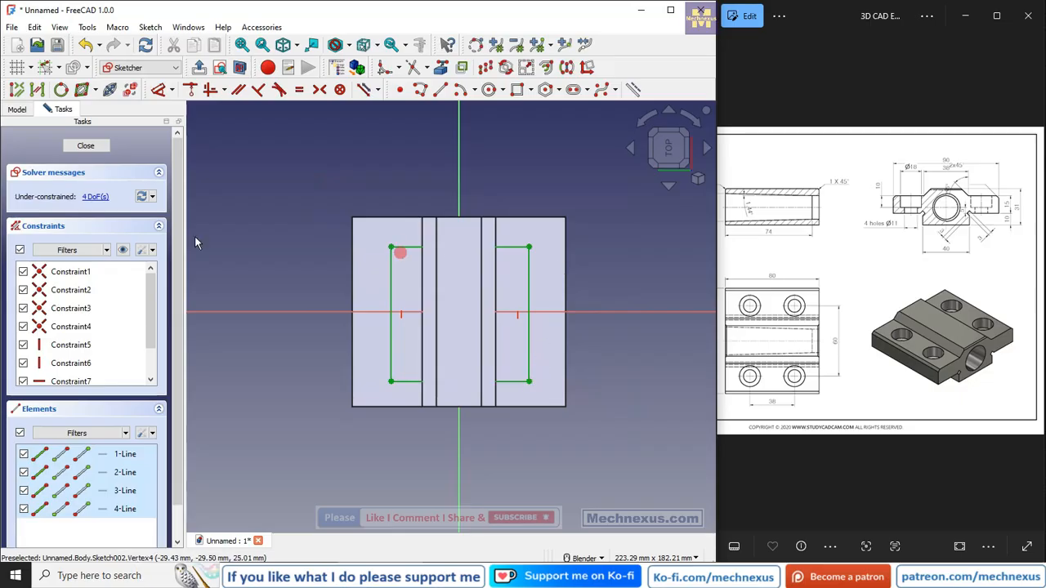
pyautogui.click(632, 90)
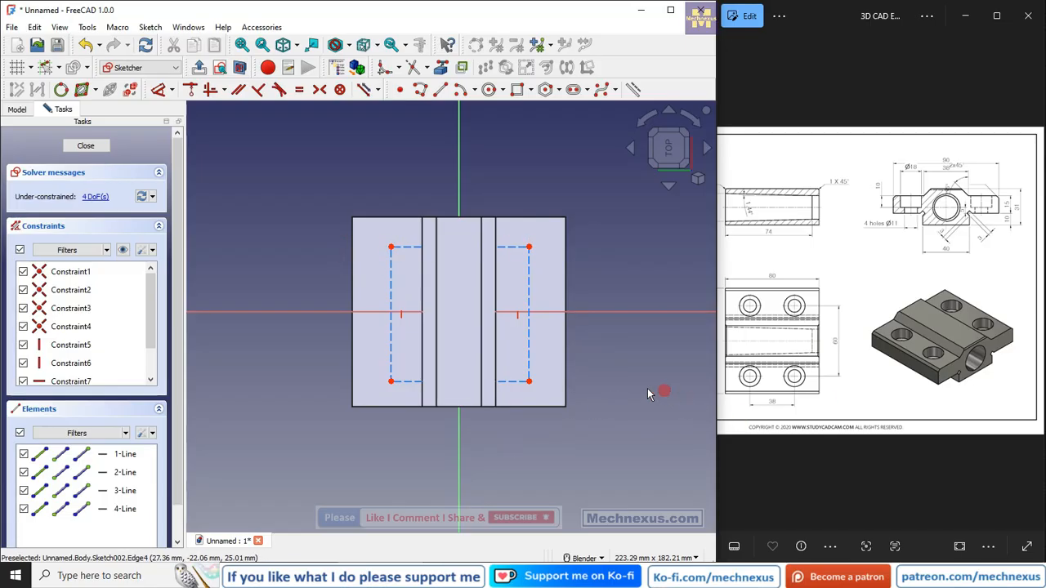
# Dimension the construction rectangle's side running across the raised centre at 38 mm.
pyautogui.click(157, 89)
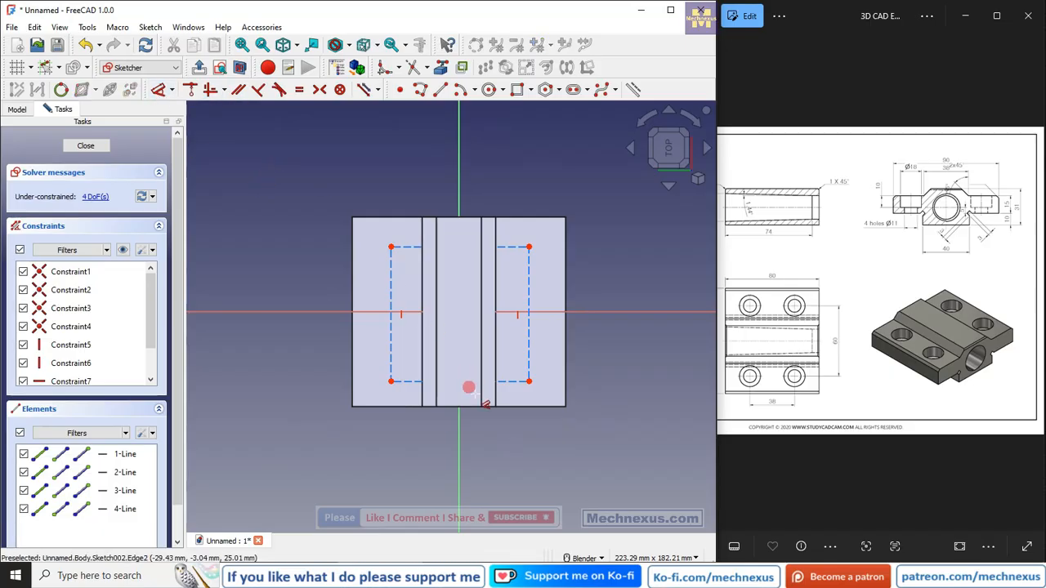
pyautogui.click(514, 381)
pyautogui.click(500, 461)
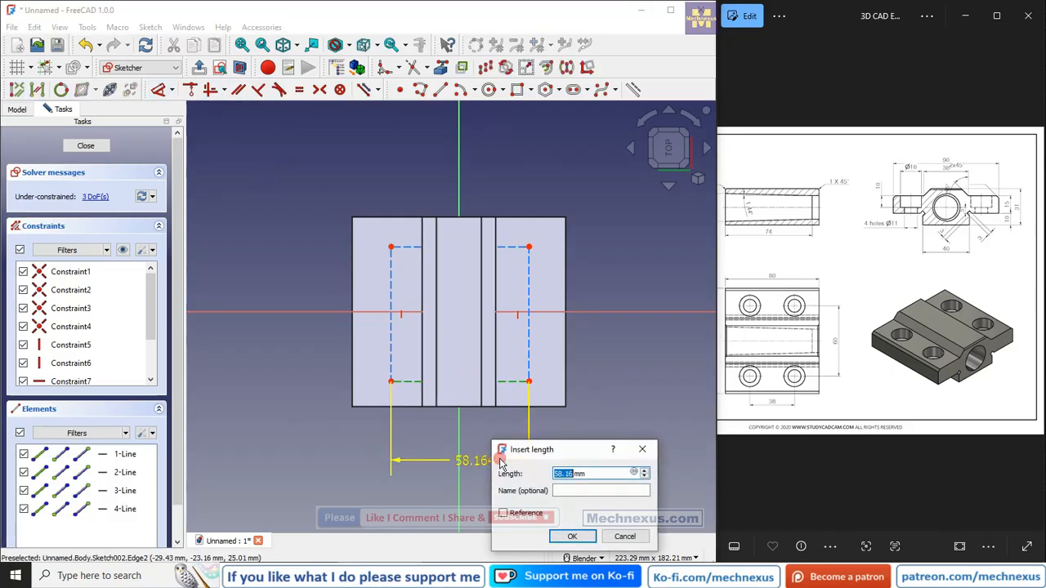
pyautogui.write('38')
pyautogui.press('Return')
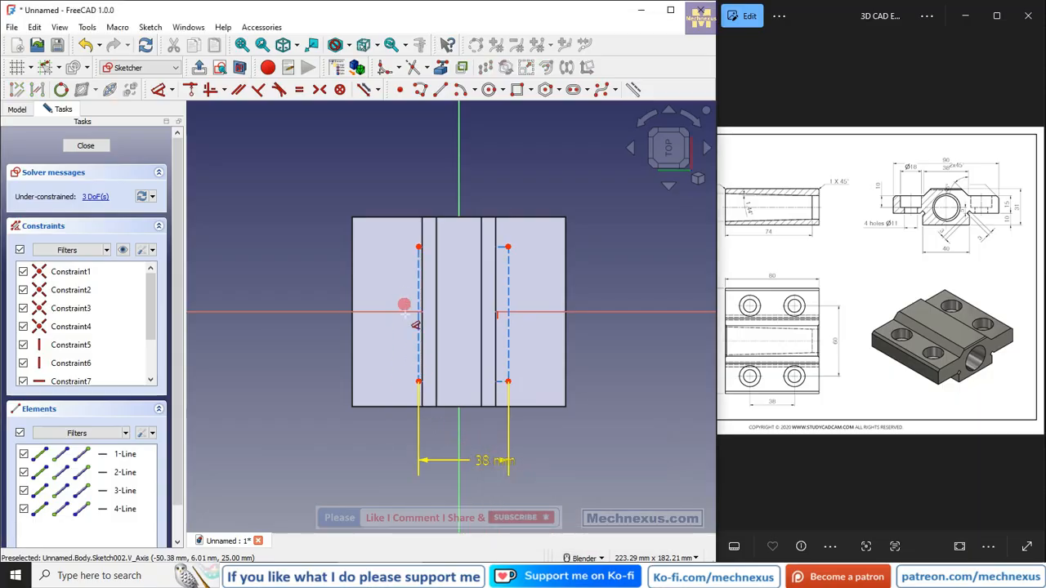
# Dimension the construction rectangle's side parallel to the raised centre at 60 mm.
pyautogui.click(418, 347)
pyautogui.click(293, 326)
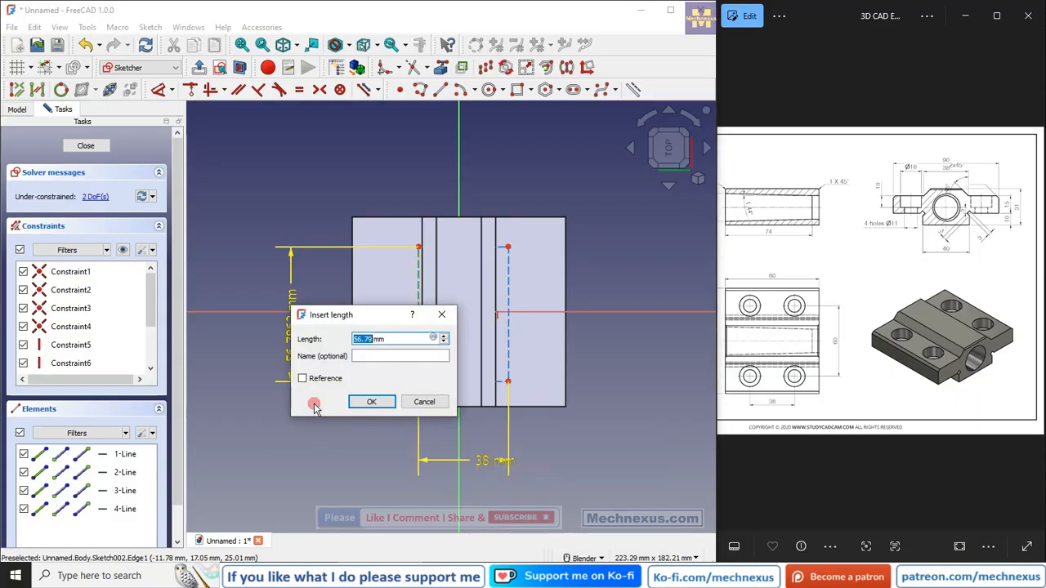
pyautogui.click(790, 393)
pyautogui.scroll(5, 831, 359)
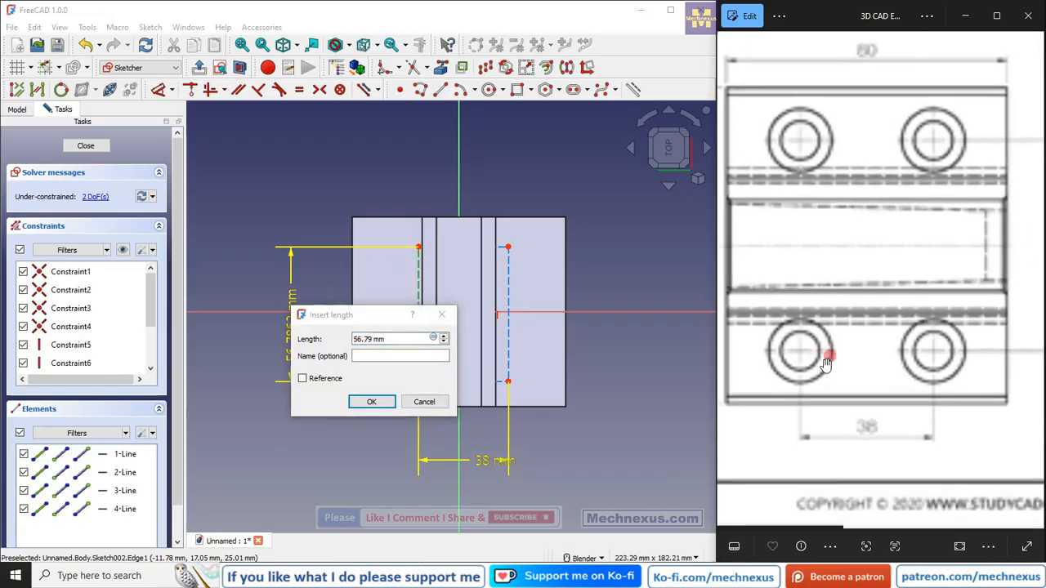
pyautogui.scroll(-3, 852, 367)
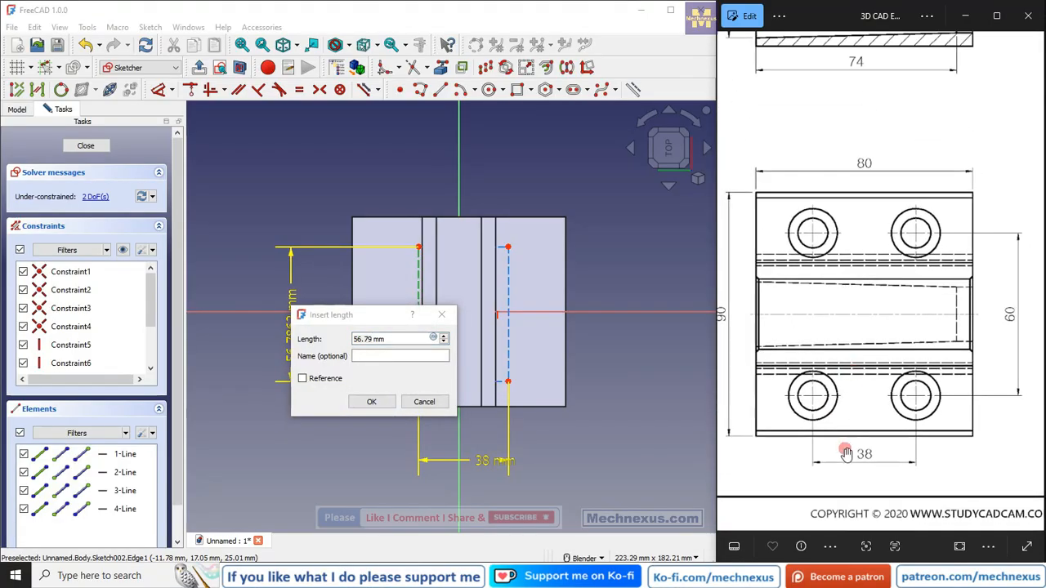
pyautogui.click(404, 338)
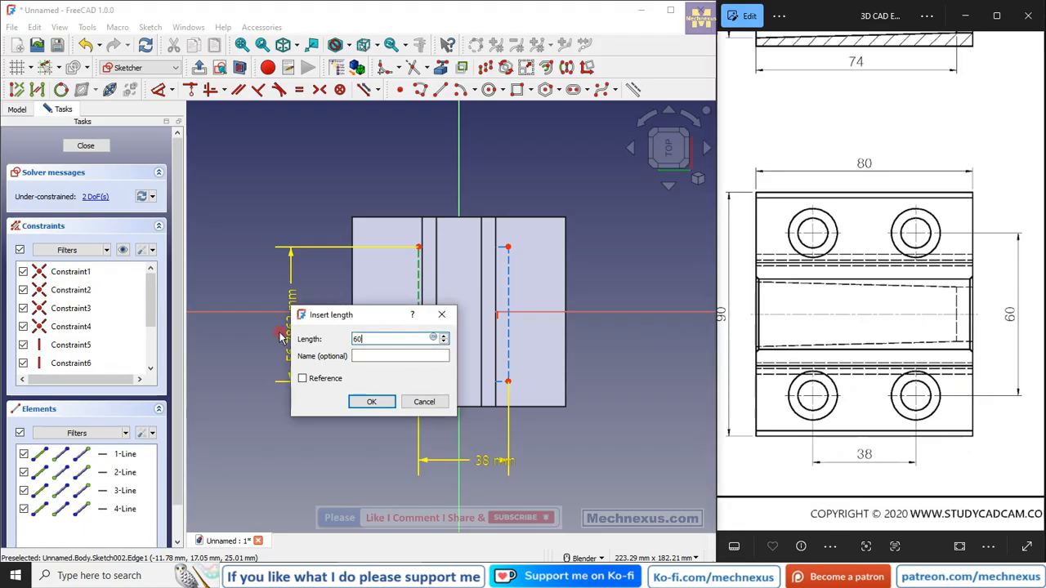
pyautogui.press('Return')
pyautogui.rightClick(606, 431)
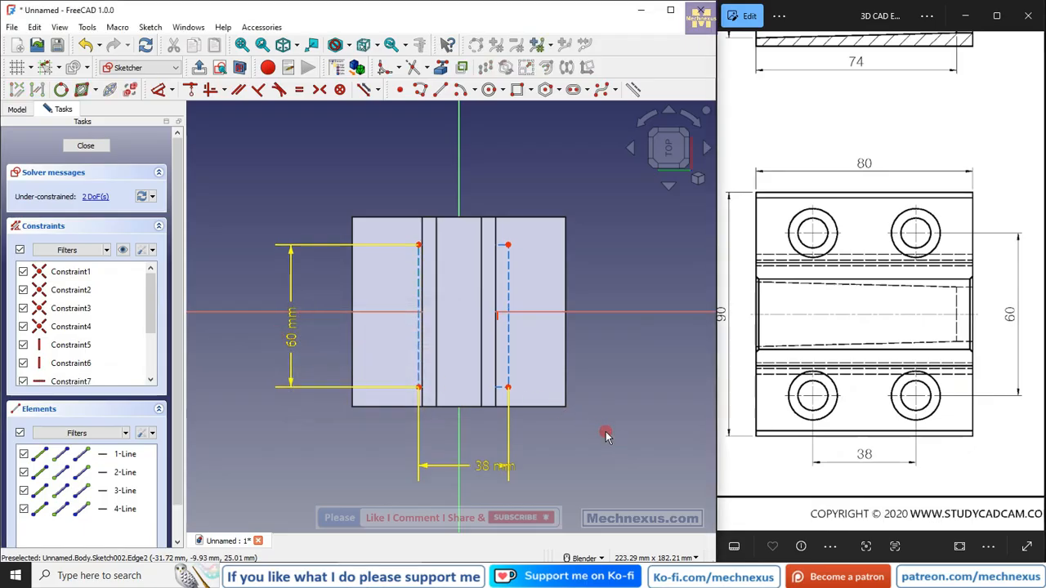
# Correct the construction rectangle to match the drawing's hole spacing: 38 mm parallel to the raised centre and 60 mm across the flanges.
pyautogui.doubleClick(918, 352)
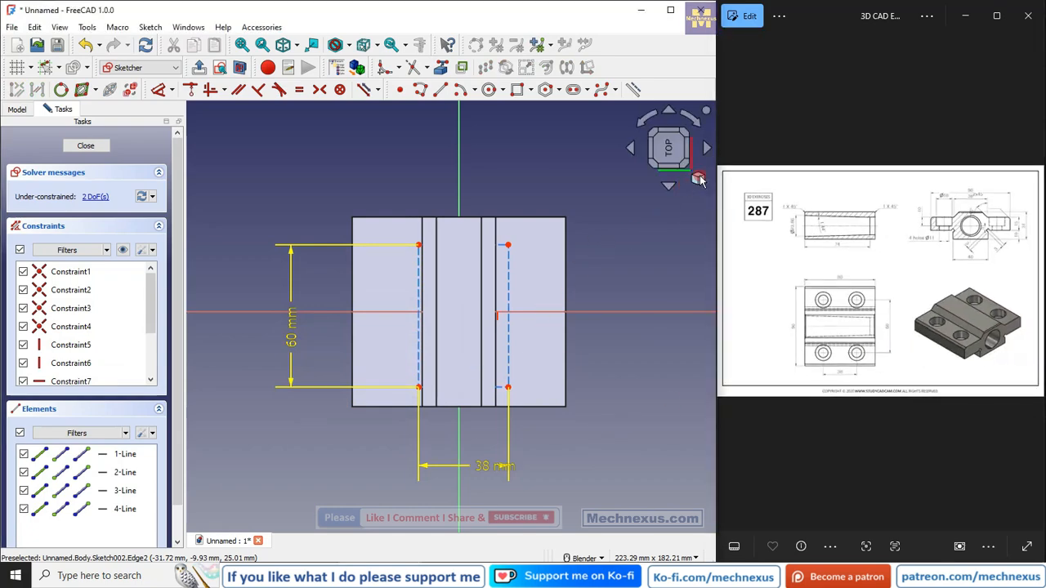
pyautogui.click(697, 178)
pyautogui.click(743, 184)
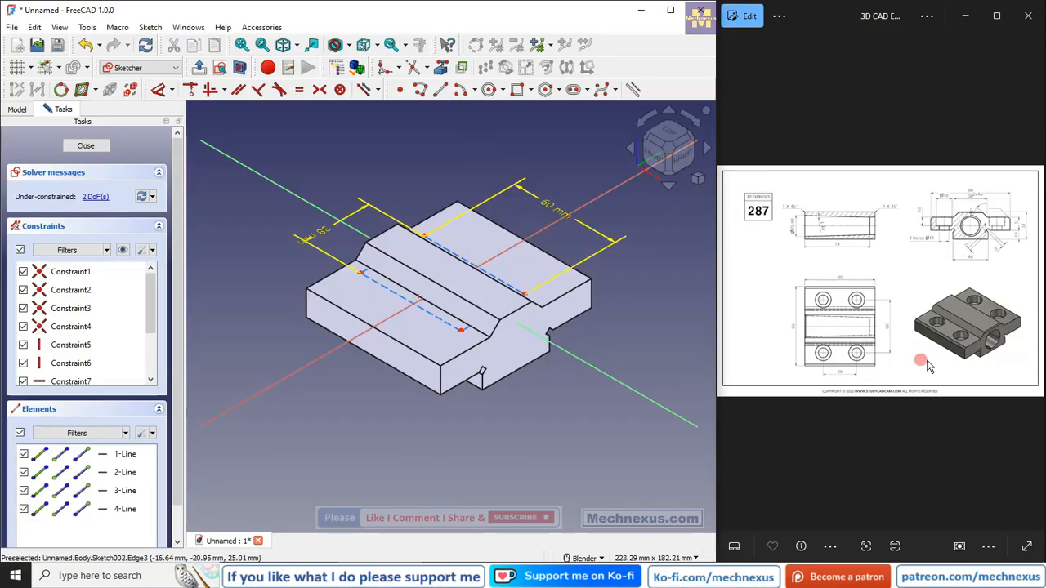
pyautogui.scroll(1, 793, 329)
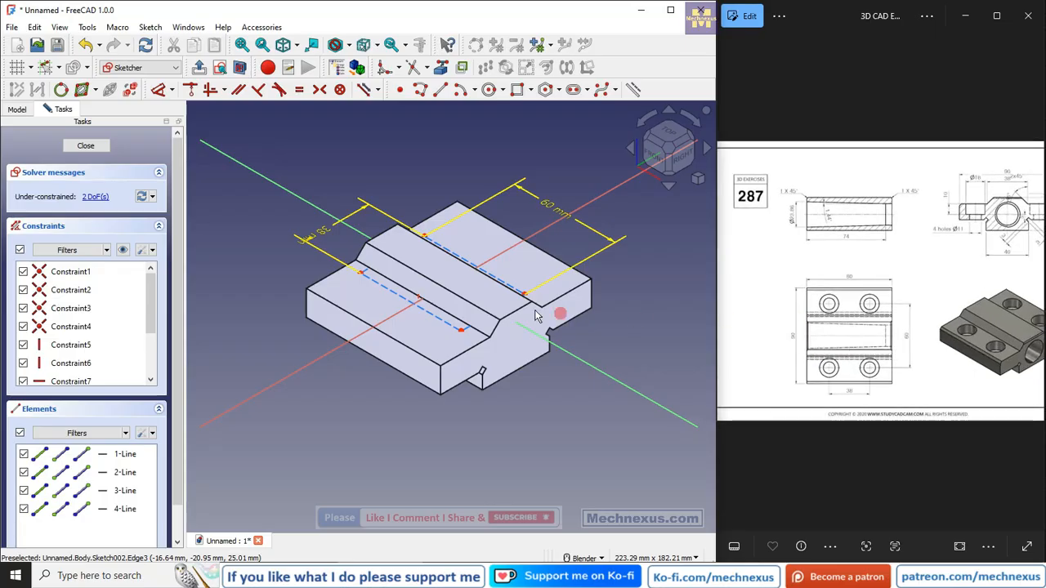
pyautogui.doubleClick(558, 215)
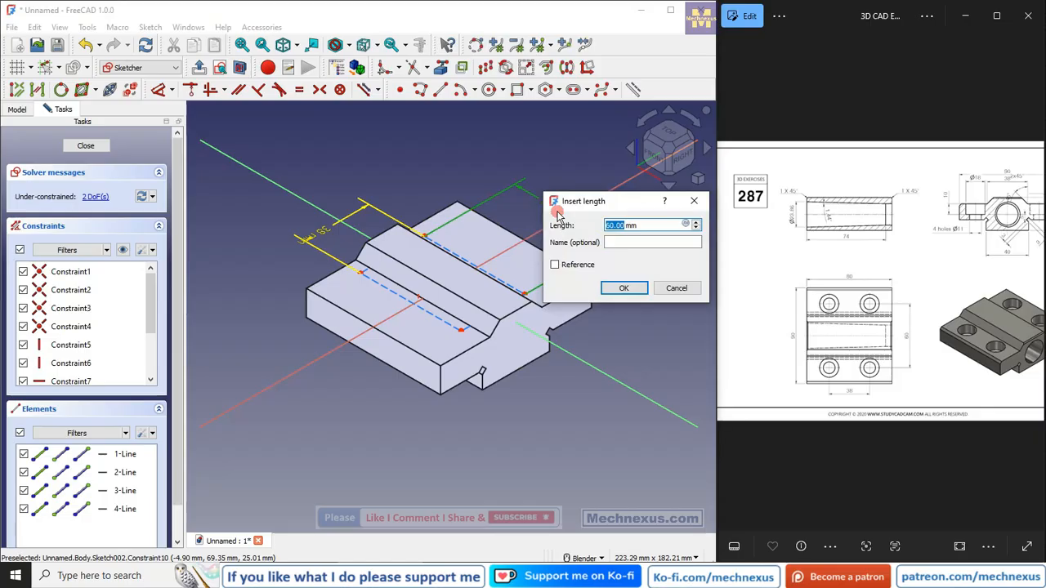
pyautogui.press('Return')
pyautogui.doubleClick(346, 247)
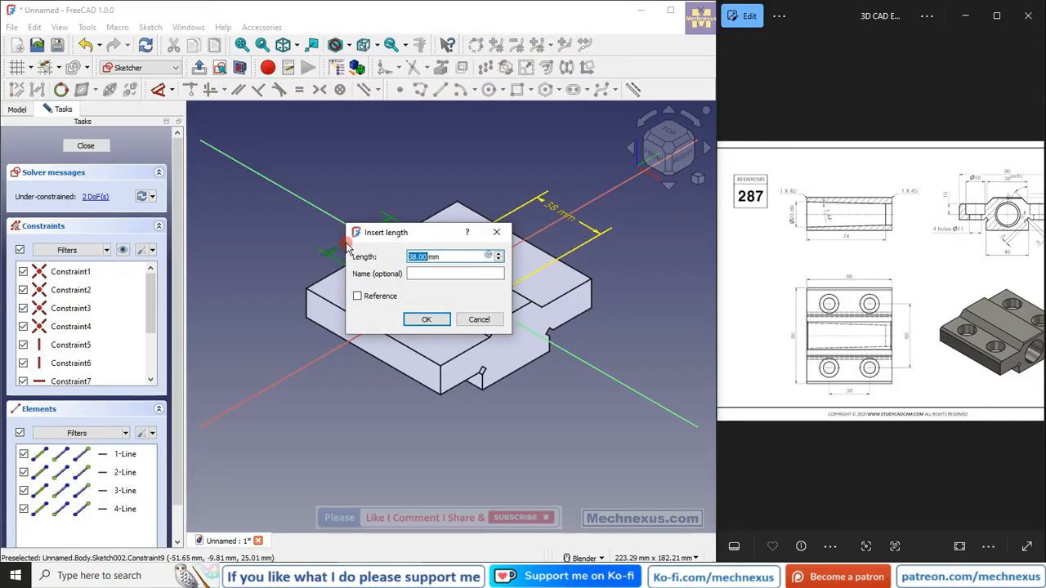
pyautogui.write('30')
pyautogui.press('Return')
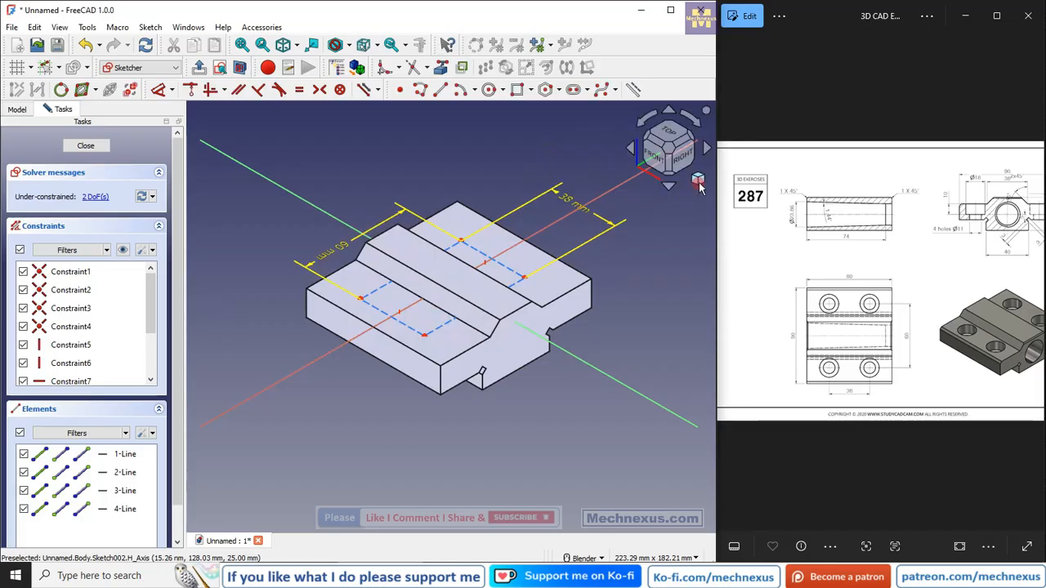
pyautogui.click(668, 131)
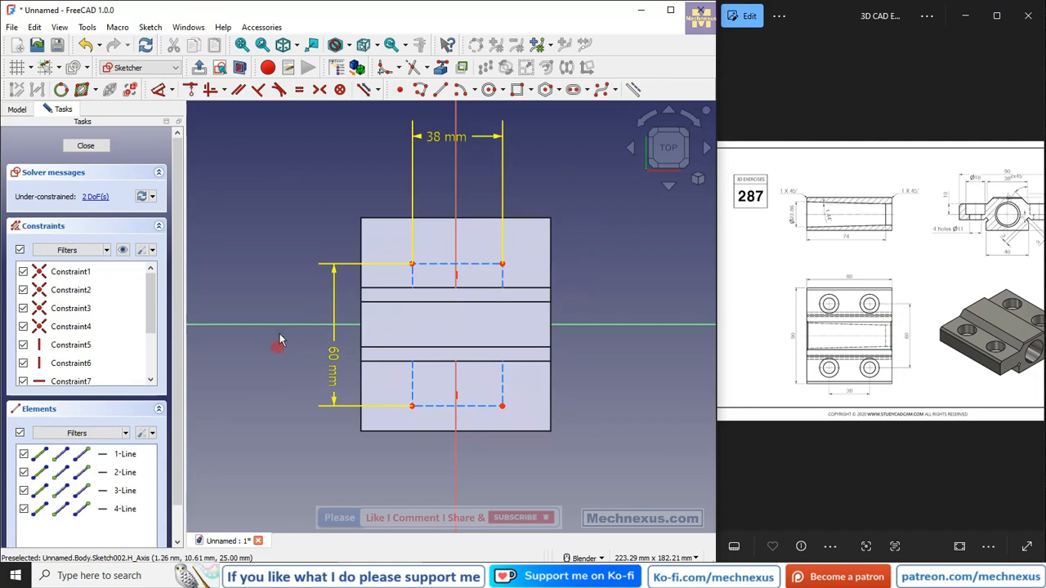
# Switch the model display to wireframe so the whole construction rectangle can be seen through the block.
pyautogui.click(349, 44)
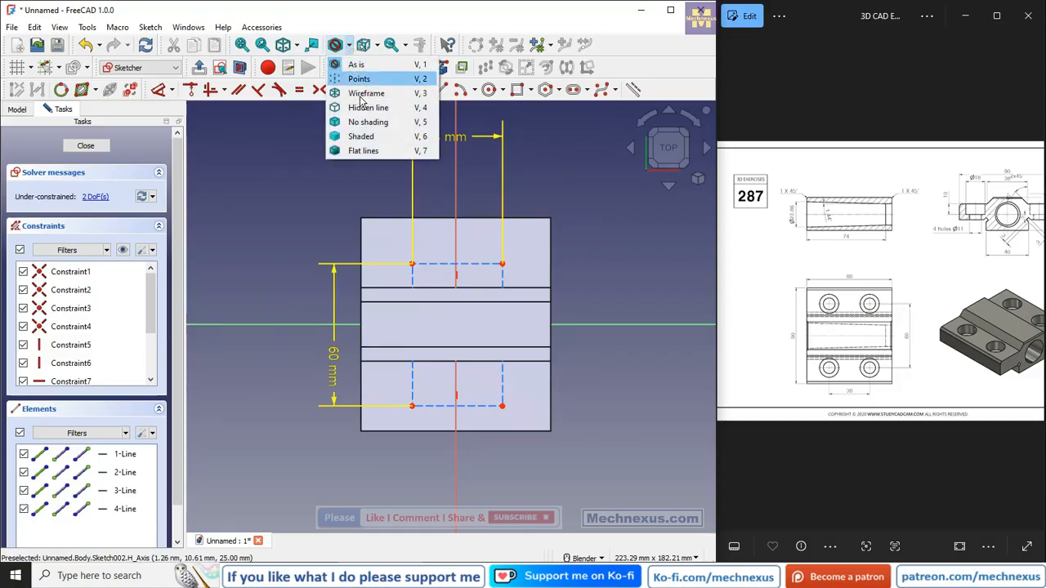
pyautogui.click(365, 113)
pyautogui.scroll(2, 361, 353)
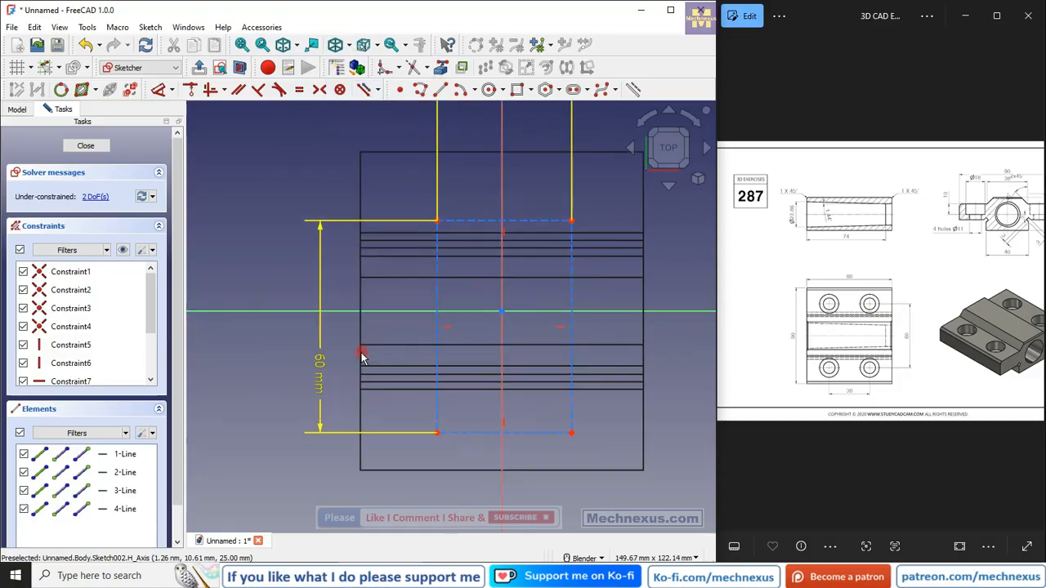
pyautogui.scroll(-2, 538, 320)
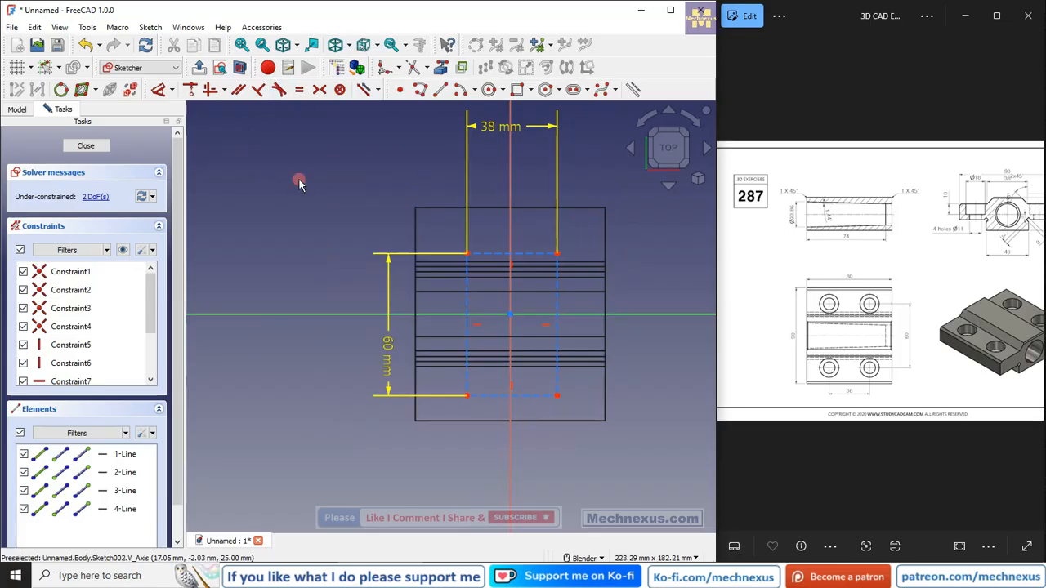
# Constrain the construction rectangle's corners symmetric about both the horizontal and the vertical sketch axes.
pyautogui.click(319, 90)
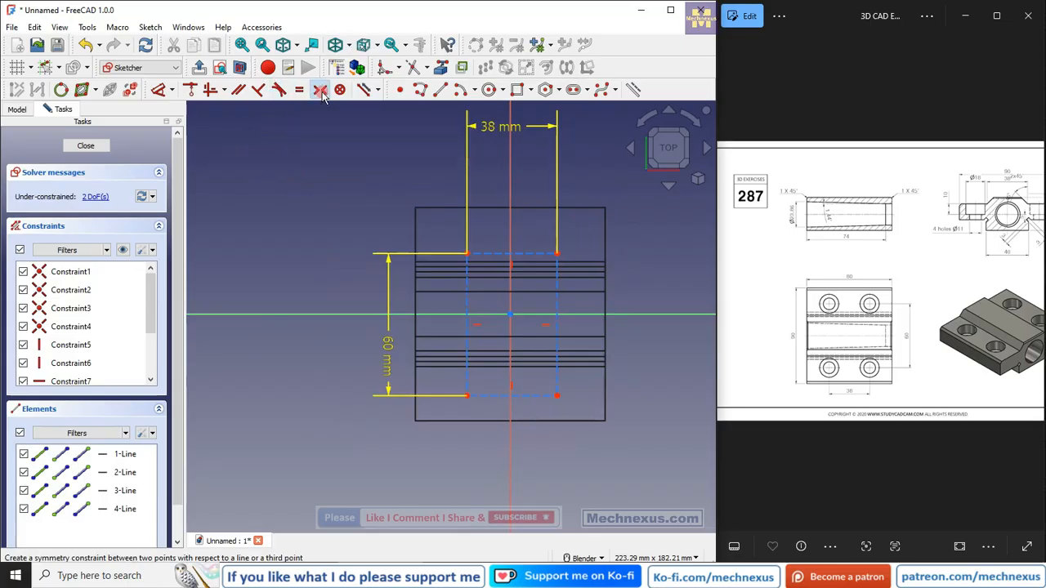
pyautogui.click(464, 253)
pyautogui.click(466, 396)
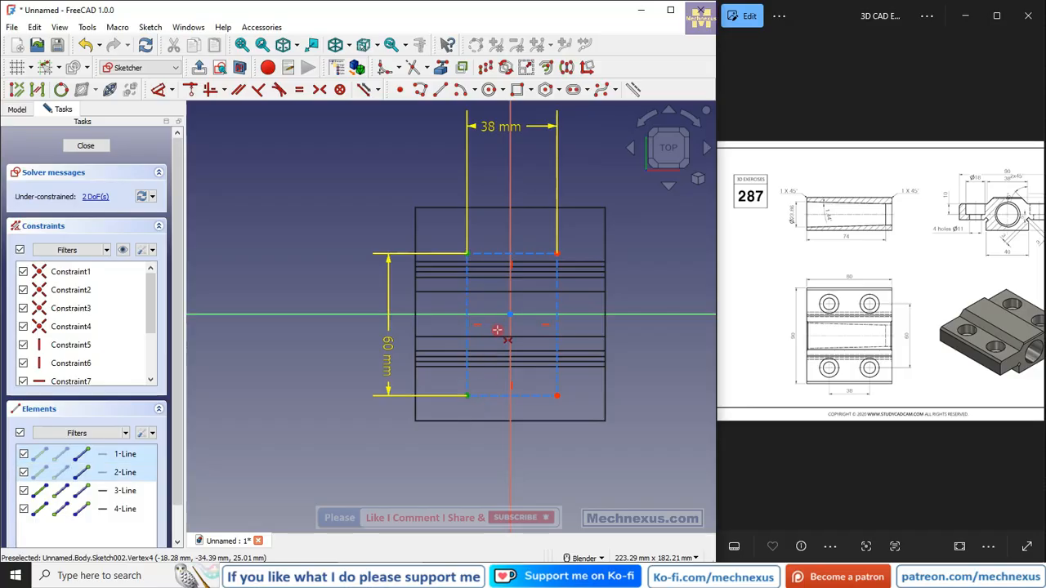
pyautogui.click(495, 316)
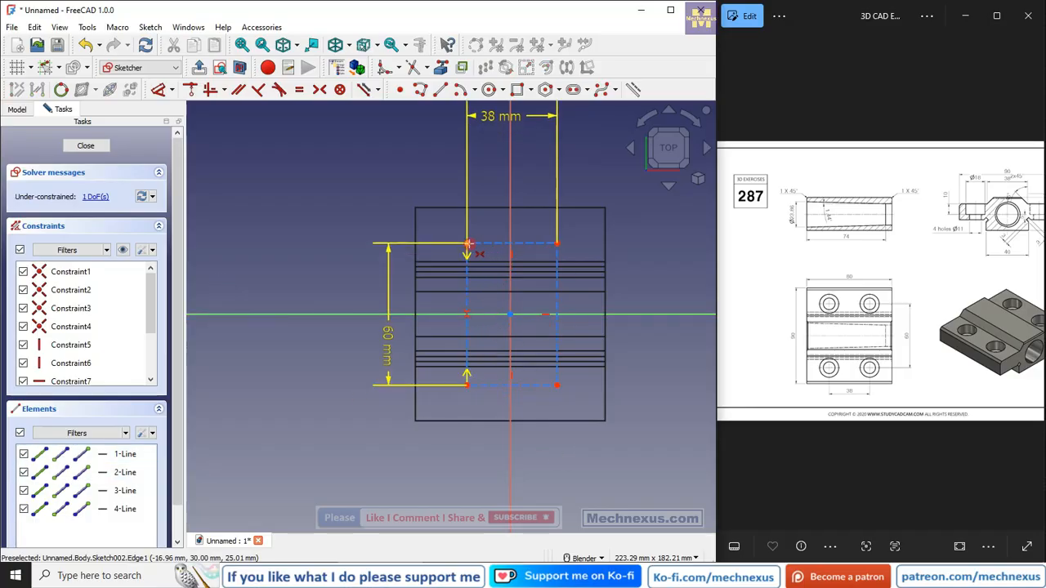
pyautogui.click(467, 243)
pyautogui.click(556, 242)
pyautogui.click(512, 233)
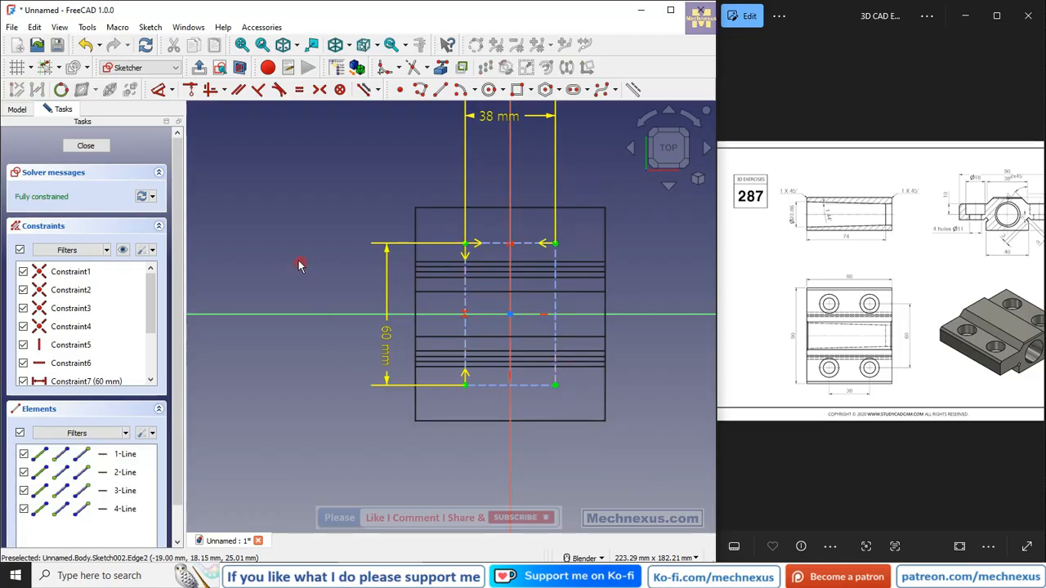
# Draw four circles centred on the corners of the construction rectangle, the first about 17 mm in diameter.
pyautogui.click(488, 89)
pyautogui.click(464, 242)
pyautogui.click(476, 226)
pyautogui.click(555, 243)
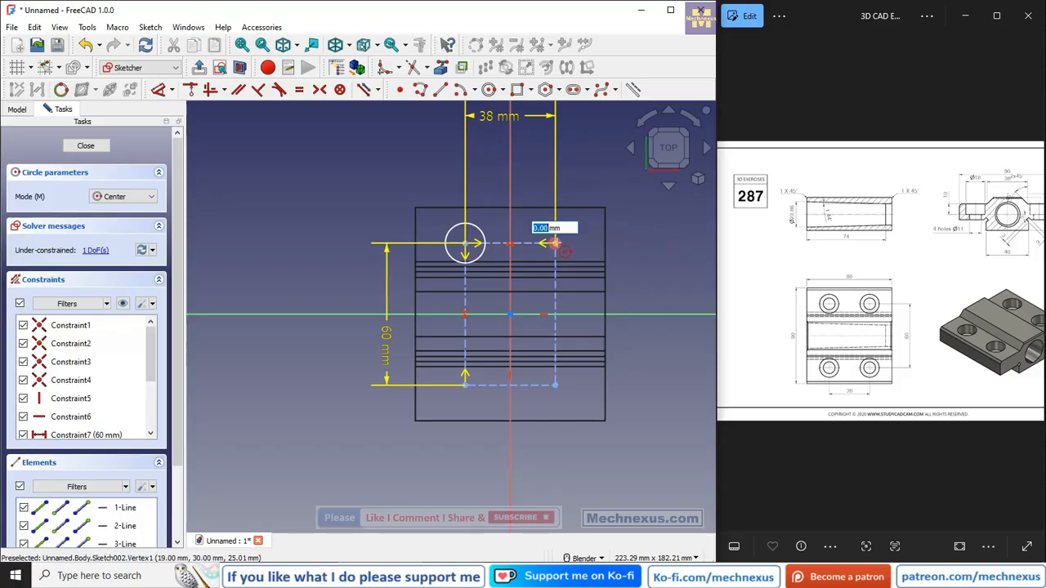
pyautogui.click(578, 237)
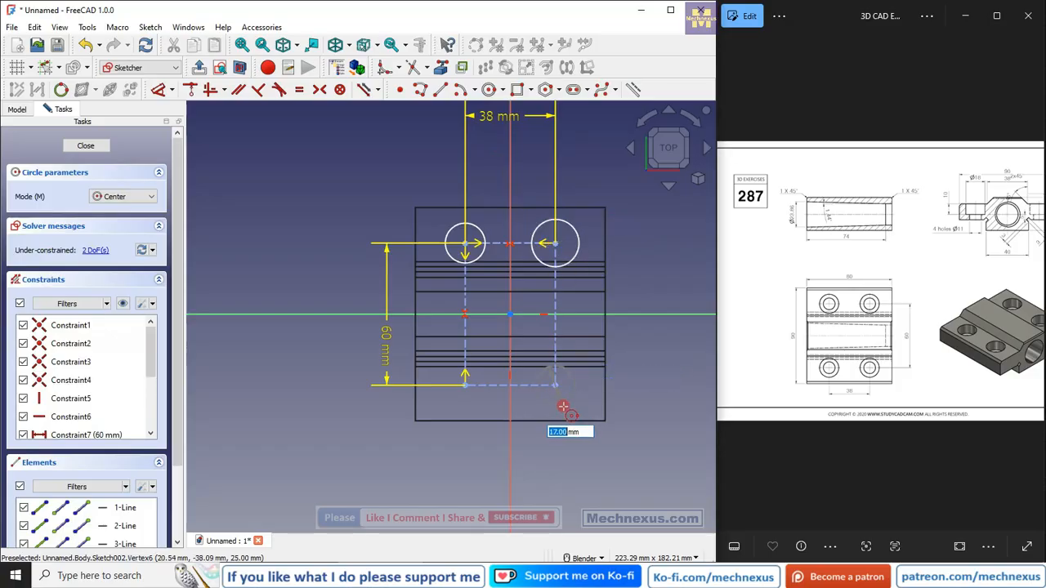
pyautogui.click(562, 406)
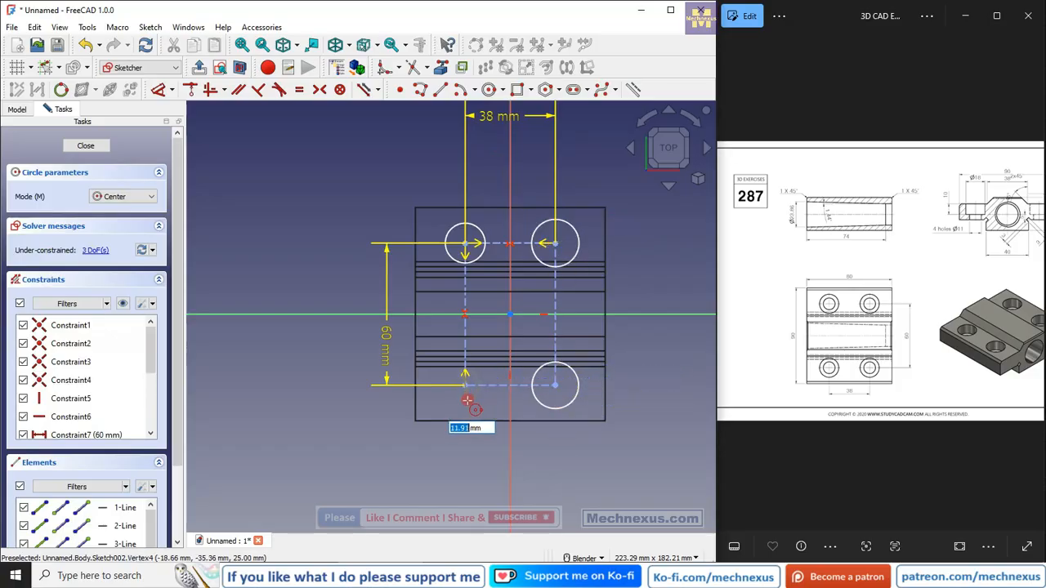
pyautogui.click(467, 401)
pyautogui.rightClick(366, 385)
# Dimension the first circle with the drawing's through-hole diameter of 11 mm.
pyautogui.click(160, 94)
pyautogui.click(455, 230)
pyautogui.click(406, 167)
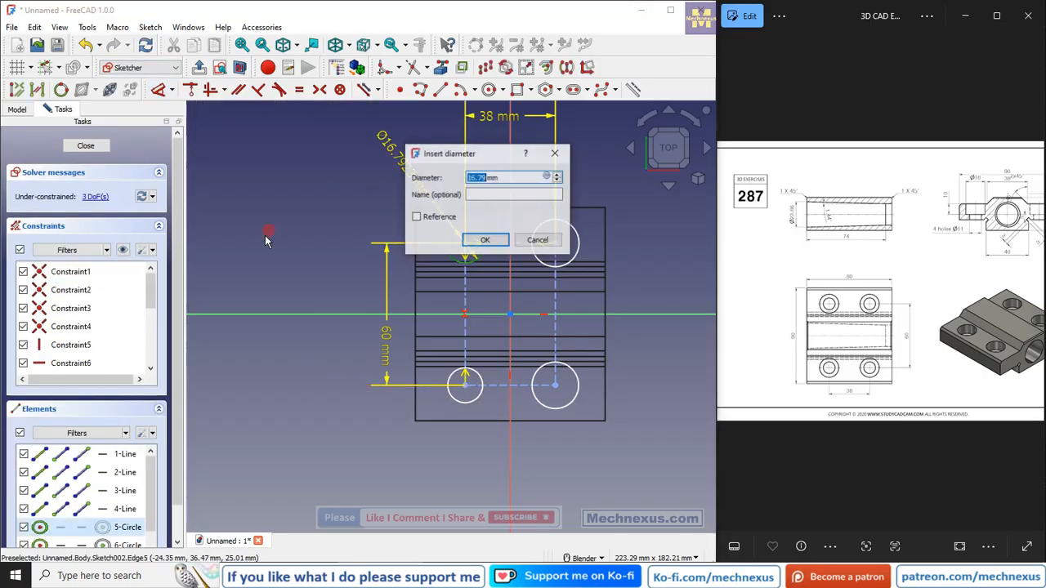
pyautogui.doubleClick(950, 235)
pyautogui.doubleClick(951, 235)
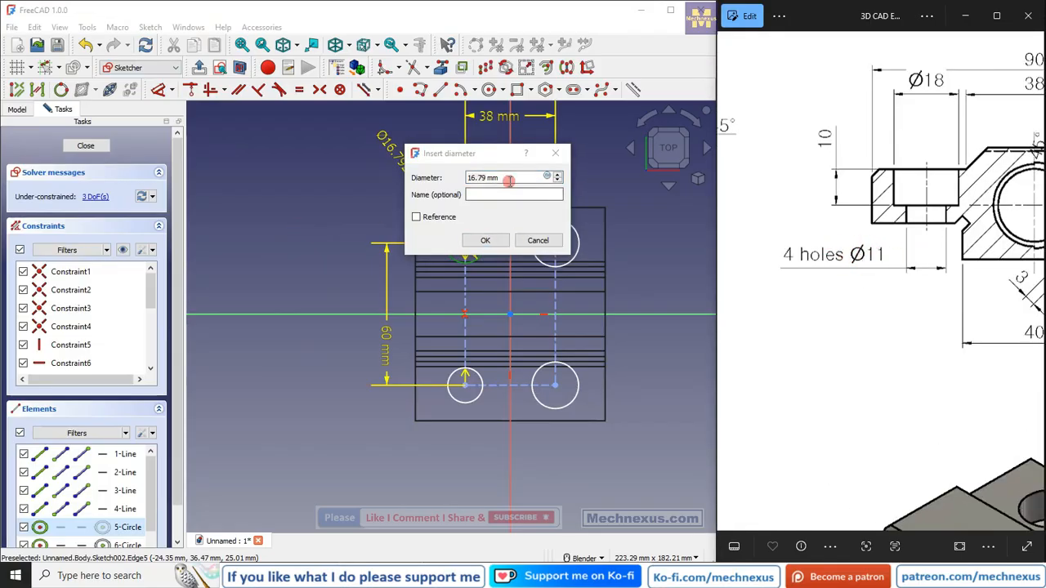
pyautogui.moveTo(508, 179); pyautogui.dragTo(391, 180)
pyautogui.write('11')
pyautogui.click(484, 240)
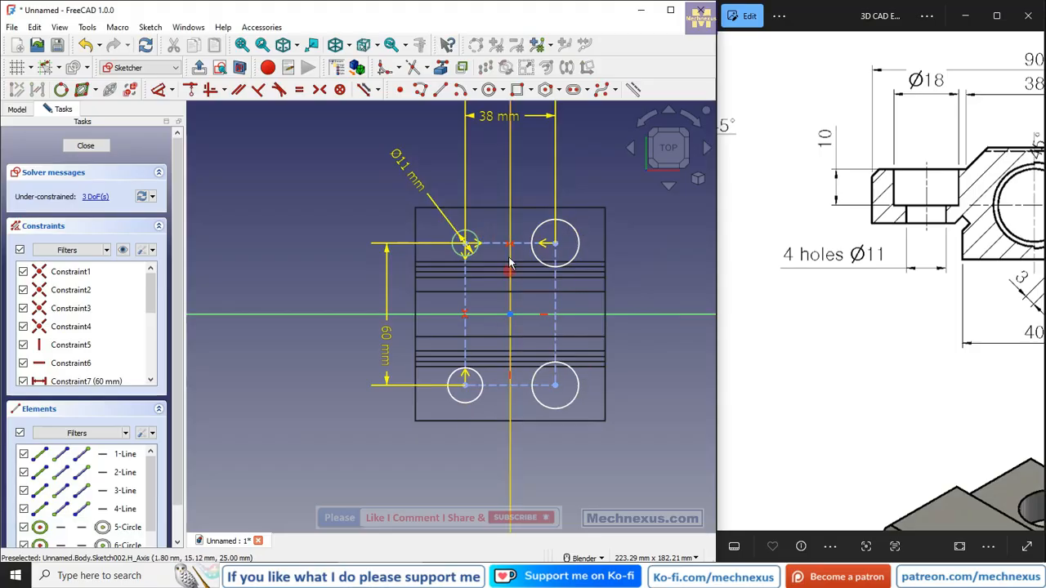
# Constrain all four hole circles to equal size and close the sketch.
pyautogui.click(481, 229)
pyautogui.click(575, 236)
pyautogui.click(574, 399)
pyautogui.click(468, 408)
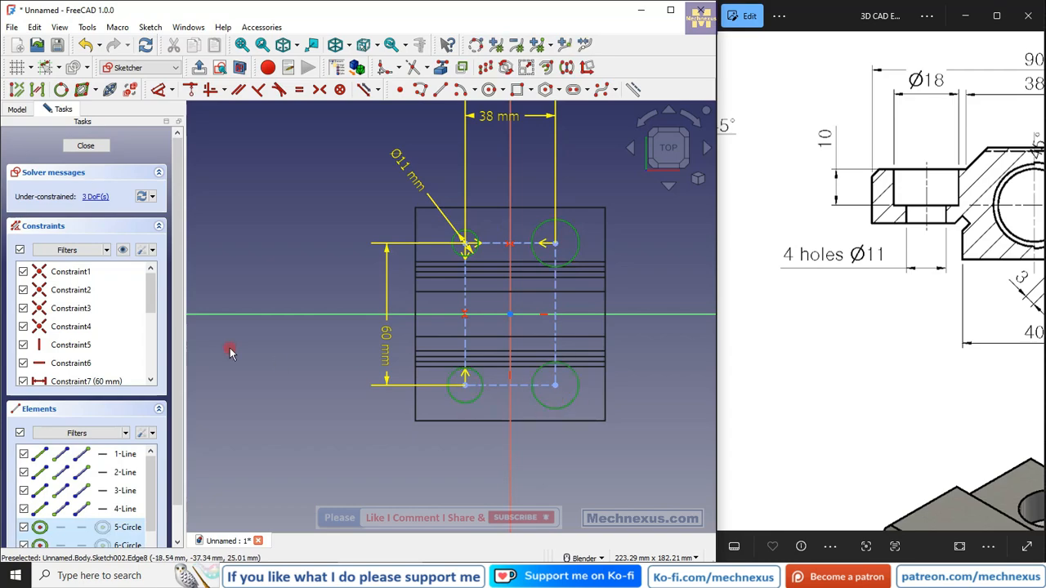
pyautogui.click(299, 91)
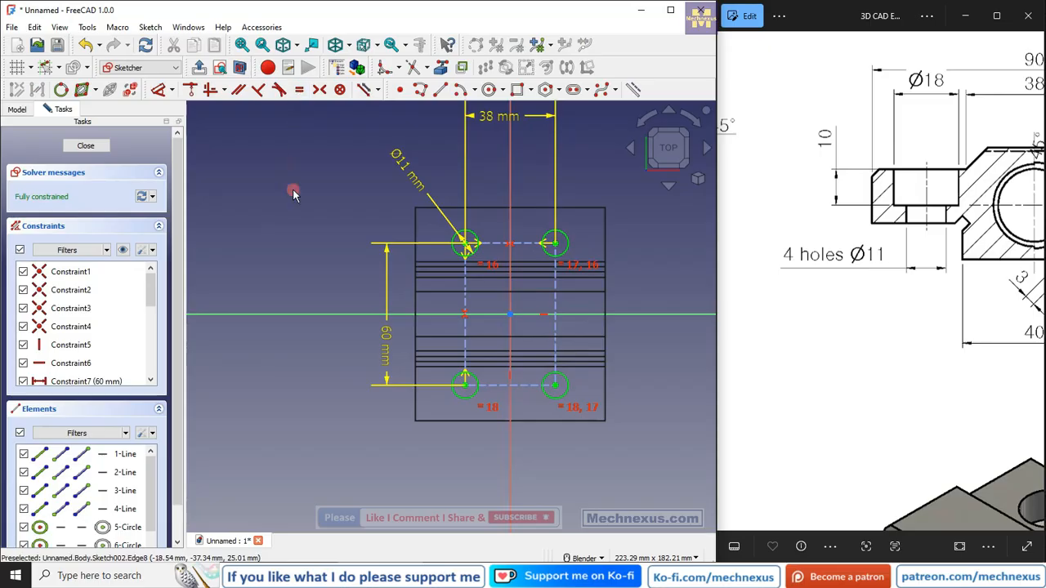
pyautogui.click(92, 145)
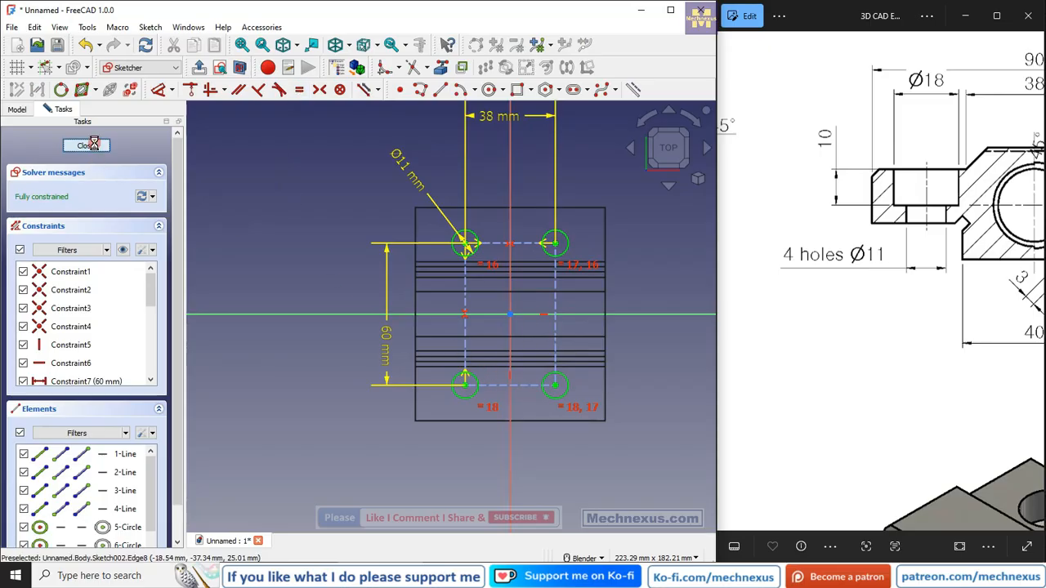
# Set the model's draw style back to a solid display with edges, using Flat lines.
pyautogui.click(871, 335)
pyautogui.scroll(-6, 872, 335)
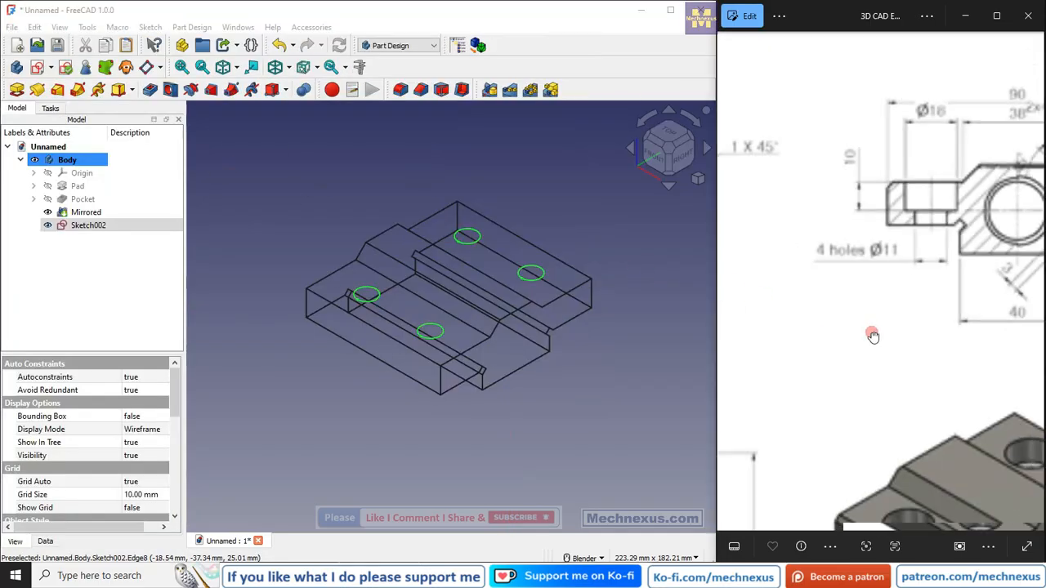
pyautogui.scroll(3, 974, 245)
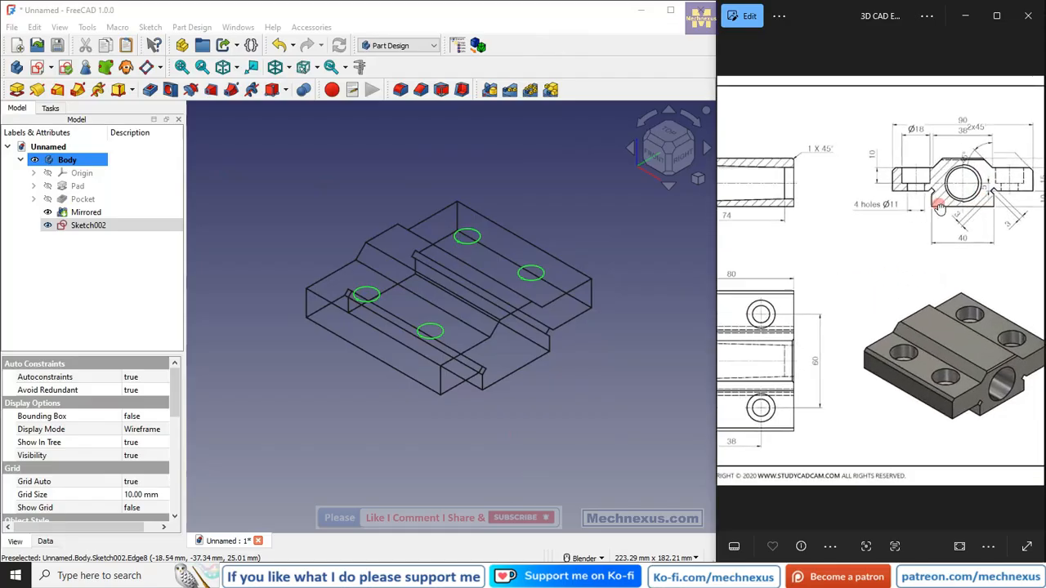
pyautogui.scroll(2, 873, 184)
pyautogui.click(268, 217)
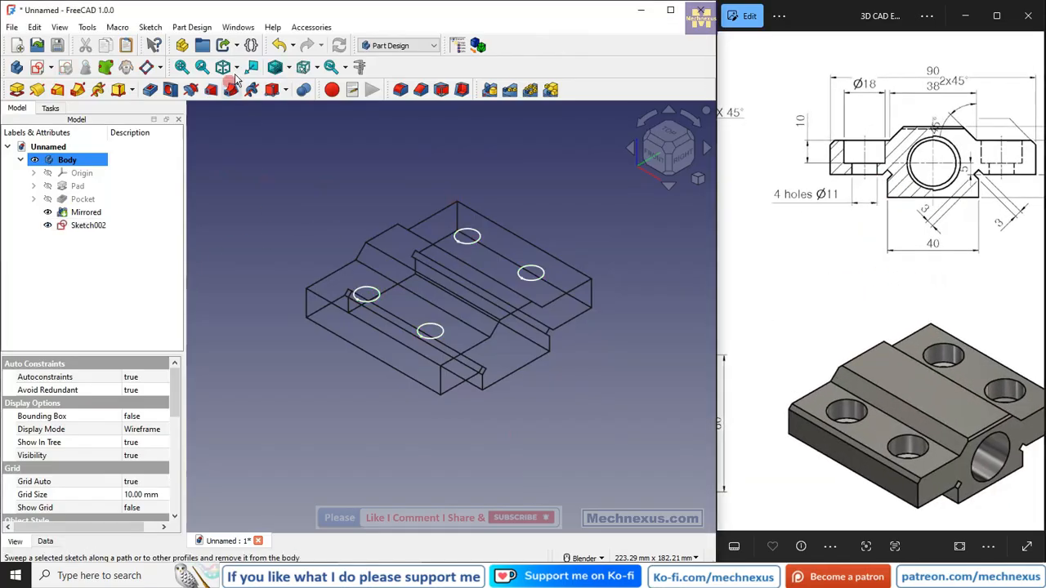
pyautogui.click(318, 69)
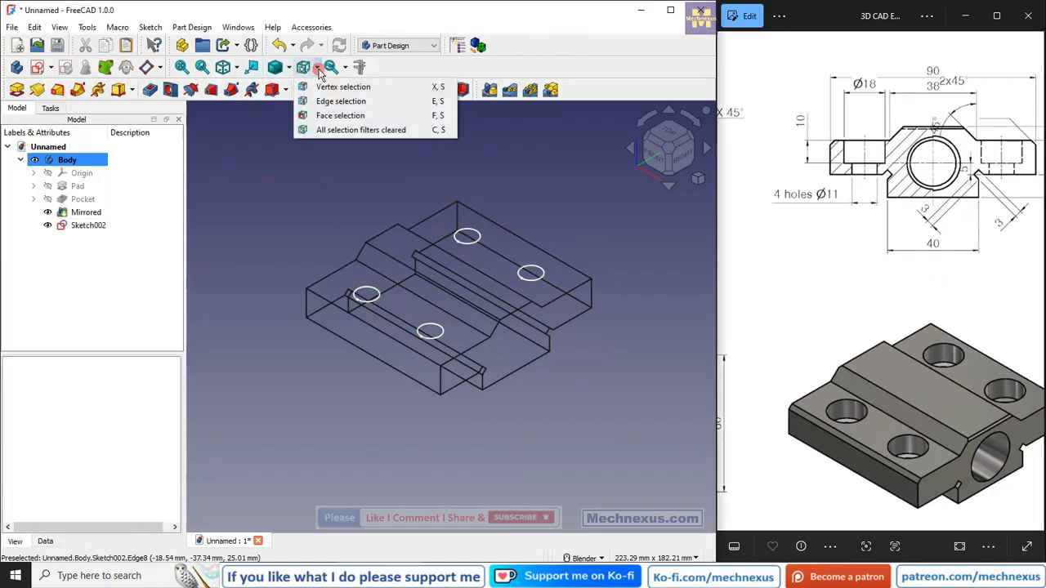
pyautogui.click(278, 70)
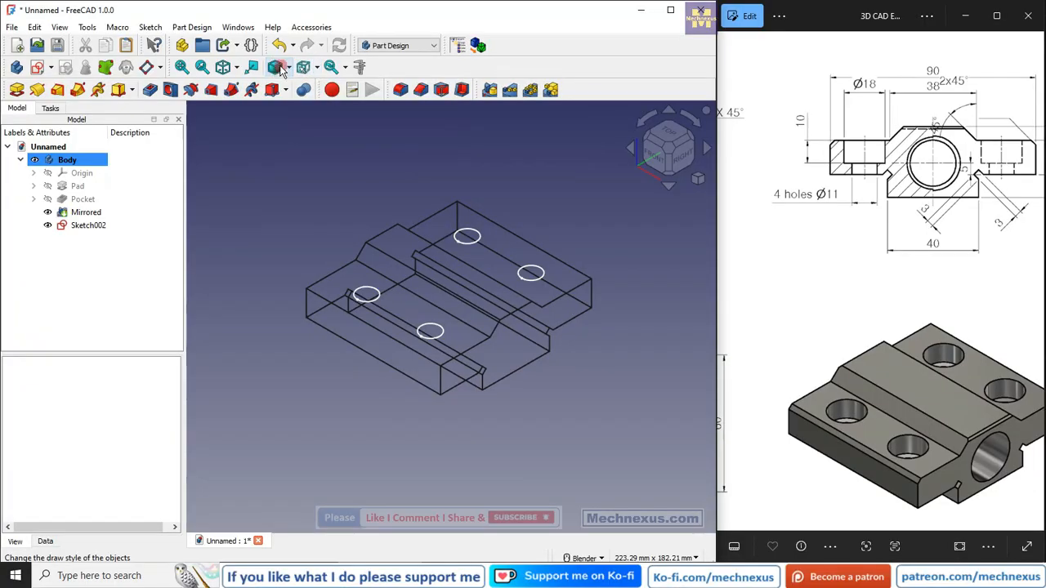
pyautogui.click(288, 70)
pyautogui.click(273, 71)
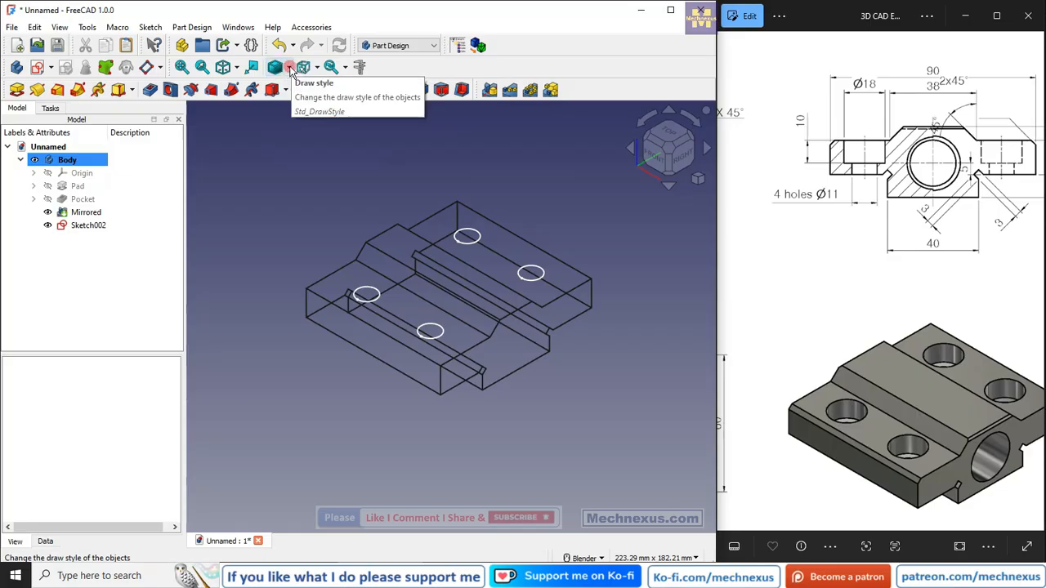
pyautogui.click(289, 68)
pyautogui.click(301, 160)
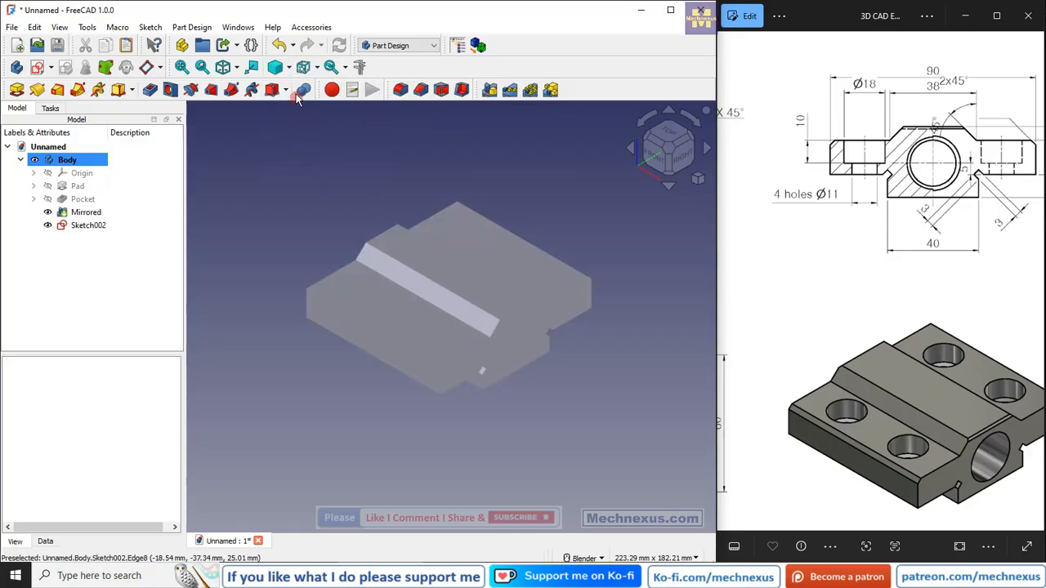
pyautogui.click(288, 69)
pyautogui.click(302, 174)
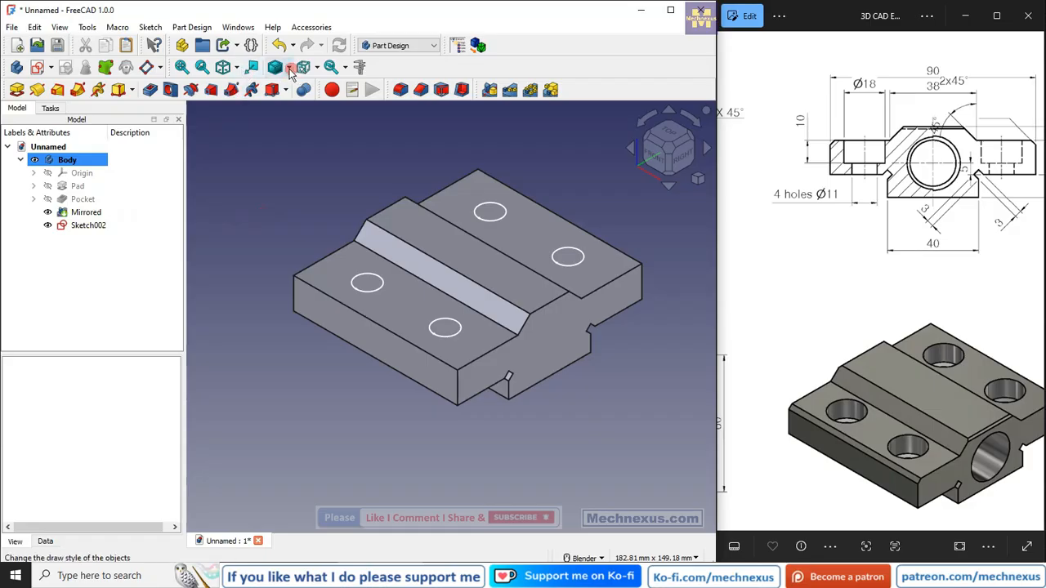
# Create a Hole feature from the four-circle sketch with an 11 mm diameter and Through all depth.
pyautogui.click(92, 227)
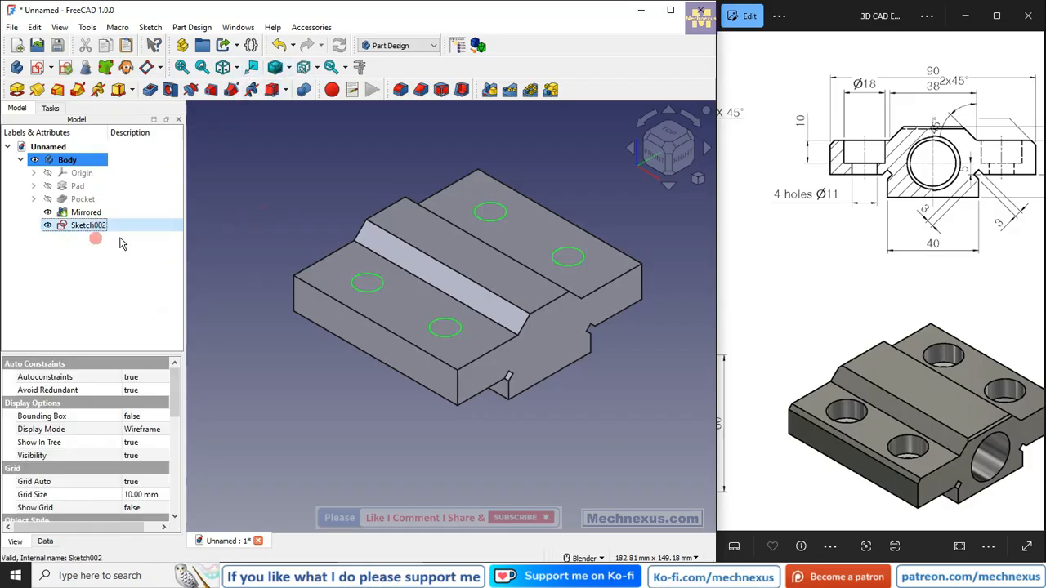
pyautogui.click(176, 93)
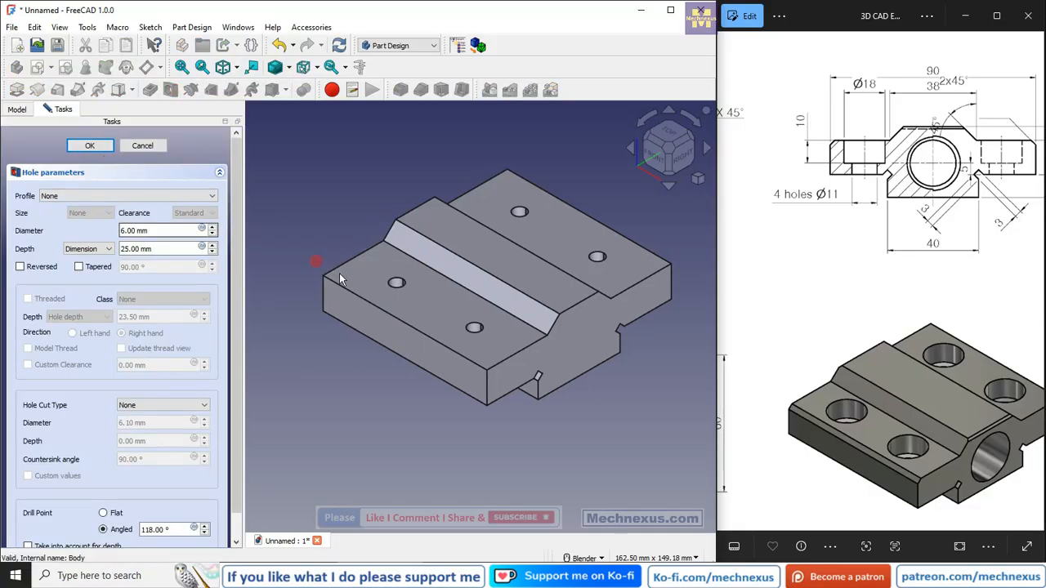
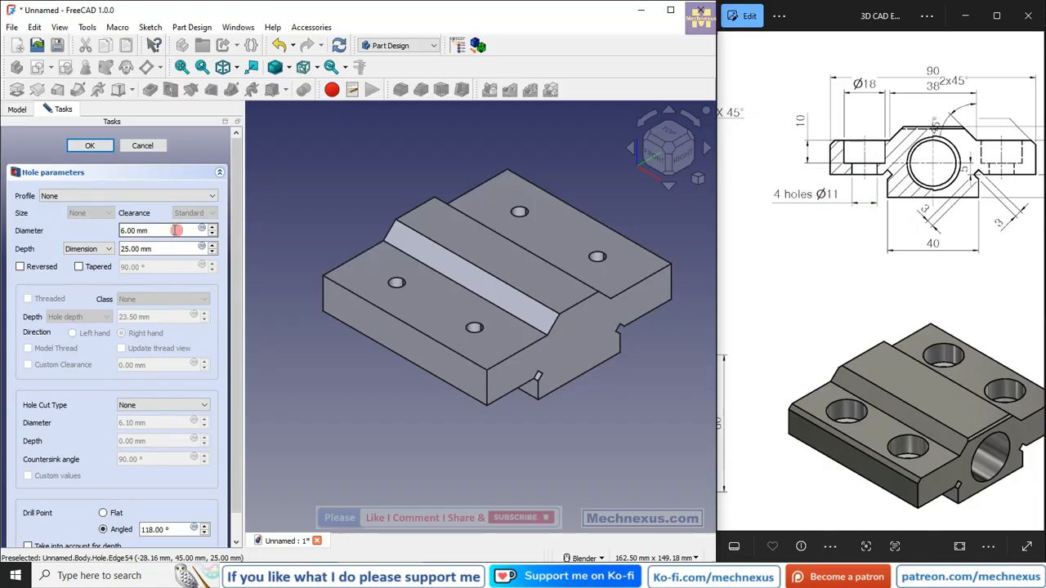
pyautogui.moveTo(174, 230); pyautogui.dragTo(67, 227)
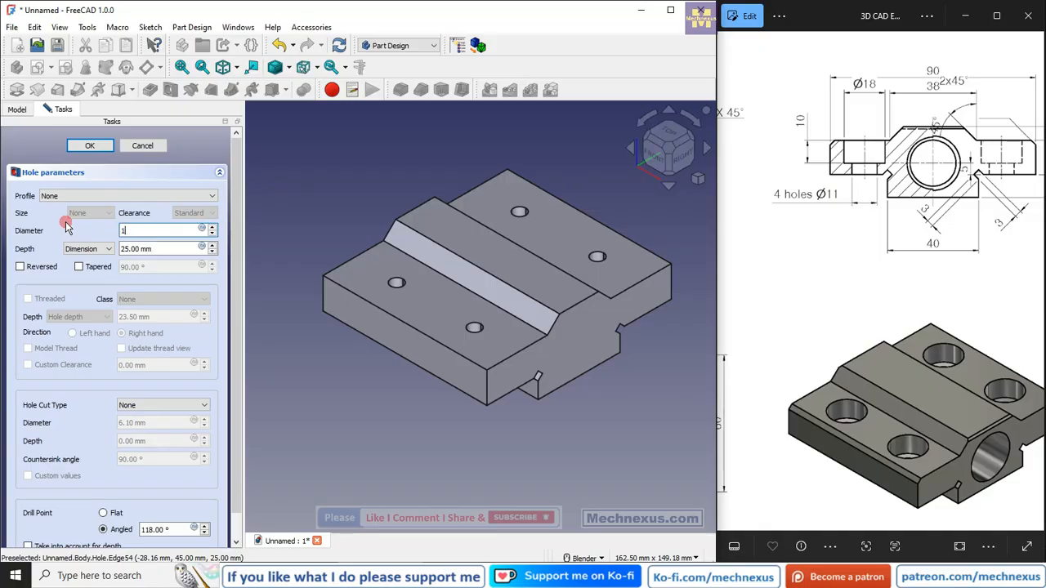
pyautogui.write('11')
pyautogui.click(98, 249)
pyautogui.click(152, 272)
pyautogui.moveTo(420, 327)
pyautogui.mouseDown(button='middle')
pyautogui.moveTo(467, 292)
pyautogui.moveTo(451, 352)
pyautogui.mouseUp(button='middle')
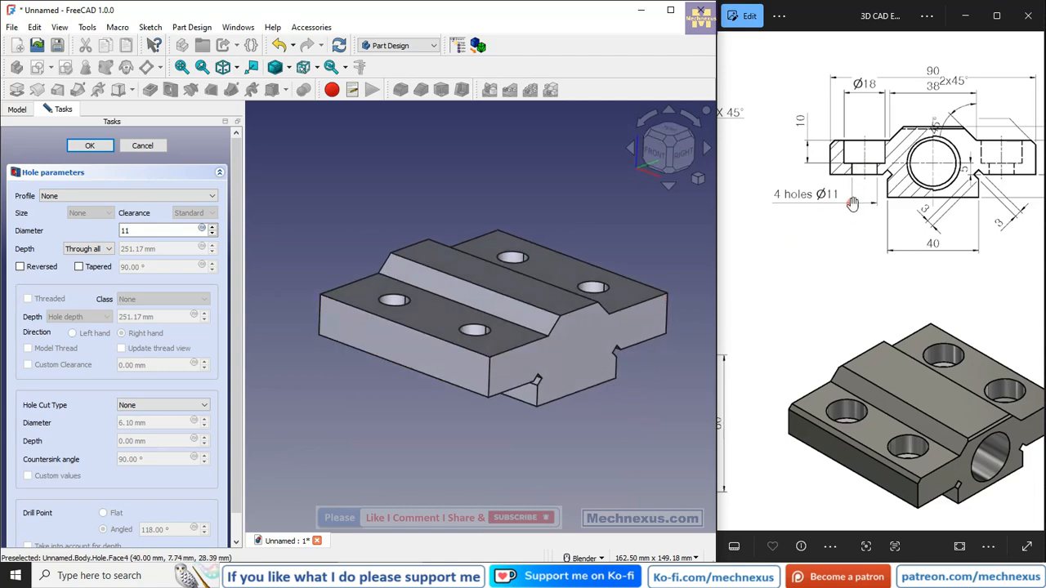
# Make the holes counterbored, with a counterbore diameter of 18 mm and depth of 10 mm.
pyautogui.click(135, 405)
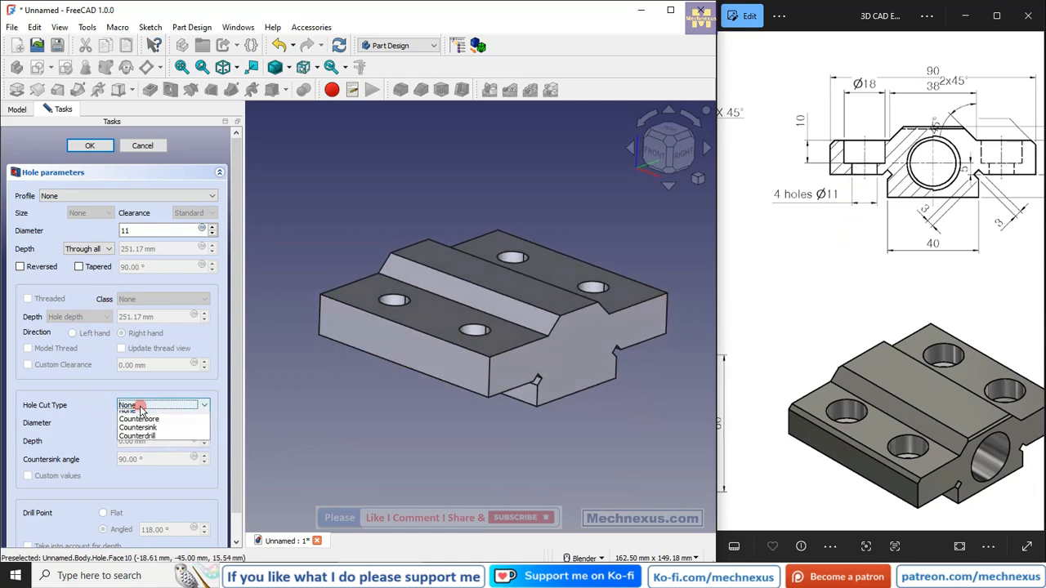
pyautogui.click(140, 426)
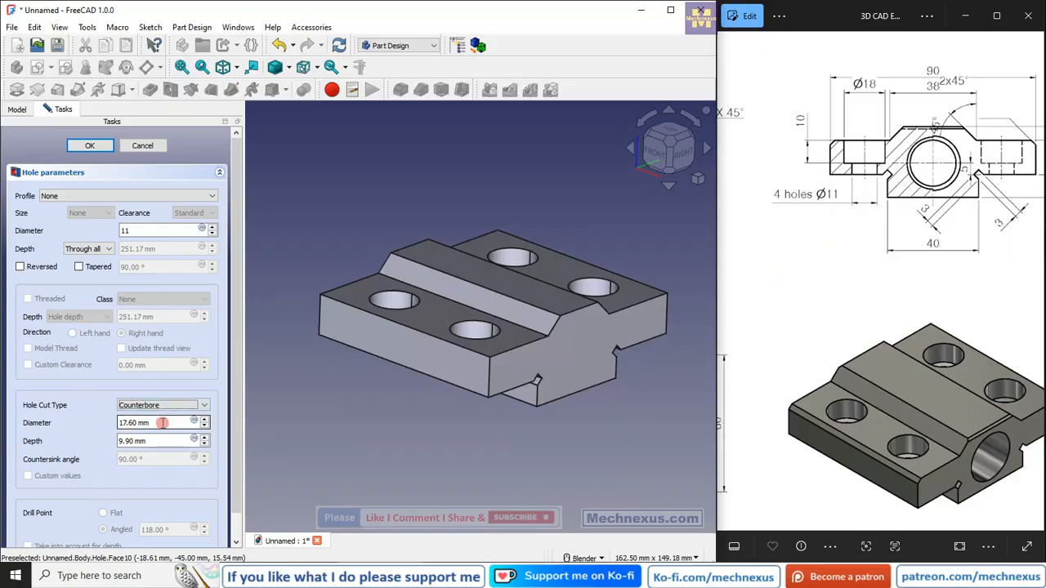
pyautogui.click(16, 411)
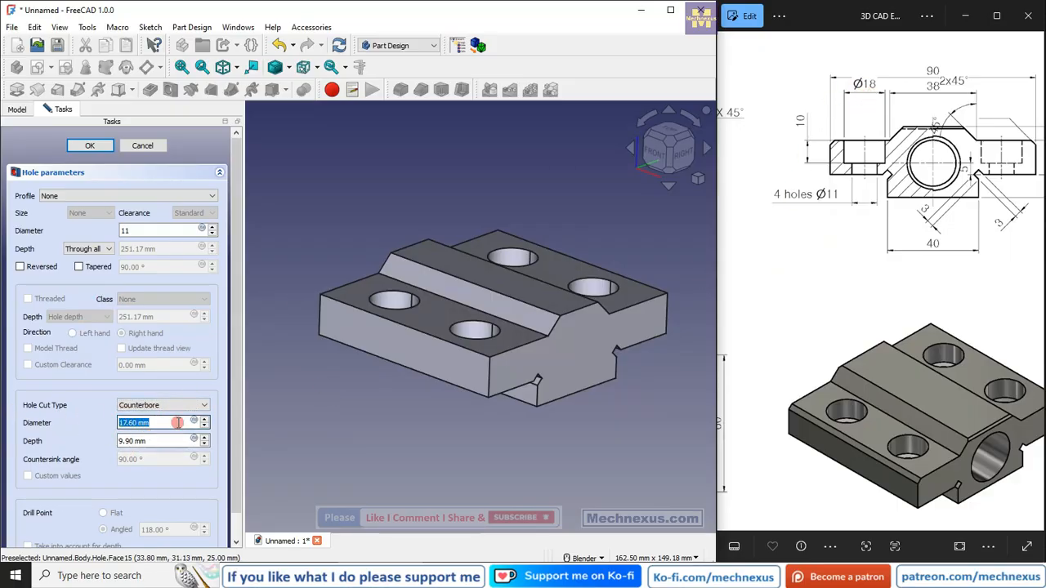
pyautogui.write('18')
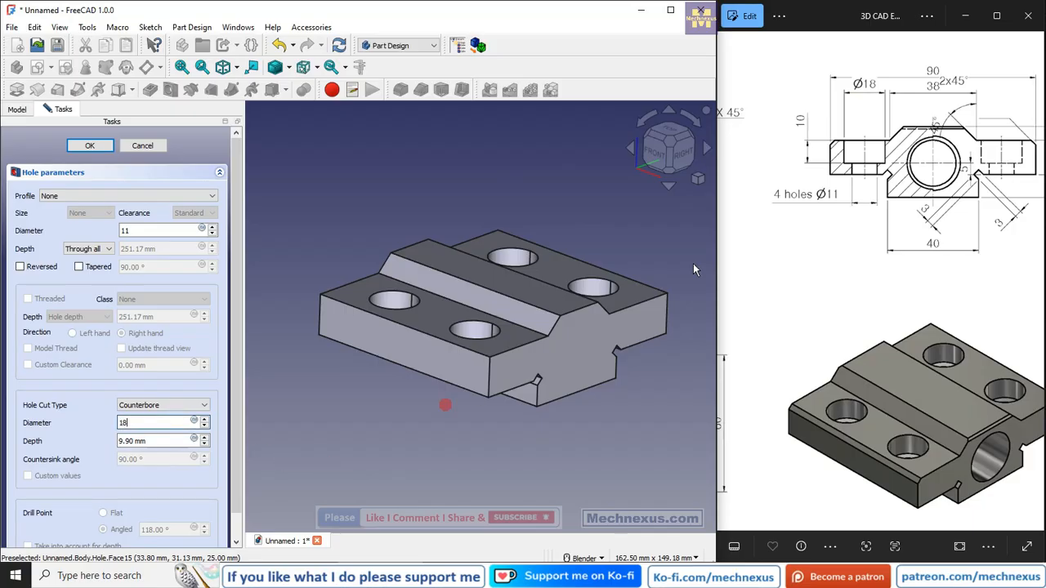
pyautogui.click(154, 440)
pyautogui.moveTo(154, 441); pyautogui.dragTo(46, 441)
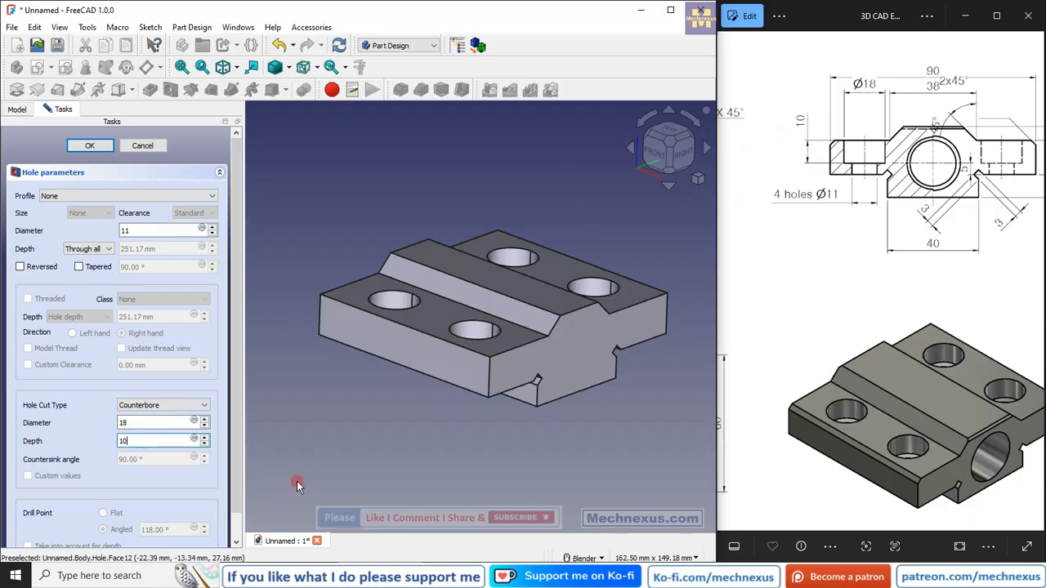
pyautogui.scroll(1, 400, 362)
pyautogui.moveTo(399, 363)
pyautogui.mouseDown(button='middle')
pyautogui.moveTo(370, 432)
pyautogui.moveTo(381, 422)
pyautogui.moveTo(401, 430)
pyautogui.moveTo(395, 458)
pyautogui.moveTo(397, 406)
pyautogui.moveTo(411, 420)
pyautogui.moveTo(391, 379)
pyautogui.mouseUp(button='middle')
pyautogui.scroll(-1, 405, 414)
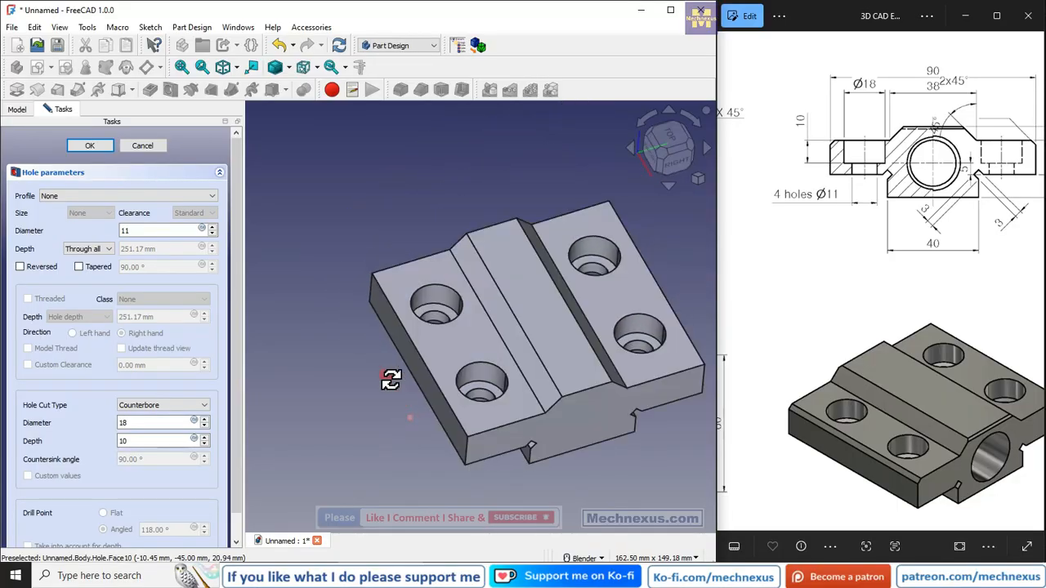
# Apply the counterbored Hole feature to the four flange holes.
pyautogui.click(89, 147)
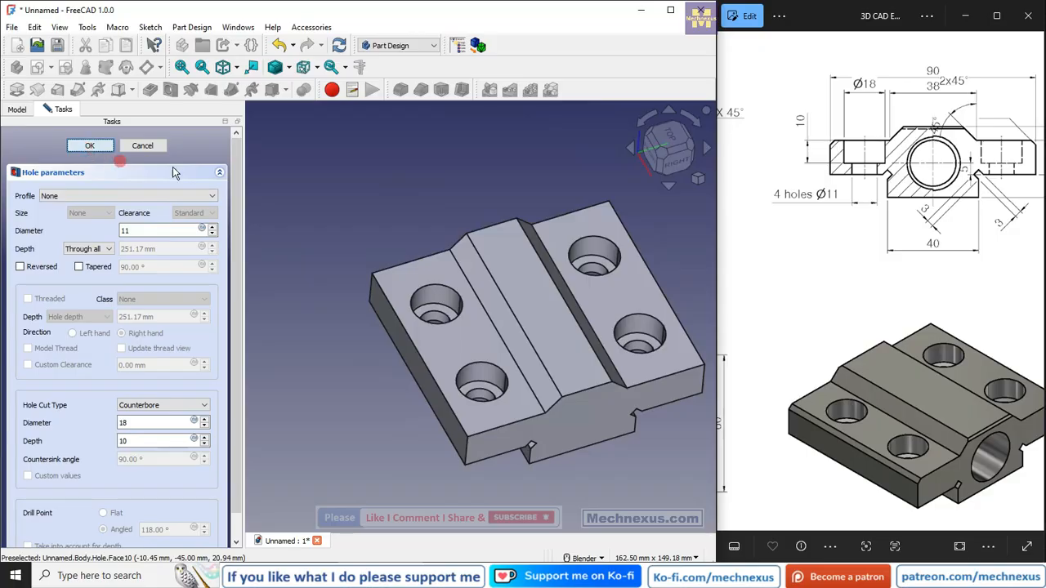
pyautogui.scroll(1, 397, 308)
pyautogui.moveTo(397, 308)
pyautogui.mouseDown(button='middle')
pyautogui.moveTo(388, 333)
pyautogui.moveTo(401, 292)
pyautogui.mouseUp(button='middle')
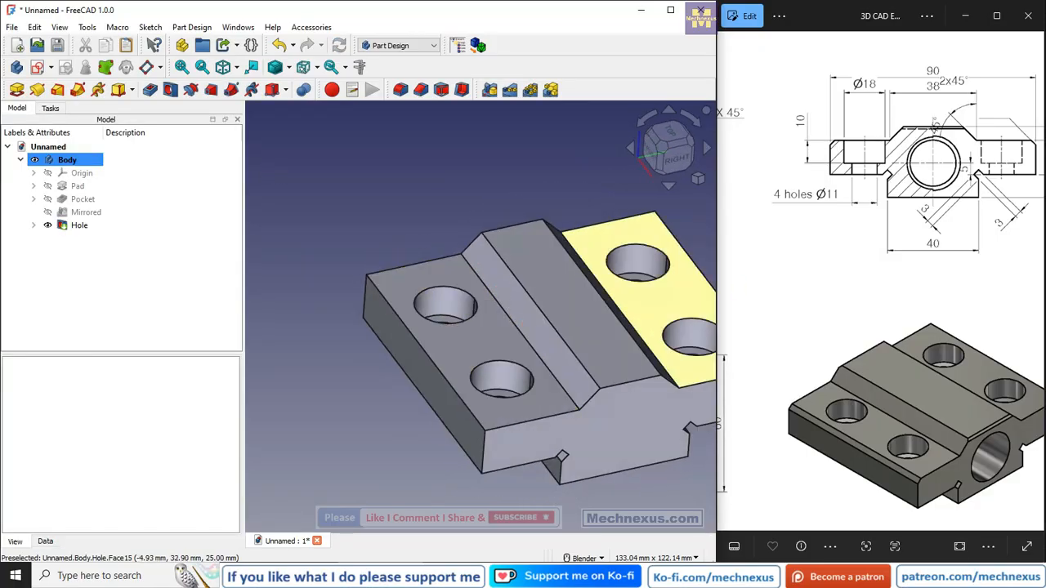
# Compare the model's isometric view with the exercise 287 drawing to find the features still missing.
pyautogui.click(881, 286)
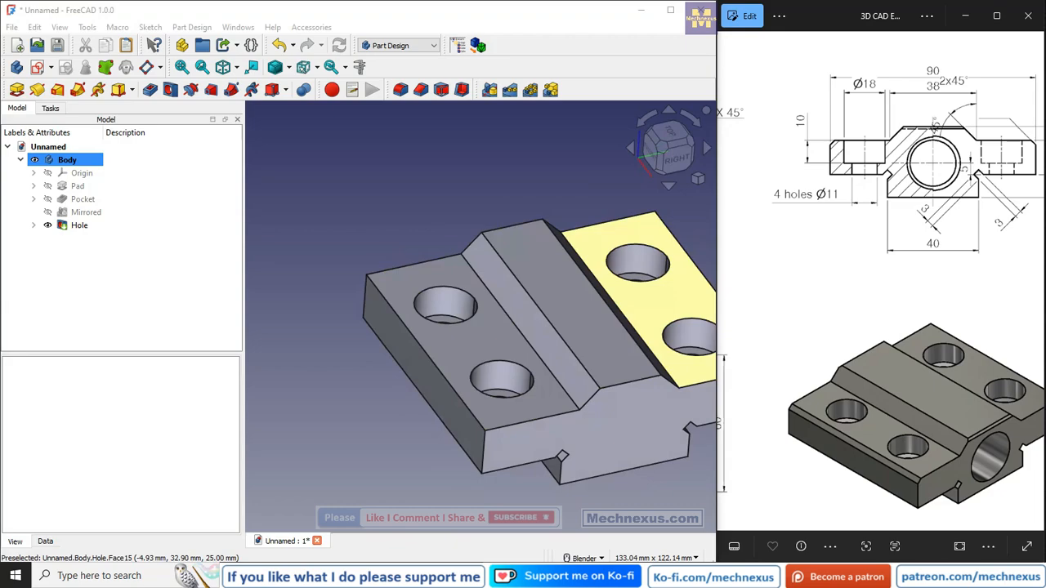
pyautogui.scroll(-5, 870, 299)
pyautogui.scroll(4, 804, 222)
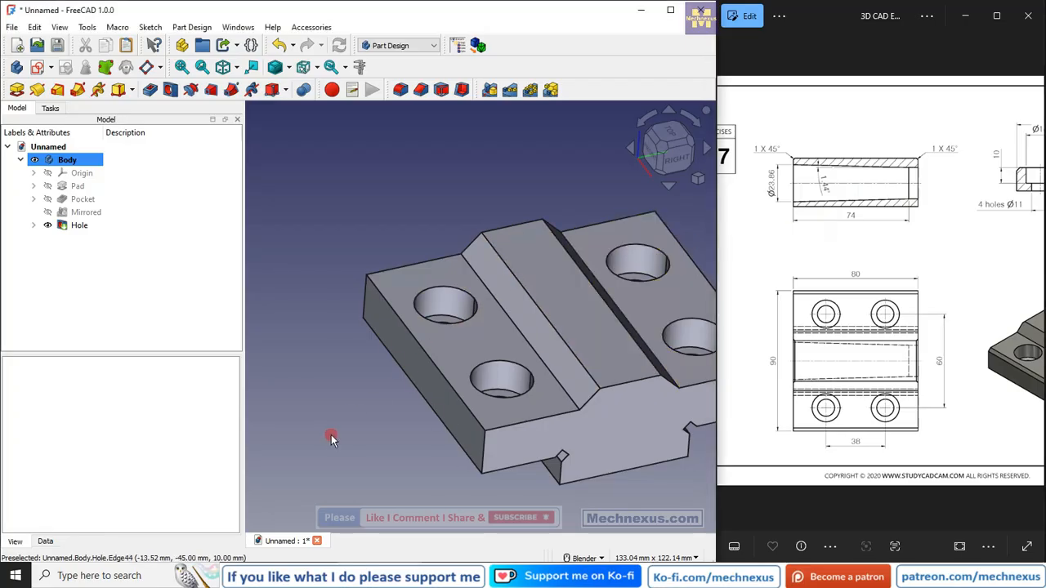
pyautogui.press('0')
pyautogui.scroll(-2, 412, 317)
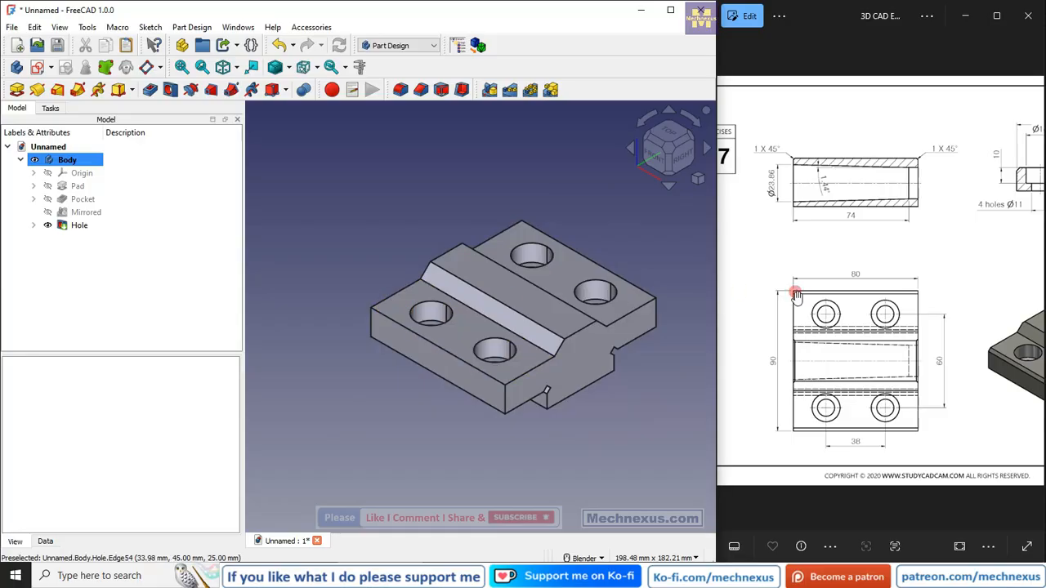
pyautogui.scroll(-3, 793, 298)
pyautogui.scroll(3, 938, 349)
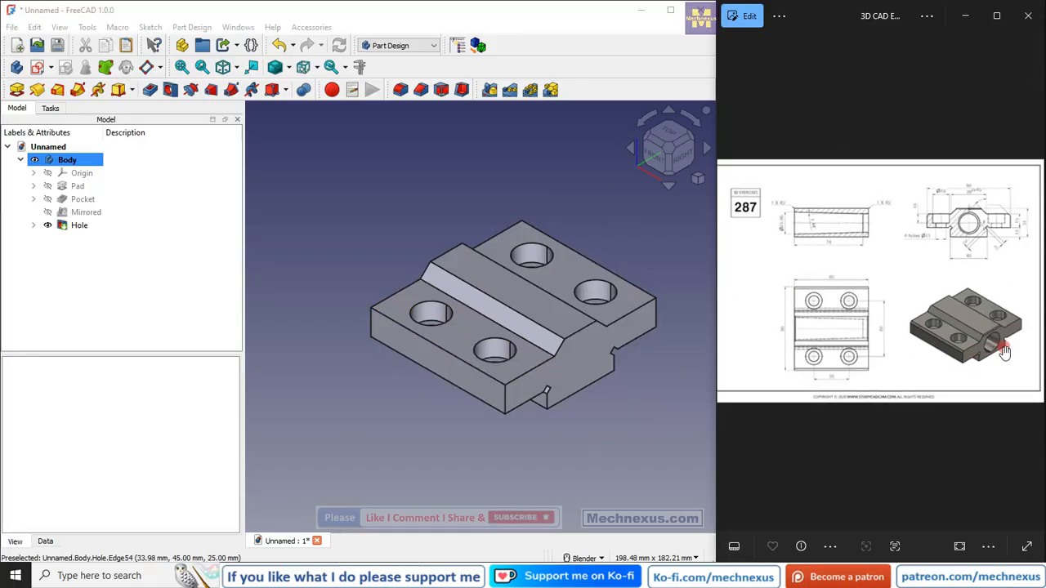
pyautogui.scroll(-2, 975, 335)
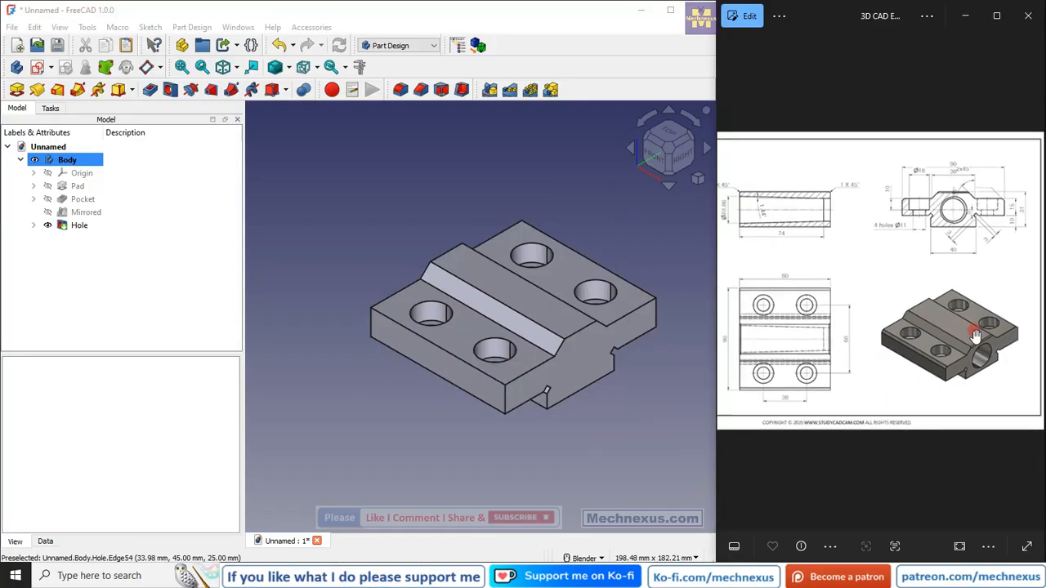
pyautogui.scroll(1, 800, 362)
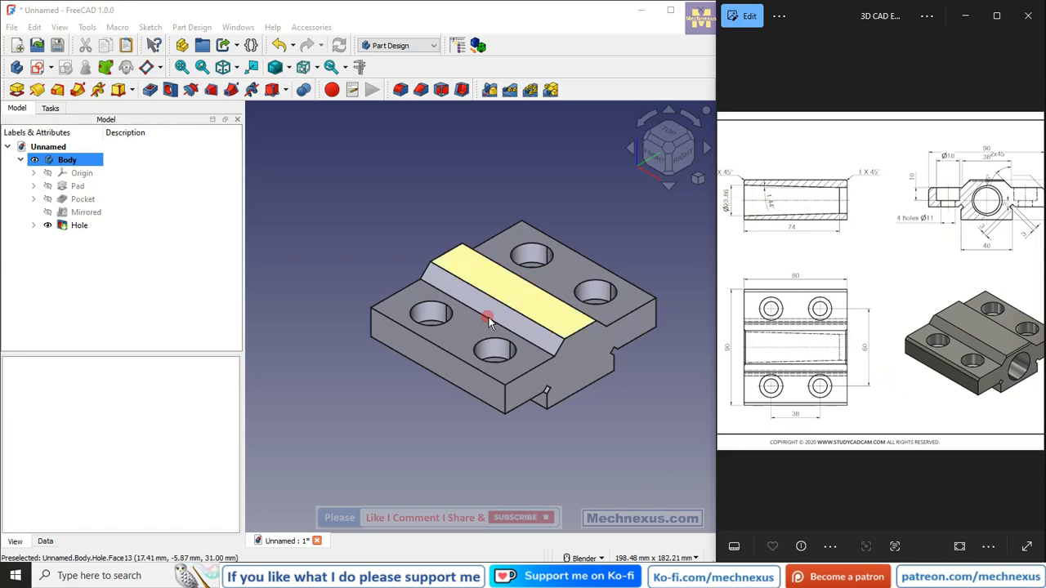
# Examine the model from above in Wireframe style against the drawing's plan view of the central tapered bore.
pyautogui.click(667, 133)
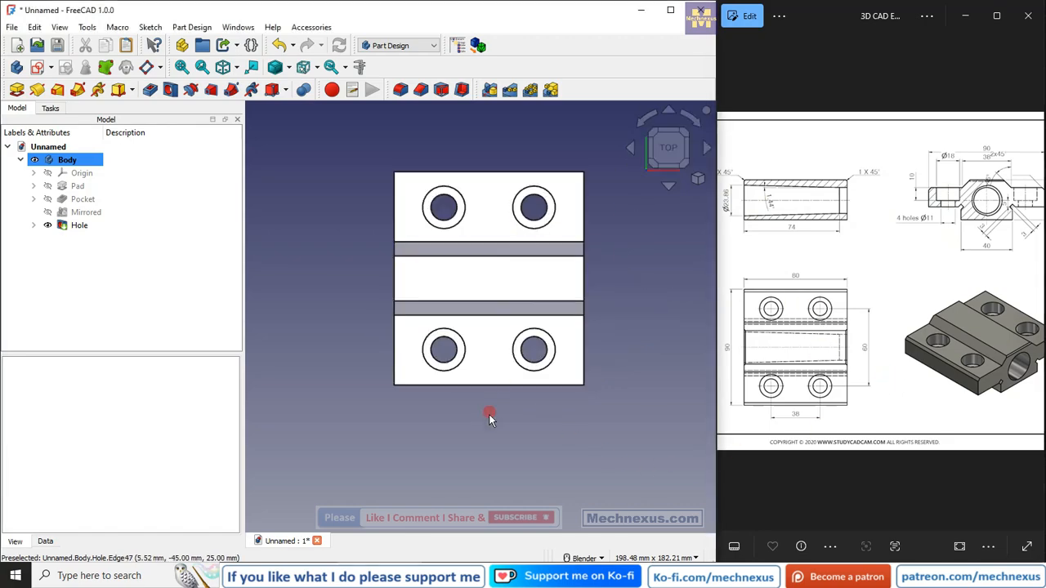
pyautogui.click(290, 72)
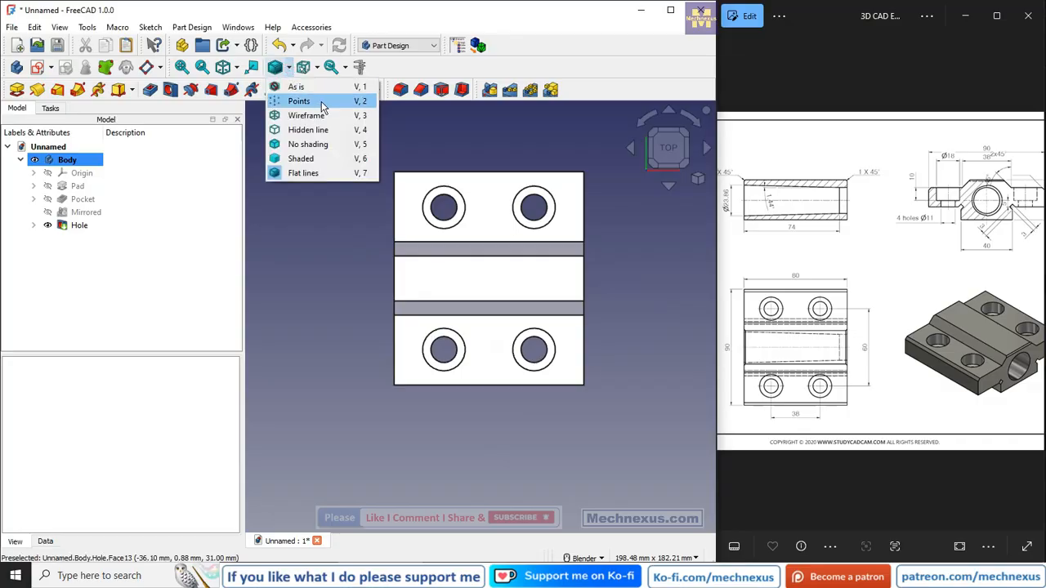
pyautogui.click(303, 109)
pyautogui.scroll(1, 404, 230)
pyautogui.scroll(3, 793, 362)
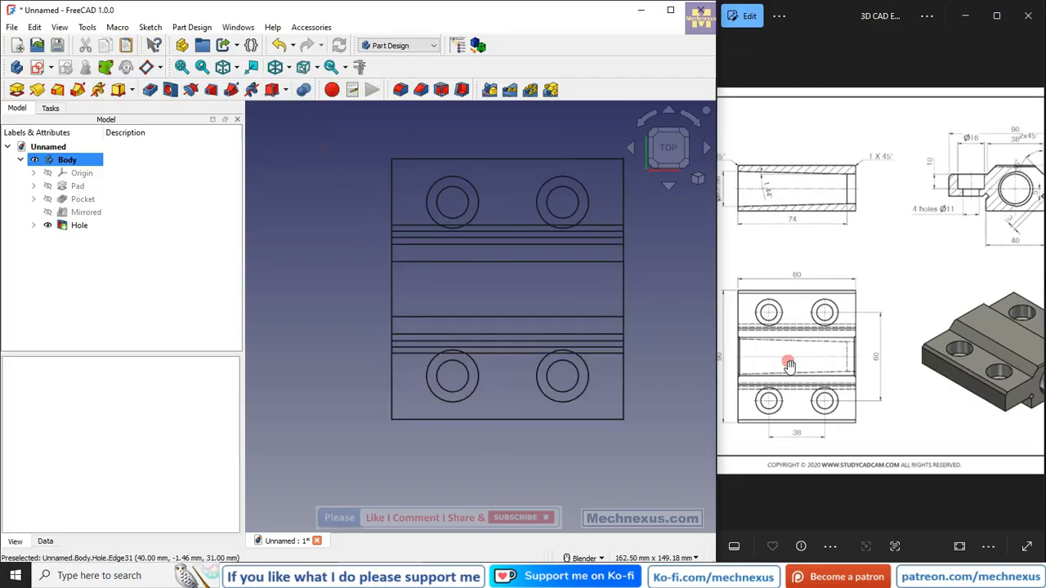
pyautogui.scroll(-2, 883, 355)
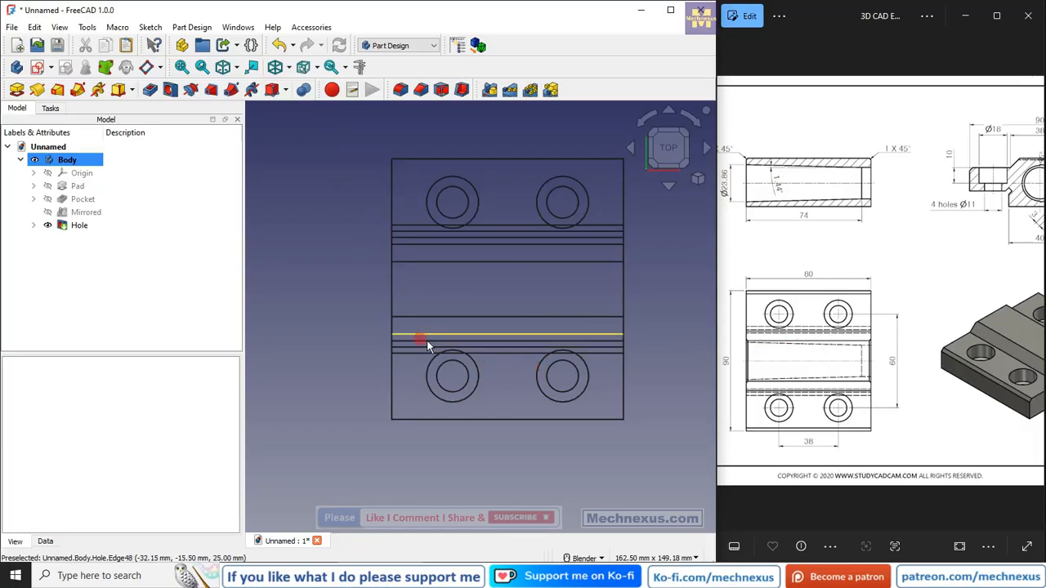
pyautogui.moveTo(450, 322); pyautogui.dragTo(385, 303, button='middle')
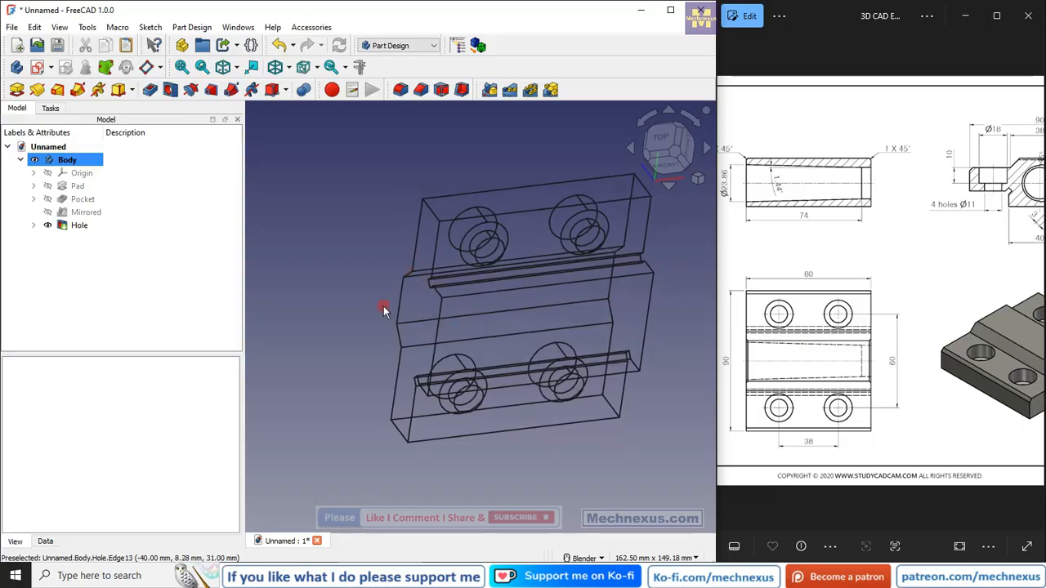
# Set the draw style back to Flat lines and return the model to the isometric view.
pyautogui.click(293, 67)
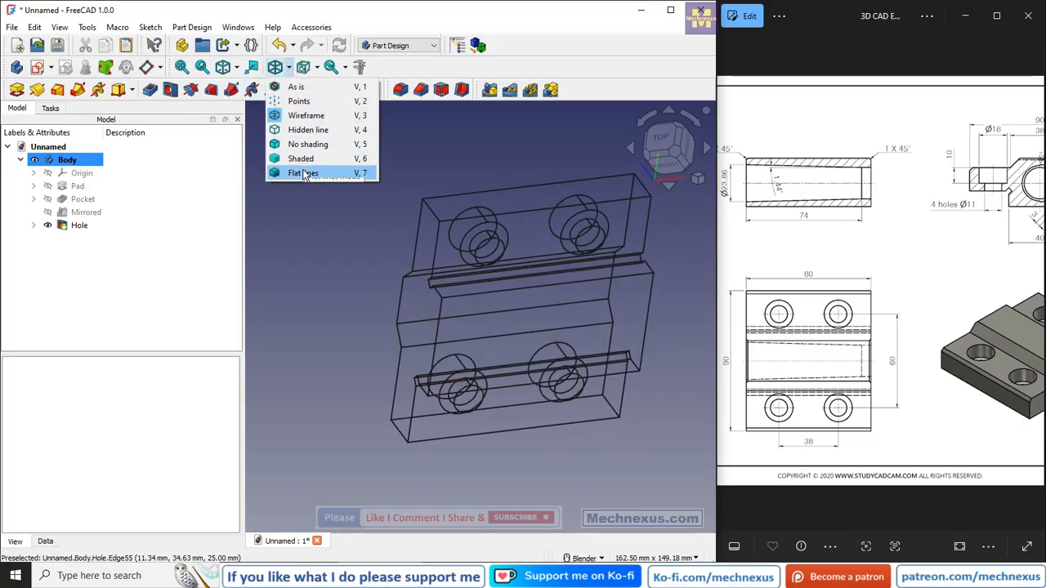
pyautogui.click(299, 171)
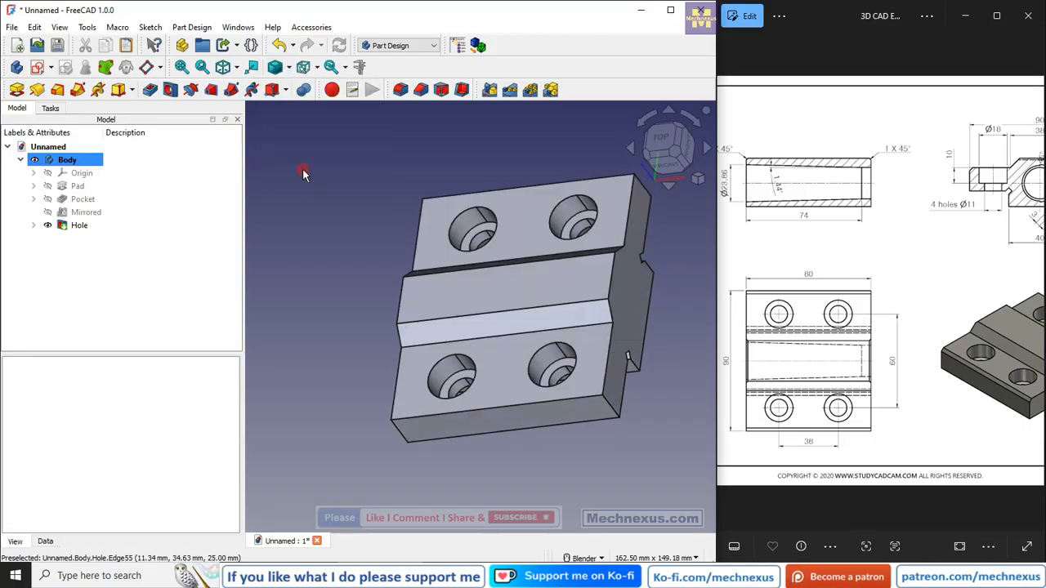
pyautogui.click(698, 180)
pyautogui.click(740, 188)
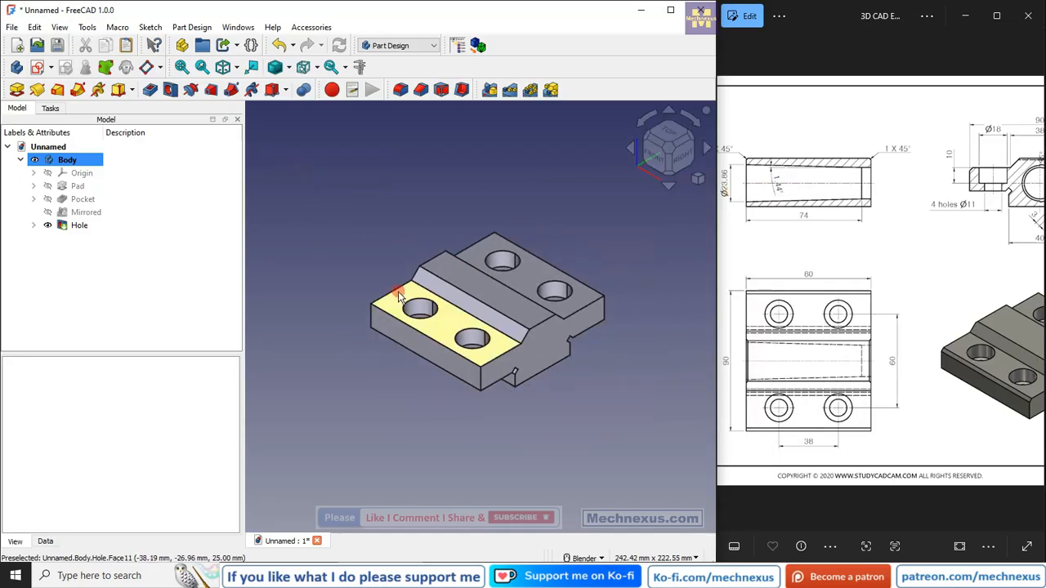
# Start a new sketch on the block's left end face, oriented so the profile stands upright.
pyautogui.moveTo(449, 271); pyautogui.dragTo(572, 301, button='middle')
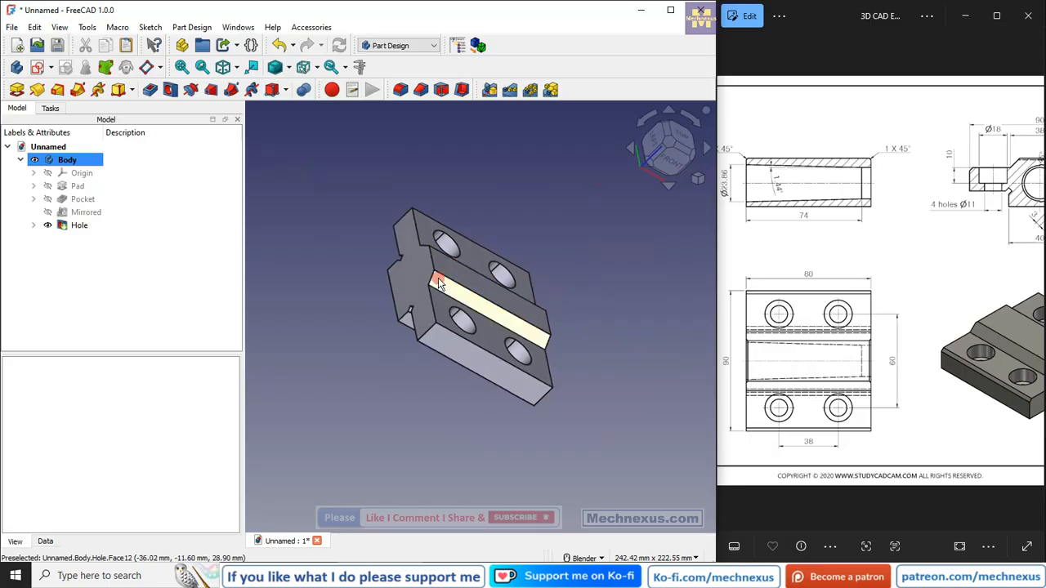
pyautogui.click(415, 276)
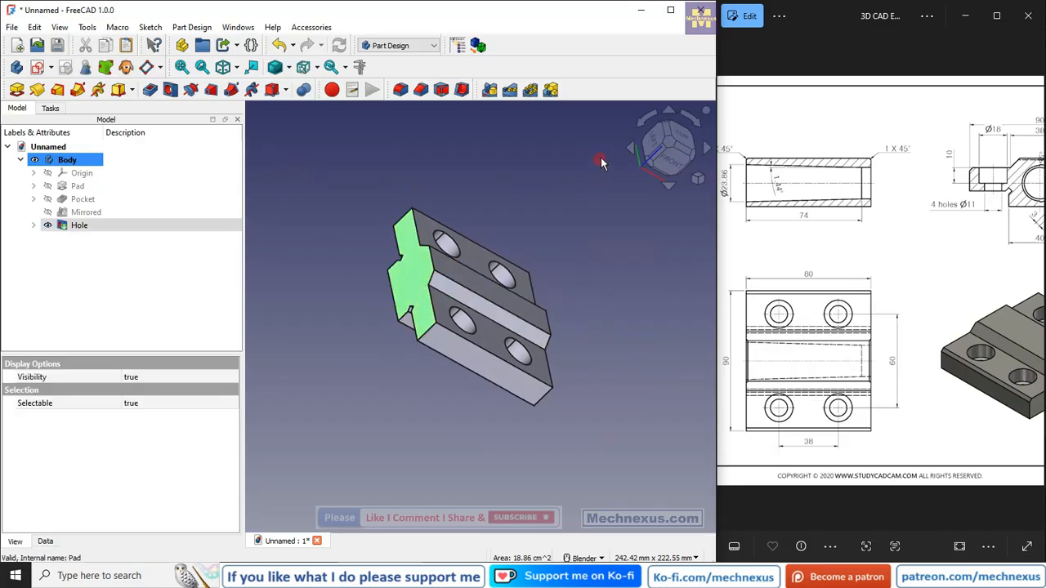
pyautogui.click(39, 67)
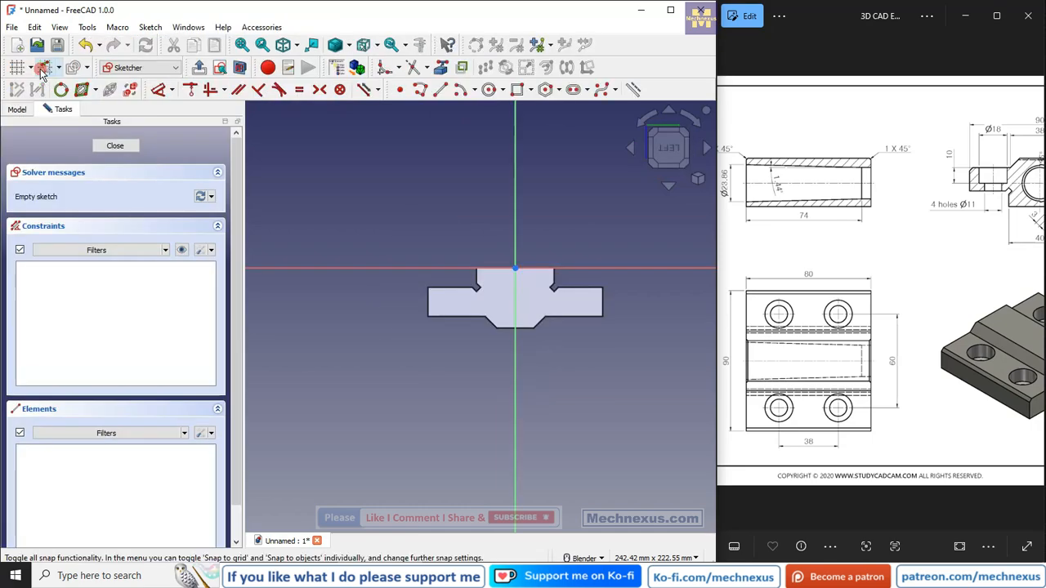
pyautogui.click(700, 122)
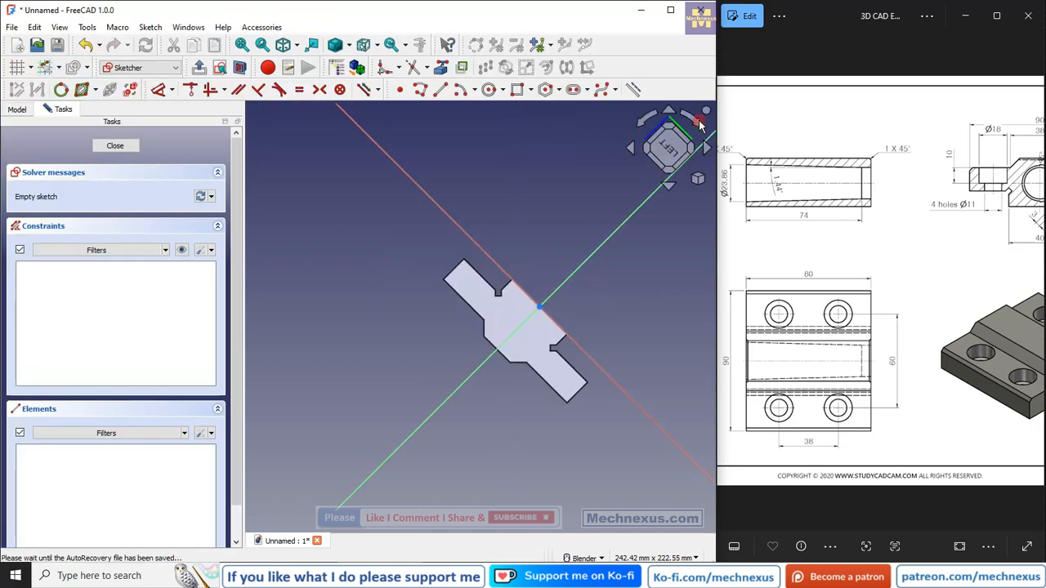
pyautogui.click(700, 122)
pyautogui.click(700, 123)
pyautogui.click(701, 123)
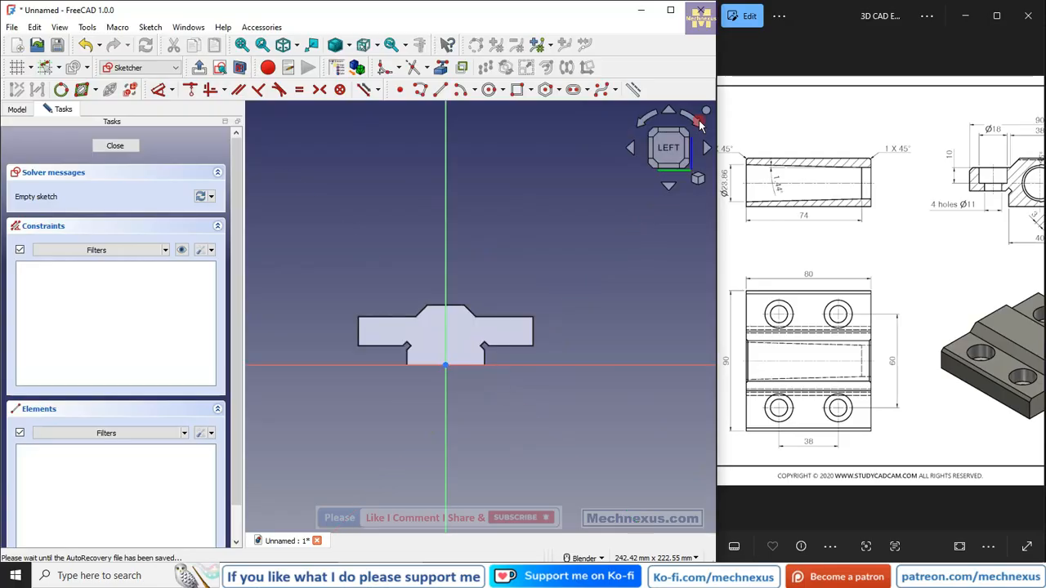
# Draw the bore circle centred on the vertical axis and set its diameter to 23.86 mm as in the drawing.
pyautogui.click(489, 89)
pyautogui.click(458, 323)
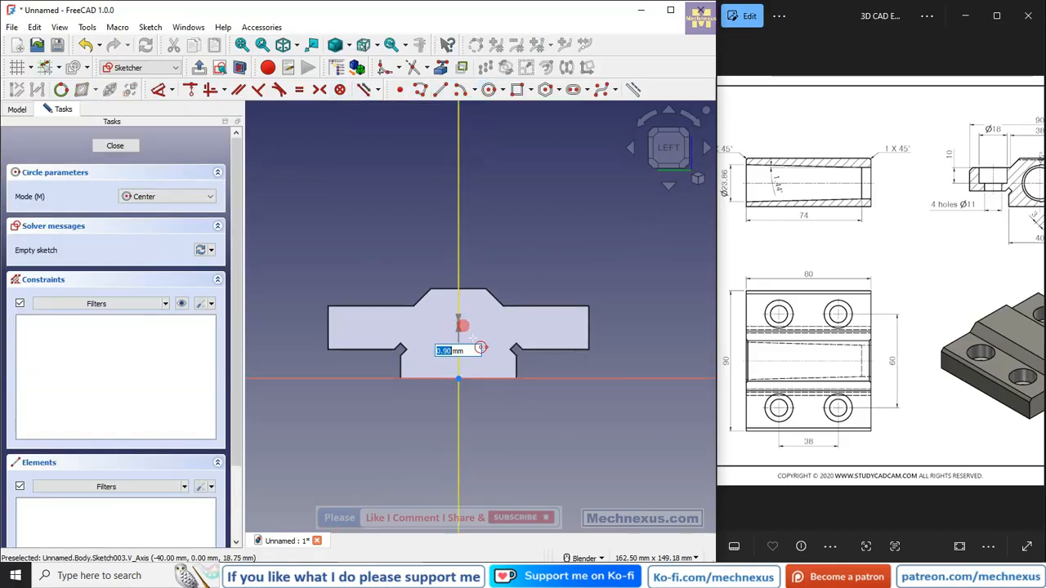
pyautogui.click(478, 347)
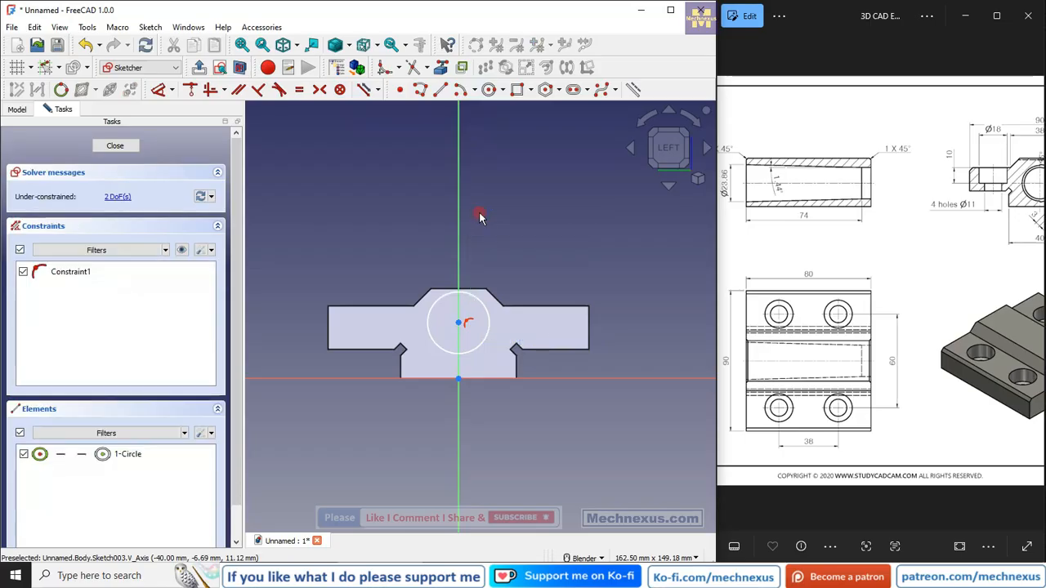
pyautogui.moveTo(769, 203); pyautogui.dragTo(782, 203)
pyautogui.scroll(4, 734, 189)
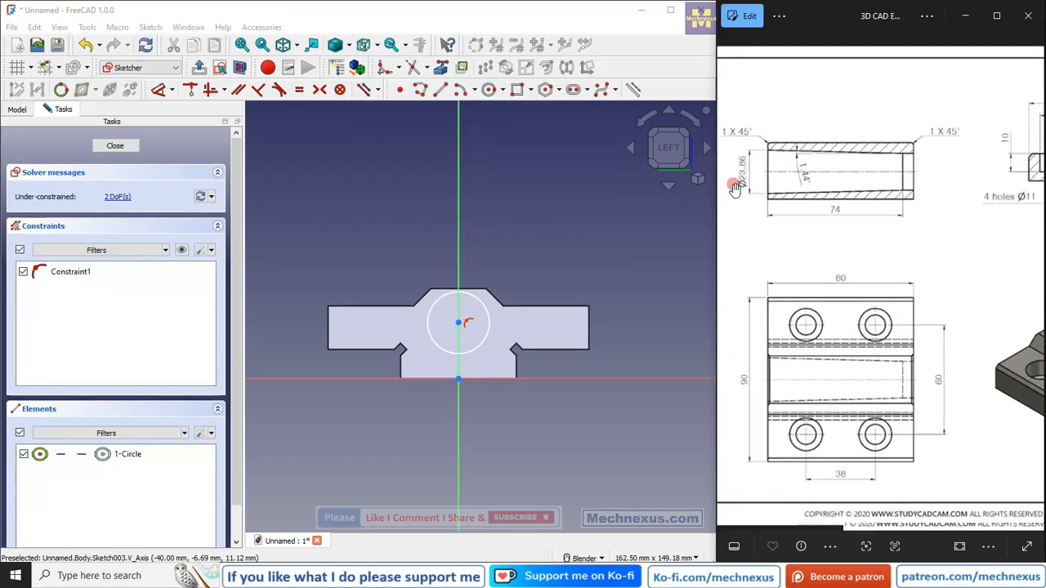
pyautogui.scroll(1, 735, 189)
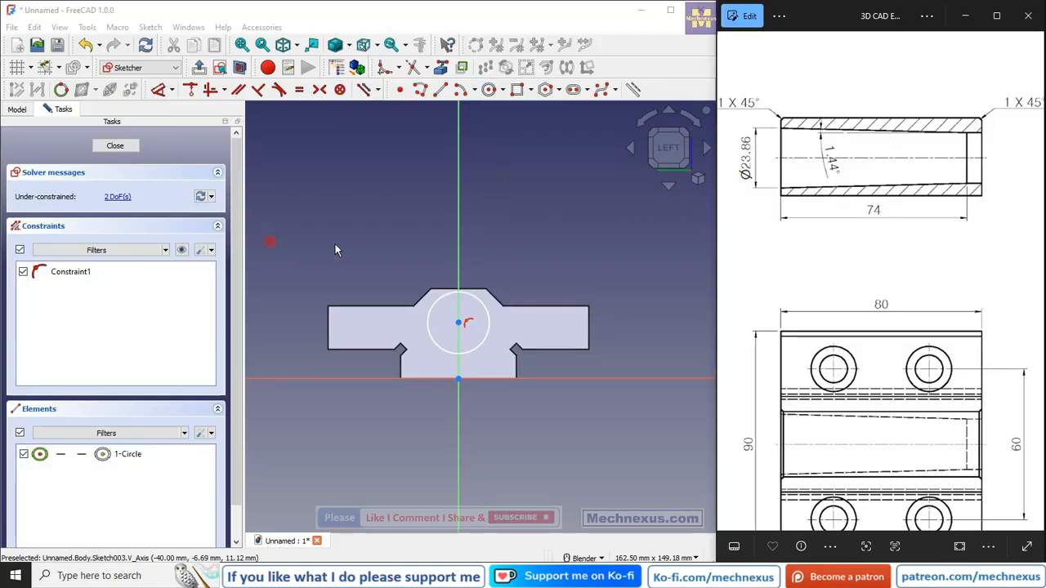
pyautogui.click(159, 89)
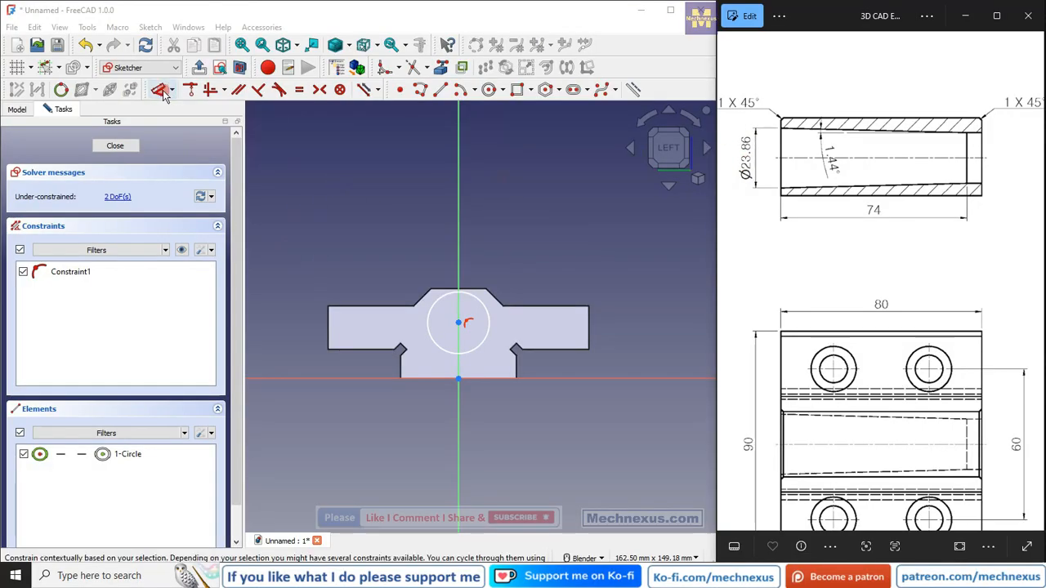
pyautogui.click(479, 303)
pyautogui.click(529, 238)
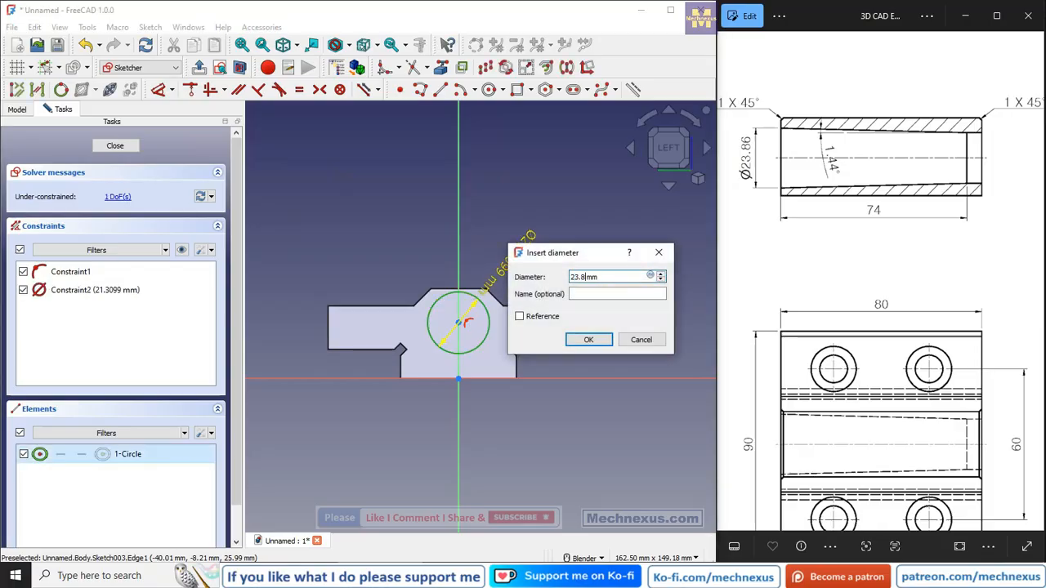
pyautogui.click(588, 339)
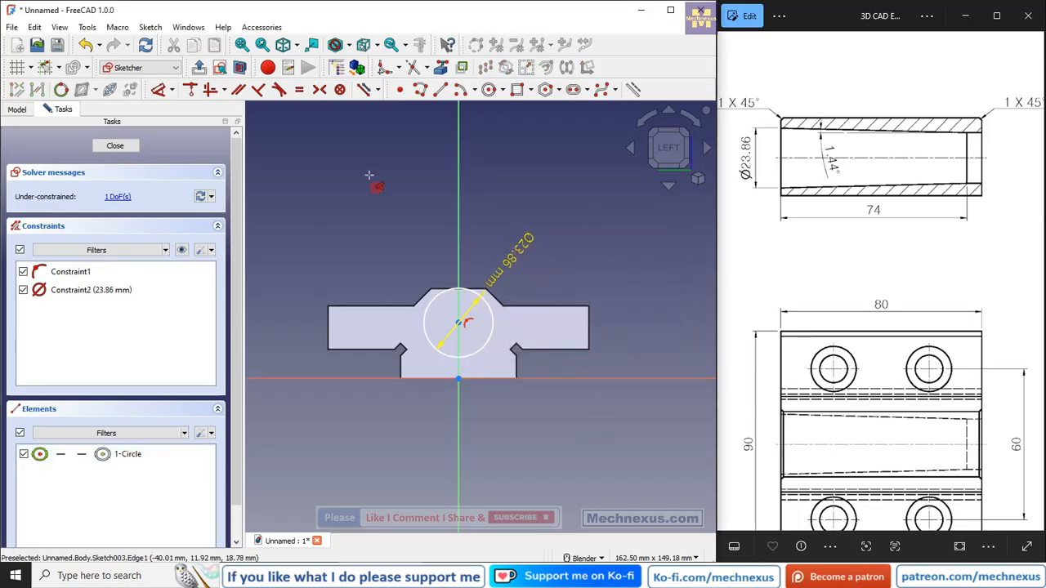
# Constrain the circle's centre 10 mm below the flange's top edge, referenced as external geometry, and close the sketch.
pyautogui.click(440, 67)
pyautogui.click(371, 310)
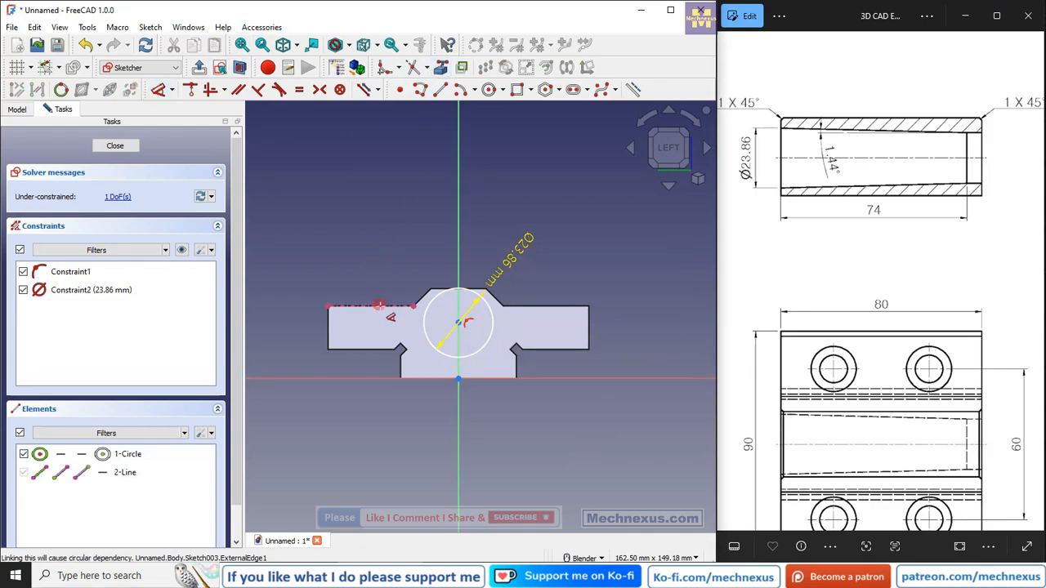
pyautogui.click(329, 306)
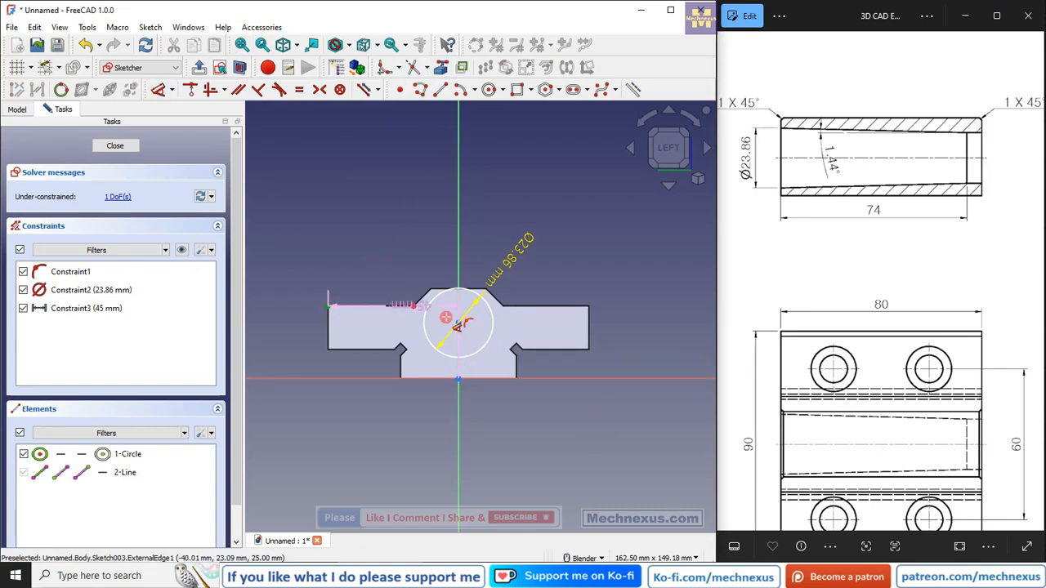
pyautogui.click(457, 321)
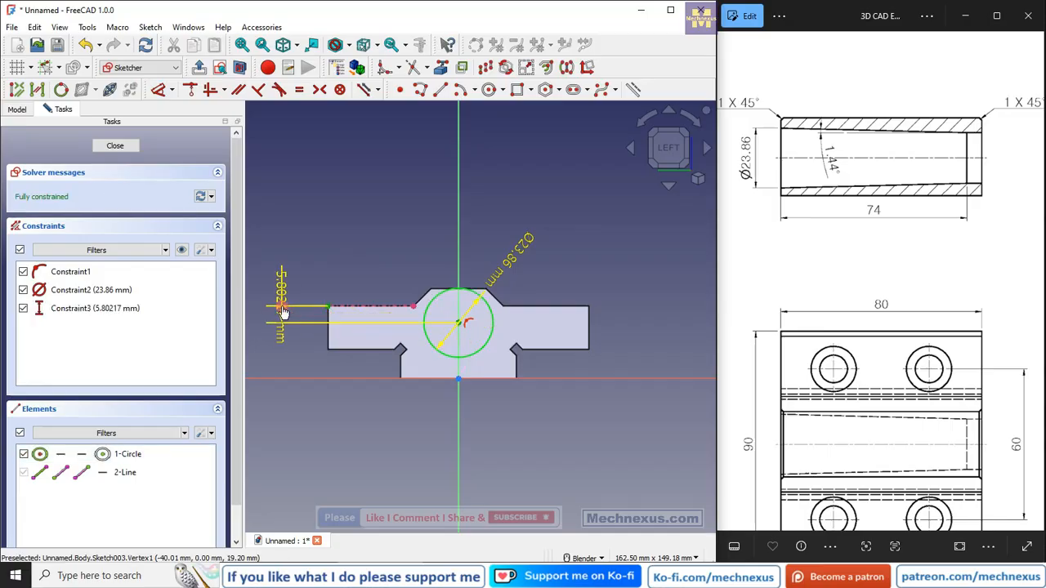
pyautogui.click(285, 406)
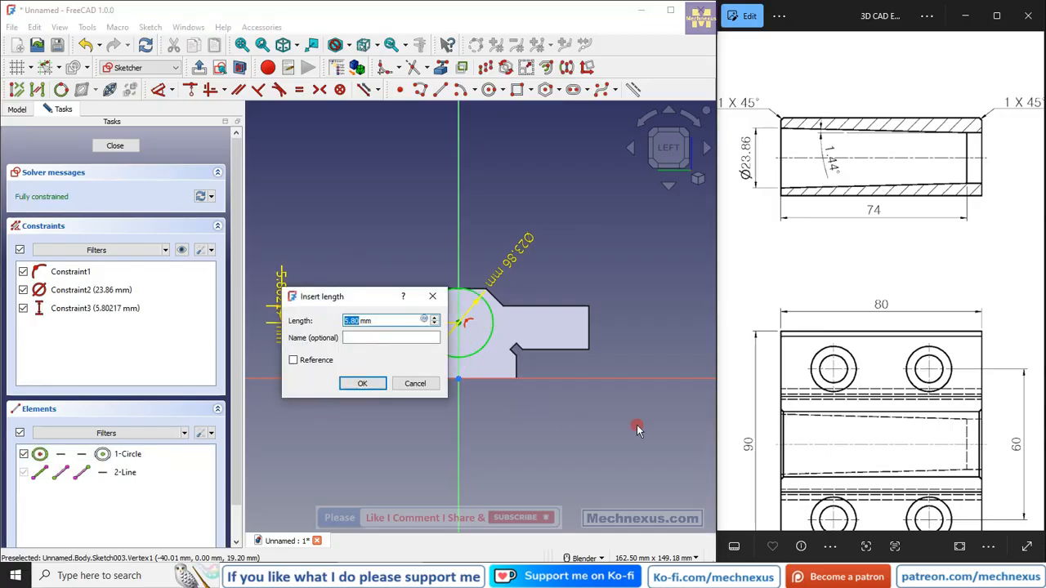
pyautogui.write('0')
pyautogui.press('Return')
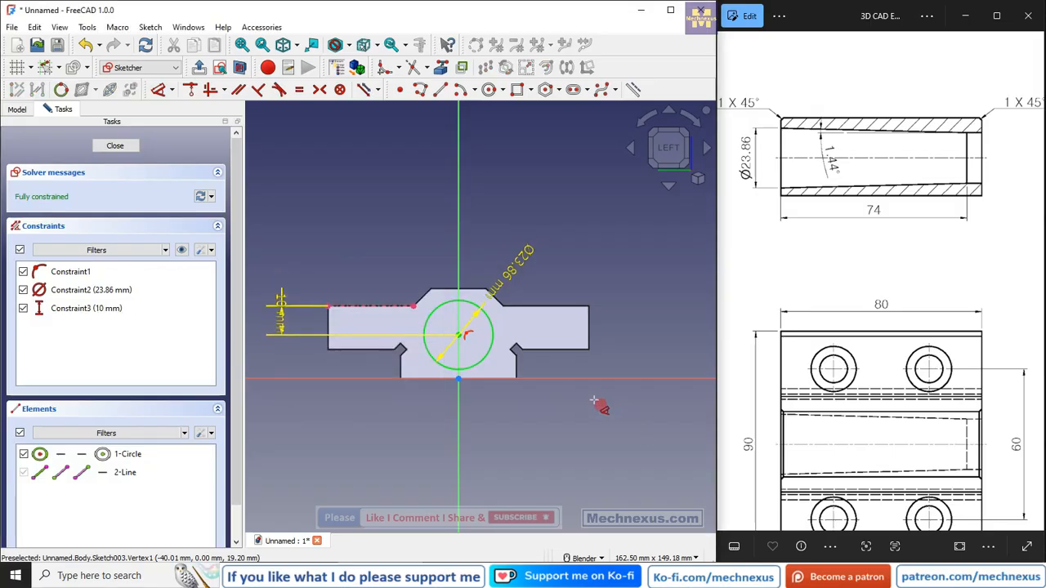
pyautogui.click(117, 146)
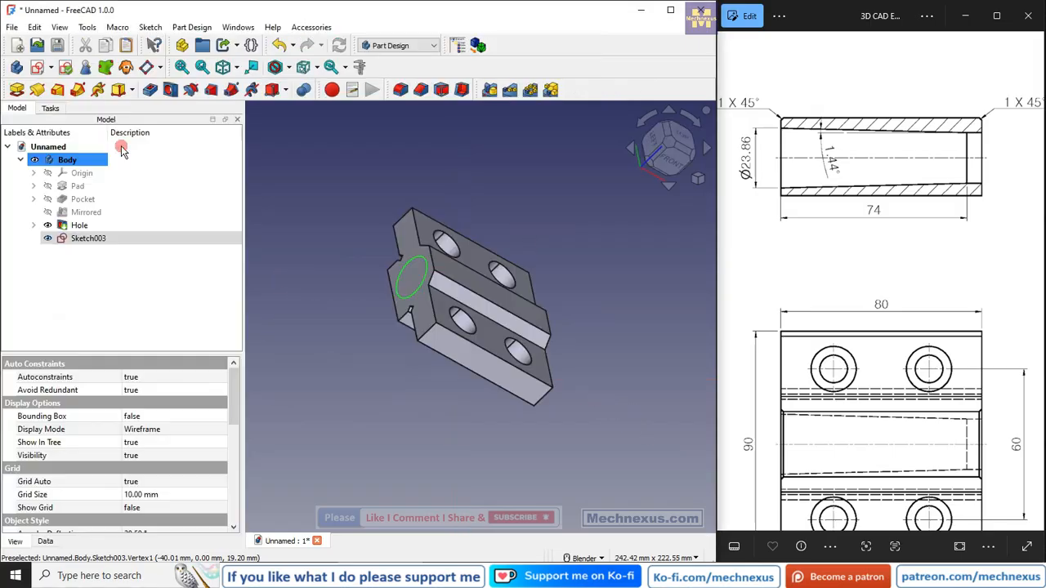
pyautogui.moveTo(476, 354)
pyautogui.mouseDown(button='middle')
pyautogui.moveTo(420, 316)
pyautogui.moveTo(455, 339)
pyautogui.mouseUp(button='middle')
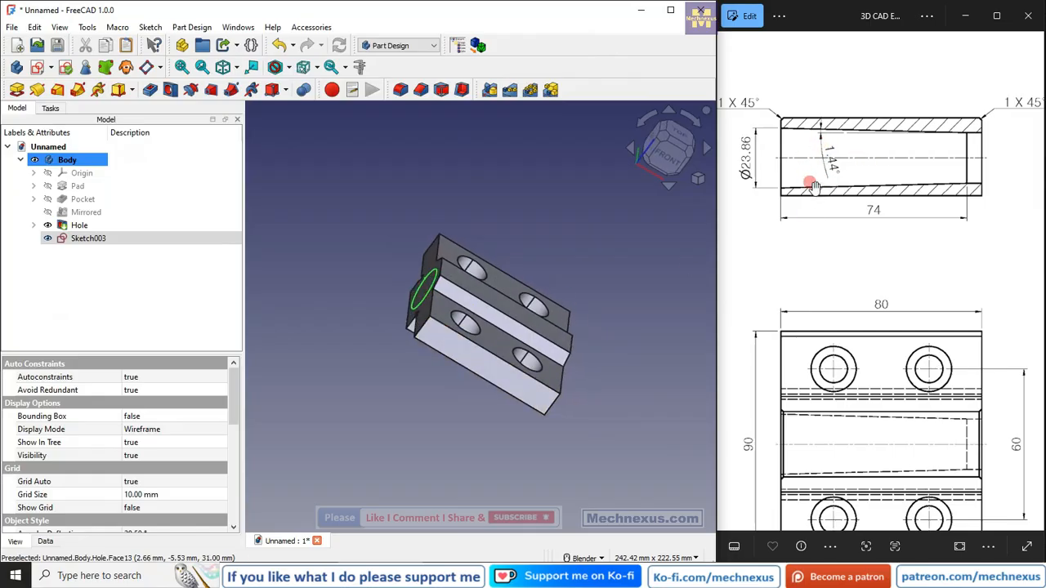
# Pocket the bore circle on the end face to a length of 74 mm with a taper angle of -1.44°.
pyautogui.scroll(1, 374, 327)
pyautogui.scroll(1, 377, 326)
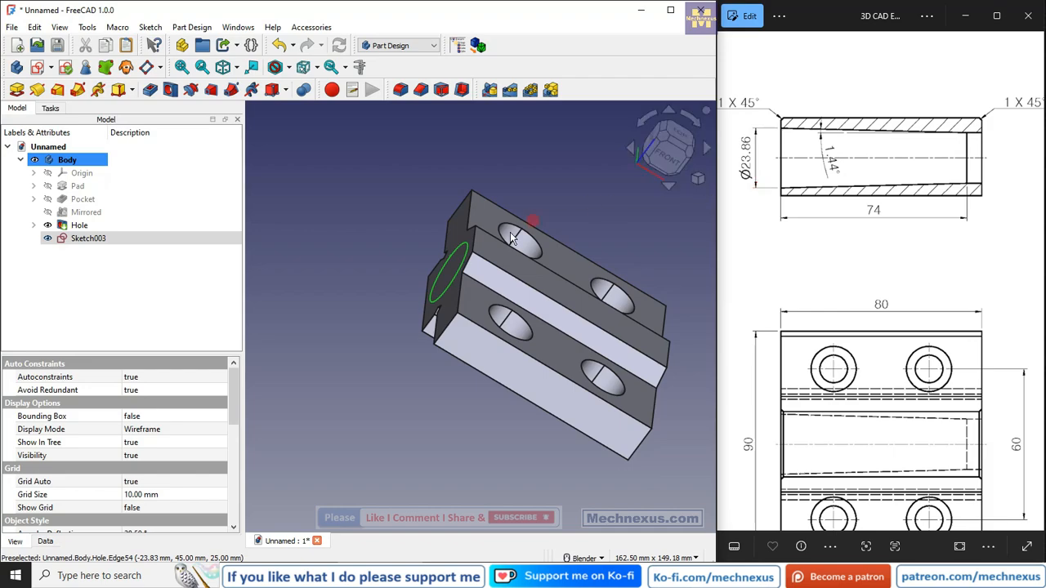
pyautogui.click(152, 90)
pyautogui.click(203, 214)
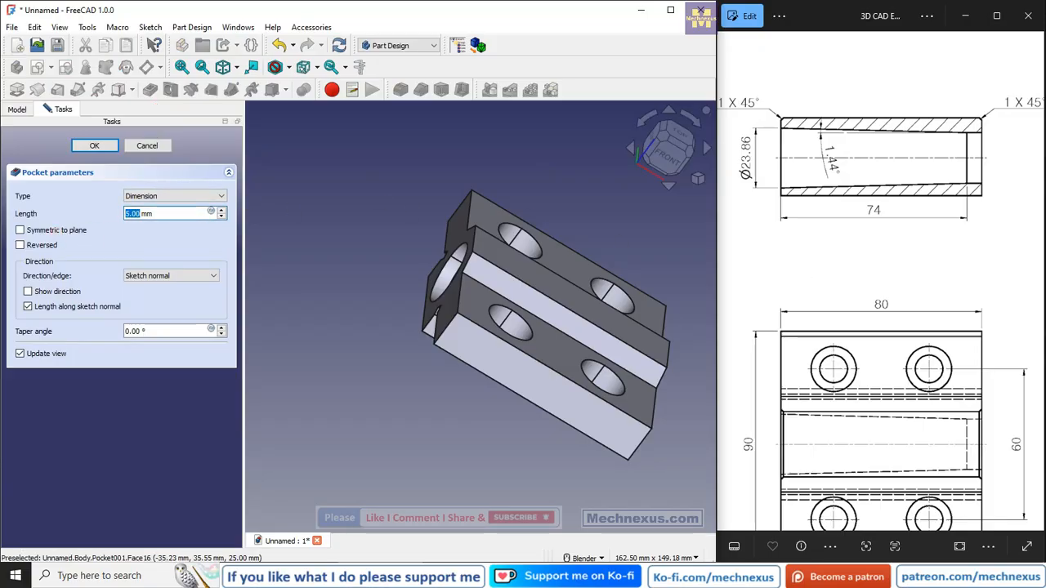
pyautogui.click(881, 282)
pyautogui.click(625, 276)
pyautogui.click(826, 218)
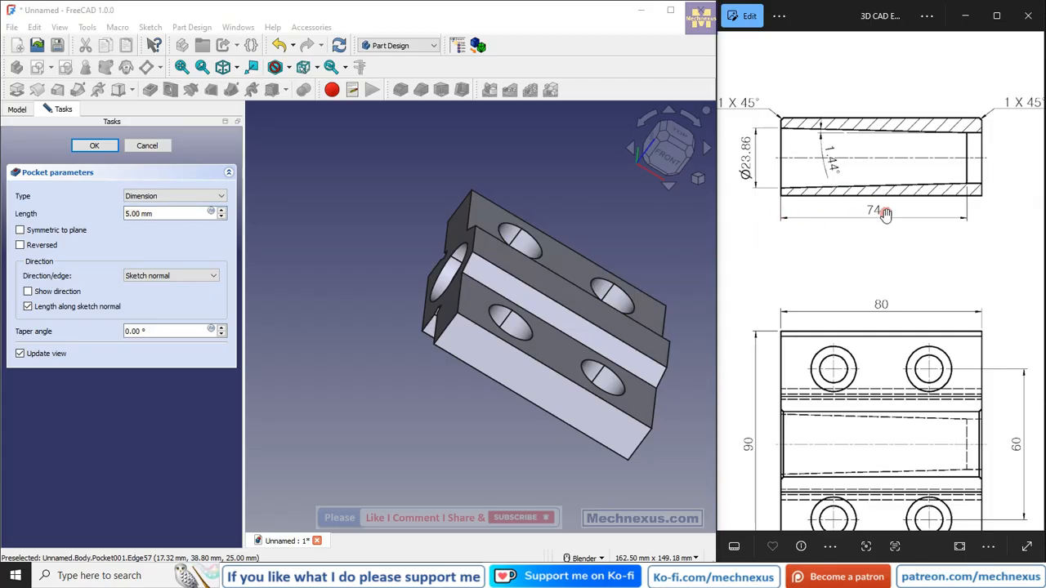
pyautogui.click(171, 213)
pyautogui.click(23, 213)
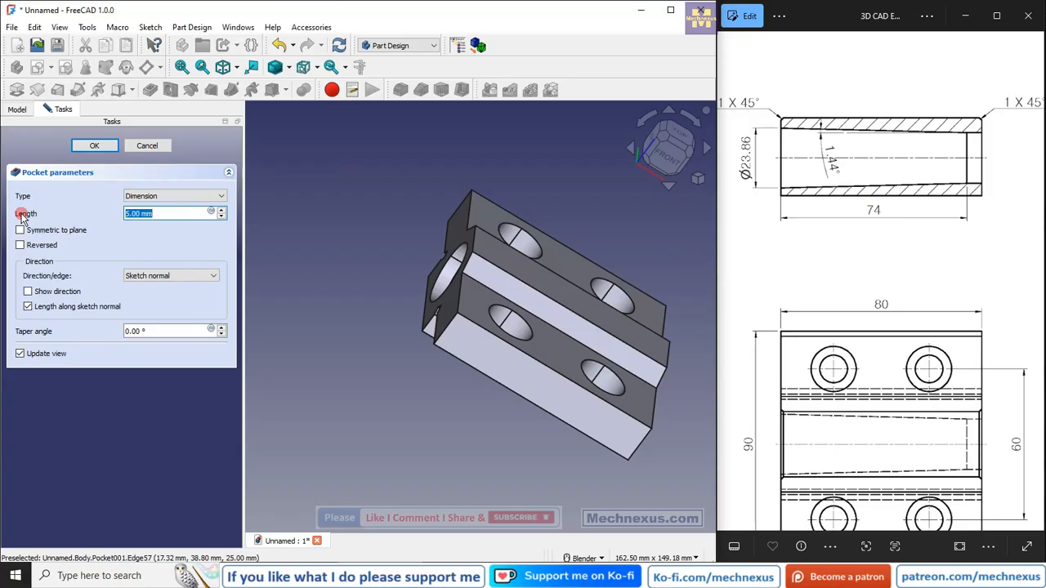
pyautogui.click(26, 331)
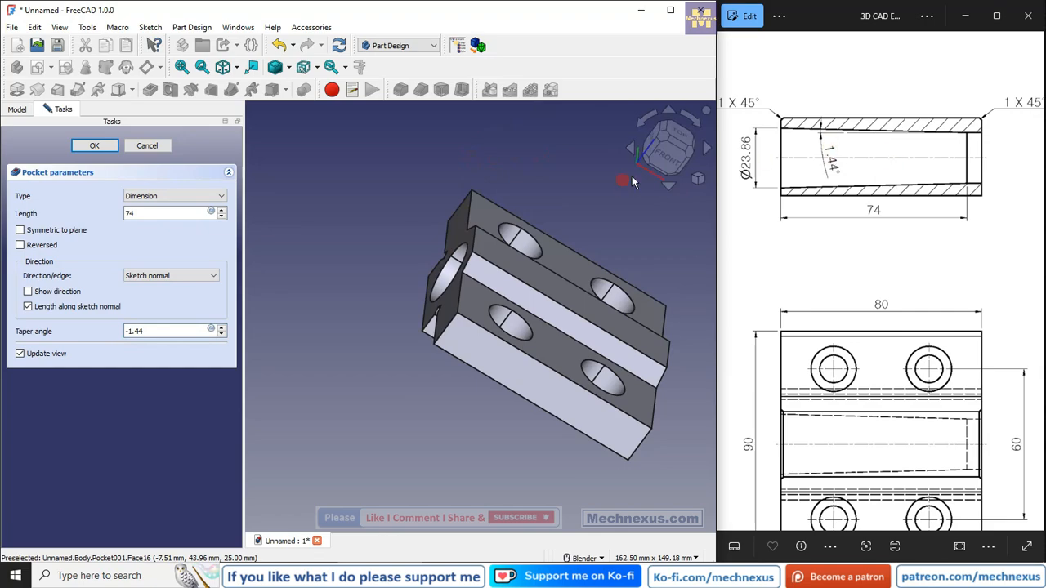
# Preview the tapered pocket from the front in the Wireframe draw style and accept the feature.
pyautogui.click(665, 159)
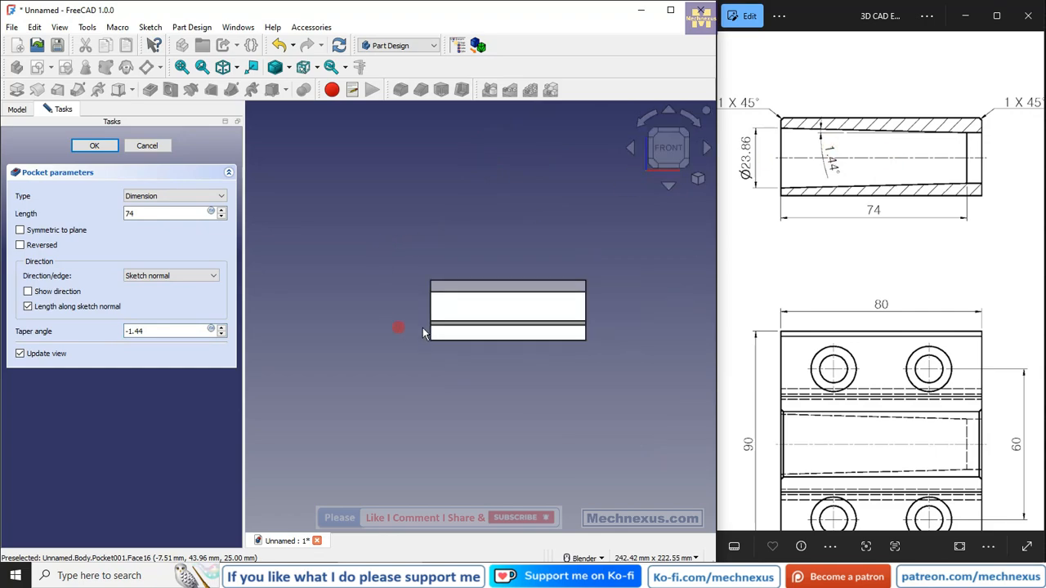
pyautogui.scroll(3, 509, 312)
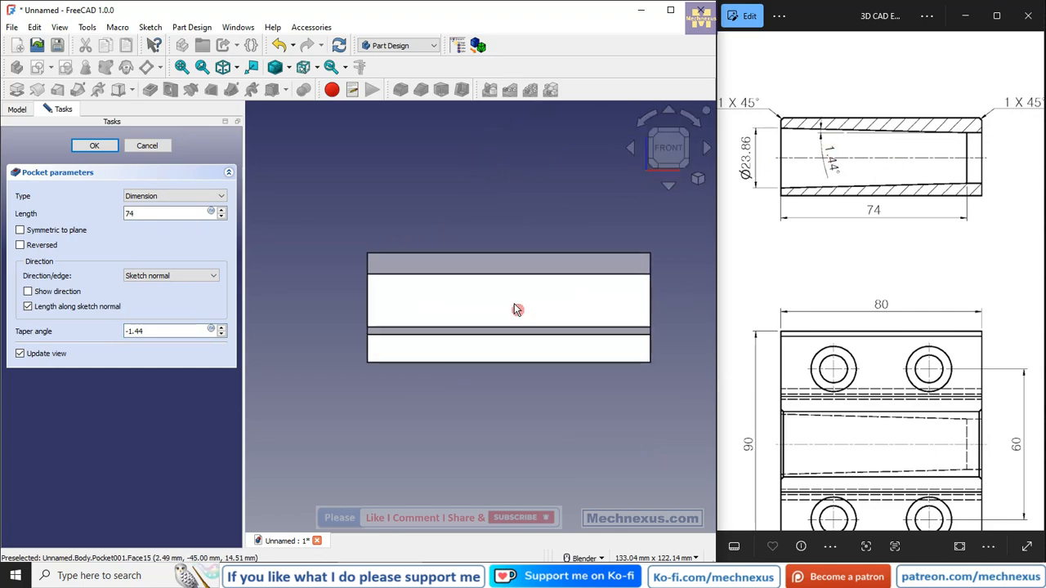
pyautogui.click(286, 69)
pyautogui.click(292, 118)
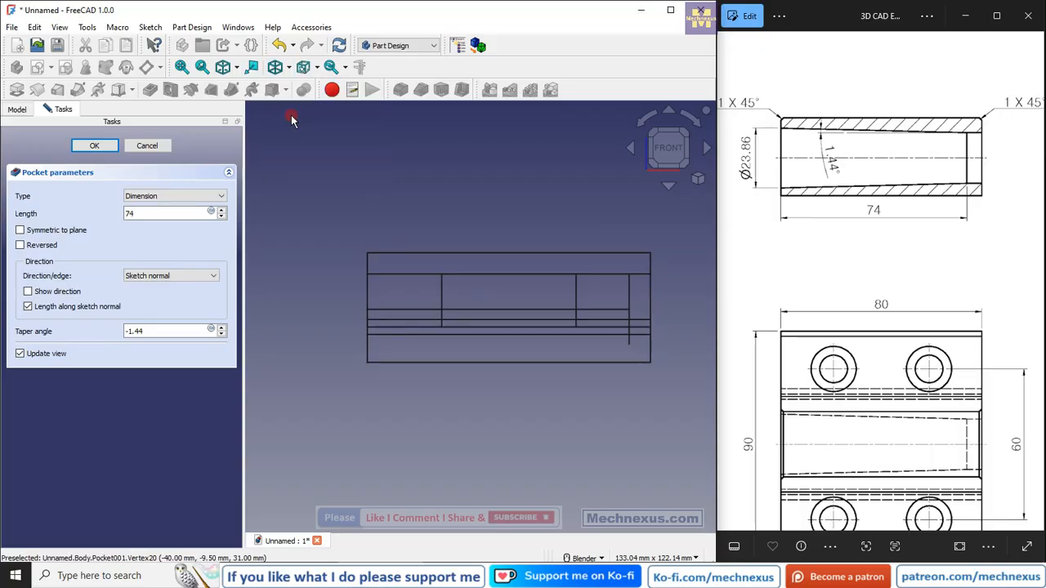
pyautogui.click(95, 147)
# Examine the bore's taper and depth in the wireframe top view, rotated to match the drawing's orientation.
pyautogui.moveTo(602, 334); pyautogui.dragTo(703, 190, button='middle')
pyautogui.click(668, 137)
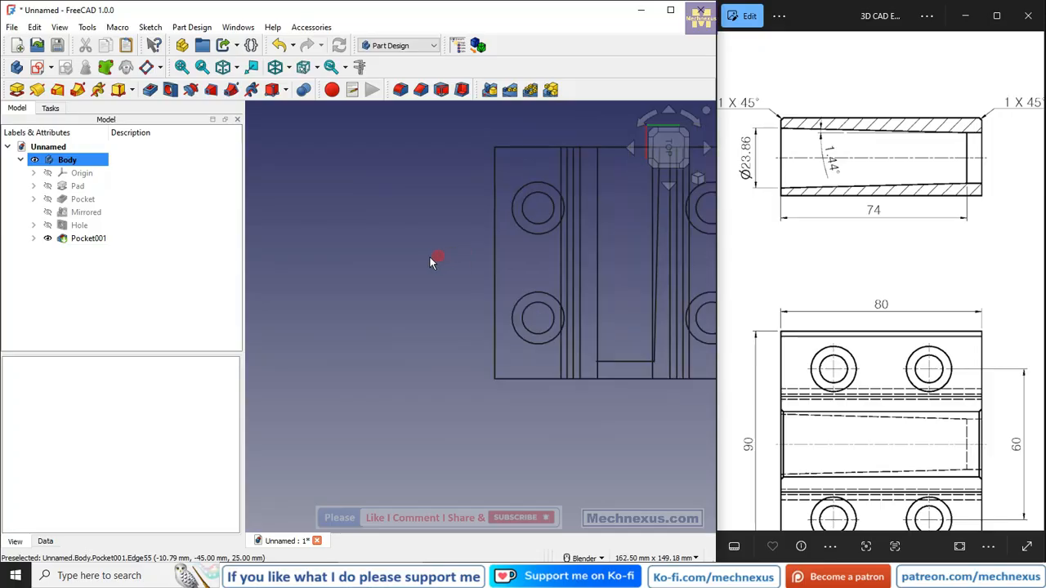
pyautogui.click(642, 125)
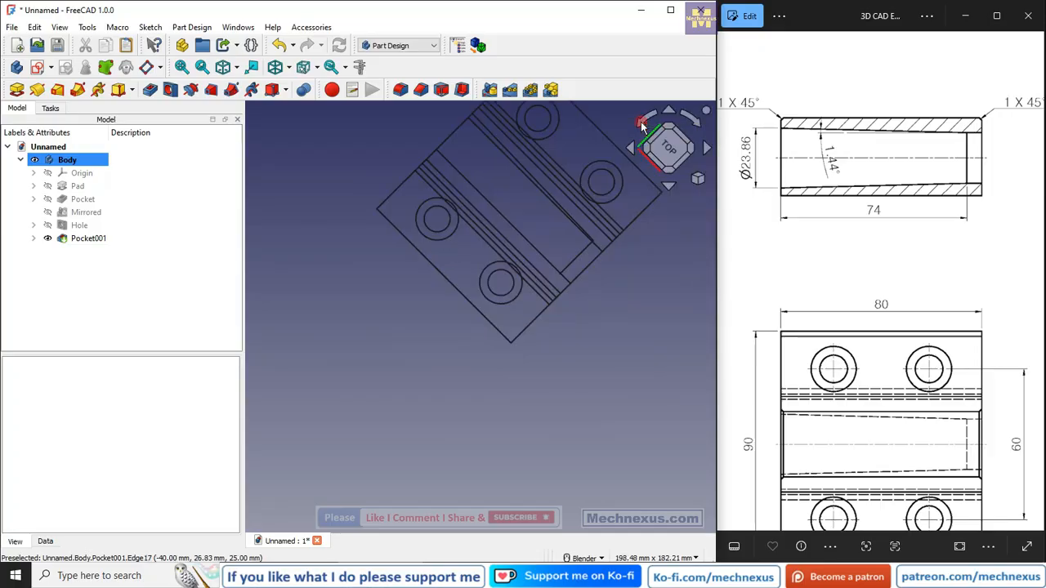
pyautogui.click(642, 125)
pyautogui.scroll(-2, 490, 378)
pyautogui.scroll(3, 409, 219)
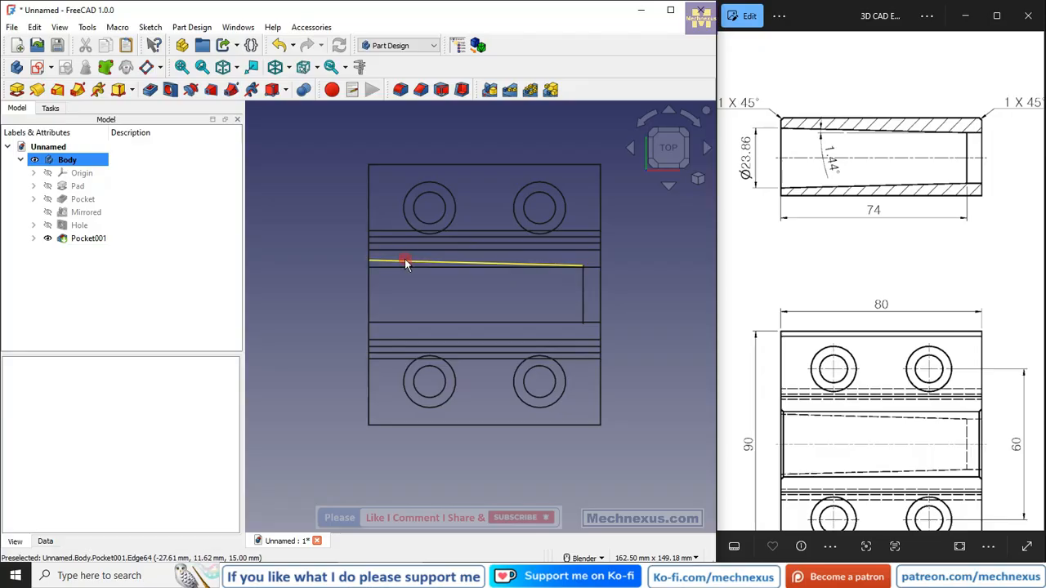
pyautogui.moveTo(430, 326); pyautogui.dragTo(452, 313, button='middle')
pyautogui.click(673, 150)
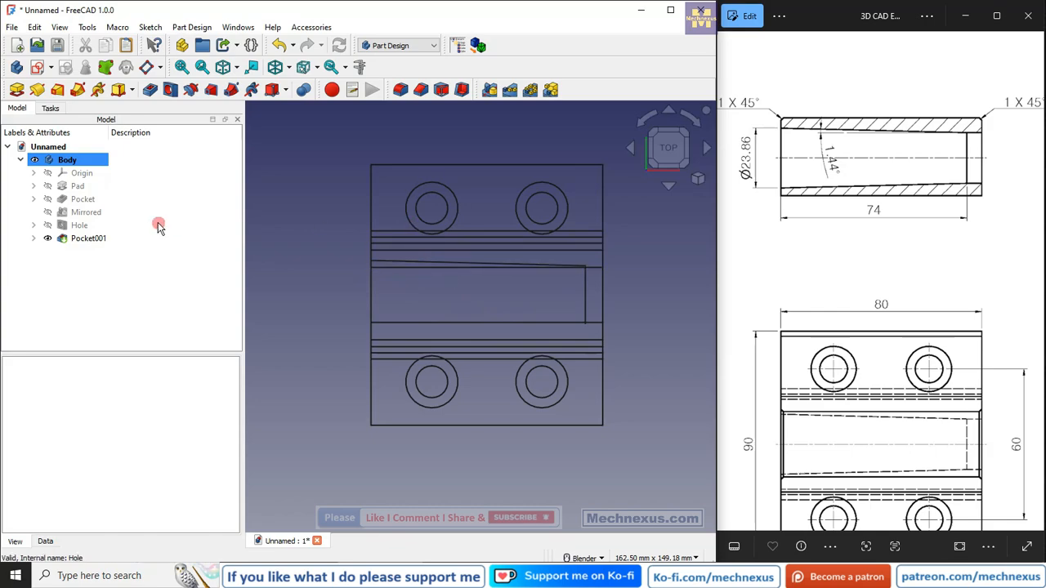
# Set the draw style back to Flat lines and return the model to the isometric view.
pyautogui.click(290, 69)
pyautogui.click(298, 172)
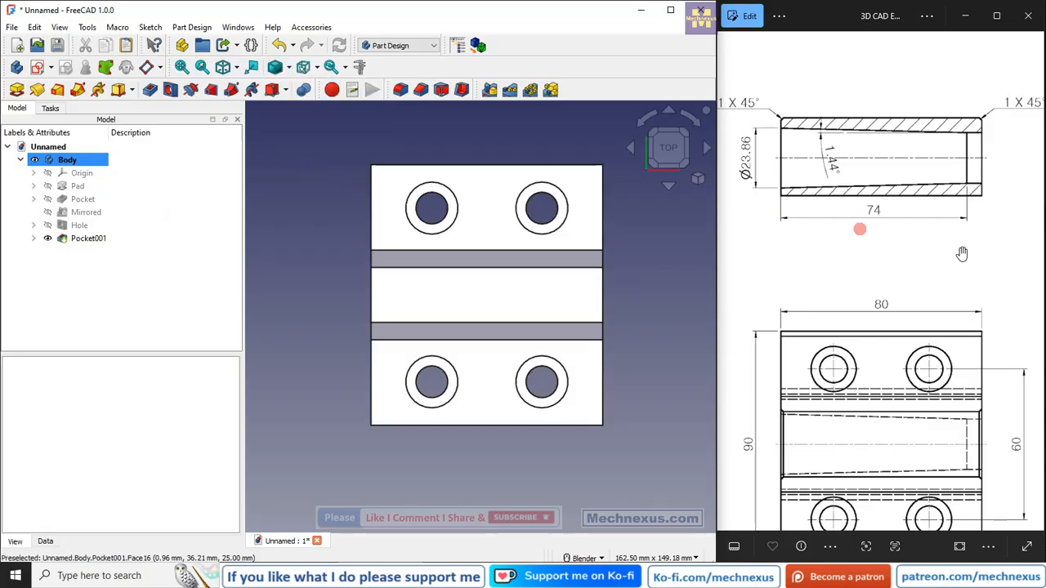
pyautogui.scroll(-1, 888, 395)
pyautogui.moveTo(465, 291); pyautogui.dragTo(443, 252, button='middle')
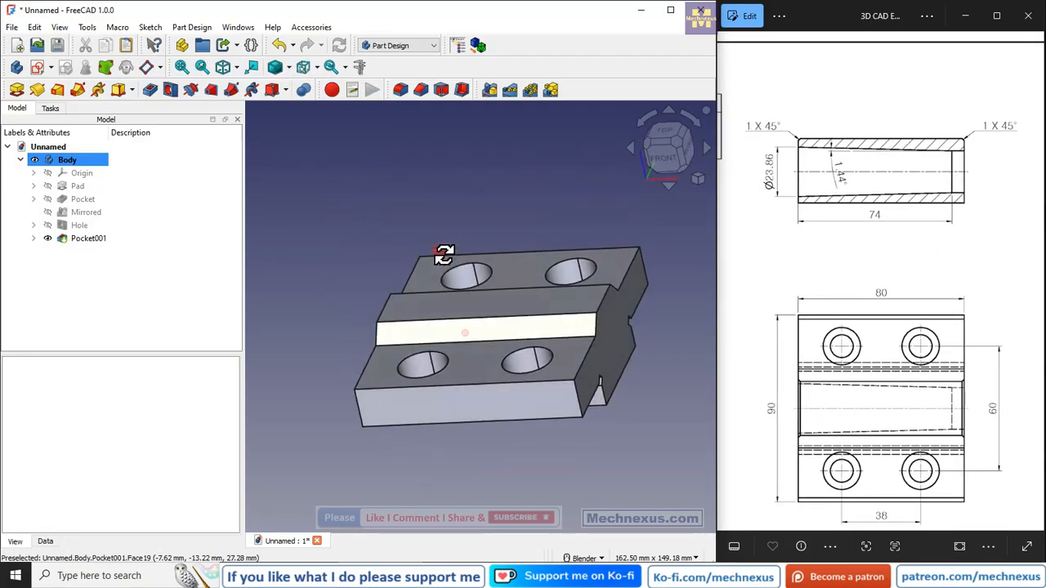
pyautogui.click(699, 180)
pyautogui.click(730, 185)
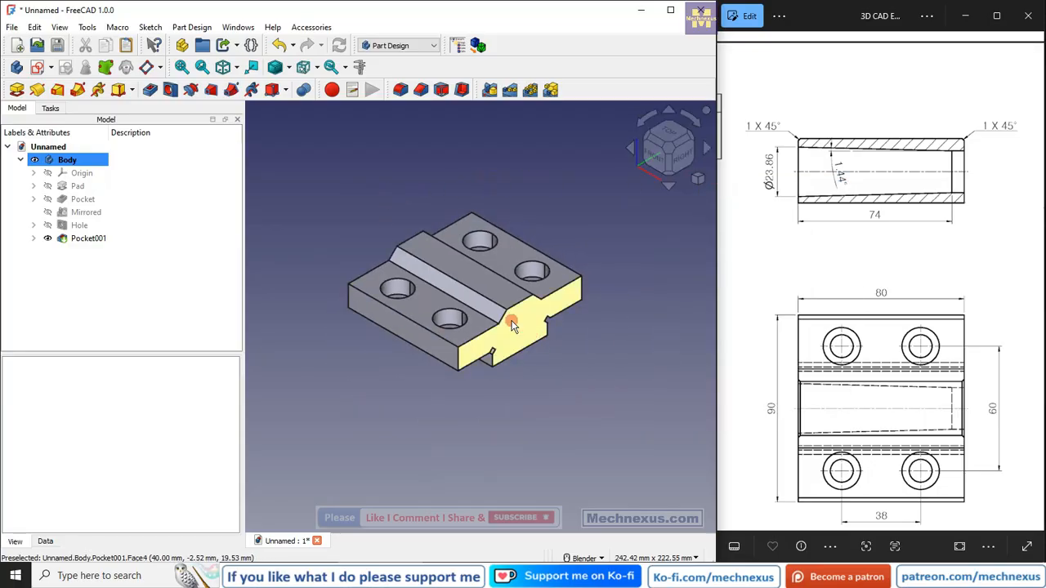
pyautogui.keyDown('shift'); pyautogui.moveTo(529, 362); pyautogui.dragTo(532, 322, button='middle'); pyautogui.keyUp('shift')
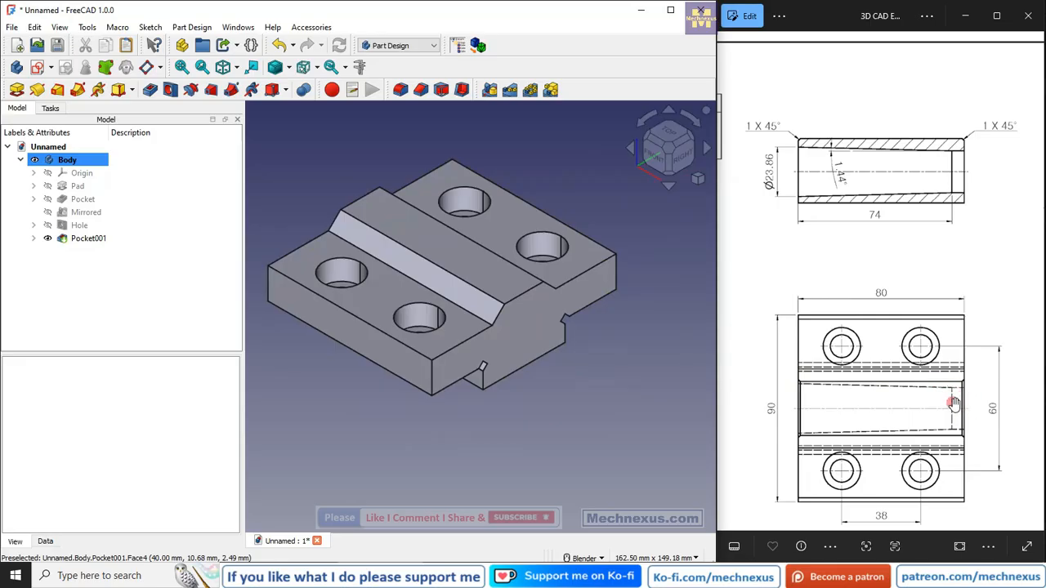
# Start a new sketch on the flat face closing off the small end of the tapered bore.
pyautogui.moveTo(883, 405); pyautogui.dragTo(693, 384)
pyautogui.moveTo(886, 385); pyautogui.dragTo(703, 354)
pyautogui.moveTo(392, 303); pyautogui.dragTo(552, 360, button='middle')
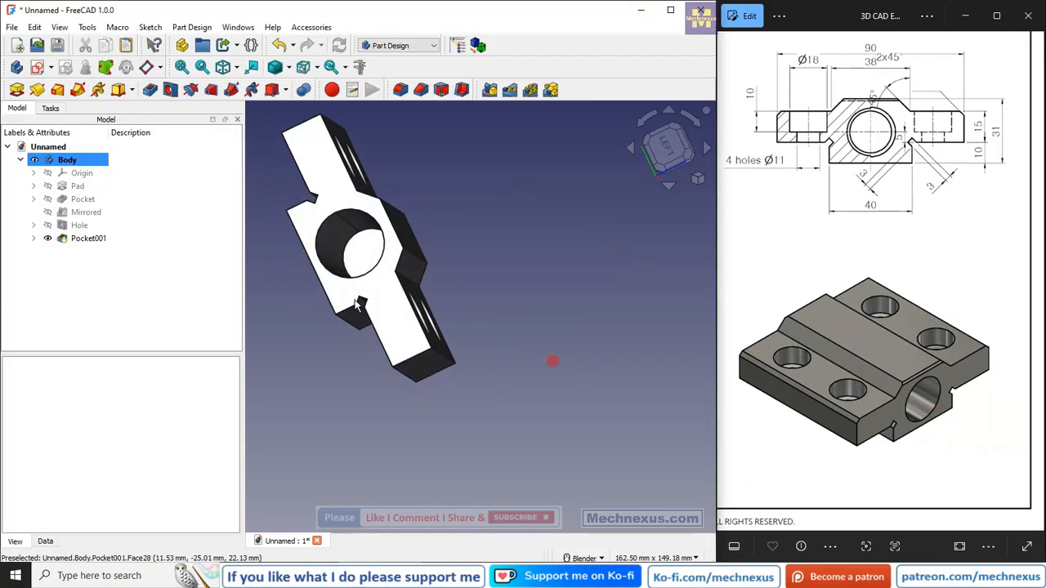
pyautogui.click(363, 253)
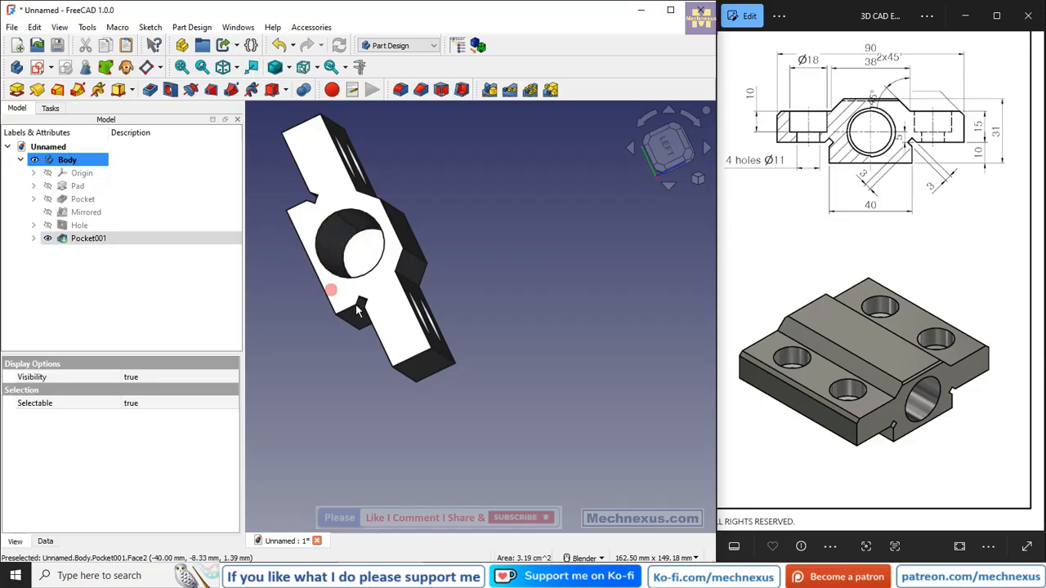
pyautogui.click(45, 69)
pyautogui.scroll(5, 595, 247)
pyautogui.scroll(-4, 603, 256)
pyautogui.scroll(3, 597, 262)
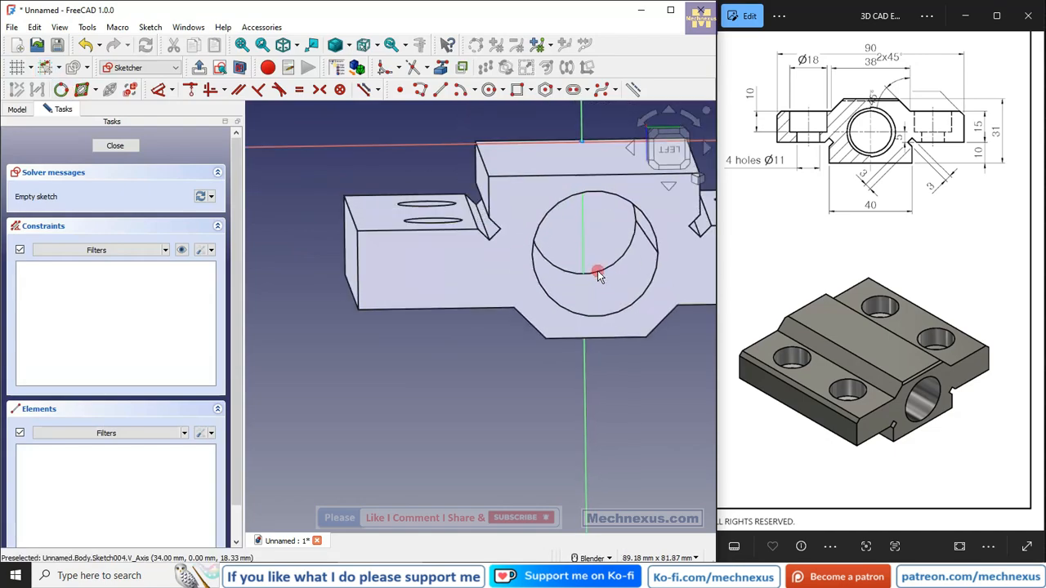
# Reference the bore's small-end edge as external geometry and draw a smaller circle on its centre.
pyautogui.click(460, 89)
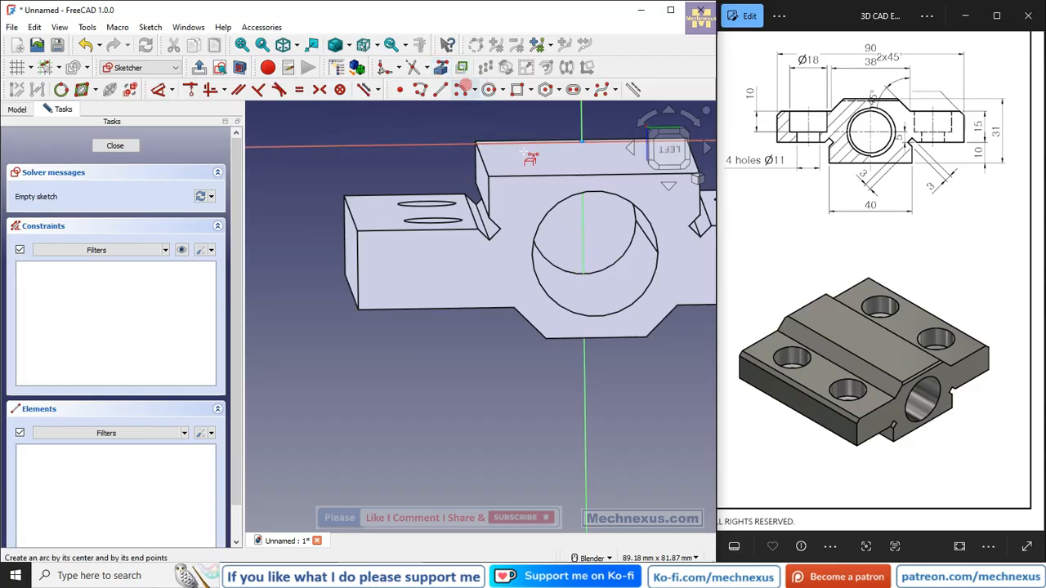
pyautogui.click(599, 275)
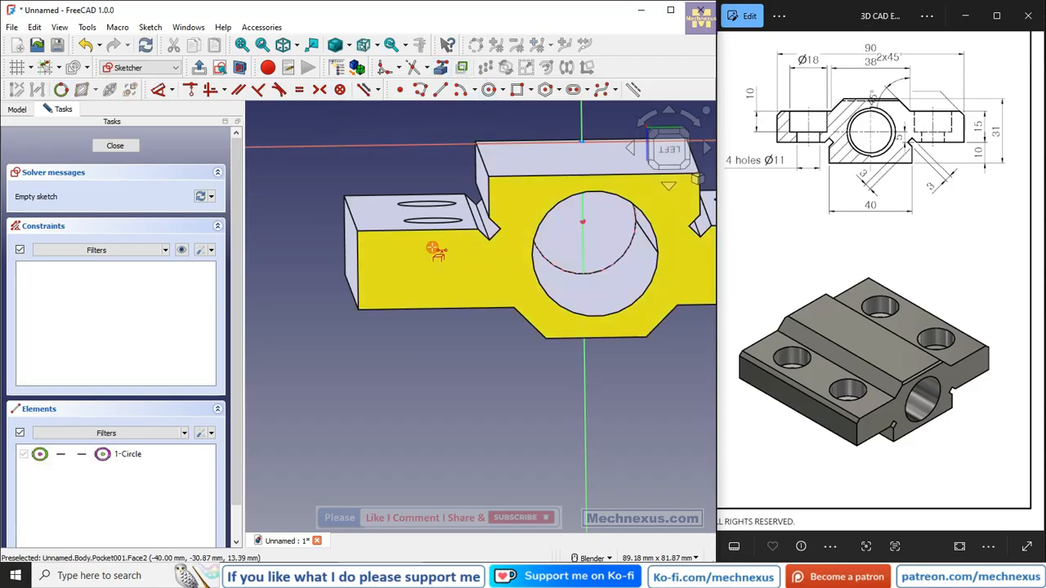
pyautogui.moveTo(839, 310); pyautogui.dragTo(973, 332)
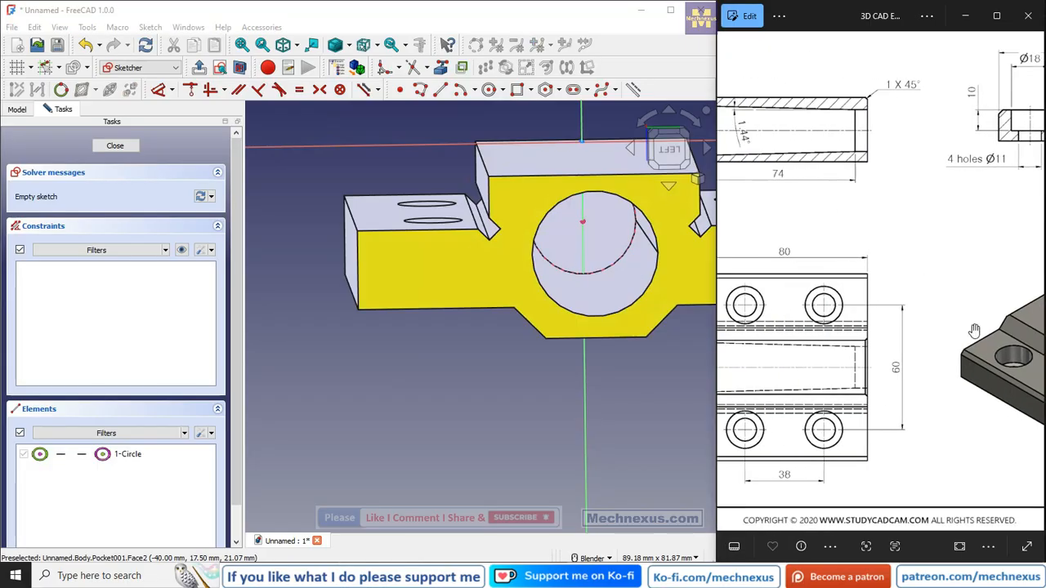
pyautogui.scroll(3, 602, 215)
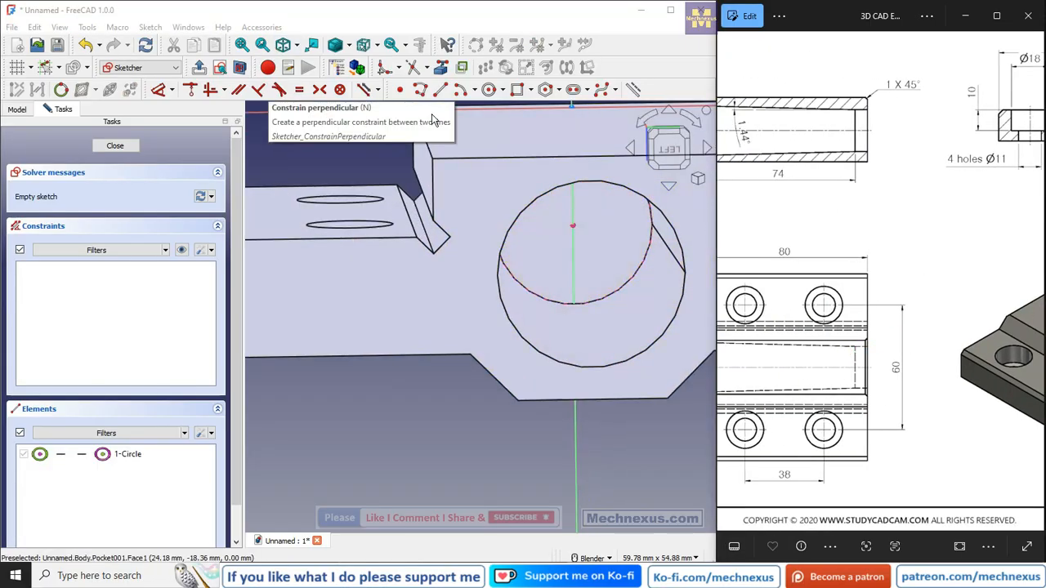
pyautogui.click(485, 97)
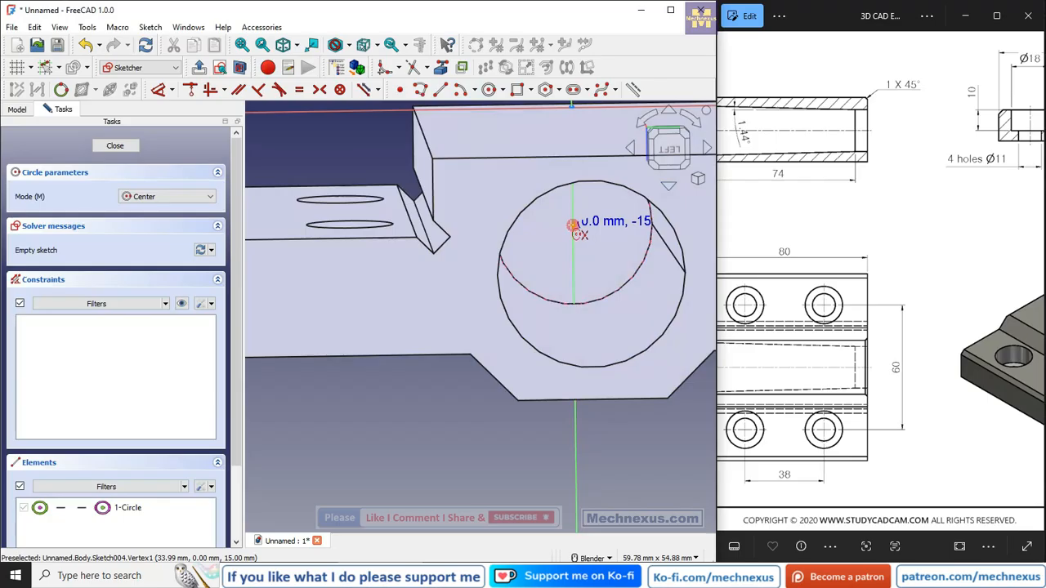
pyautogui.click(572, 225)
pyautogui.click(607, 260)
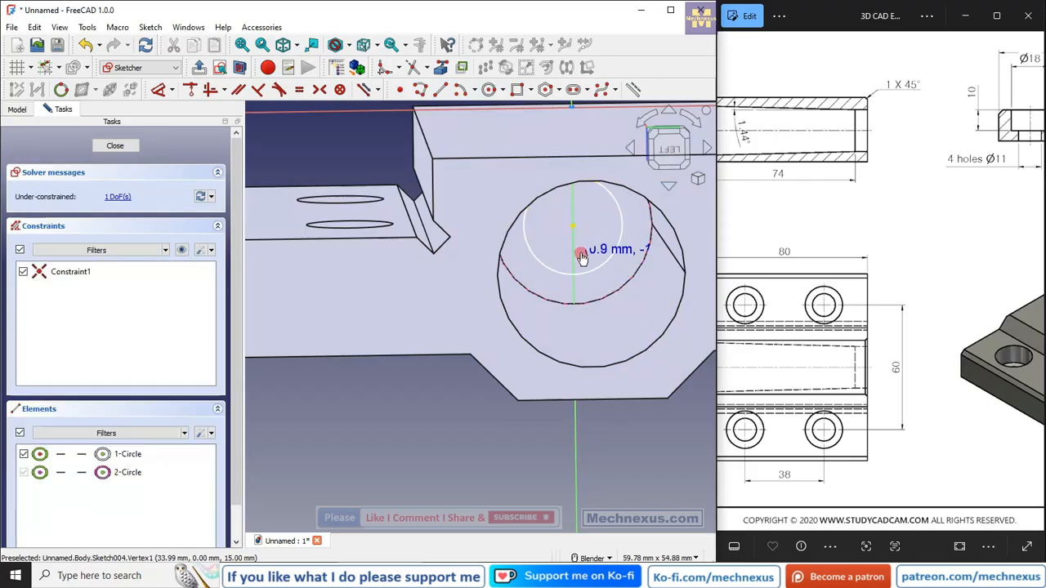
# Constrain the new circle equal to the referenced bore edge and close the sketch.
pyautogui.click(599, 269)
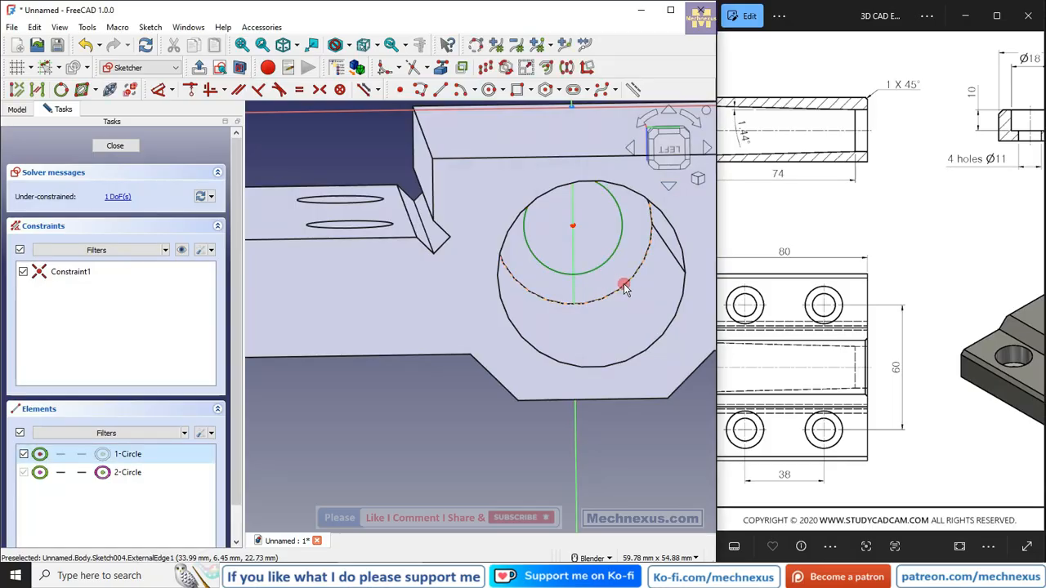
pyautogui.click(624, 288)
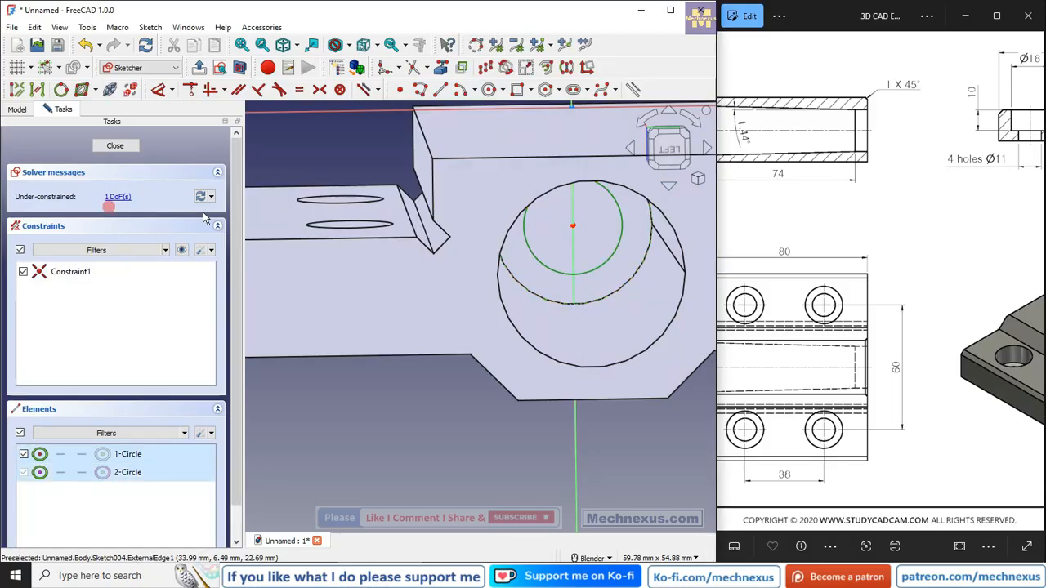
pyautogui.click(299, 89)
pyautogui.scroll(-5, 508, 282)
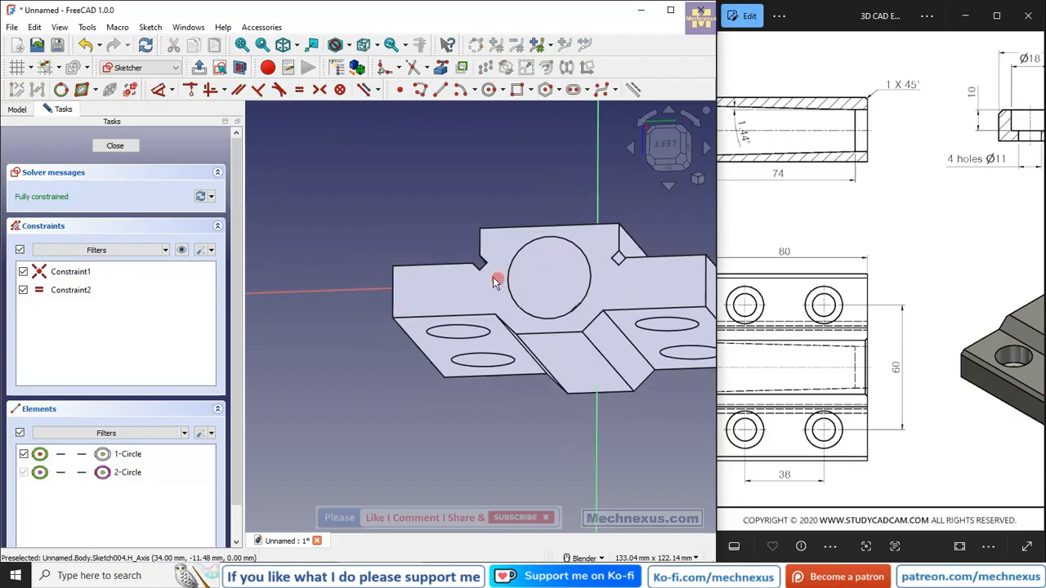
pyautogui.click(120, 148)
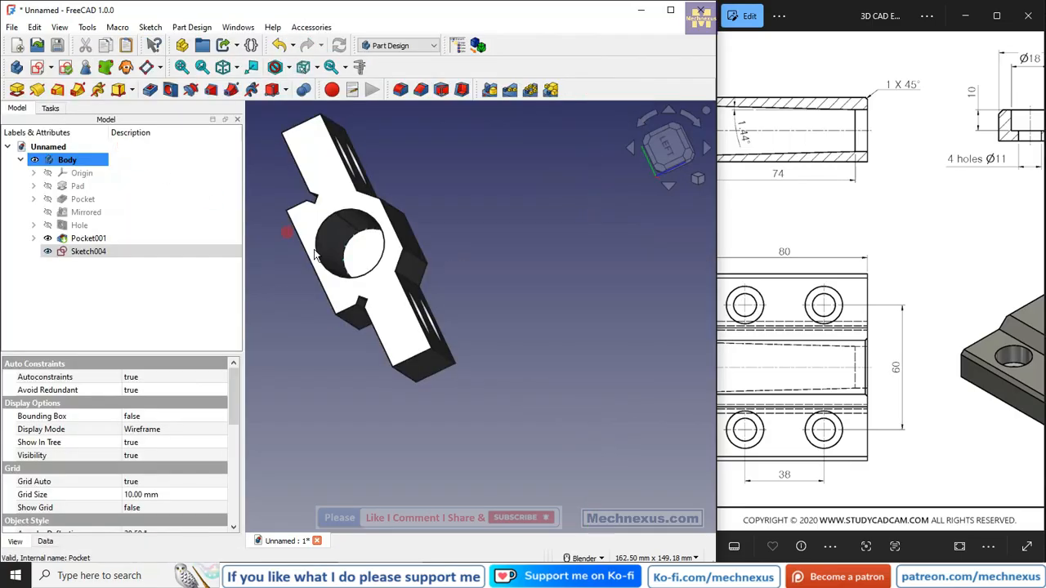
# Pocket the small-end circle with the Through all type to open the bore, and show the block isometrically.
pyautogui.click(150, 91)
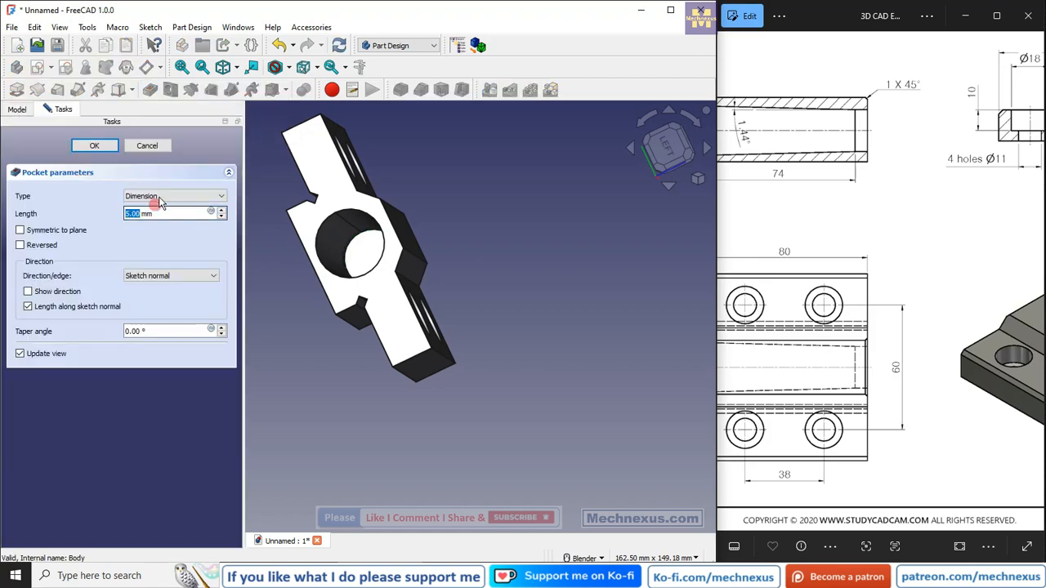
pyautogui.click(155, 197)
pyautogui.click(143, 215)
pyautogui.click(96, 147)
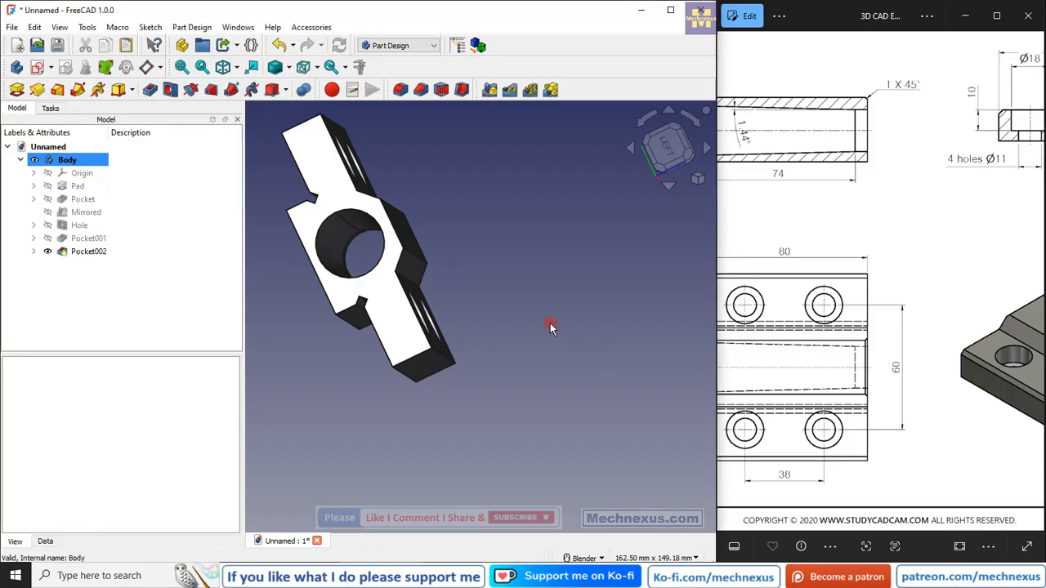
pyautogui.press('0')
pyautogui.scroll(-1, 314, 302)
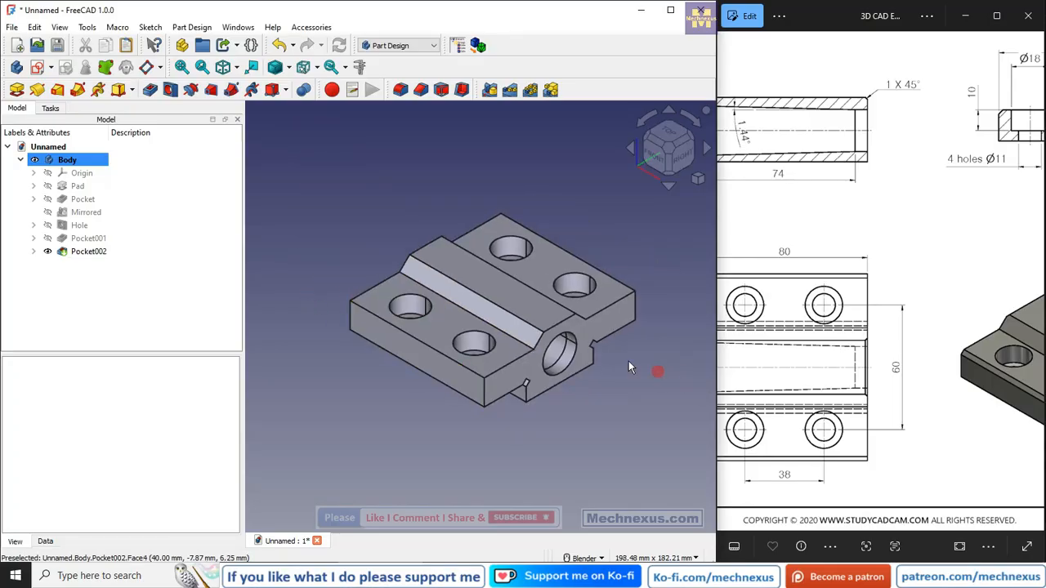
# Chamfer the outer edge of the bore's small end with Equal distance and a size of 1 mm, following the drawing's 1 x 45° note.
pyautogui.moveTo(926, 380)
pyautogui.mouseDown()
pyautogui.moveTo(766, 378)
pyautogui.moveTo(861, 403)
pyautogui.moveTo(952, 401)
pyautogui.mouseUp()
pyautogui.moveTo(821, 367); pyautogui.dragTo(1035, 315)
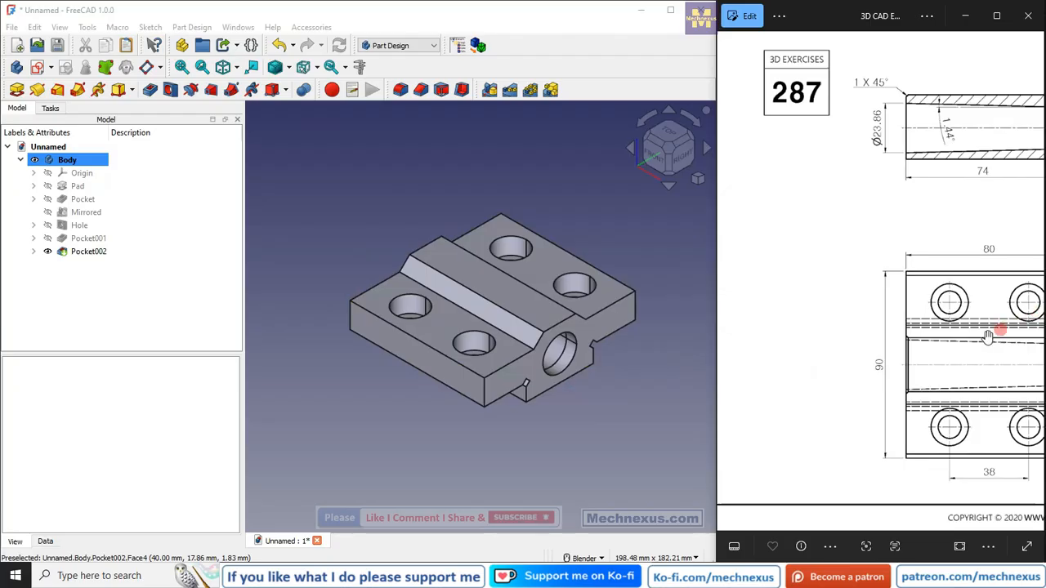
pyautogui.scroll(-5, 747, 335)
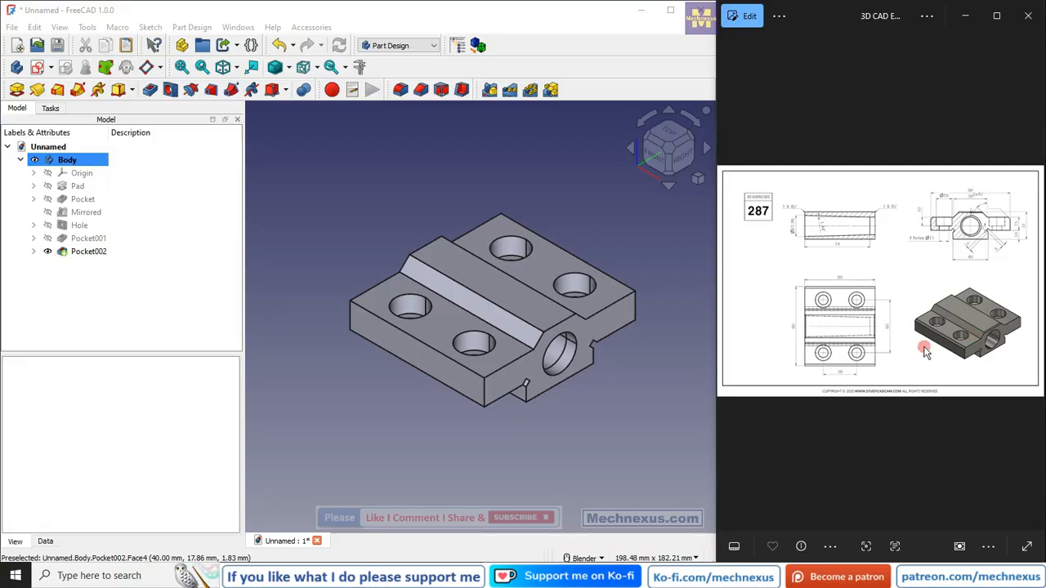
pyautogui.scroll(4, 924, 349)
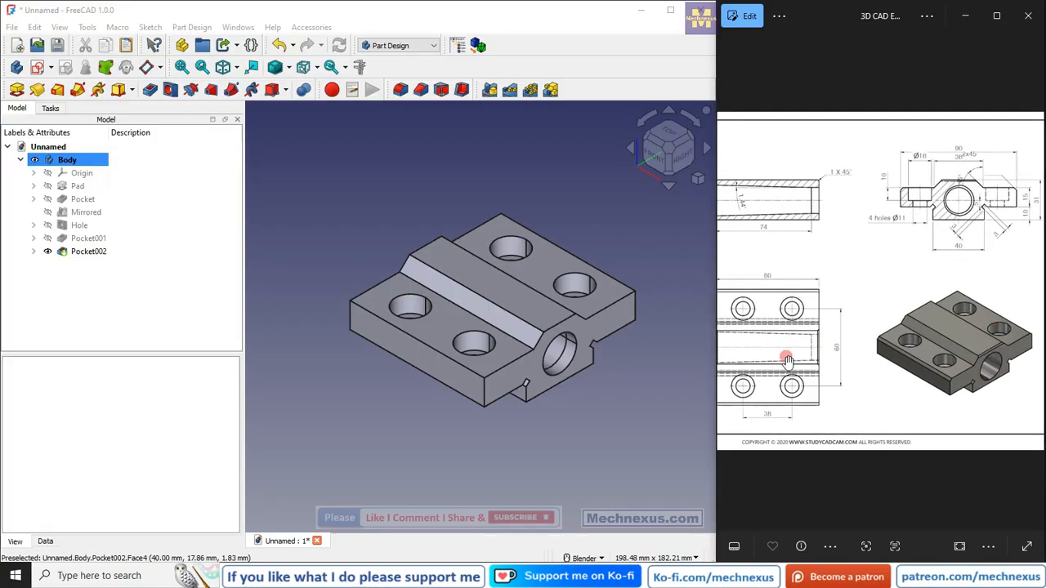
pyautogui.scroll(2, 820, 362)
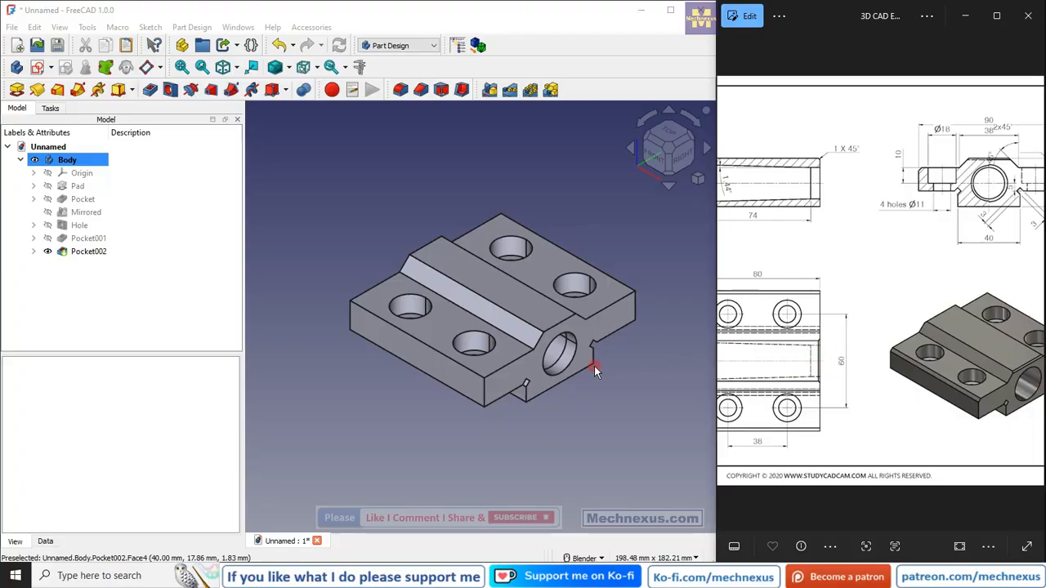
pyautogui.click(558, 372)
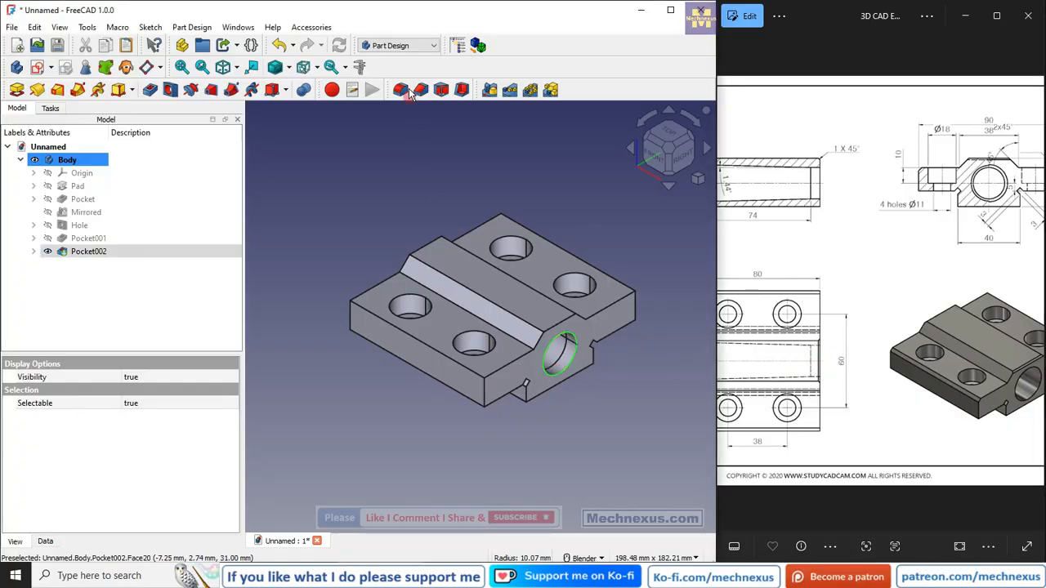
pyautogui.click(421, 90)
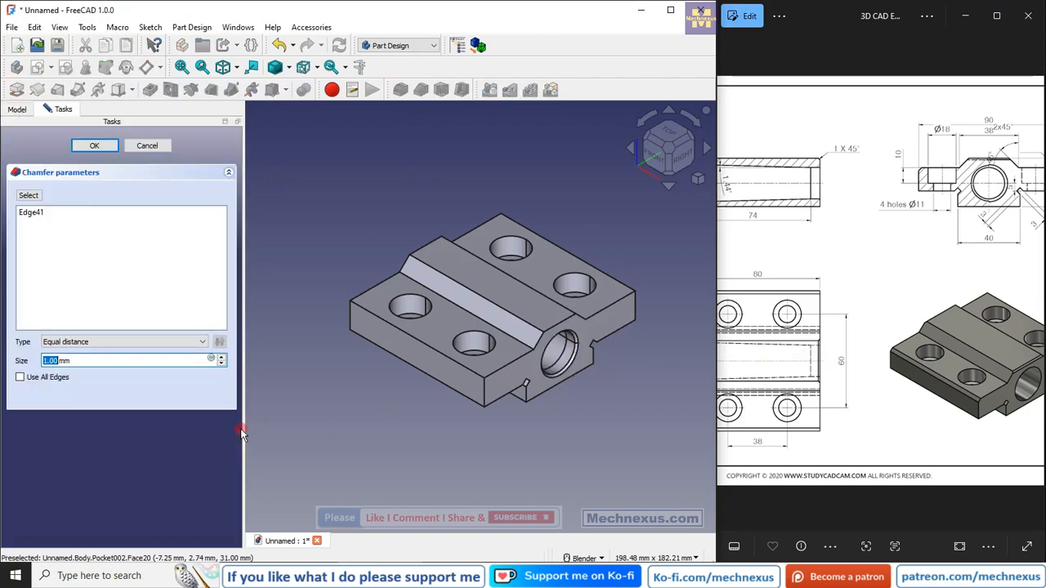
pyautogui.click(95, 146)
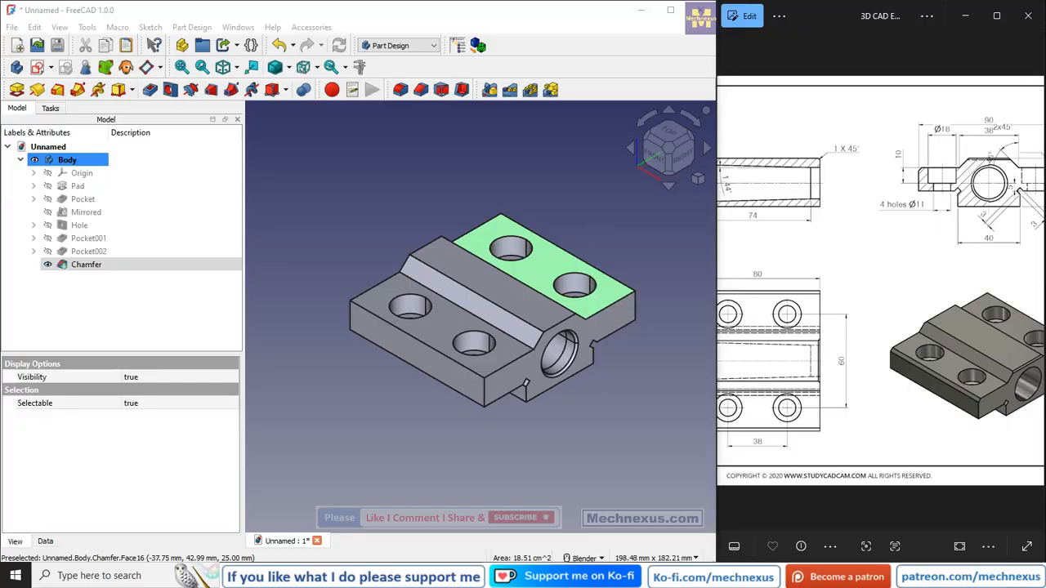
# Compare the chamfered block with the isometric view in the exercise 287 drawing.
pyautogui.scroll(-3, 343, 388)
pyautogui.click(342, 388)
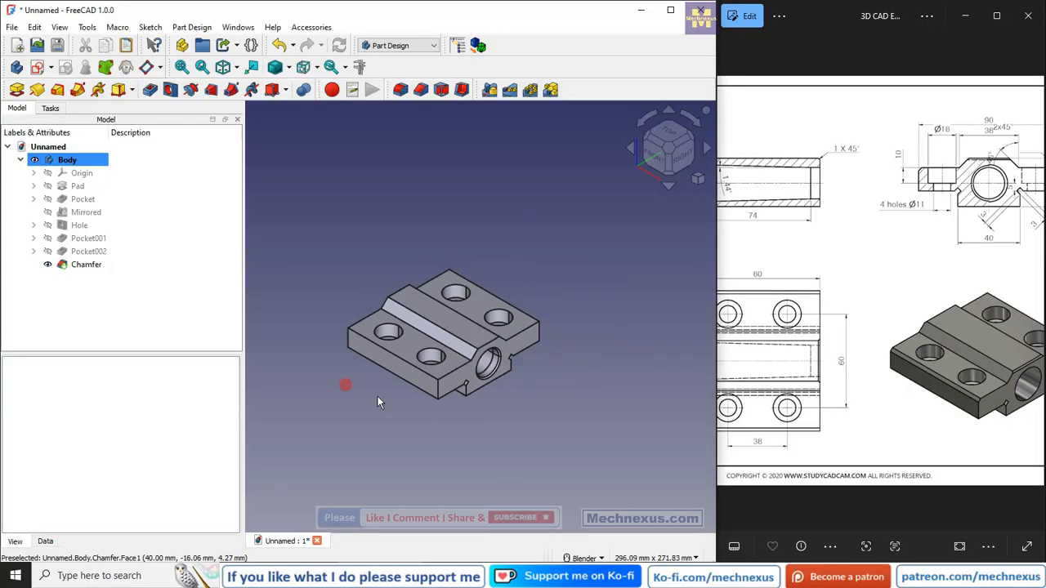
pyautogui.scroll(-3, 895, 405)
pyautogui.scroll(3, 306, 332)
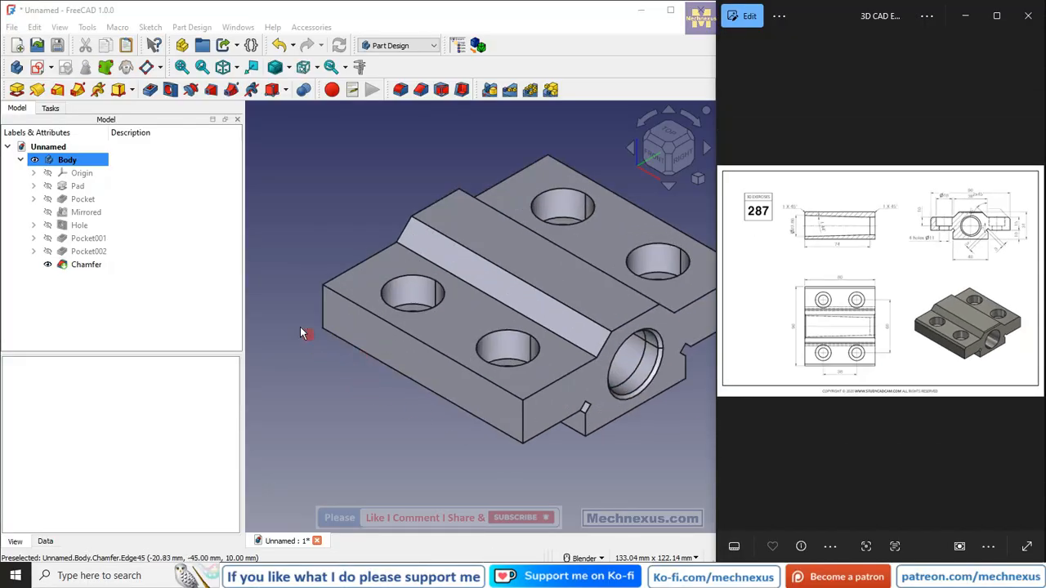
pyautogui.moveTo(242, 312); pyautogui.dragTo(138, 306)
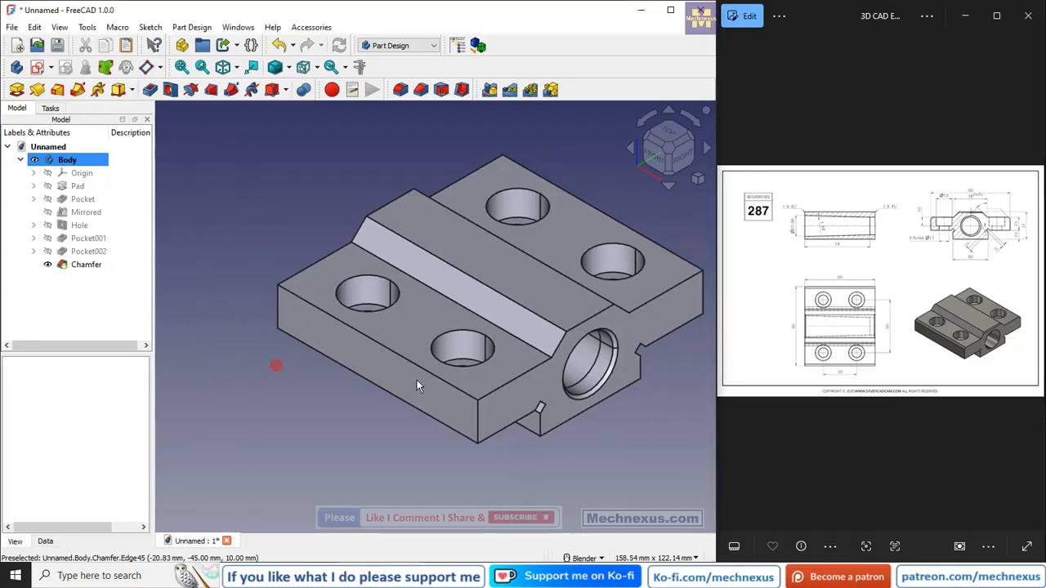
pyautogui.scroll(3, 572, 351)
pyautogui.scroll(-2, 502, 345)
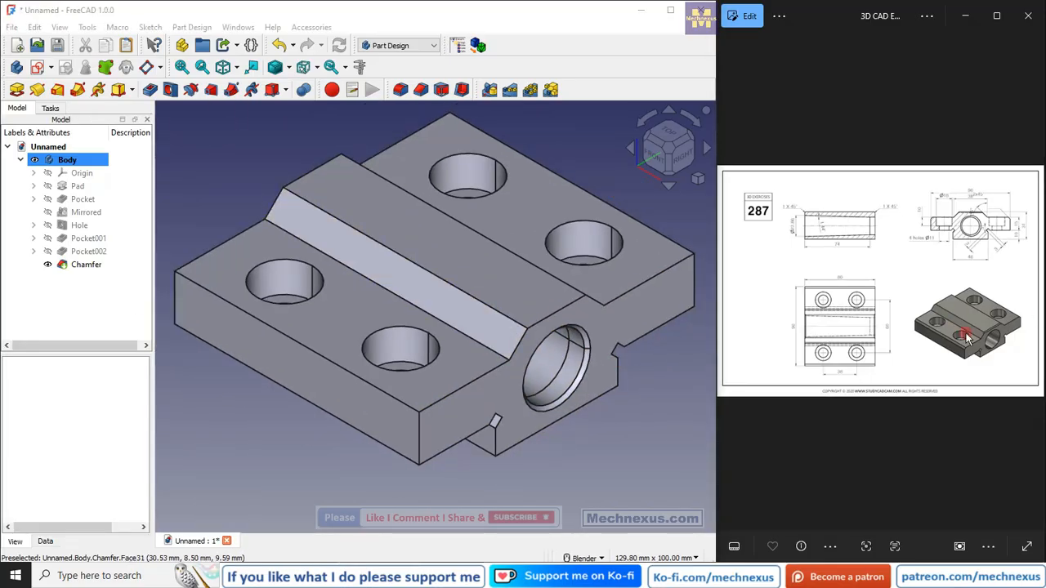
pyautogui.scroll(5, 962, 331)
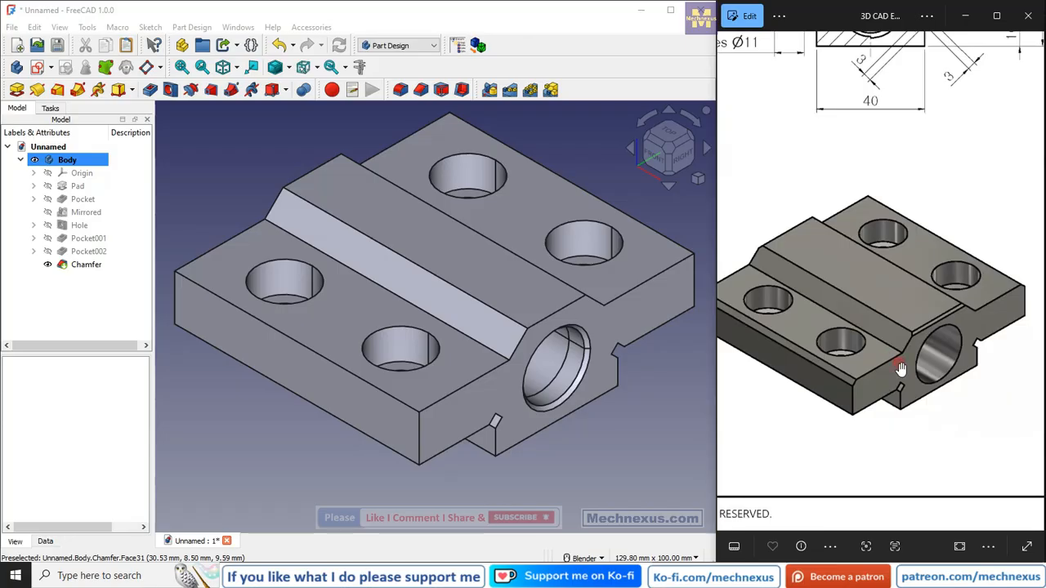
pyautogui.scroll(-1, 841, 373)
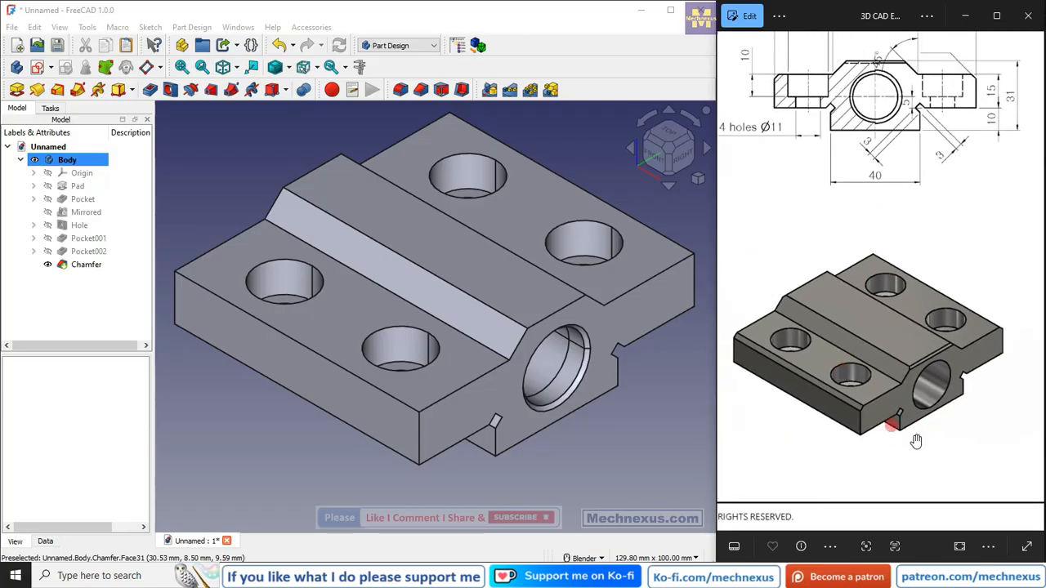
pyautogui.scroll(-3, 462, 320)
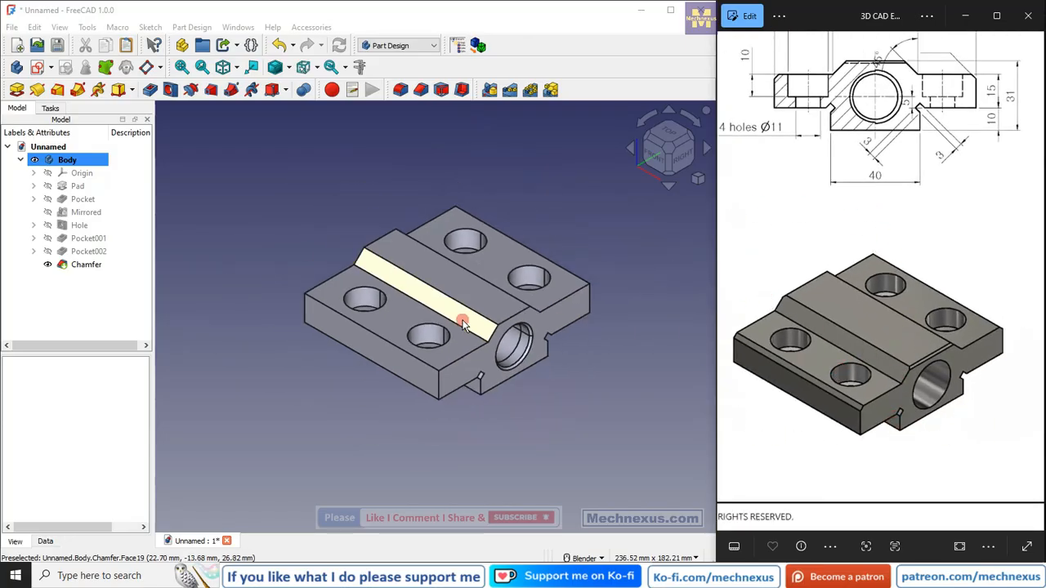
# Set the body's custom appearance to the dark grey diffuse color #5a5a66 and close its display properties.
pyautogui.rightClick(74, 162)
pyautogui.click(102, 311)
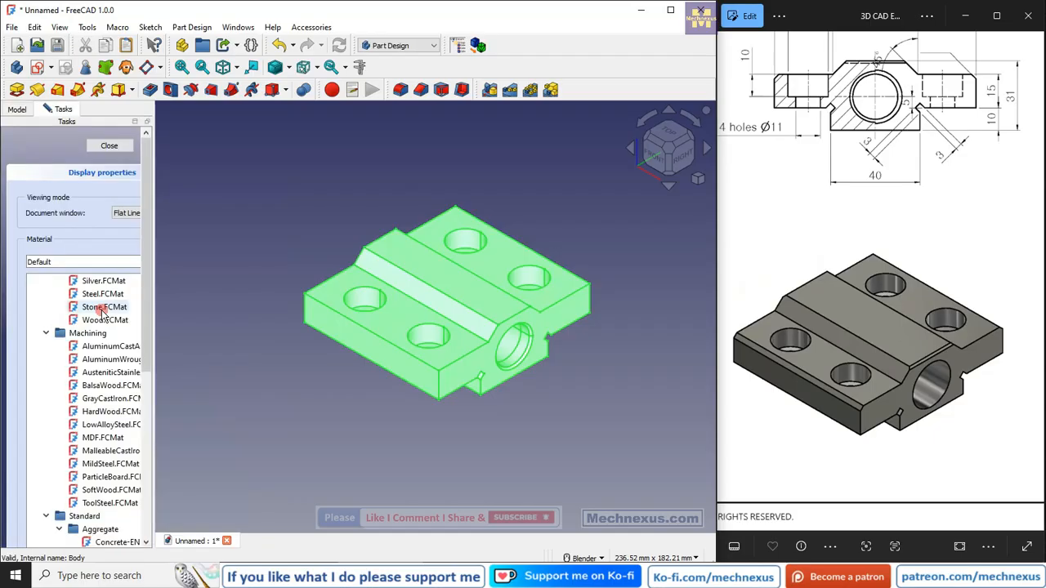
pyautogui.moveTo(219, 301); pyautogui.dragTo(228, 472)
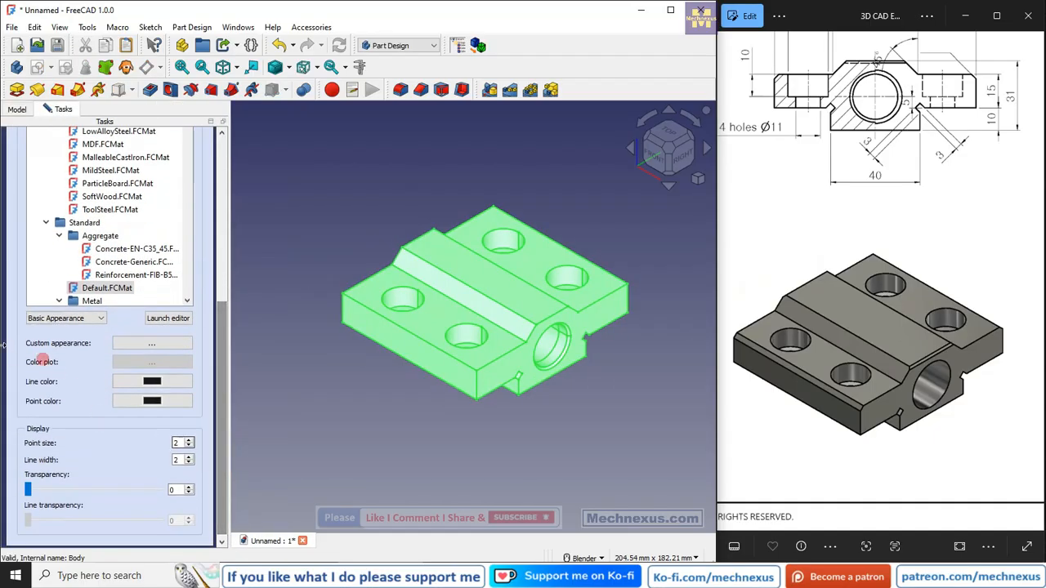
pyautogui.click(142, 343)
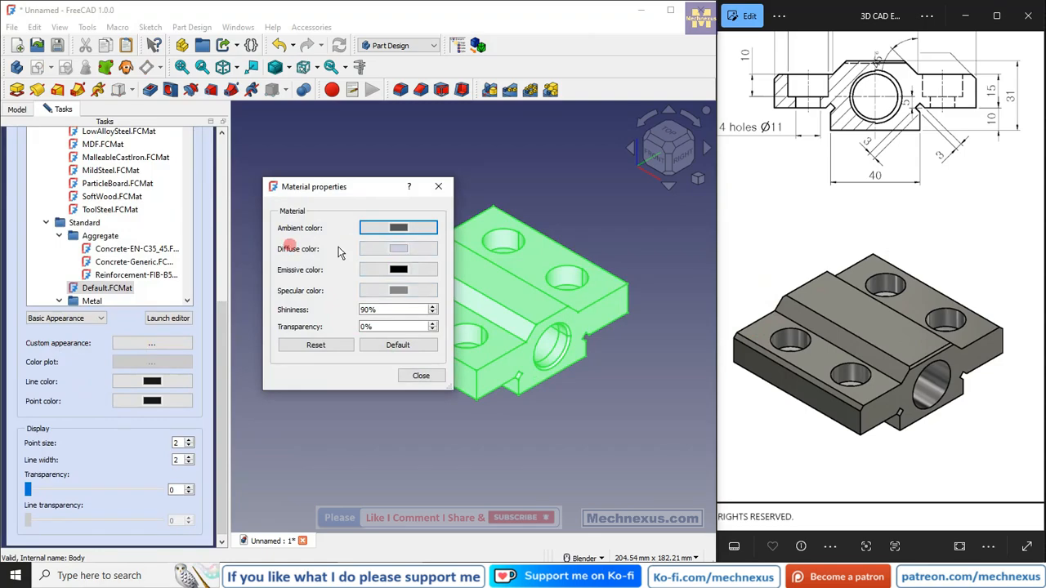
pyautogui.click(394, 248)
pyautogui.moveTo(514, 226); pyautogui.dragTo(509, 256)
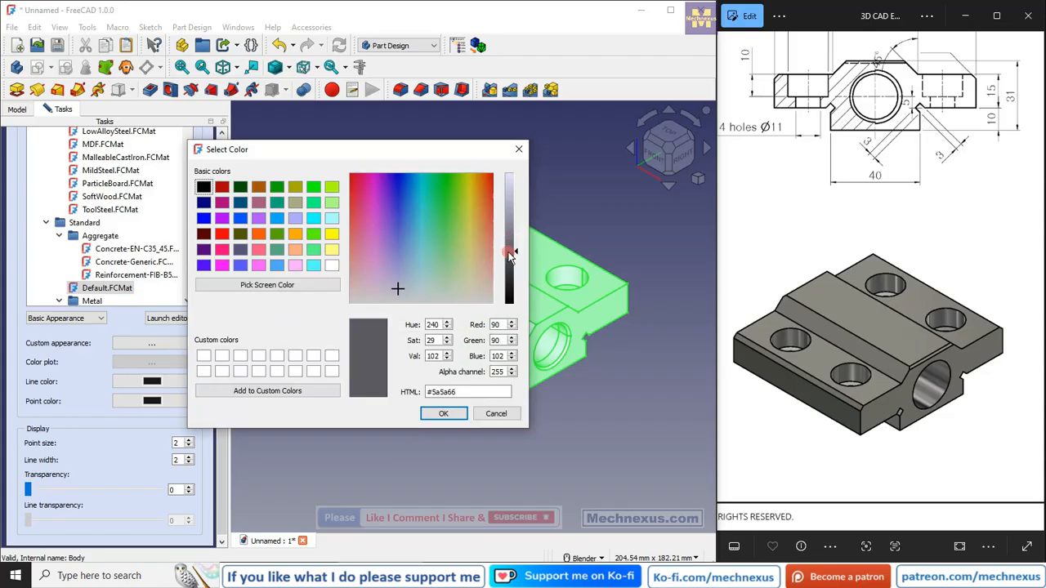
pyautogui.click(443, 414)
pyautogui.click(421, 375)
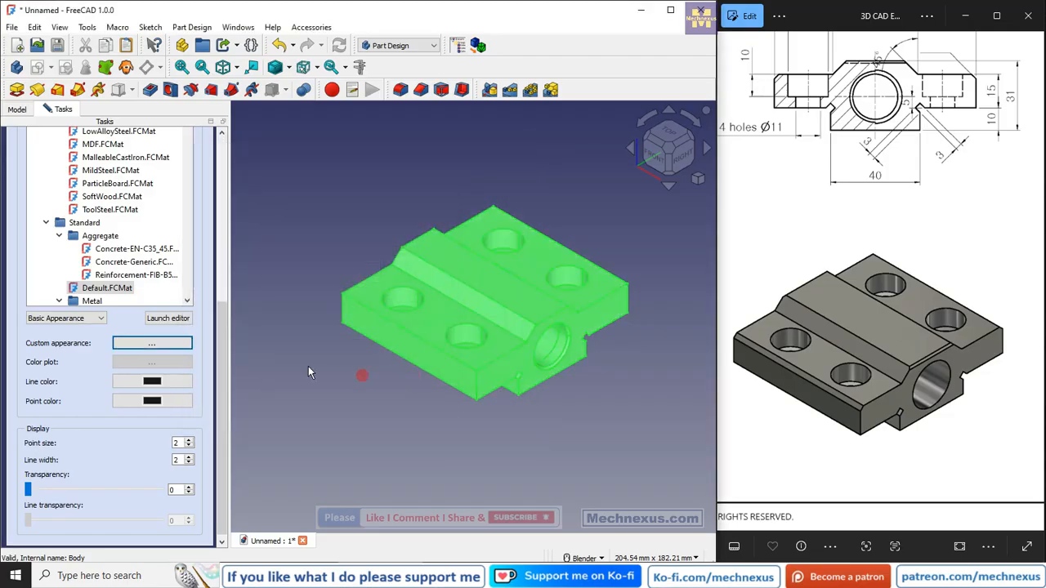
pyautogui.click(389, 373)
pyautogui.scroll(5, 227, 343)
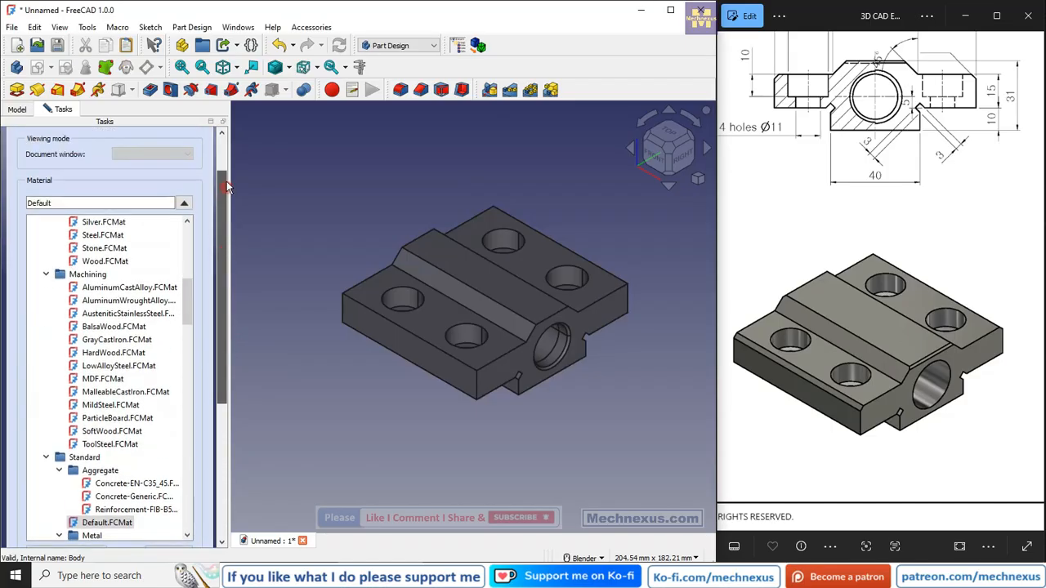
pyautogui.click(126, 152)
# Examine the recolored block against the full drawing sheet and review its pocket, mirror and hole features in the model tree.
pyautogui.scroll(3, 542, 275)
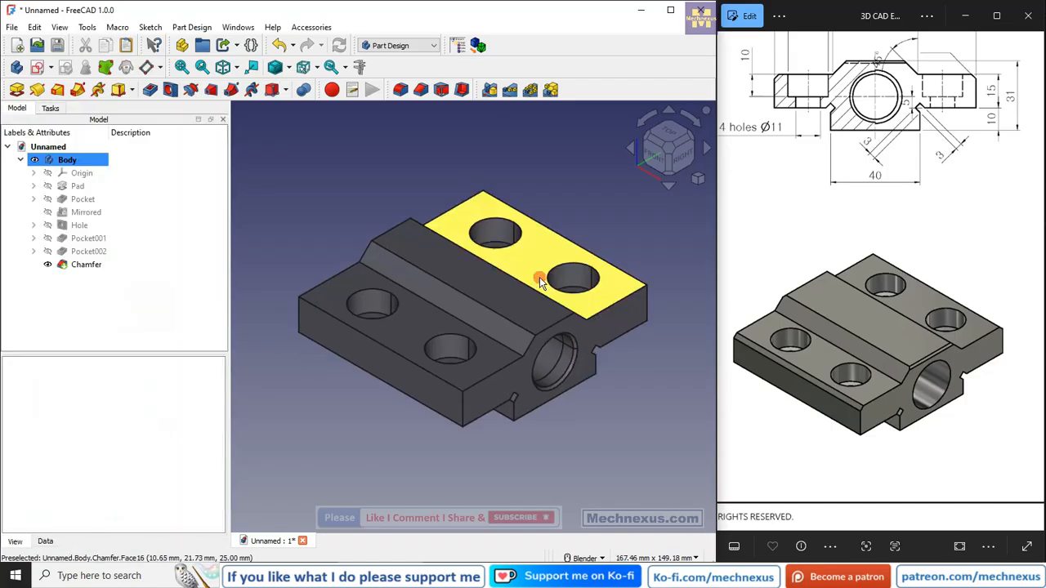
pyautogui.moveTo(591, 401)
pyautogui.mouseDown(button='middle')
pyautogui.moveTo(430, 474)
pyautogui.moveTo(551, 432)
pyautogui.moveTo(602, 340)
pyautogui.moveTo(588, 271)
pyautogui.moveTo(579, 394)
pyautogui.moveTo(626, 405)
pyautogui.mouseUp(button='middle')
pyautogui.doubleClick(899, 374)
pyautogui.scroll(3, 553, 368)
pyautogui.moveTo(553, 368)
pyautogui.mouseDown(button='middle')
pyautogui.moveTo(444, 422)
pyautogui.moveTo(513, 369)
pyautogui.moveTo(542, 365)
pyautogui.moveTo(555, 397)
pyautogui.moveTo(547, 367)
pyautogui.mouseUp(button='middle')
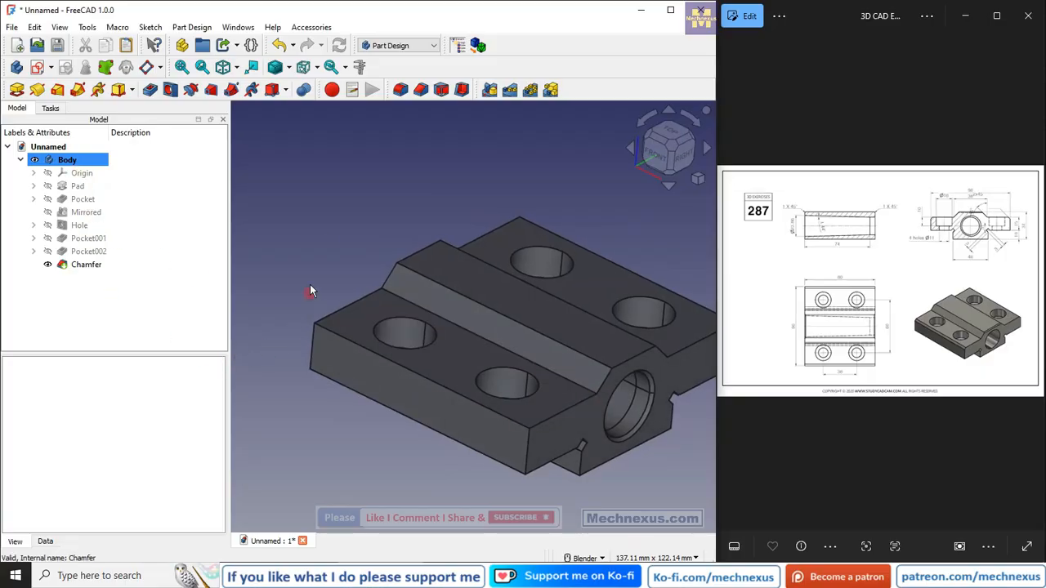
pyautogui.click(82, 200)
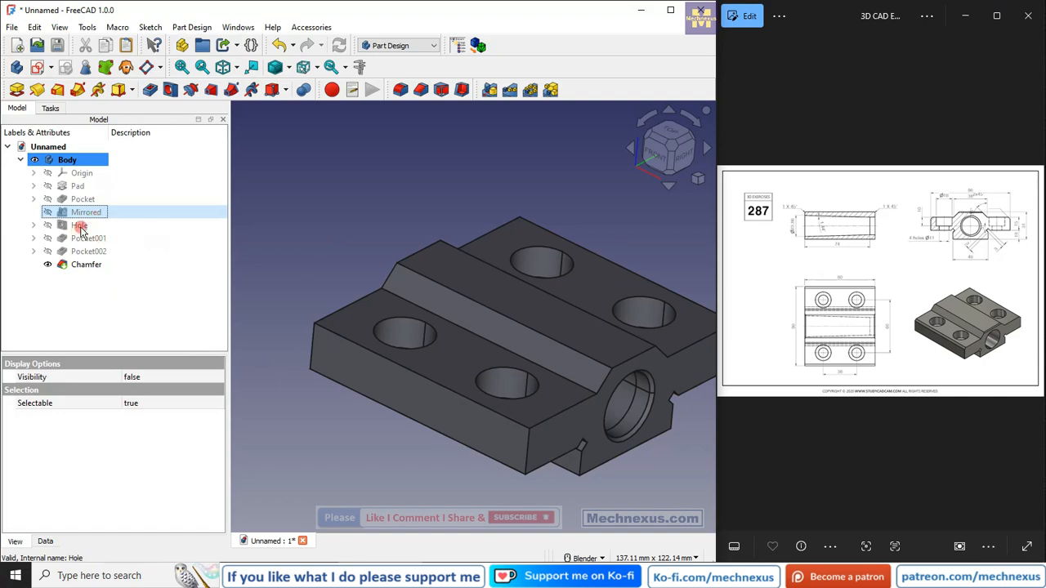
pyautogui.click(81, 226)
pyautogui.click(88, 237)
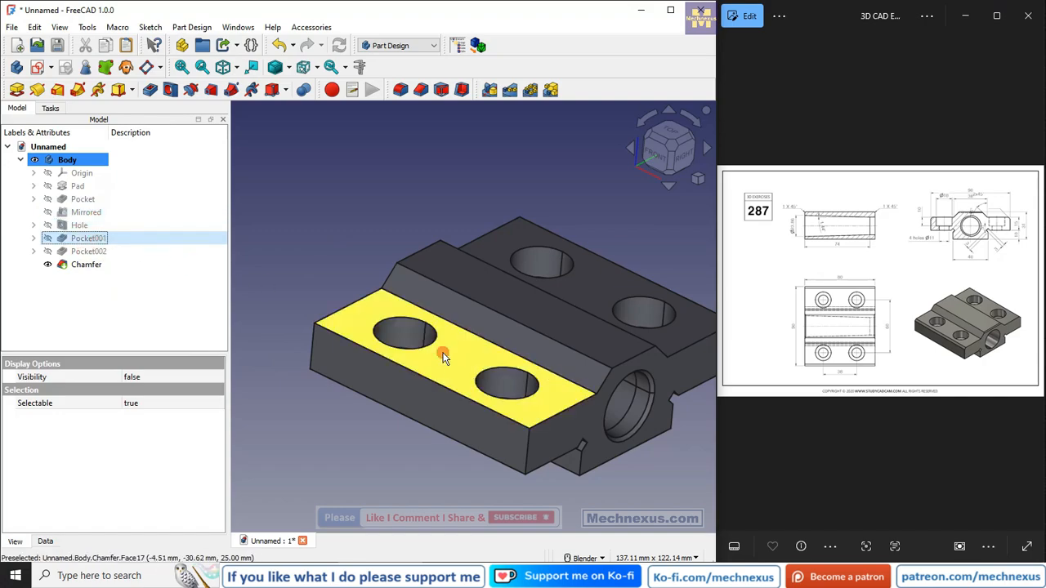
# Inspect the finished block's bore from both ends and its counterbored holes, and return to the isometric view.
pyautogui.moveTo(442, 353); pyautogui.dragTo(283, 221, button='middle')
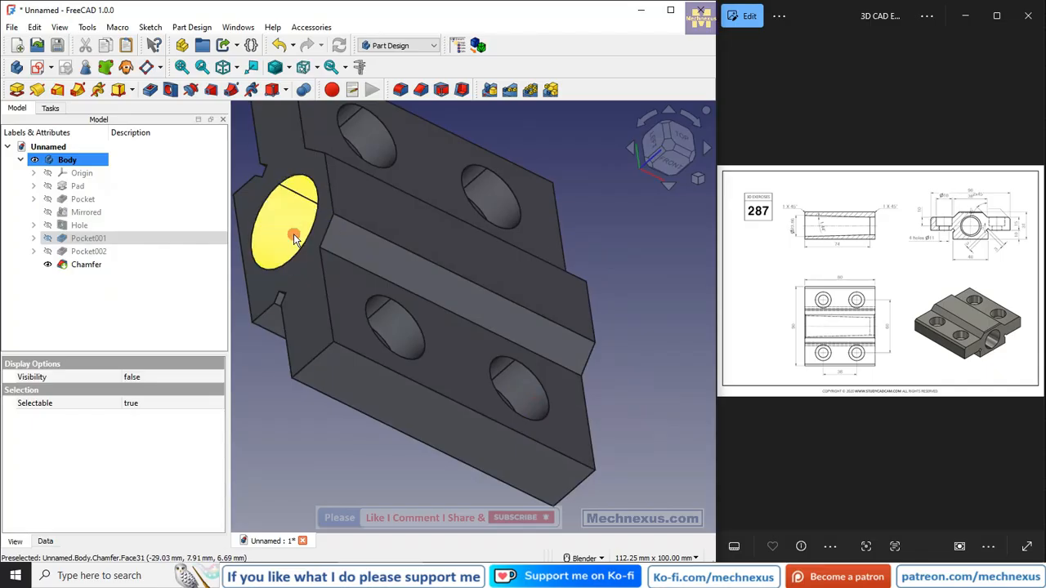
pyautogui.moveTo(269, 294); pyautogui.dragTo(362, 350, button='middle')
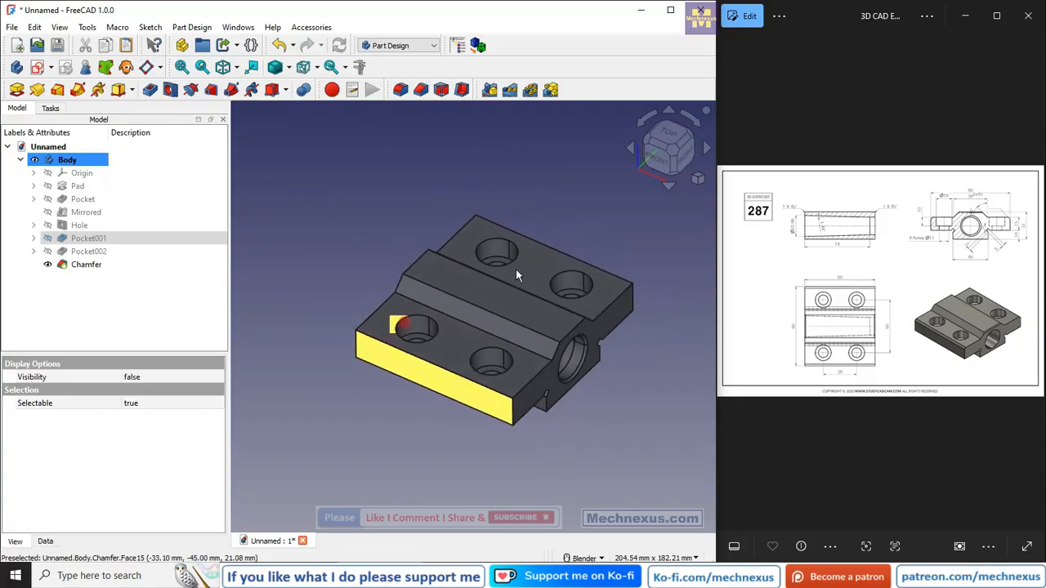
pyautogui.rightClick(696, 180)
pyautogui.moveTo(719, 187)
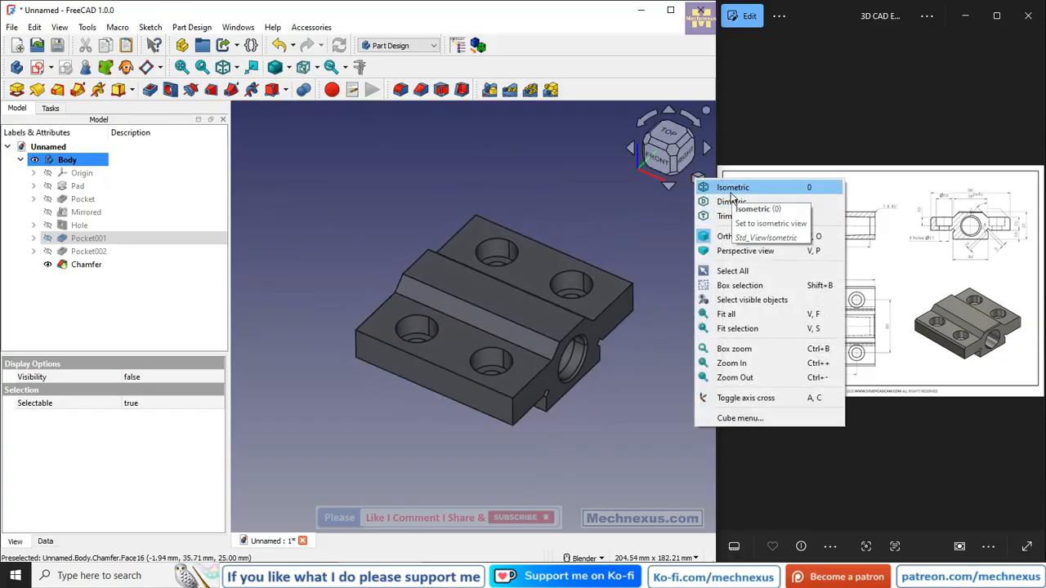
pyautogui.click(751, 208)
pyautogui.scroll(1, 613, 380)
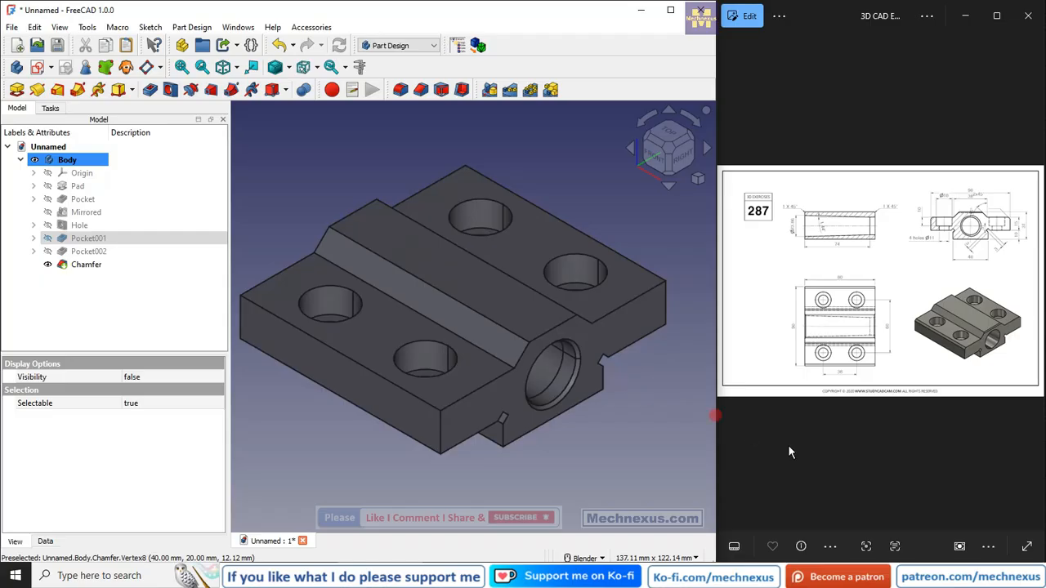